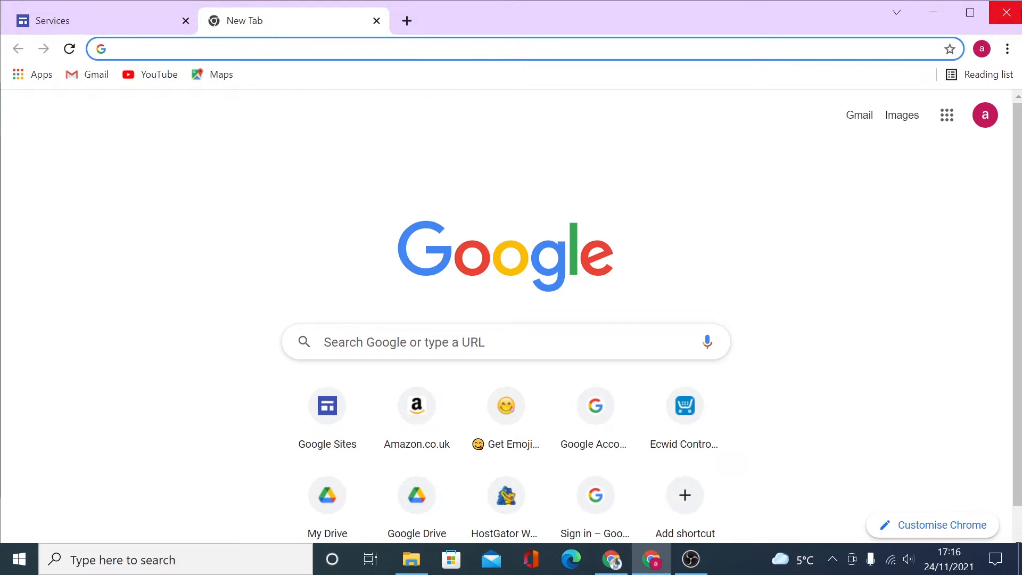
Load sites.google.com in the new Chrome tab.
text(sites.go)
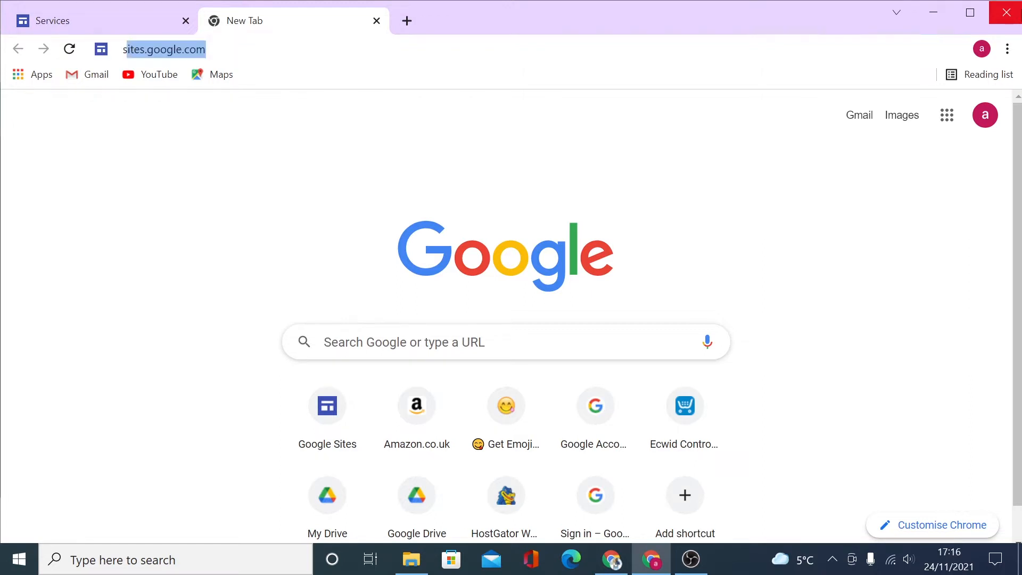
text(ogle.com)
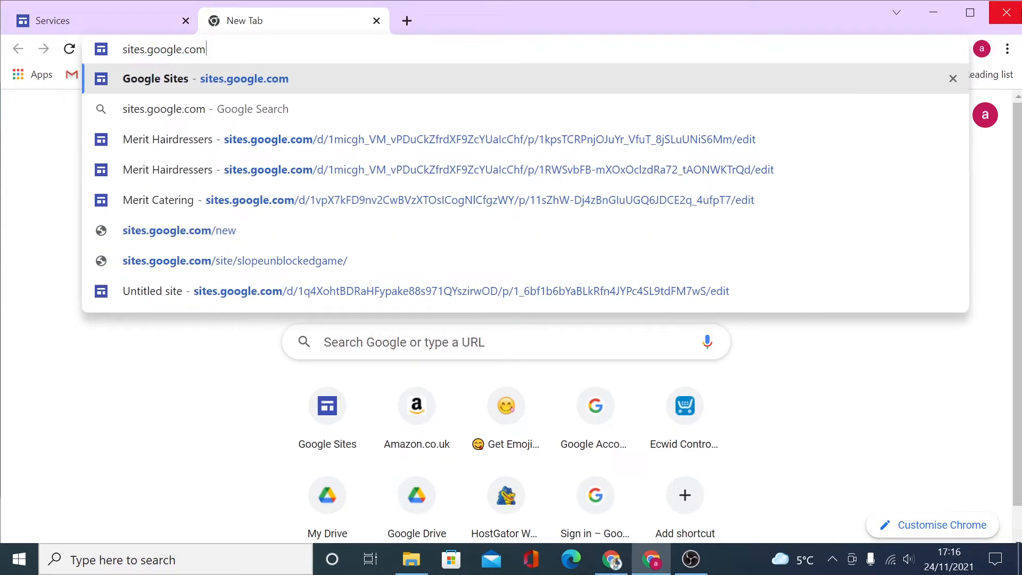
key(Return)
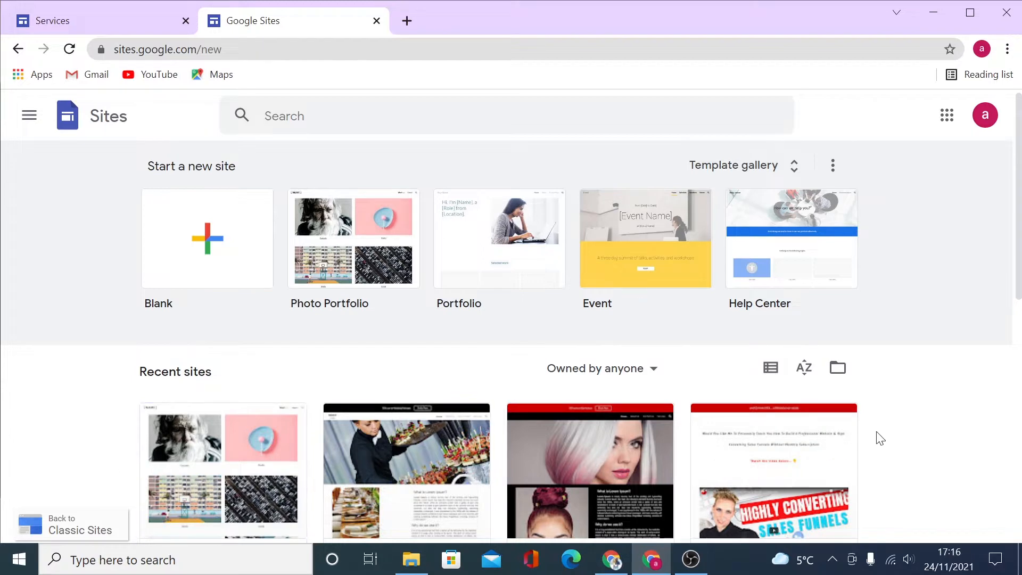
Browse the full template gallery and start a new site from the Holiday Party template.
click(761, 170)
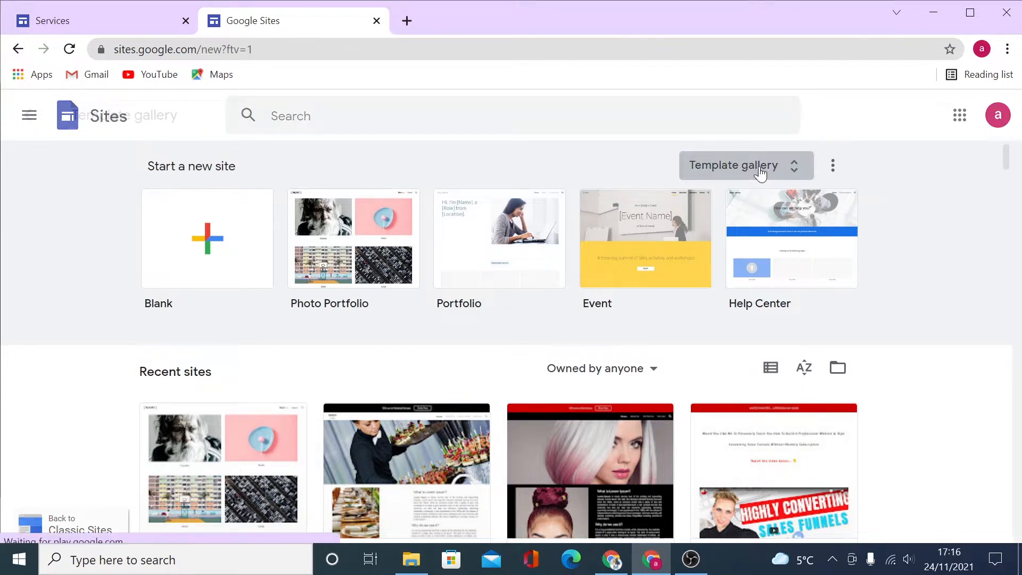
scroll(780, 358, down, 3)
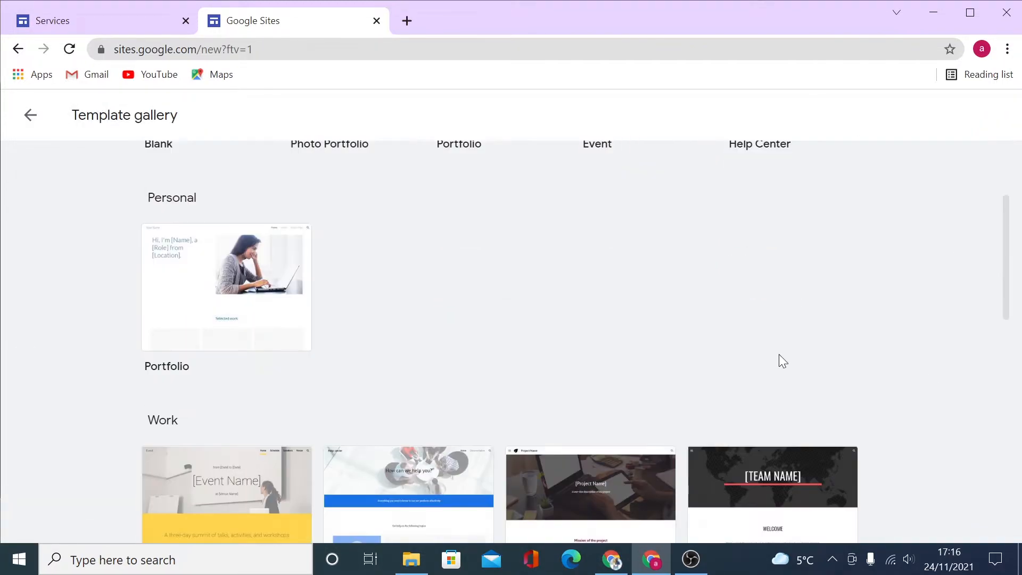
scroll(803, 358, up, 3)
scroll(839, 368, down, 5)
scroll(838, 365, down, 10)
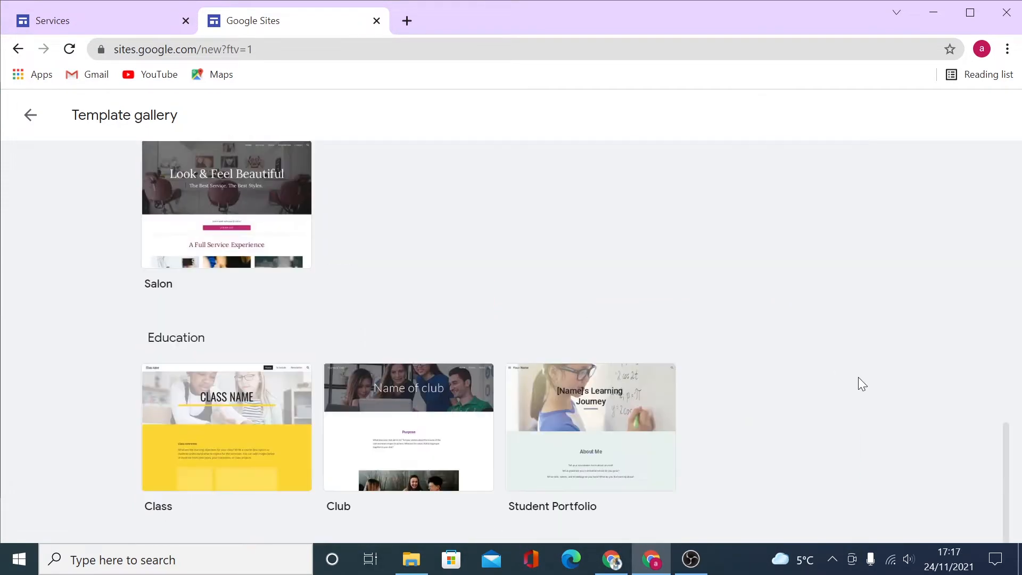
scroll(813, 377, up, 6)
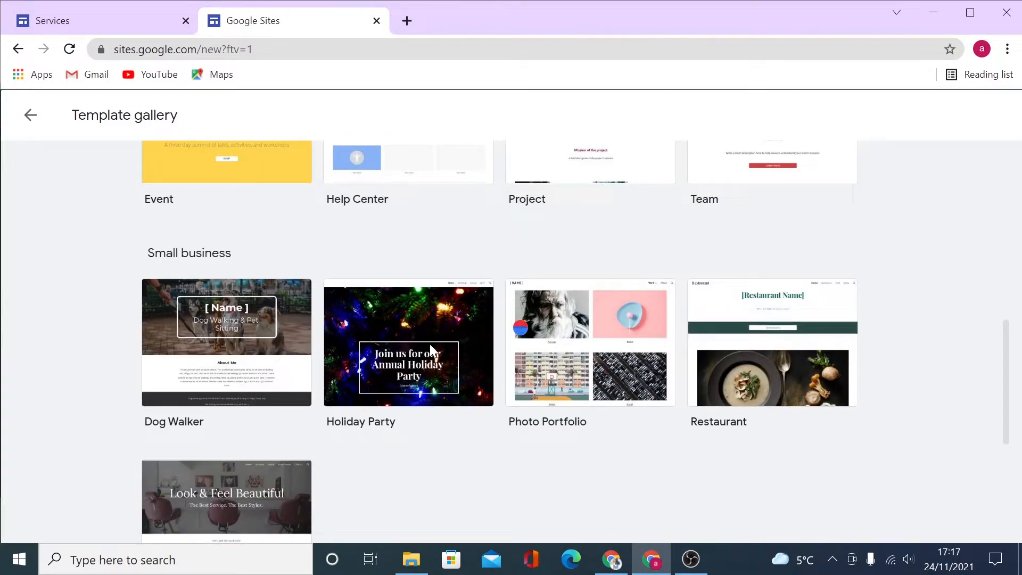
click(430, 344)
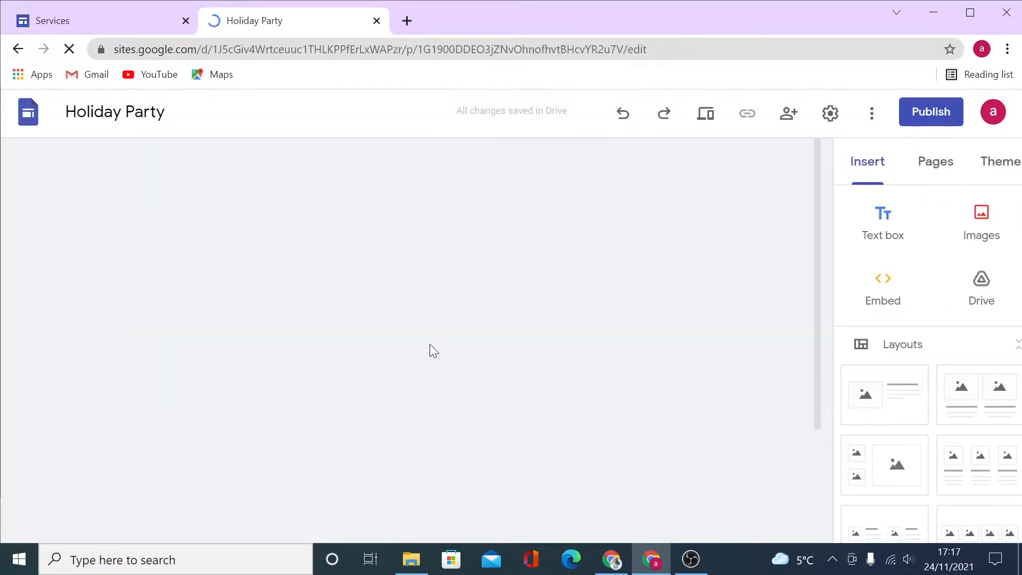
Scroll the Holiday Party page and click into the header date and festive-evening paragraph.
scroll(688, 364, down, 4)
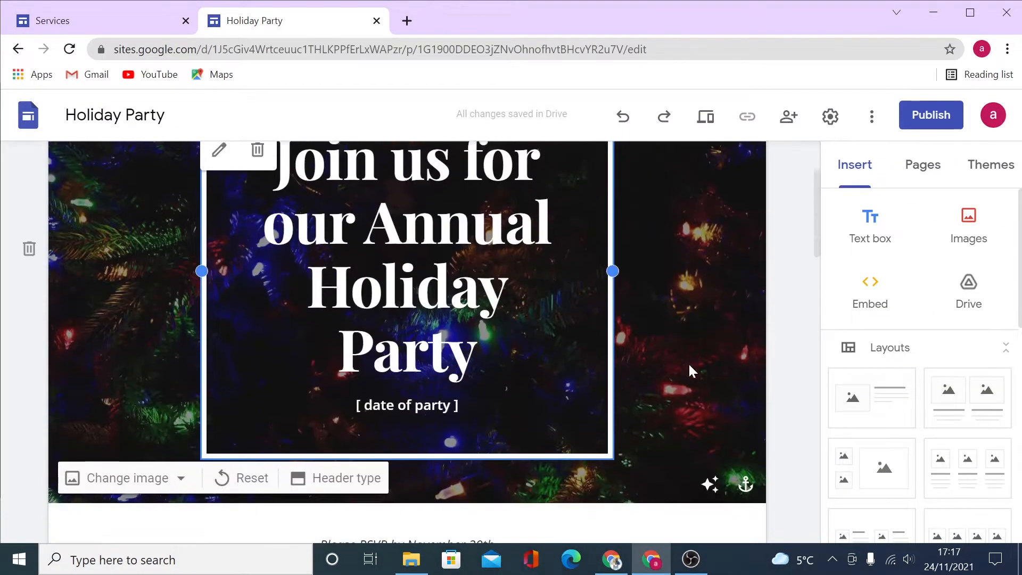
scroll(714, 365, down, 9)
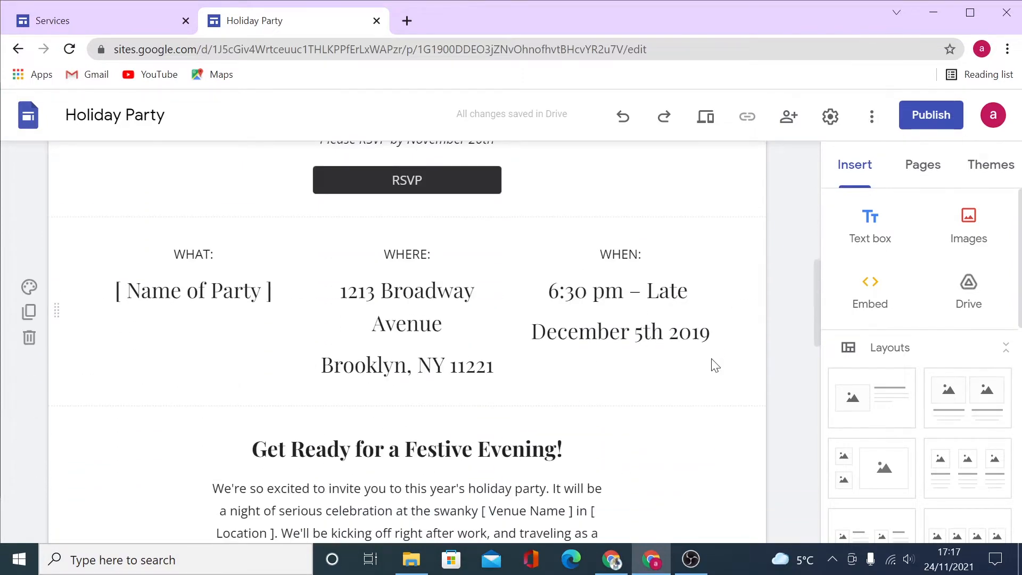
click(600, 171)
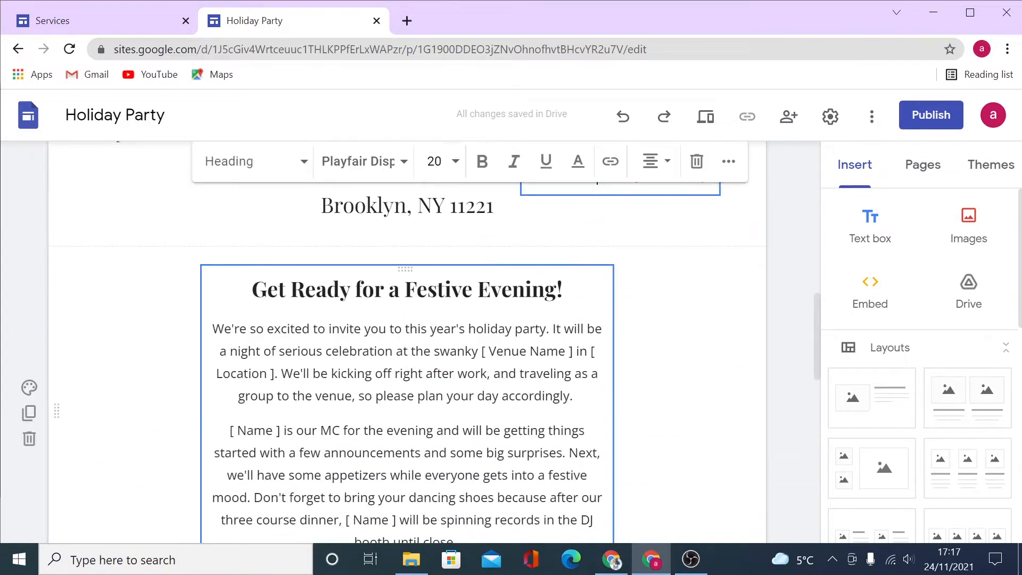
click(484, 328)
Check the middle party image's More options, then return to the template gallery.
scroll(488, 325, down, 5)
click(490, 319)
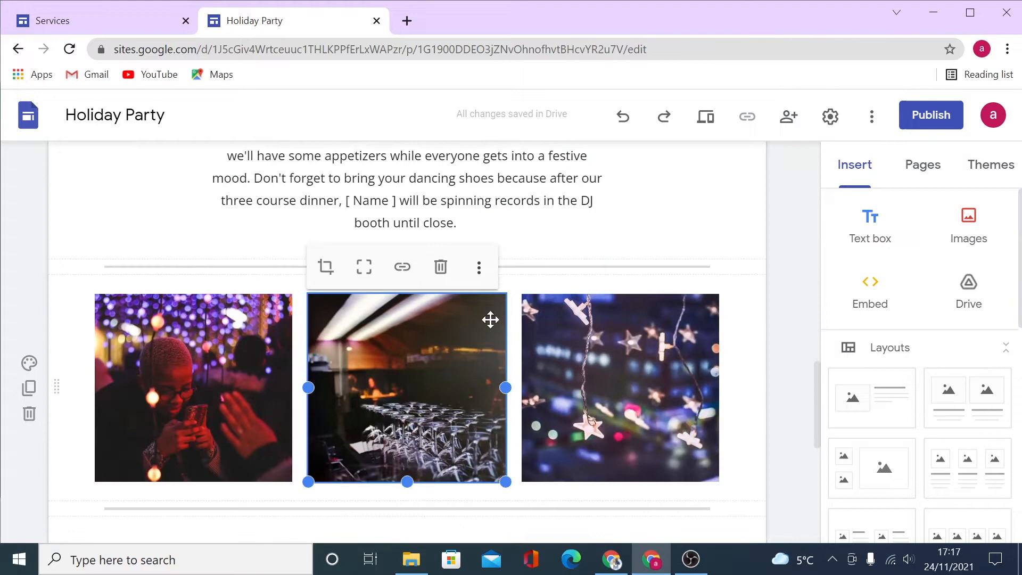
click(480, 268)
mouse_move(489, 278)
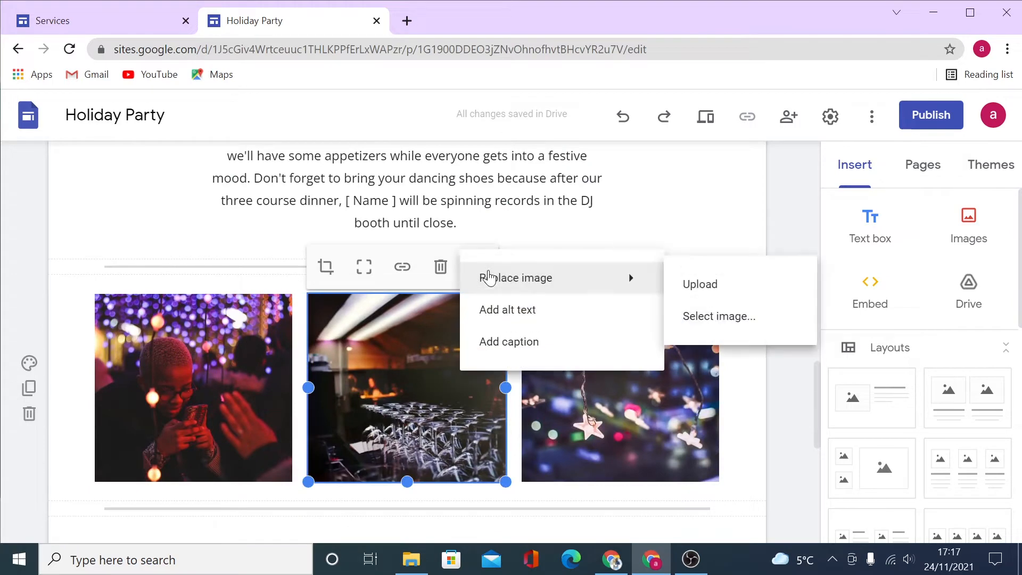
click(773, 373)
scroll(714, 333, down, 9)
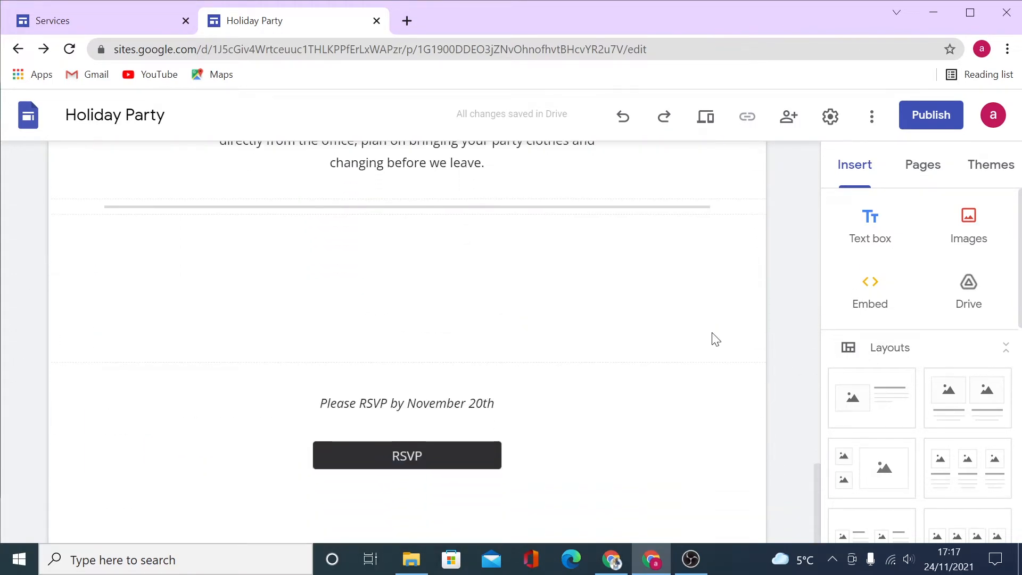
scroll(715, 339, up, 20)
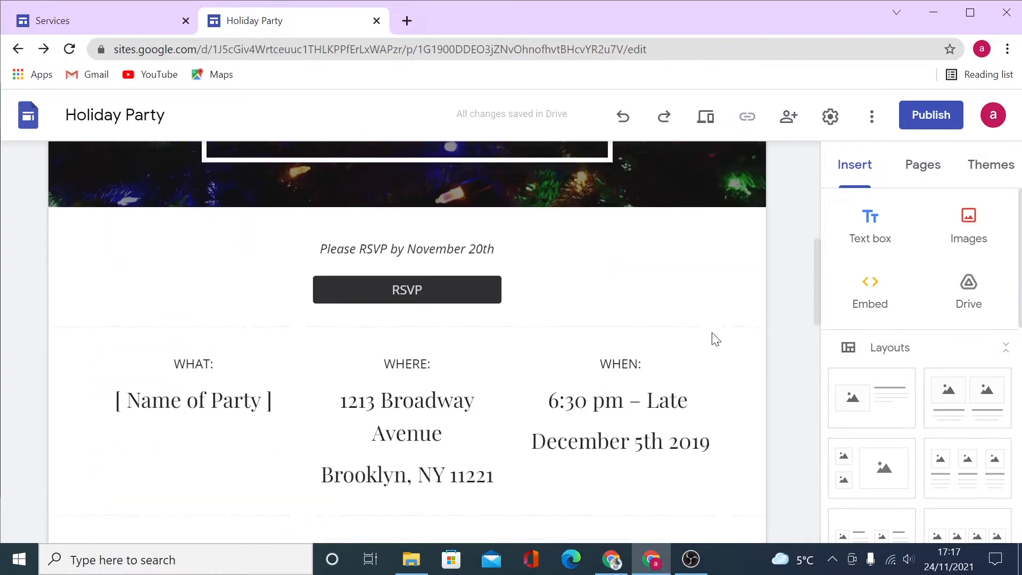
scroll(713, 334, up, 5)
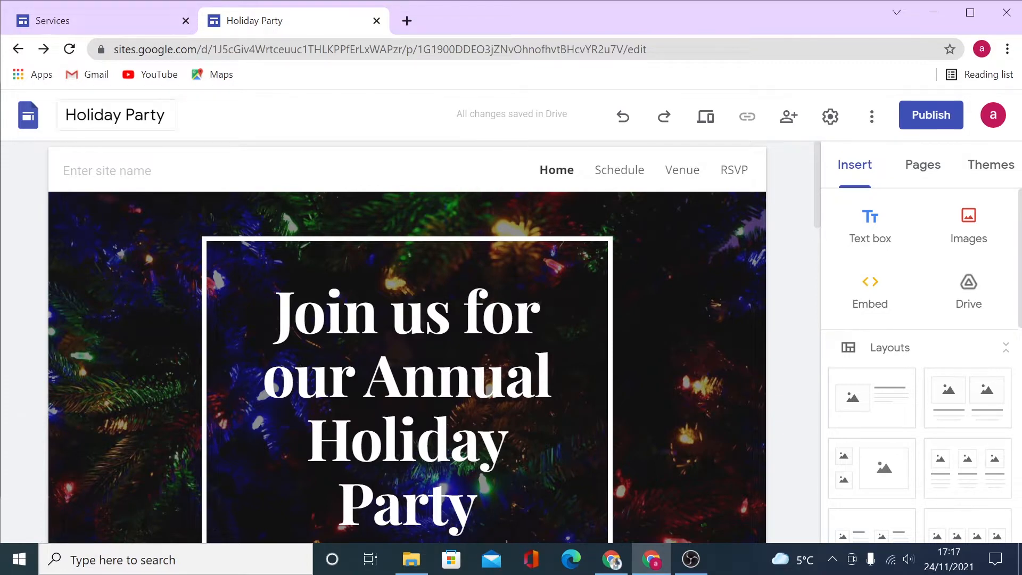
click(17, 50)
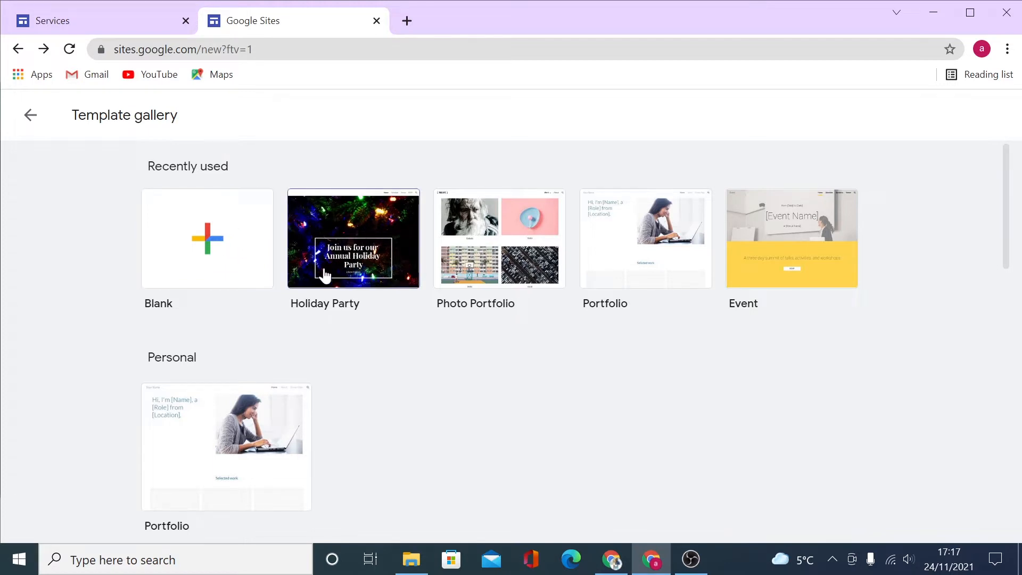
In a new tab, go to Google Drive from the Google apps list.
click(406, 20)
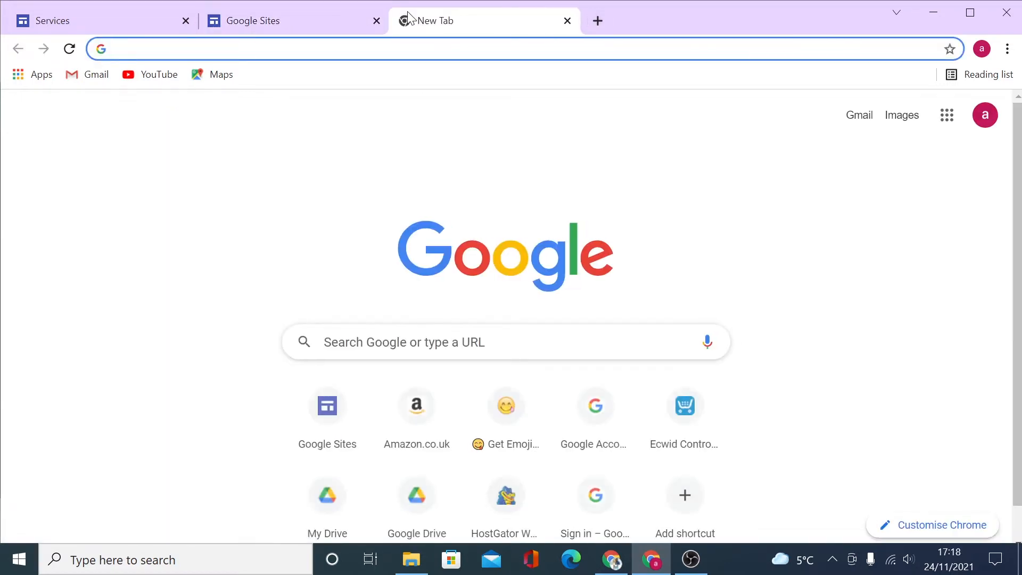
click(947, 118)
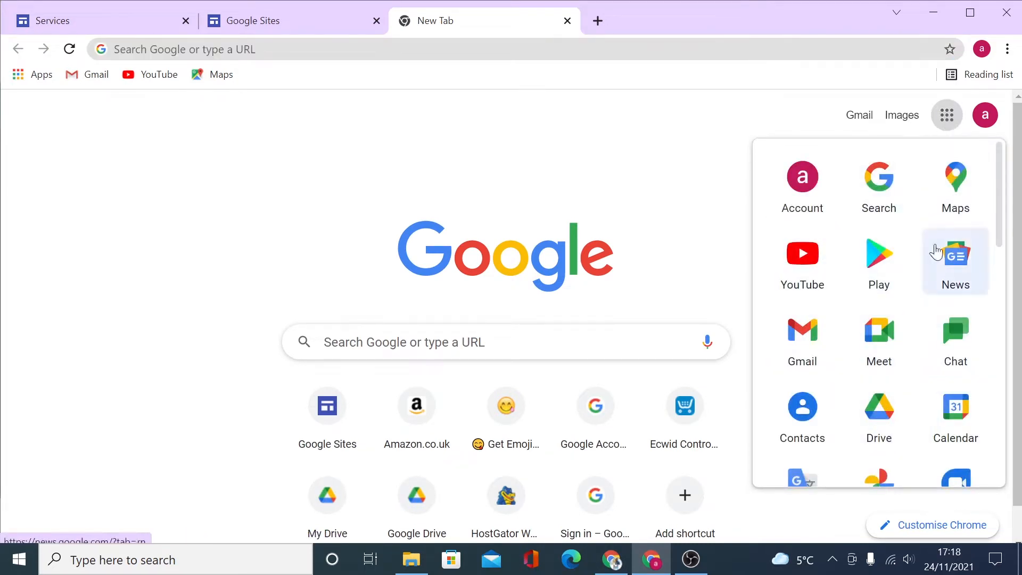
scroll(884, 406, down, 3)
scroll(886, 415, up, 3)
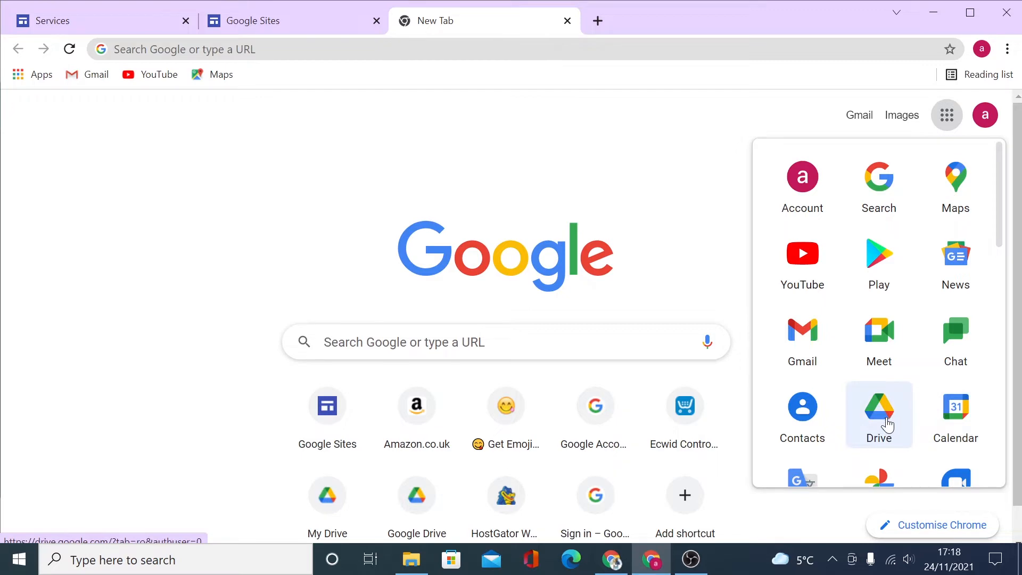
click(885, 424)
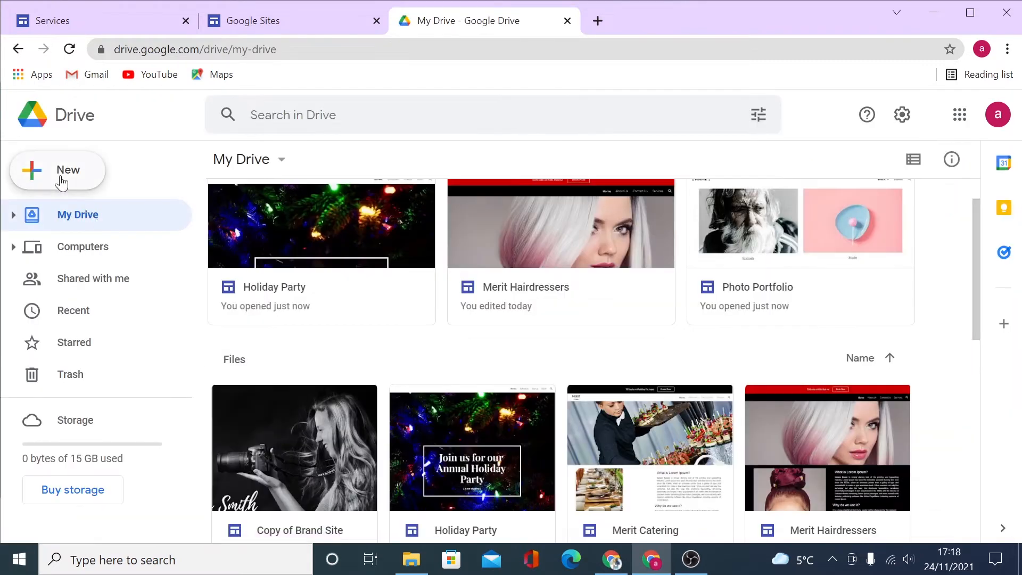
Create a Google Sites site via New > More in Drive and switch to its Untitled tab.
click(61, 178)
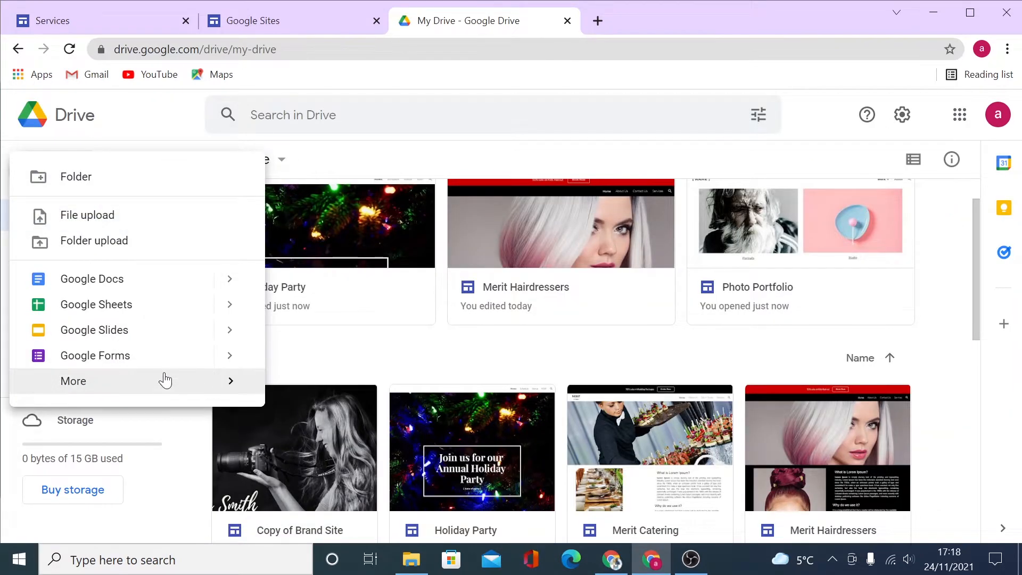
mouse_move(165, 380)
click(355, 445)
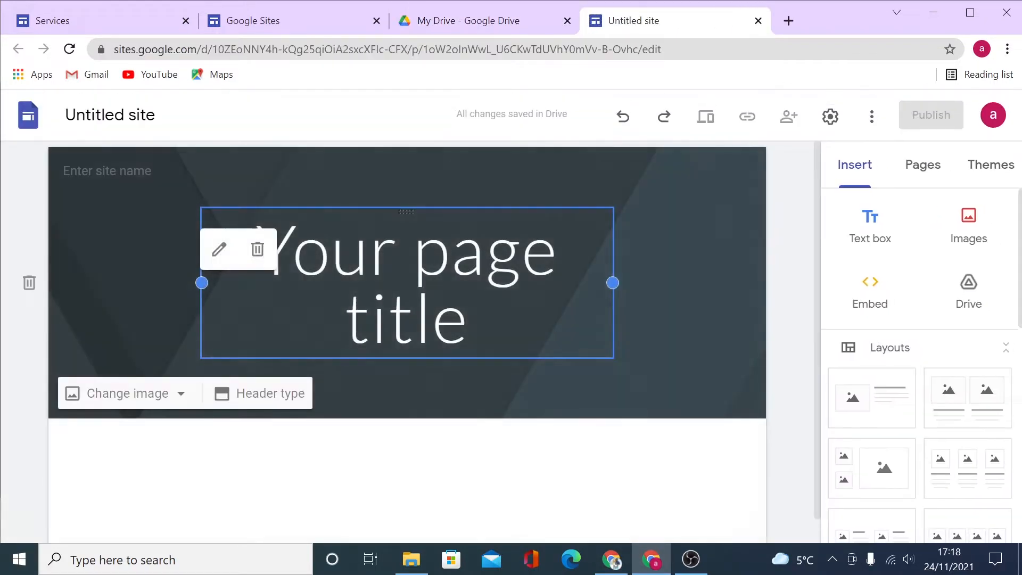
click(482, 22)
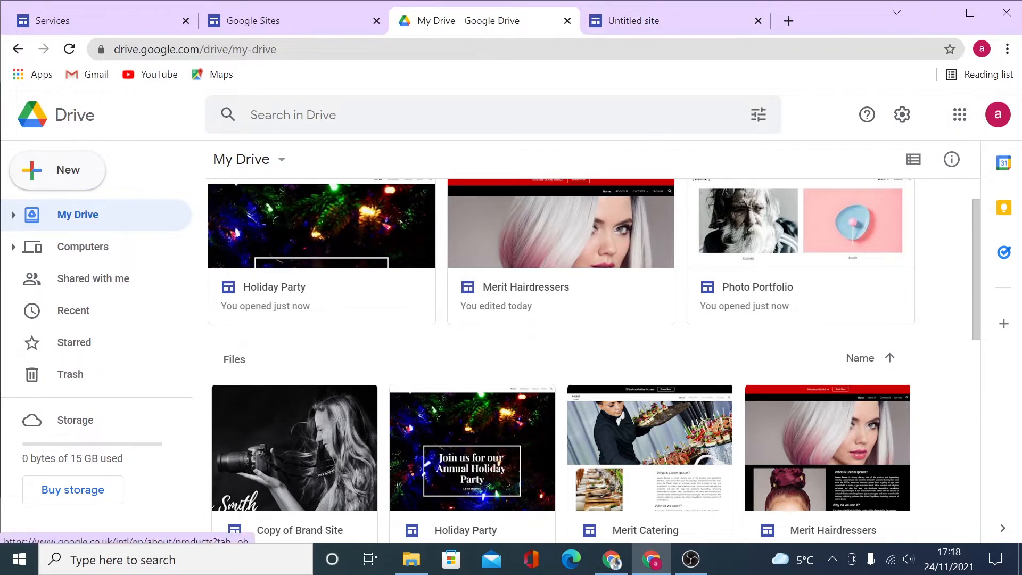
click(662, 16)
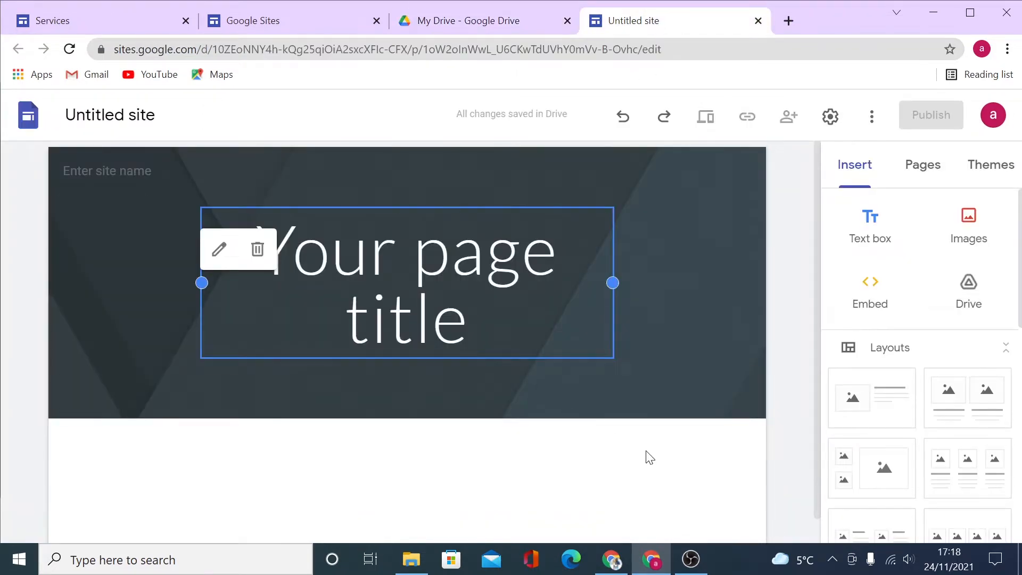
Rename the site to 'Merit Catering Site' in the top-left name box.
click(787, 332)
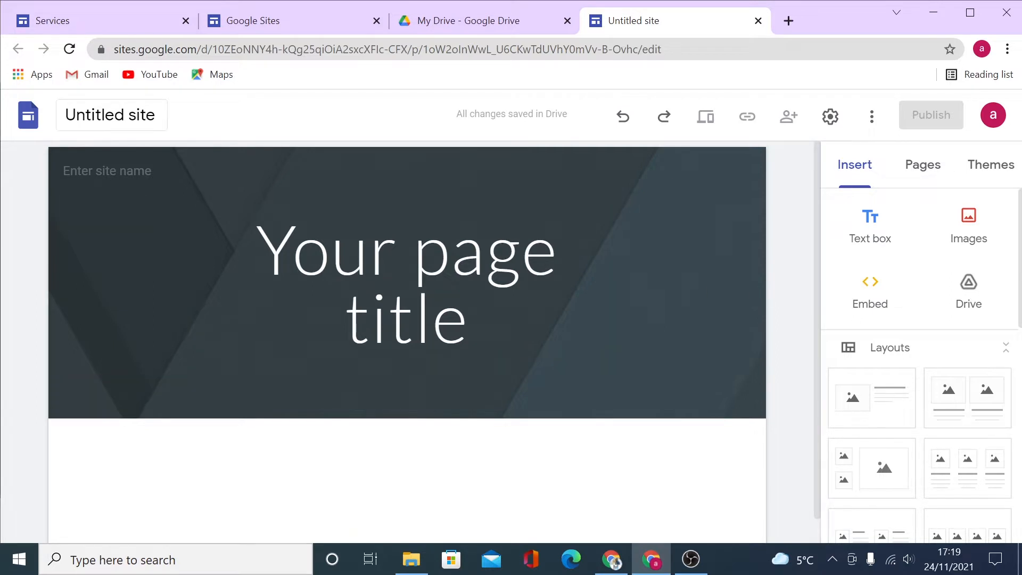
click(112, 115)
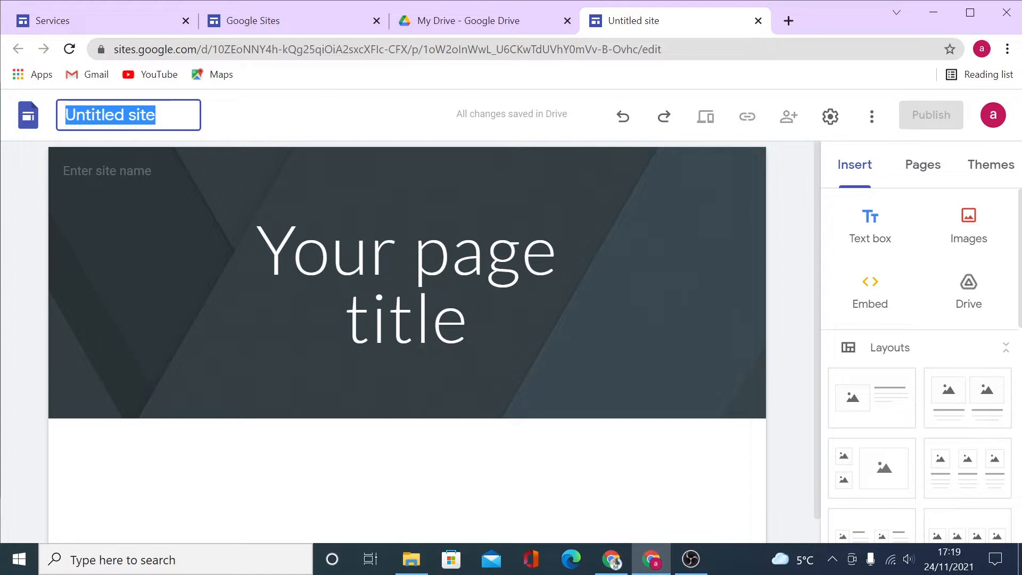
text(M)
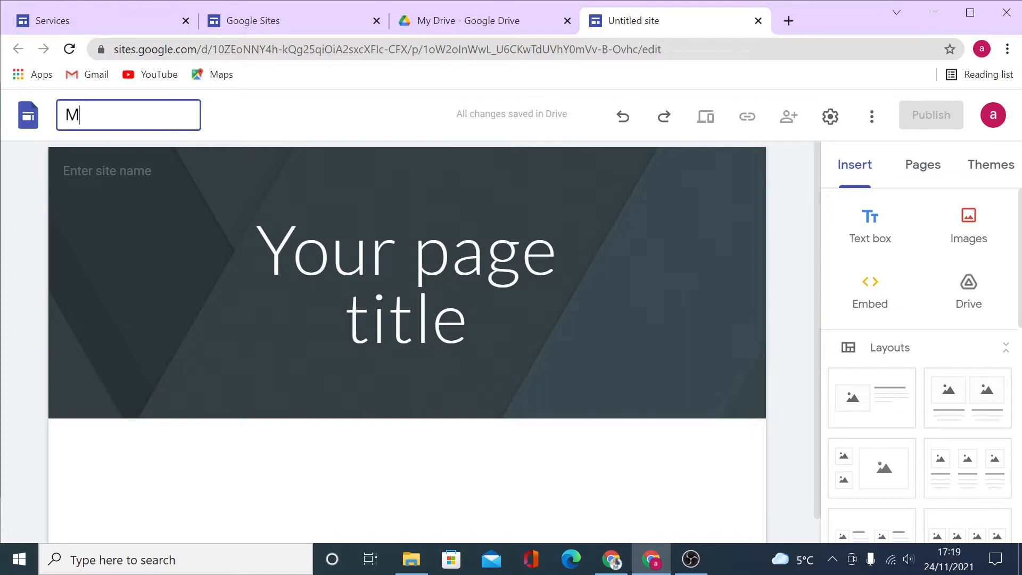
text(erit Cater)
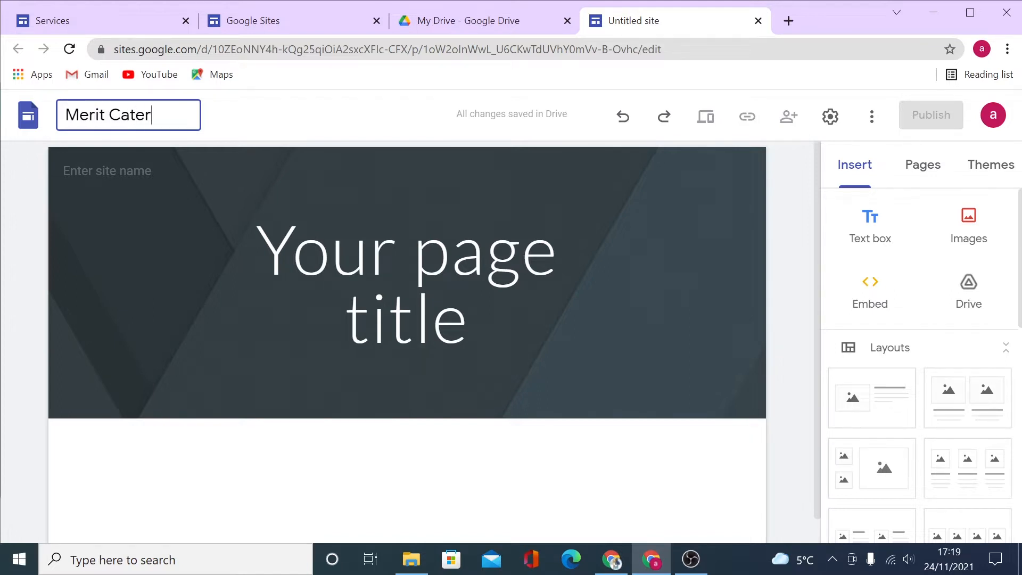
text(ing Site)
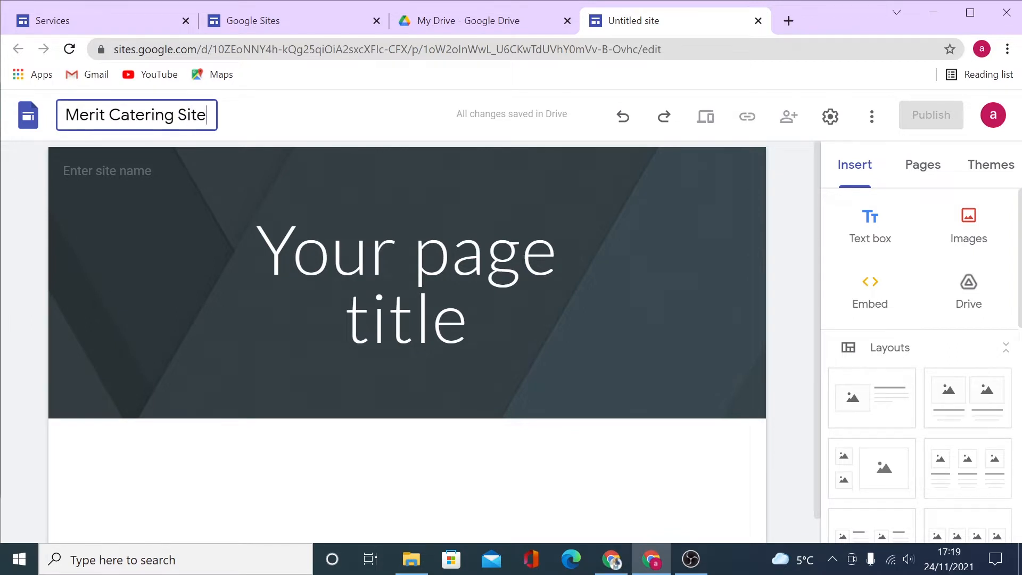
key(Return)
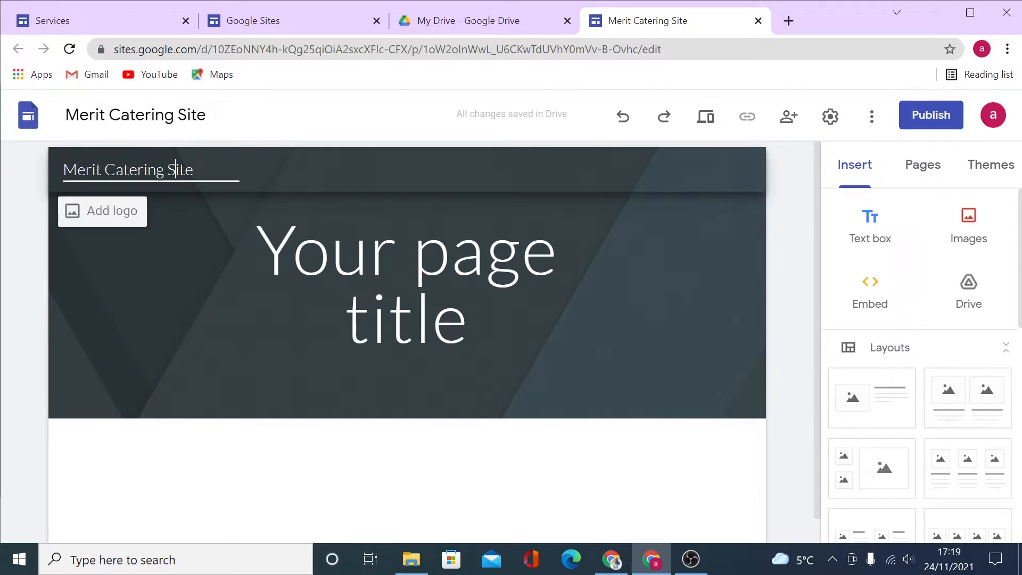
Delete the site name text from the page header, leaving that field empty.
double_click(176, 169)
drag(194, 169, 51, 162)
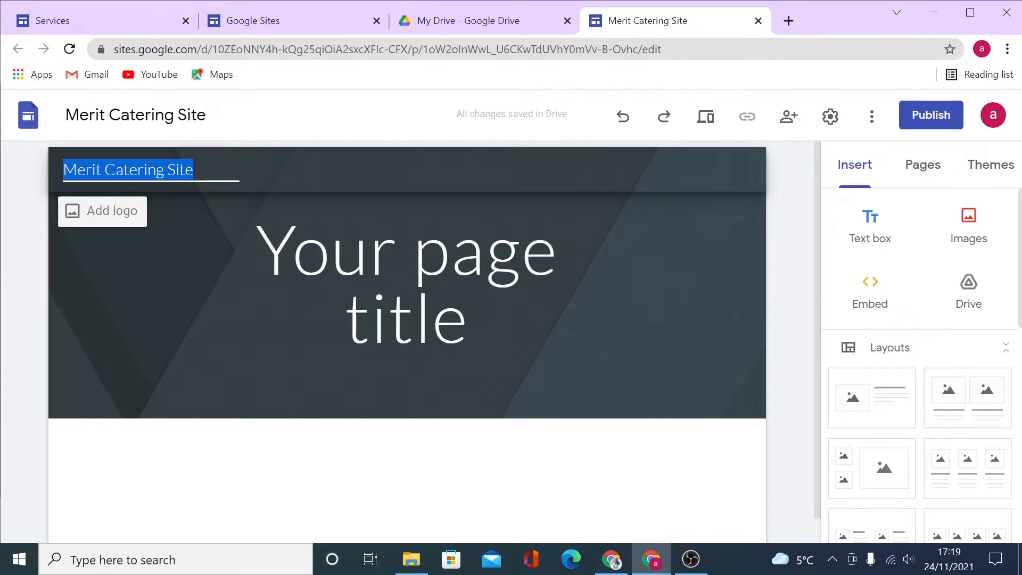
key(BackSpace)
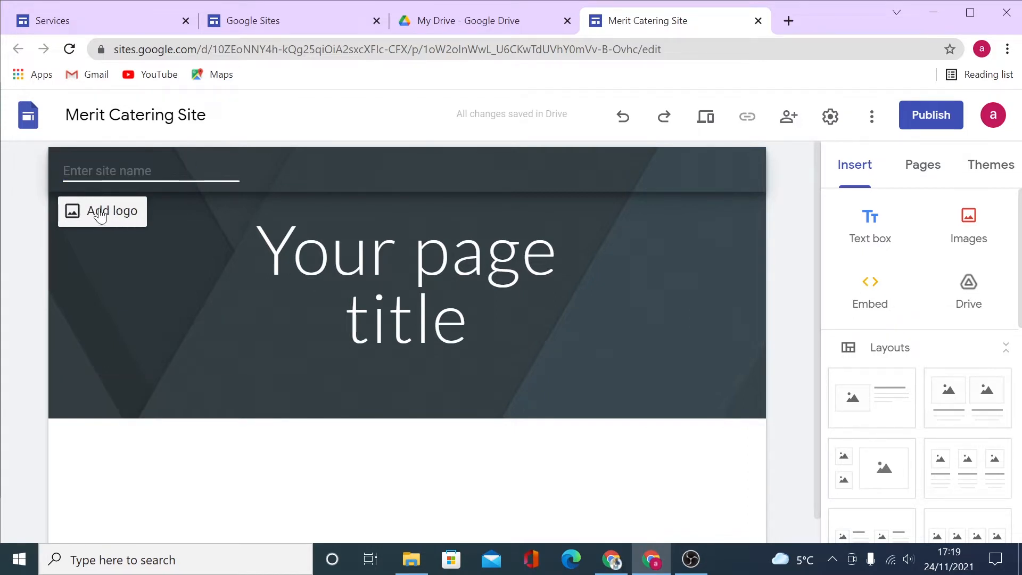
click(177, 220)
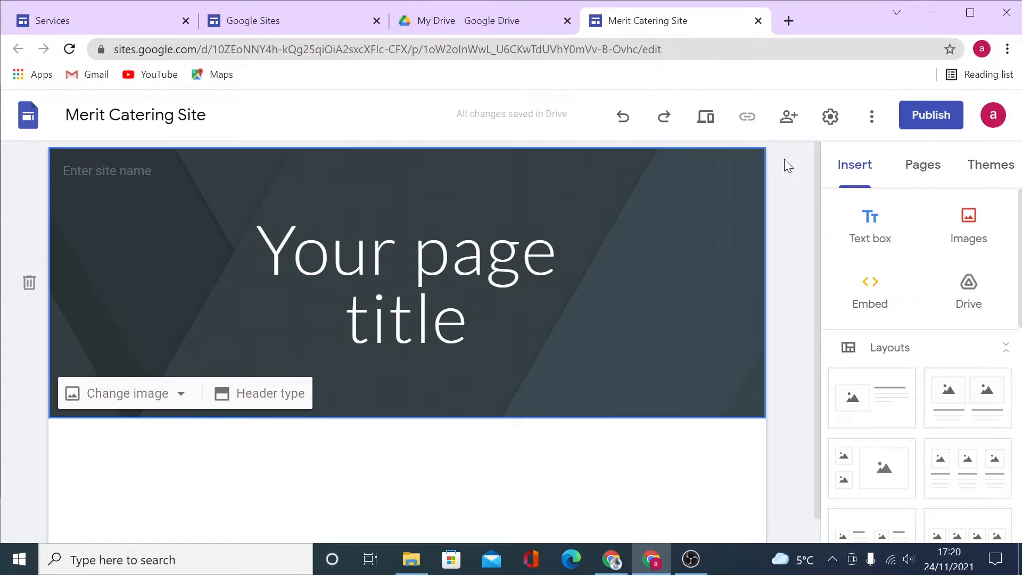
In the share settings, toggle 'Editors can publish, change permissions and add new people' off and back on.
click(790, 120)
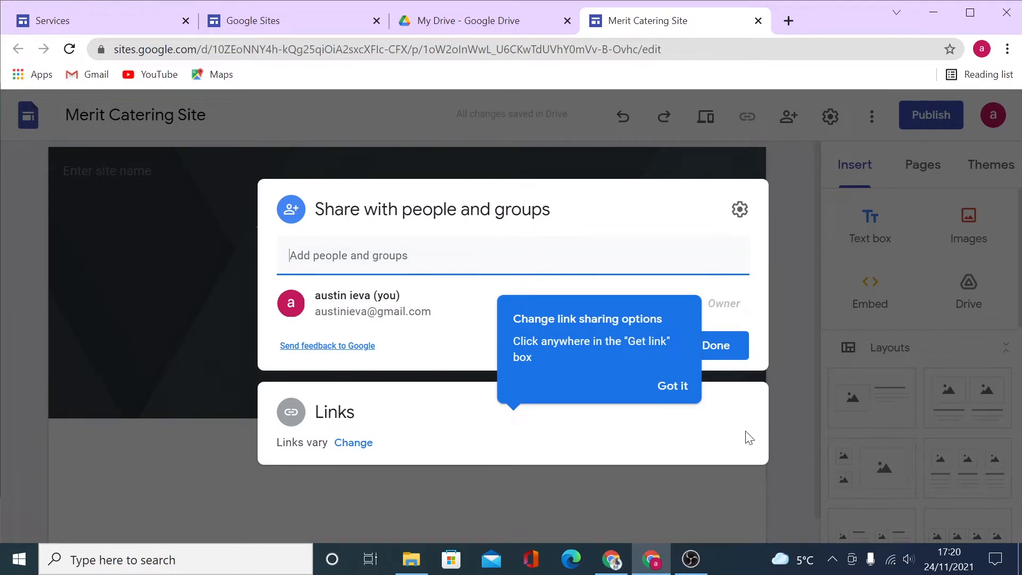
click(672, 385)
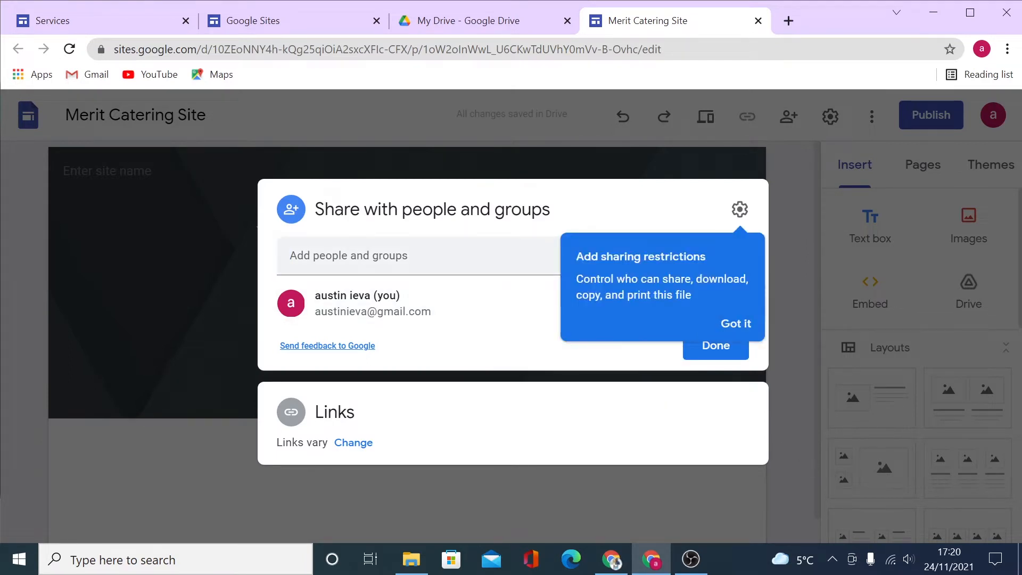
click(739, 211)
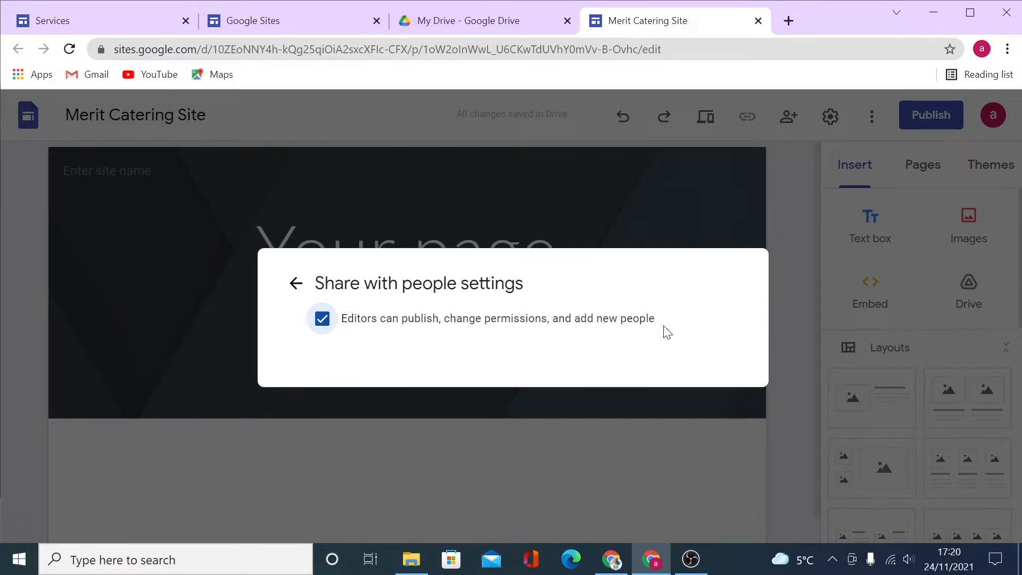
click(323, 322)
click(322, 319)
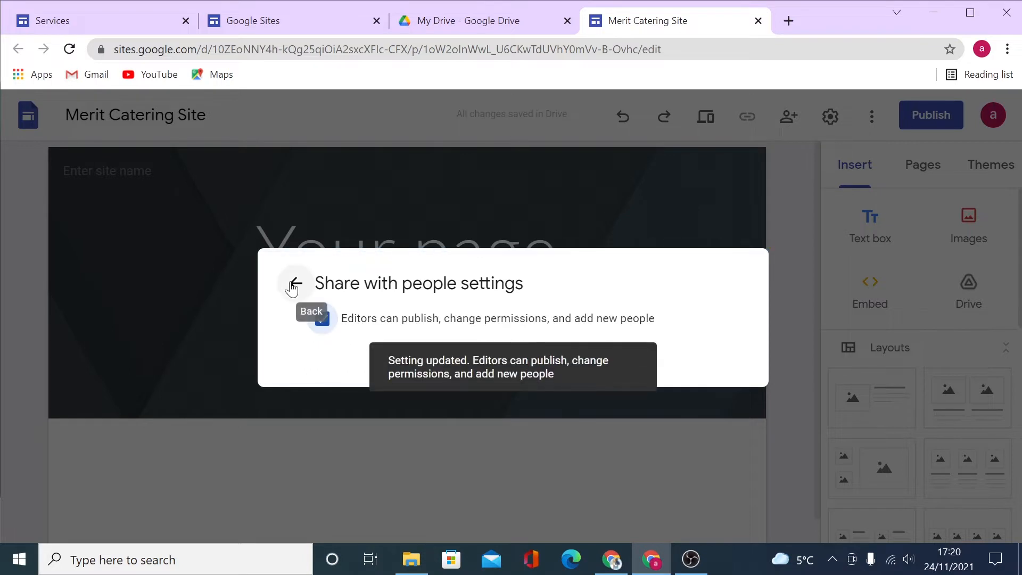
click(294, 284)
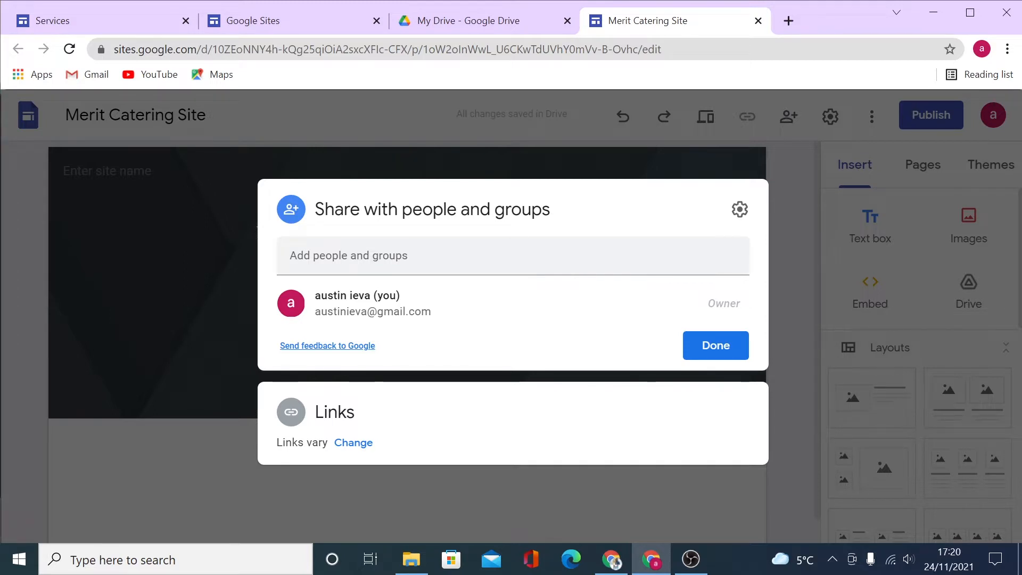
click(349, 256)
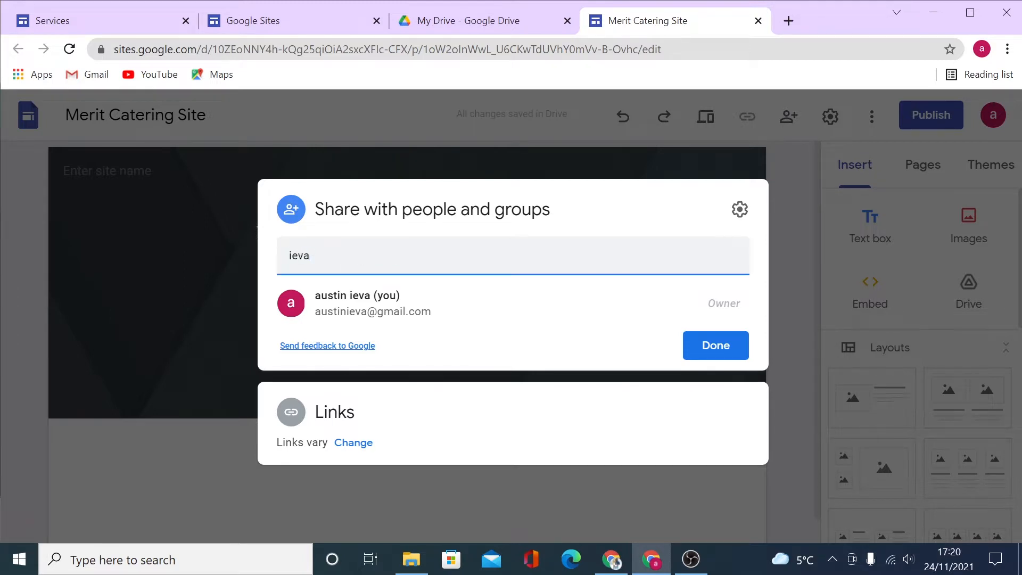
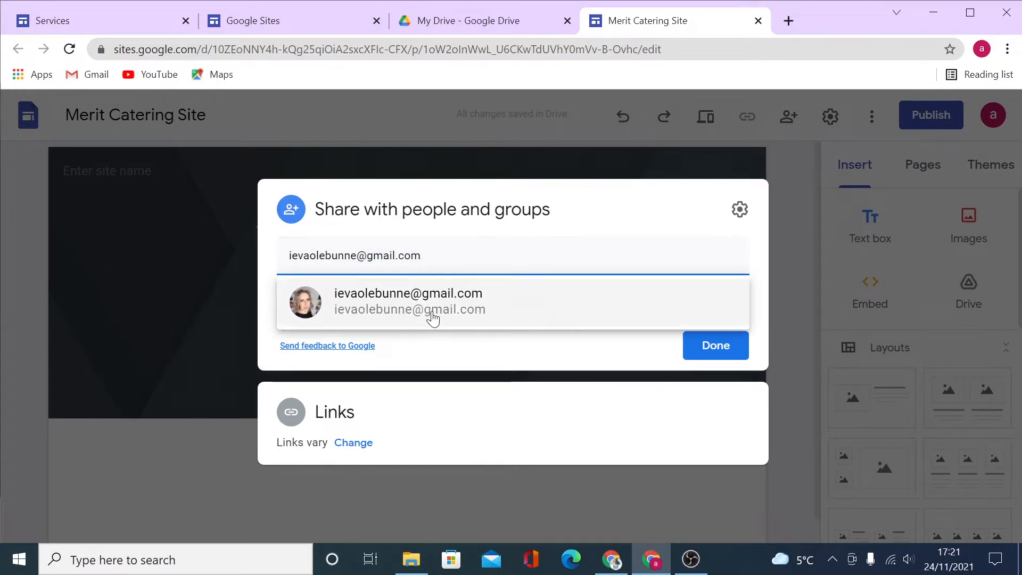
click(432, 315)
click(431, 320)
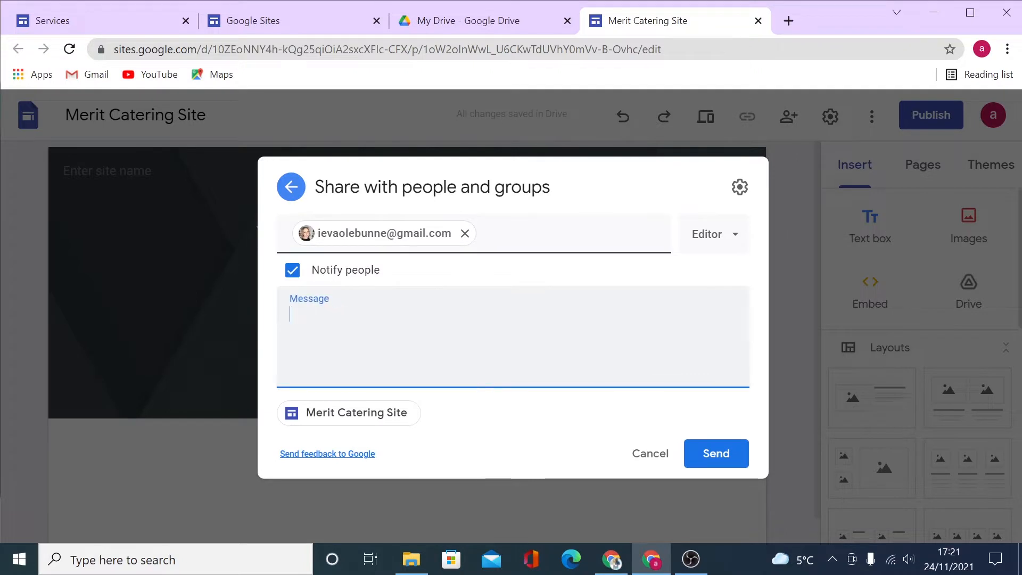
click(739, 241)
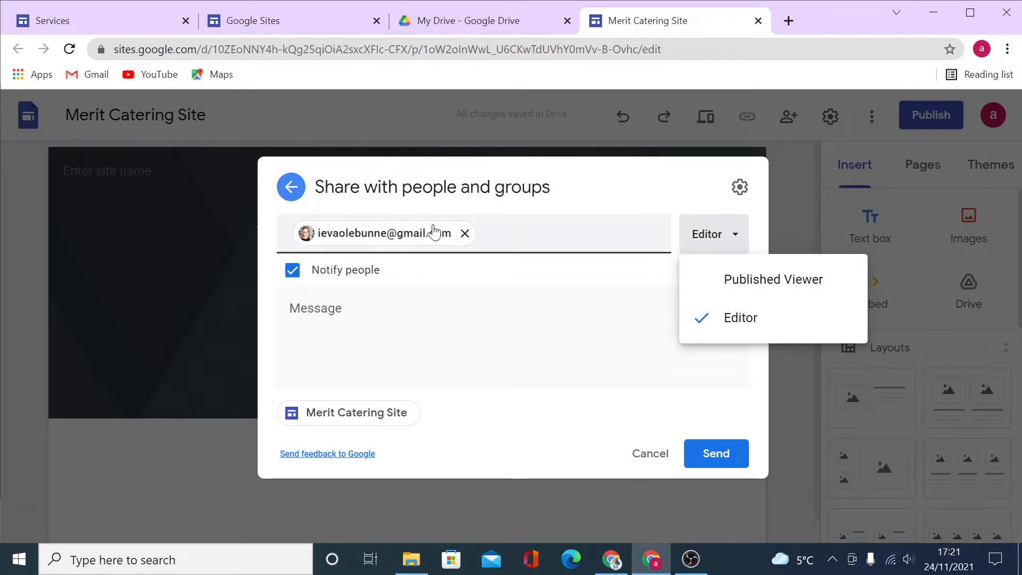
click(317, 314)
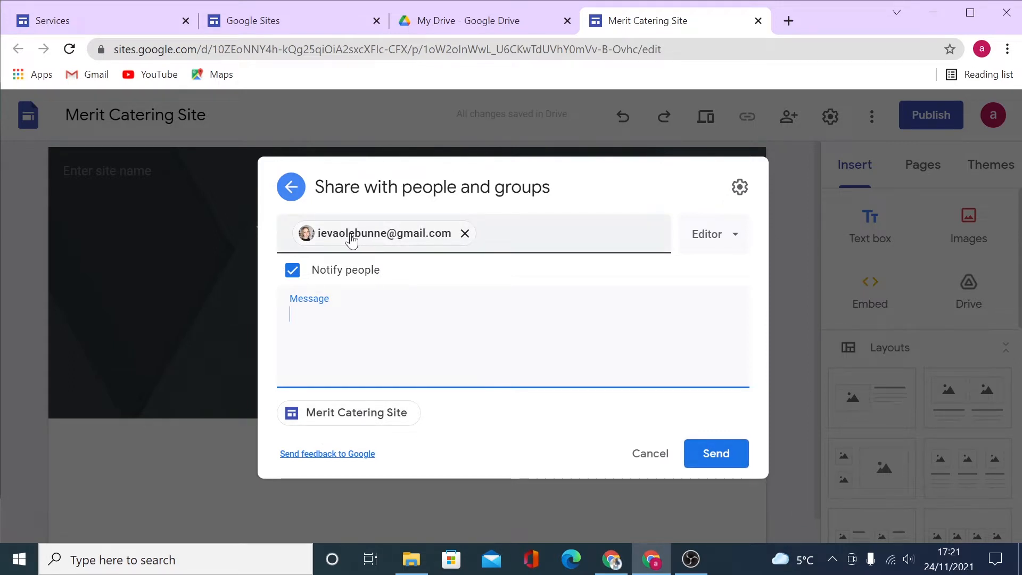
mouse_move(351, 236)
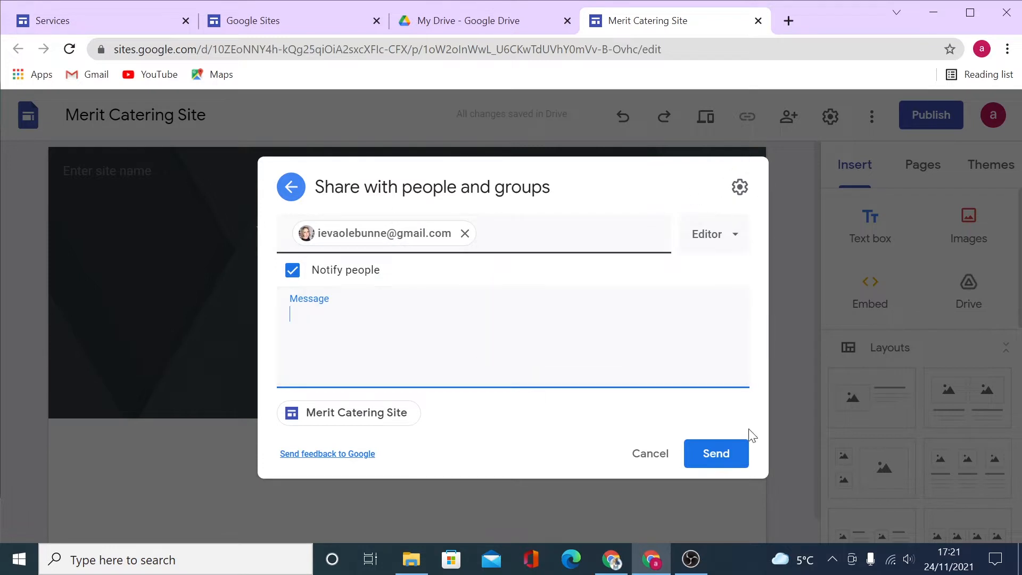
click(652, 456)
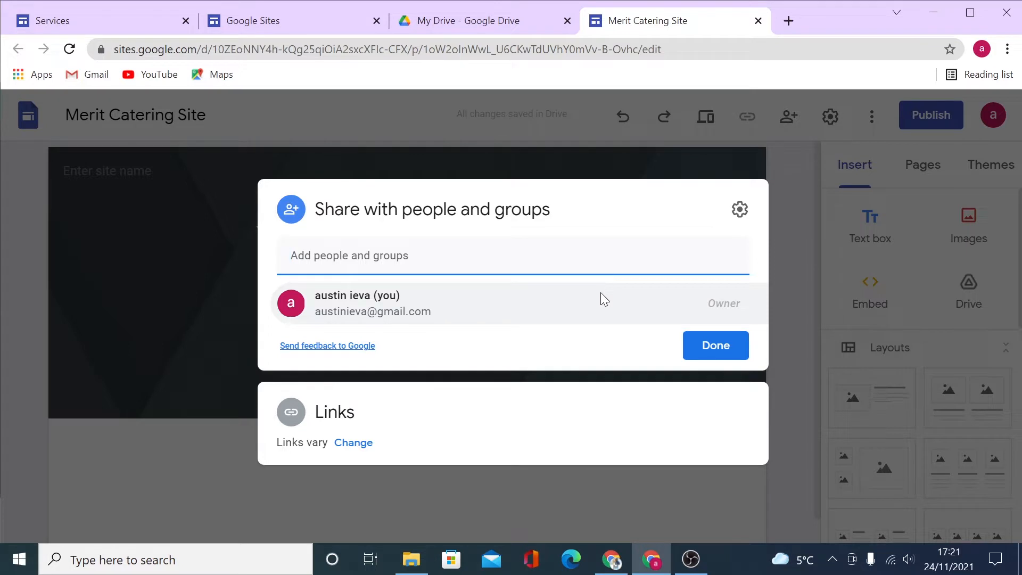
Review link access, keeping the published site Public and the draft Restricted, then click Done.
click(360, 446)
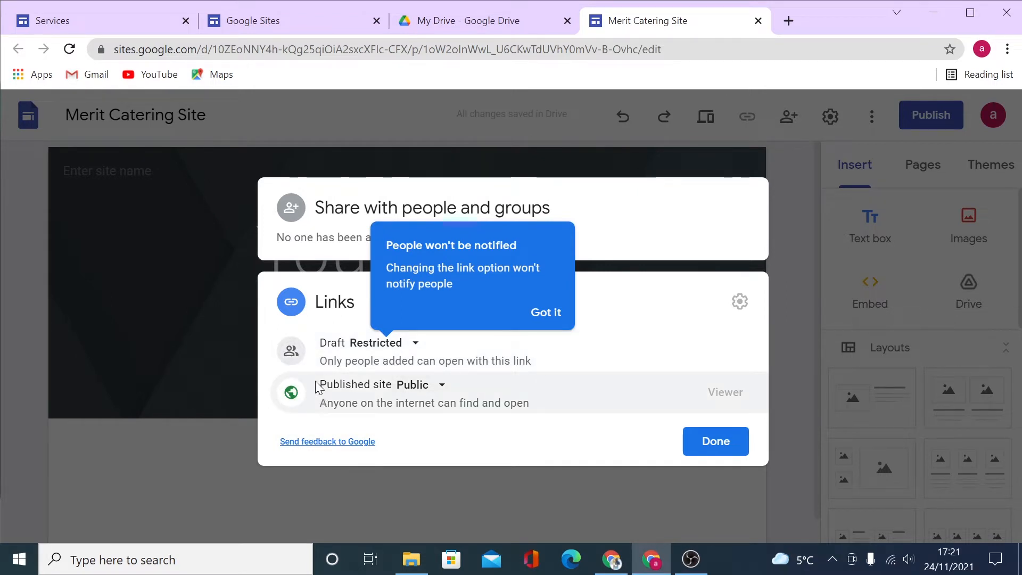
click(443, 386)
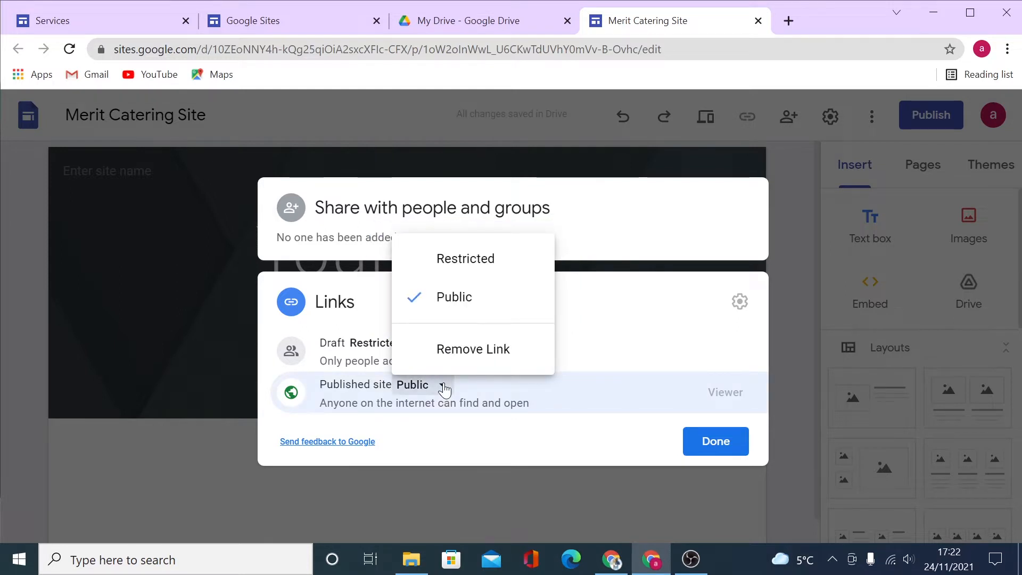
click(484, 432)
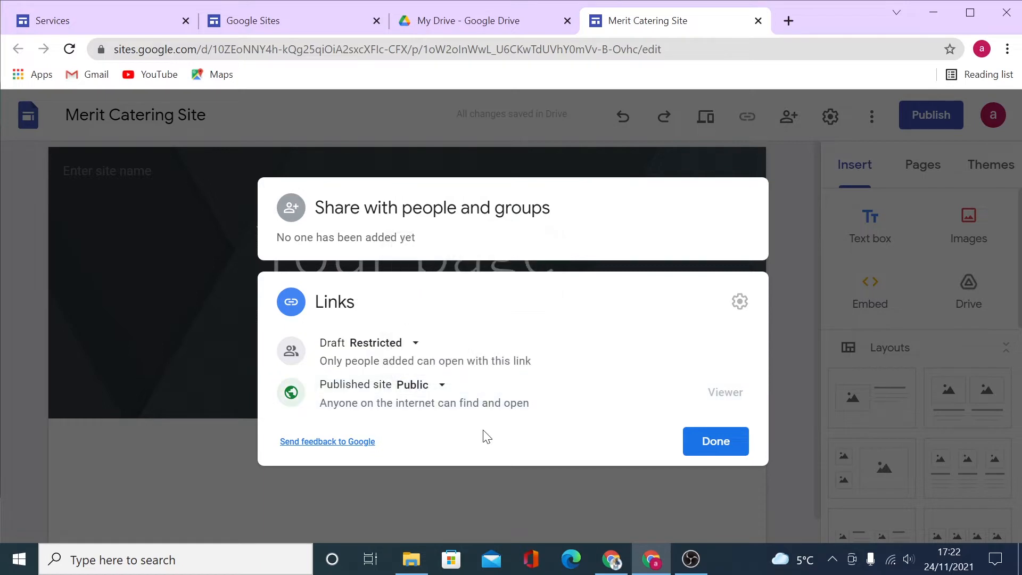
click(416, 344)
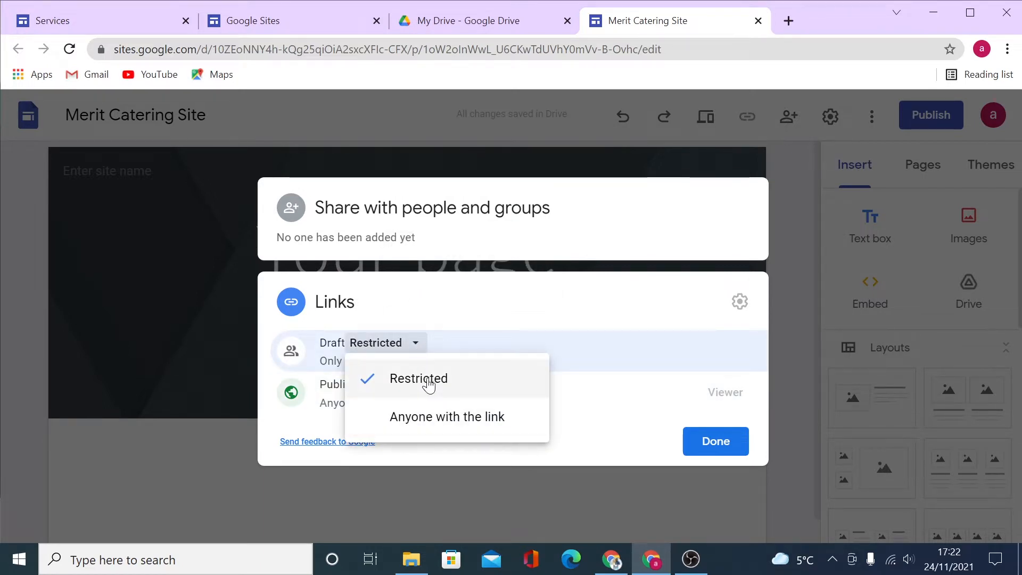
click(486, 314)
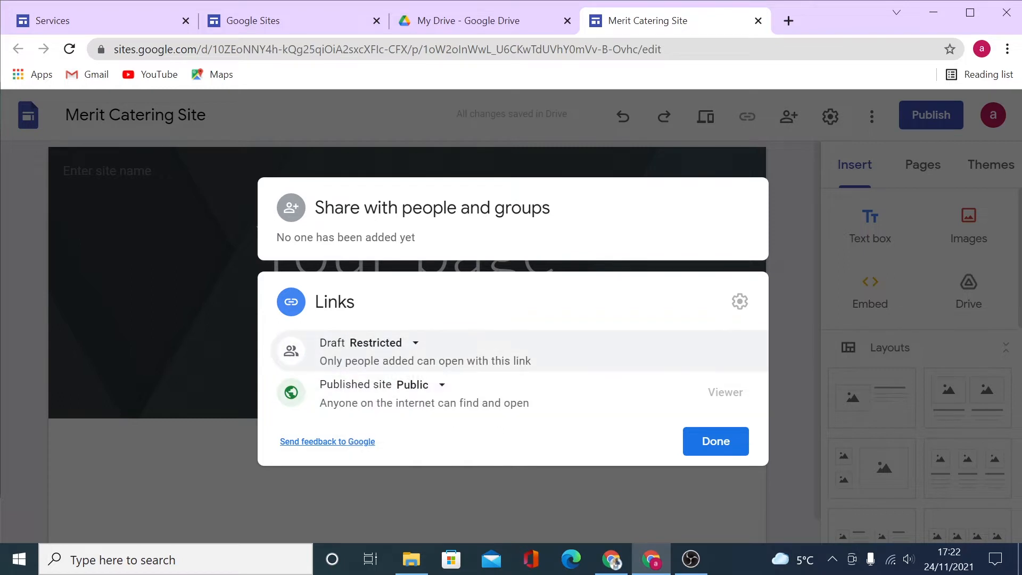
click(416, 344)
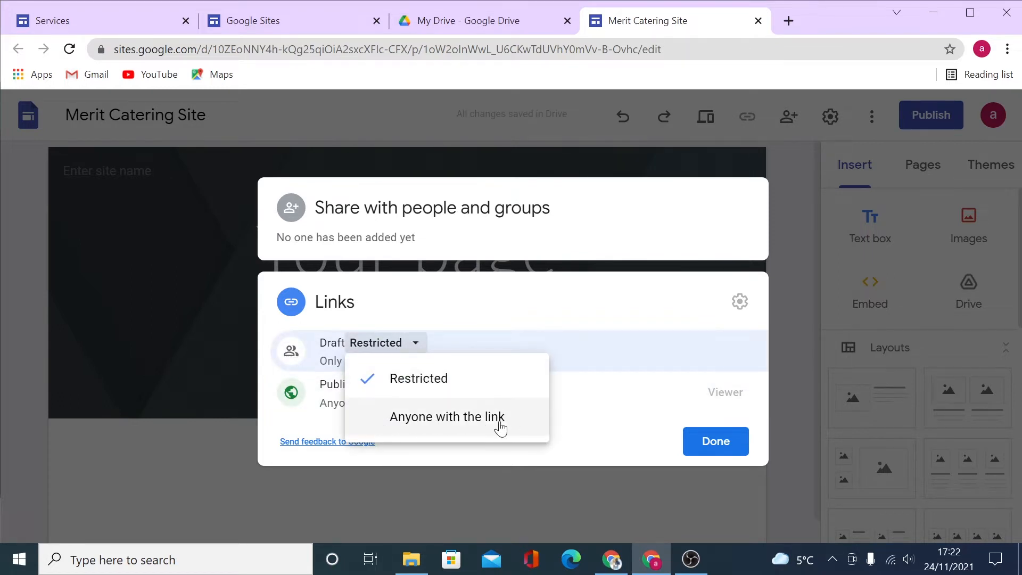
click(516, 313)
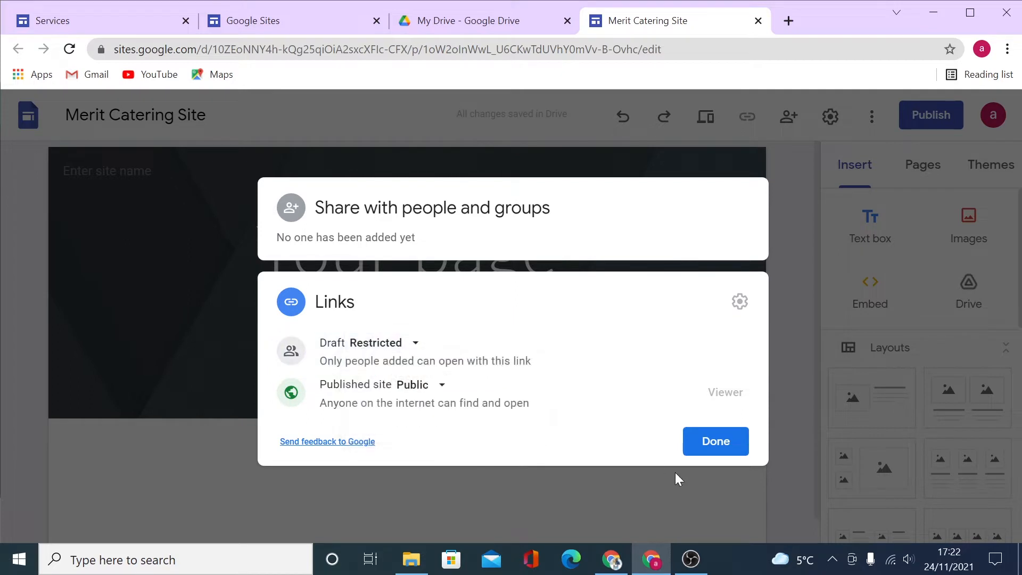
click(698, 447)
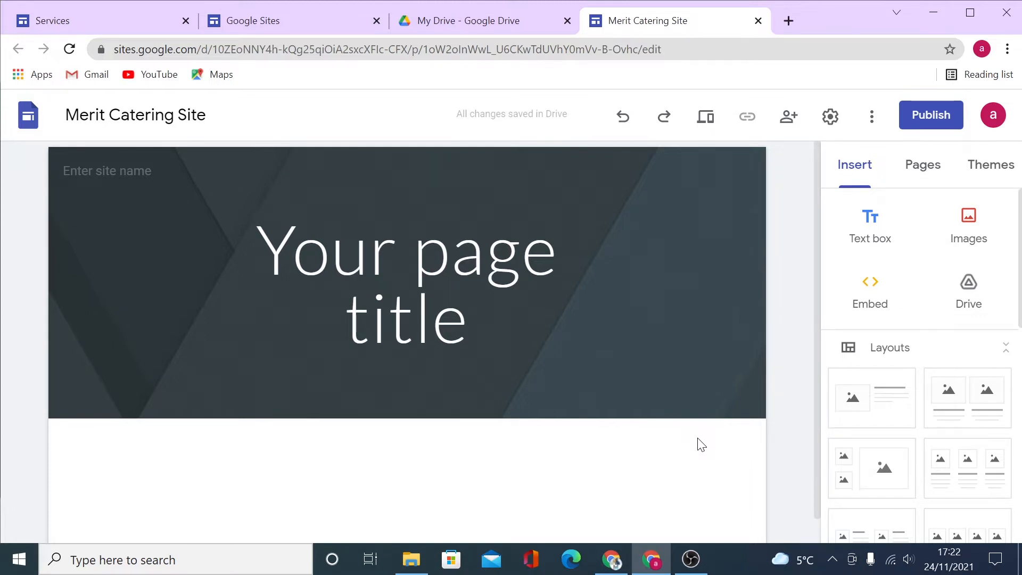
click(979, 166)
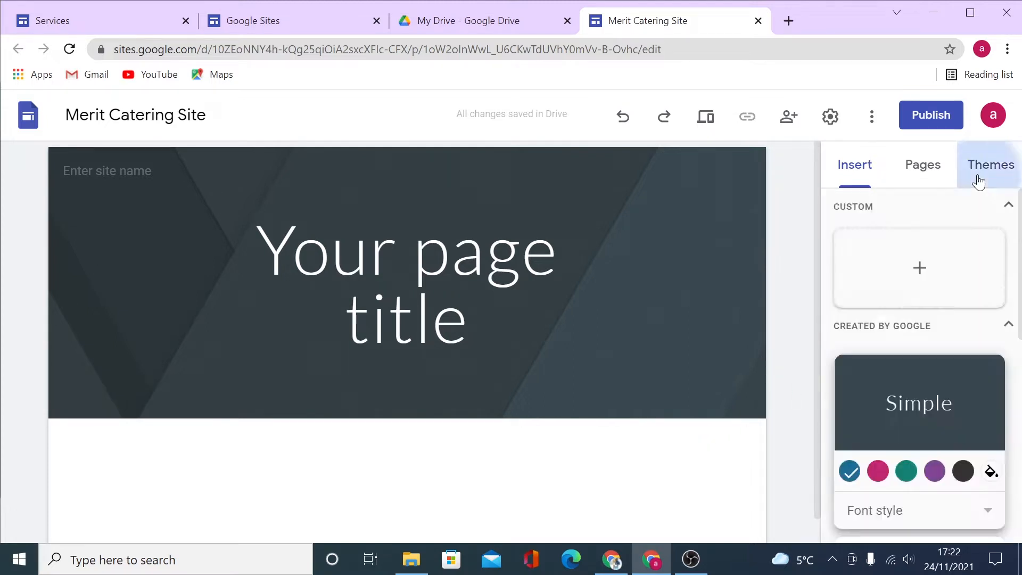
scroll(967, 325, down, 2)
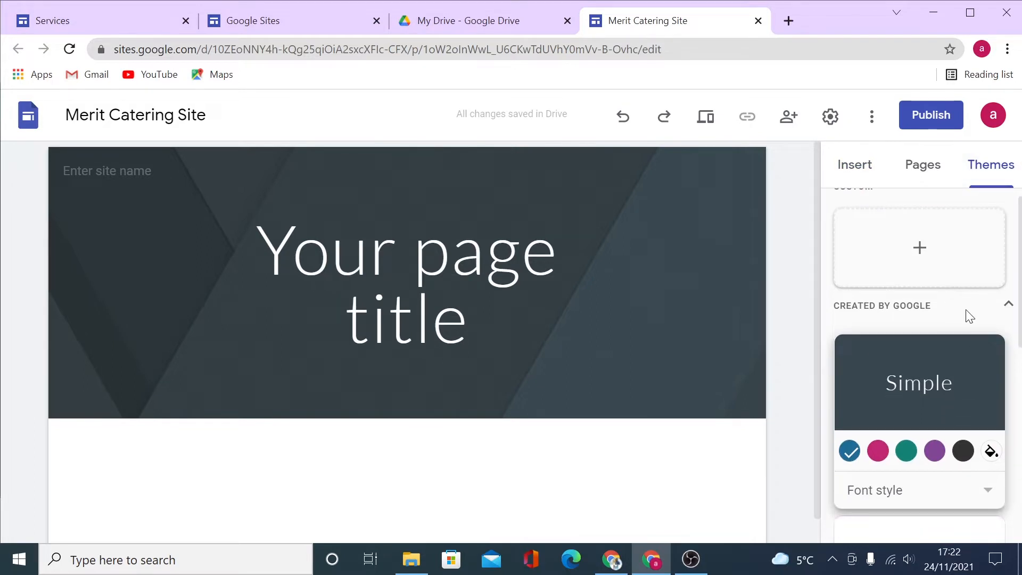
scroll(904, 300, down, 7)
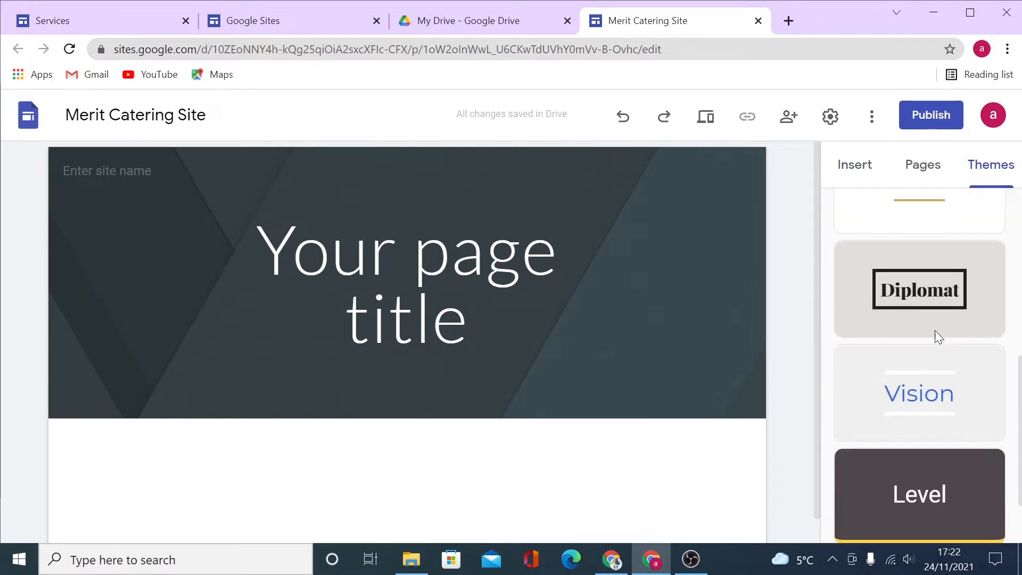
scroll(921, 401, up, 7)
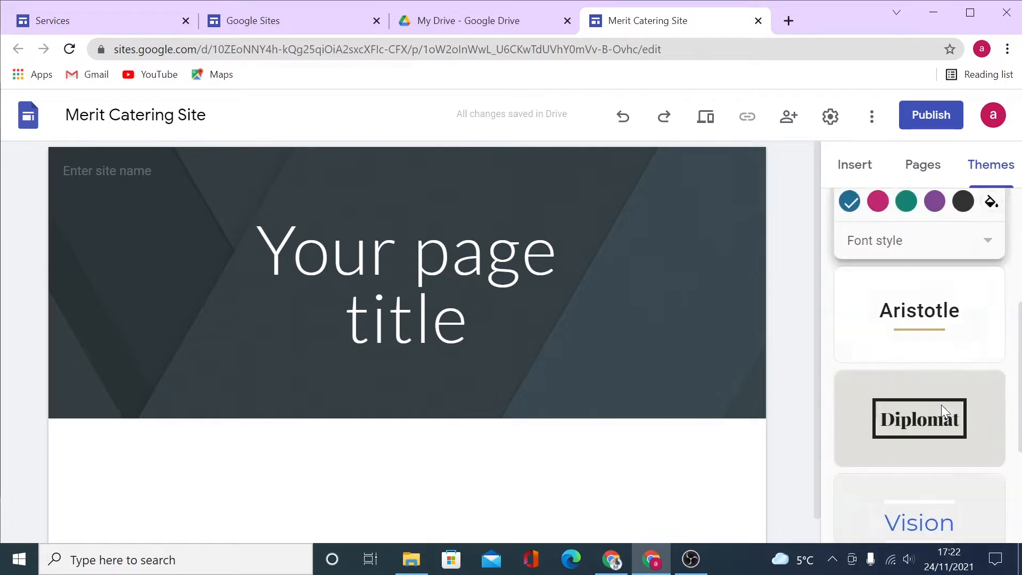
scroll(943, 411, down, 2)
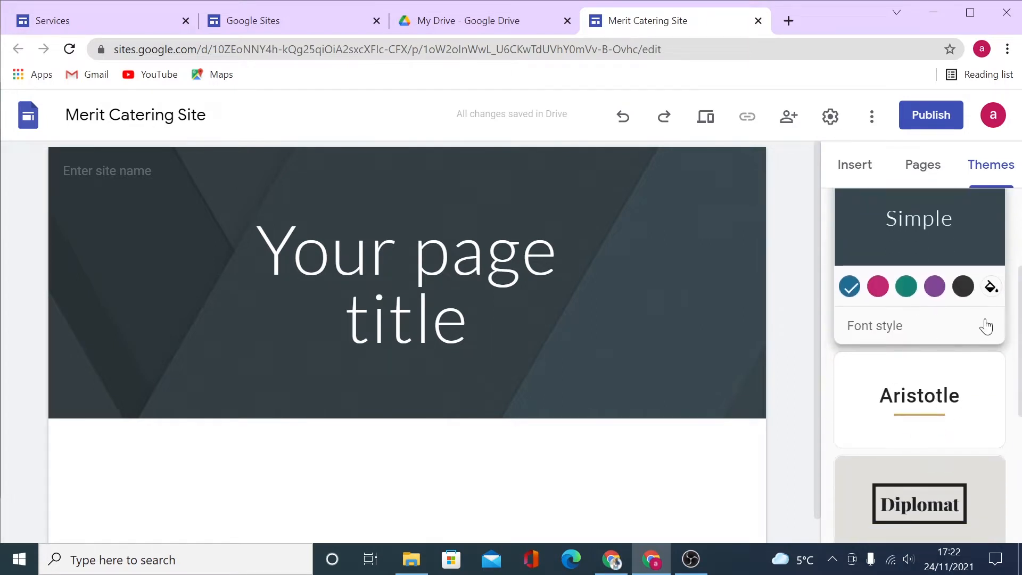
click(986, 324)
click(986, 327)
click(947, 385)
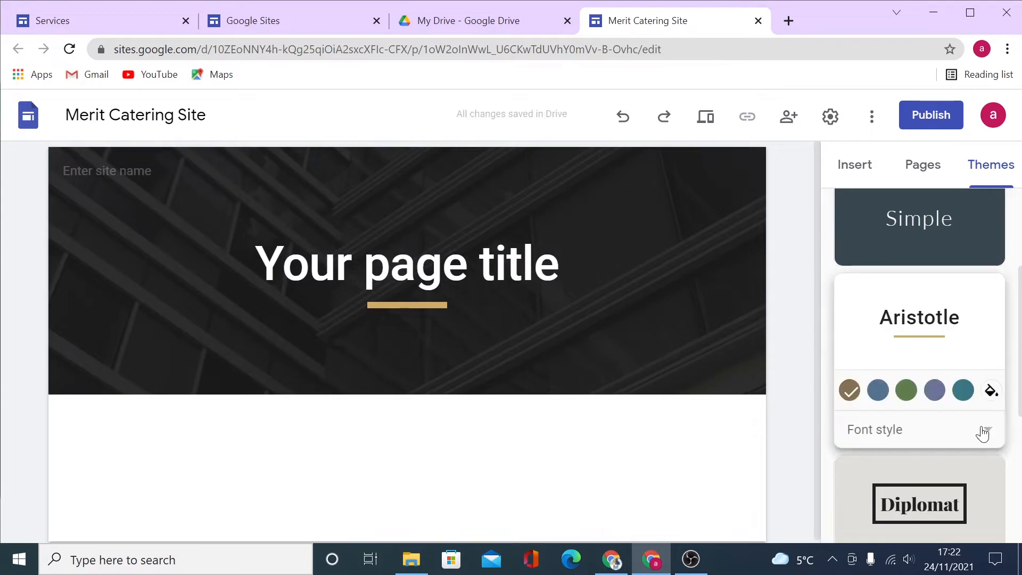
click(978, 429)
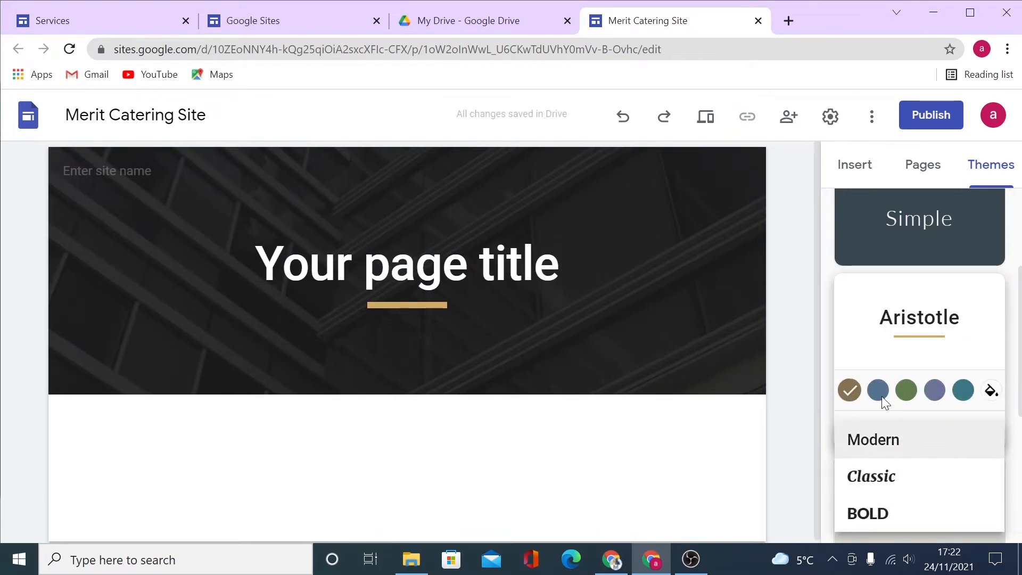
scroll(957, 388, up, 2)
drag(906, 298, 916, 297)
click(915, 296)
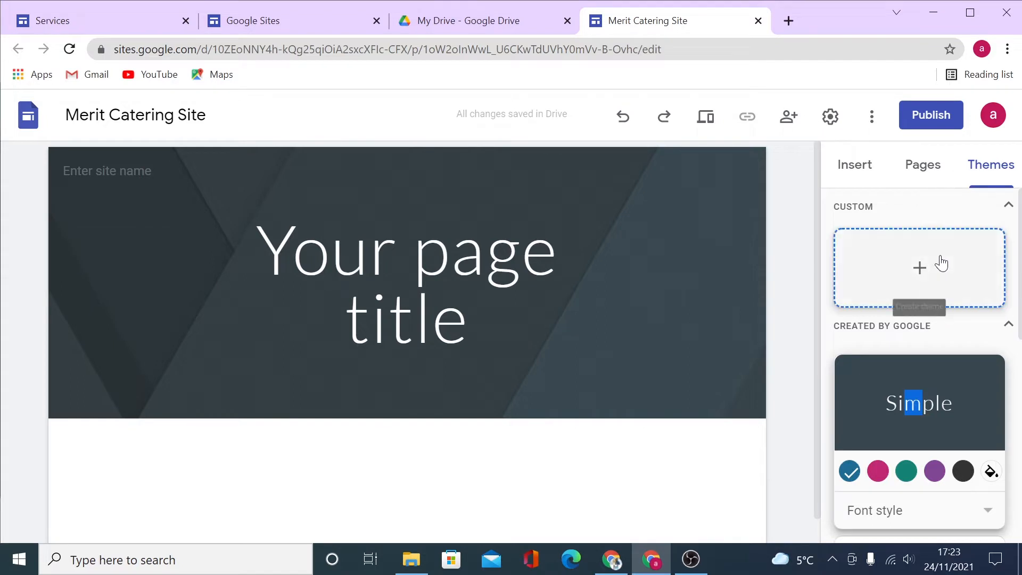
Start a custom theme from the CUSTOM card and advance to its colour step.
click(942, 263)
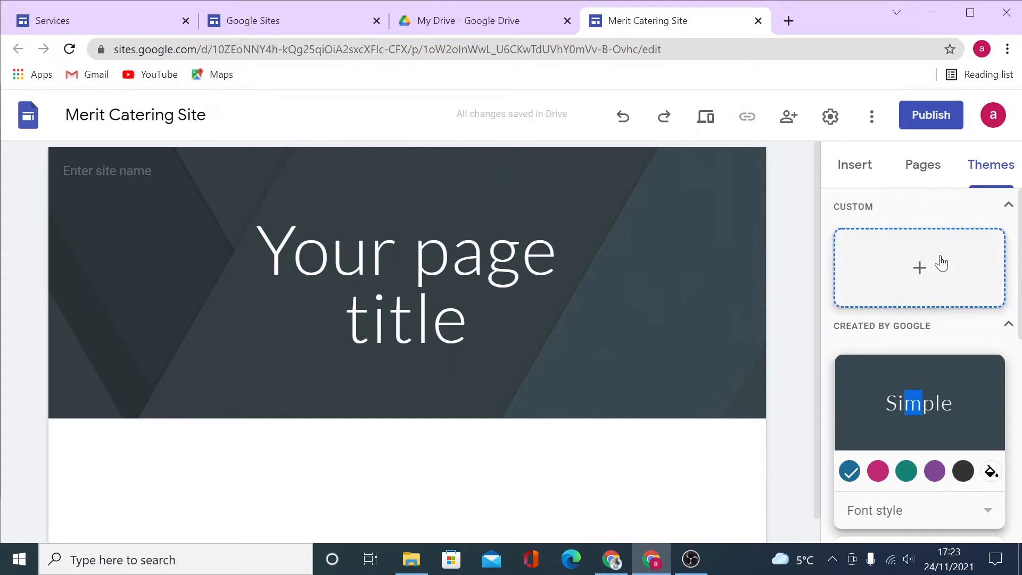
click(918, 269)
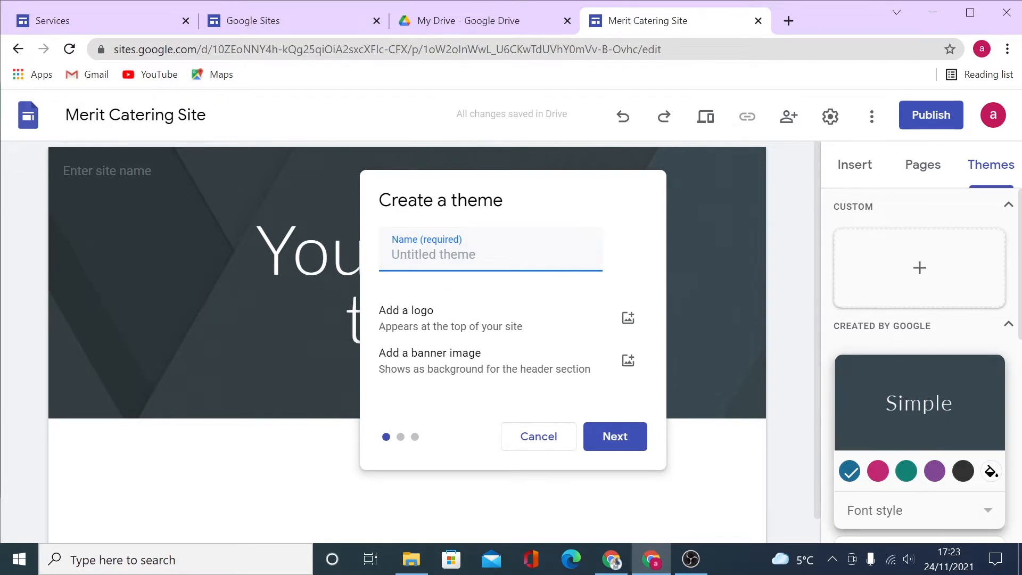
click(611, 447)
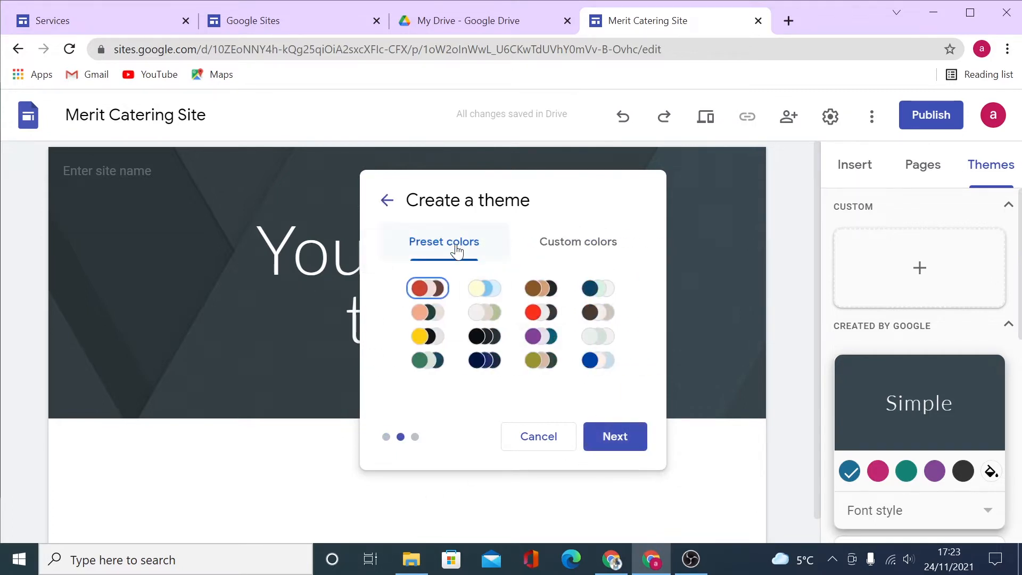
Switch between Preset colors and Custom colors, then open a new browser tab.
click(575, 244)
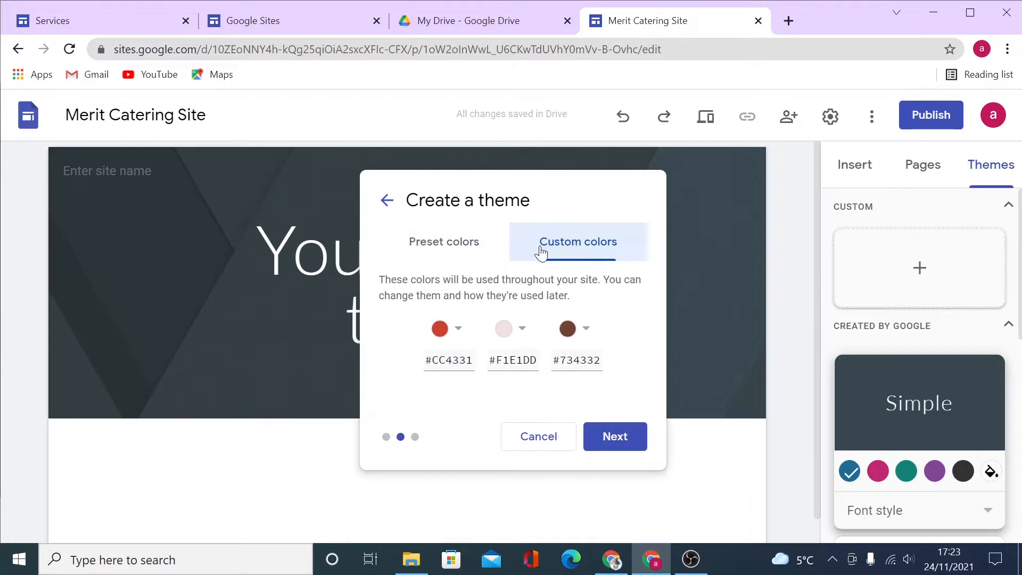
click(452, 256)
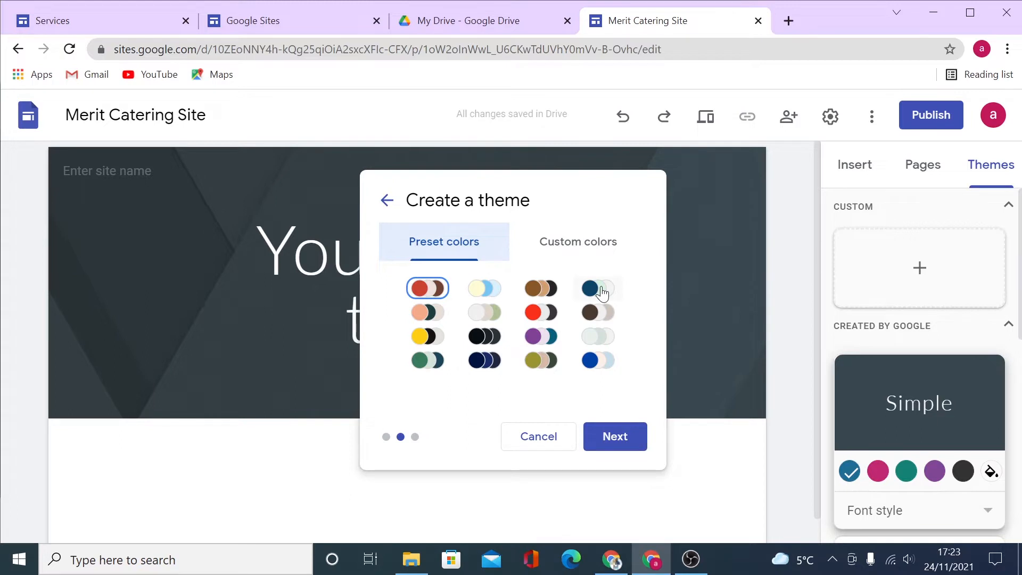
click(585, 250)
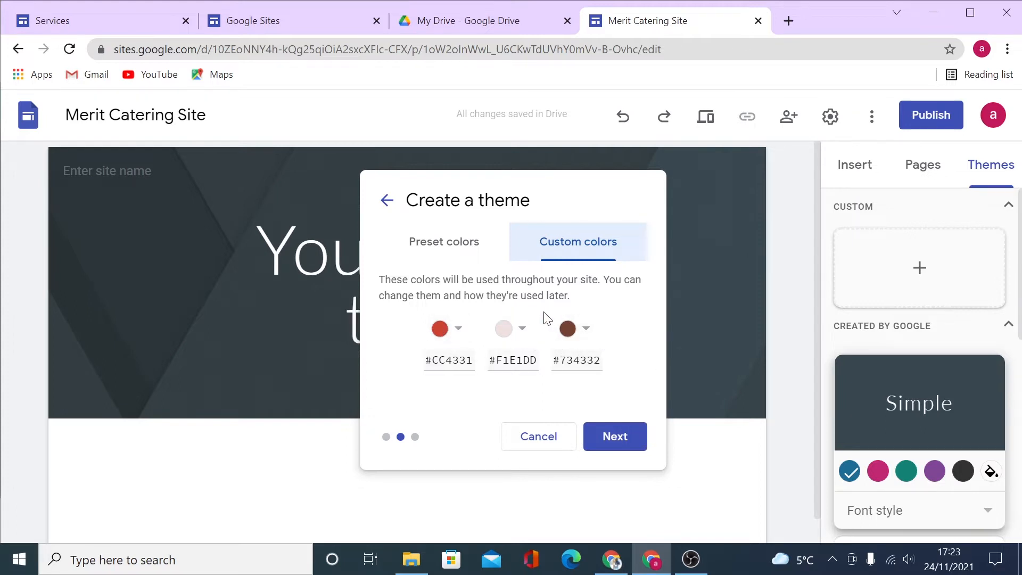
click(798, 19)
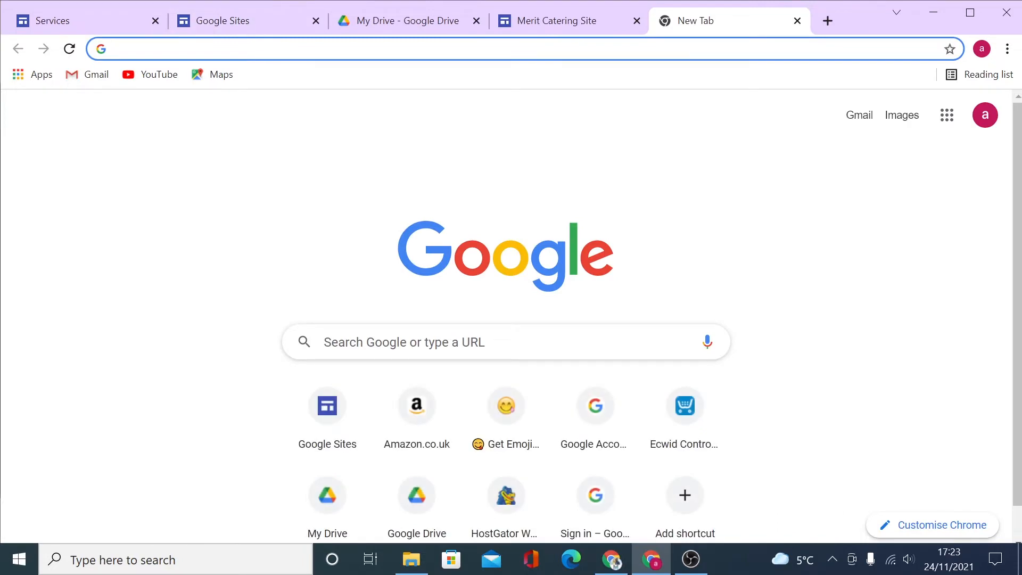
Search for coolors.co and open the Coolors color schemes generator result.
text(cool)
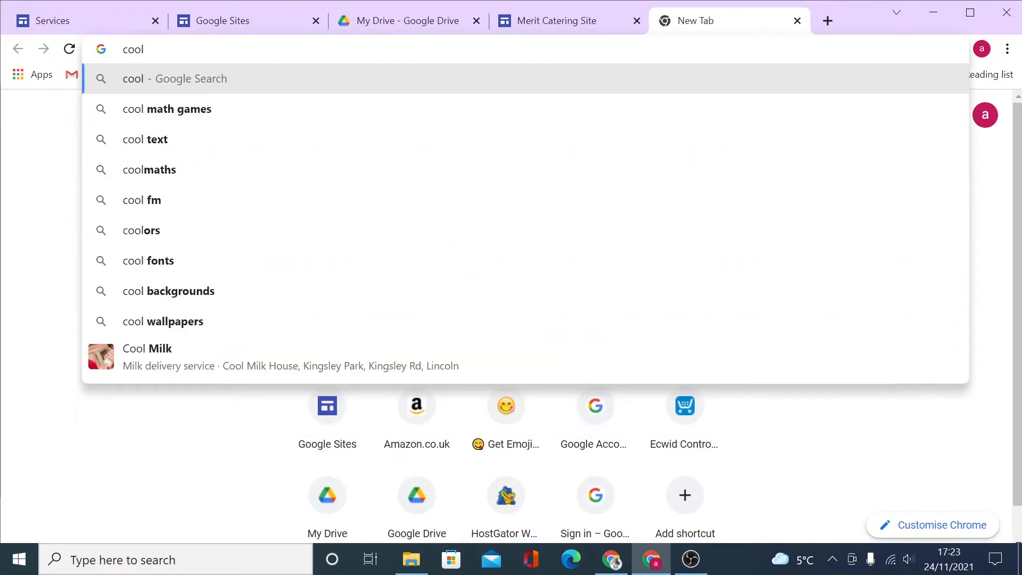
text(ors)
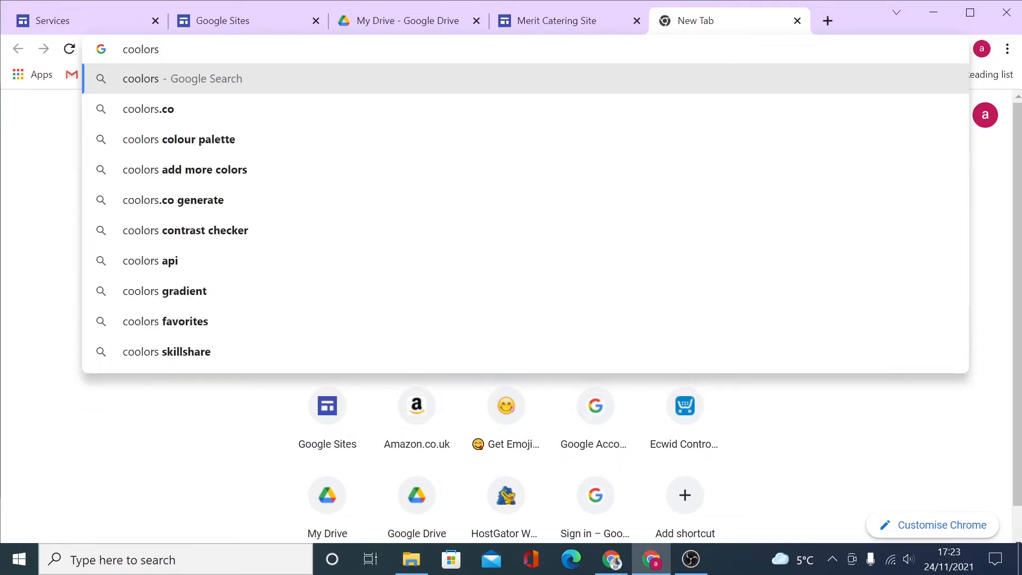
click(202, 112)
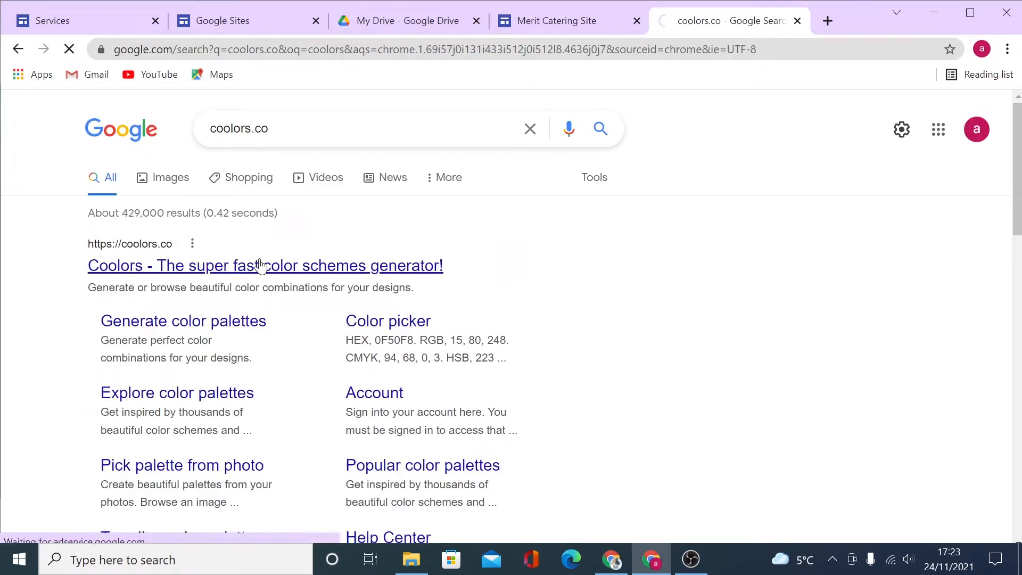
click(260, 265)
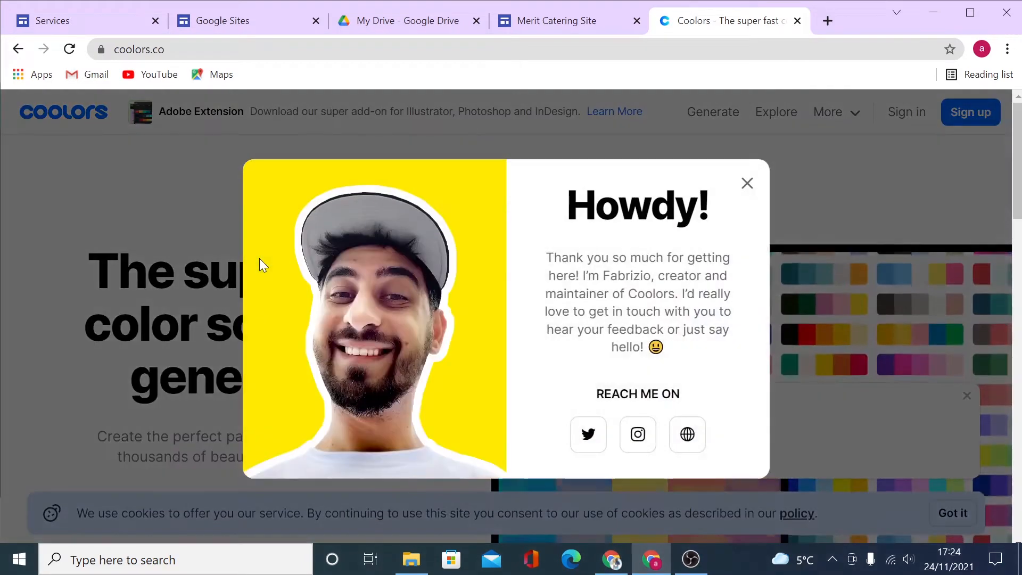
Generate a few fresh random colour palettes in Coolors, then go back to the Merit Catering Site tab.
click(747, 183)
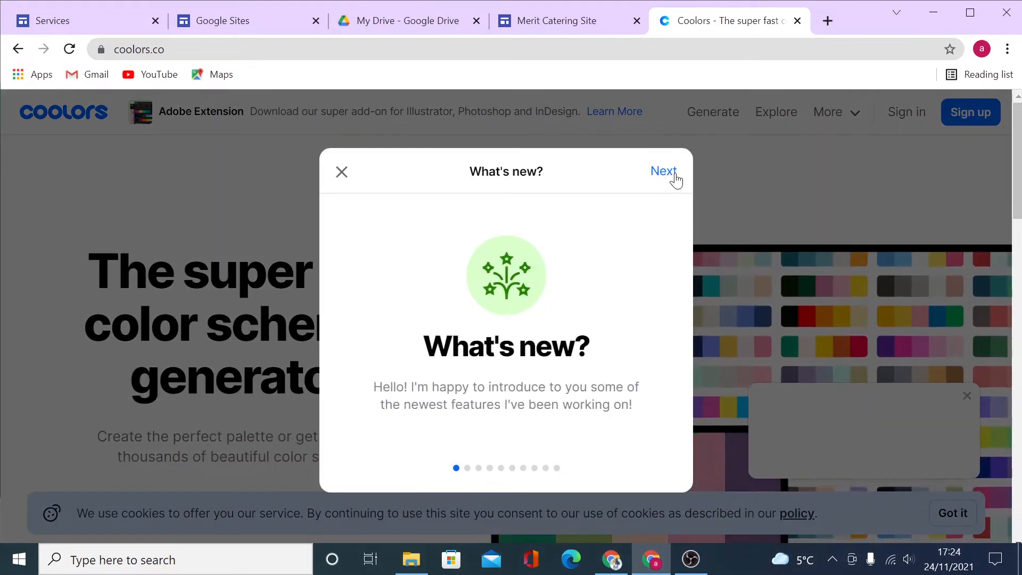
click(342, 171)
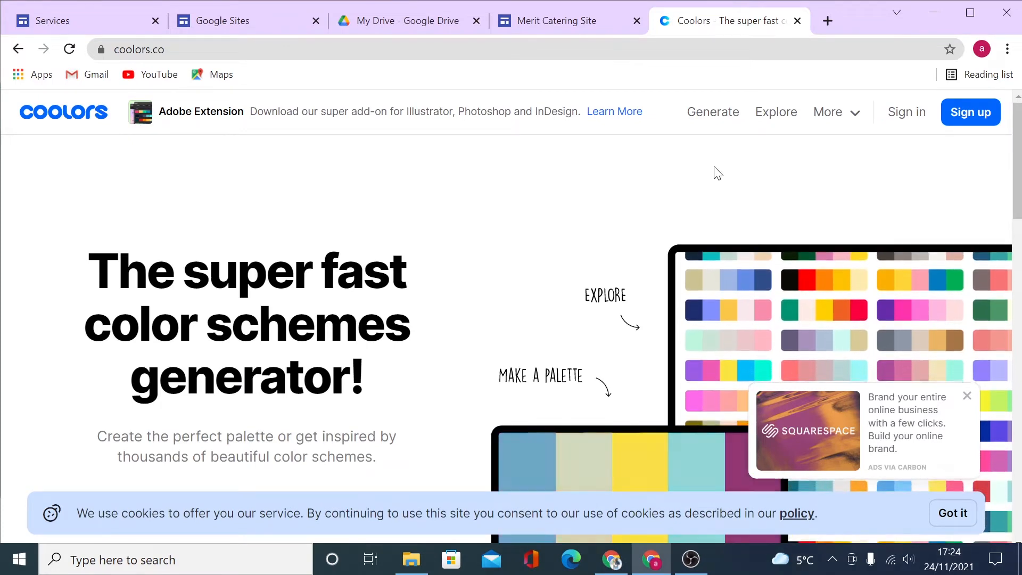
click(720, 112)
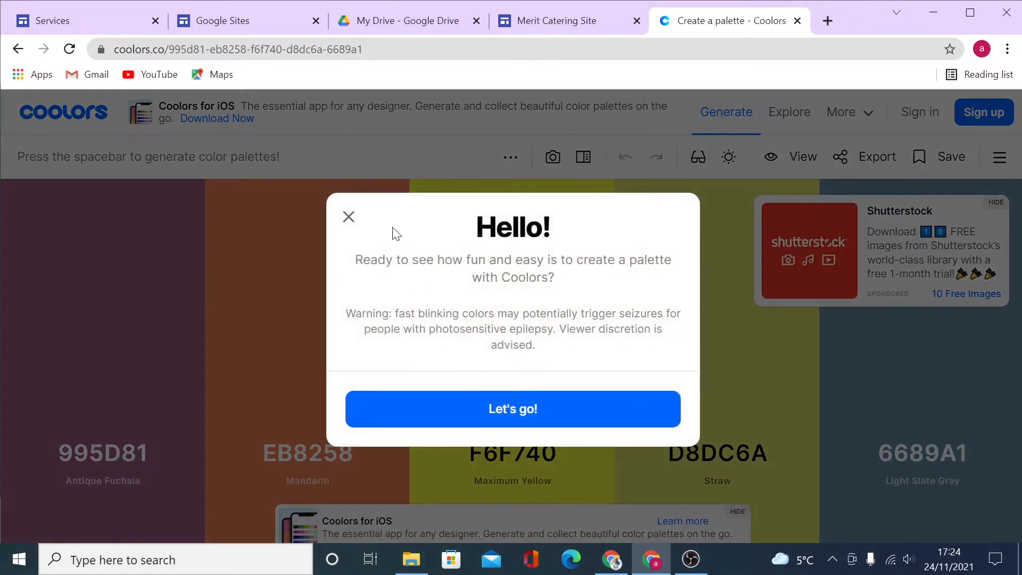
click(349, 217)
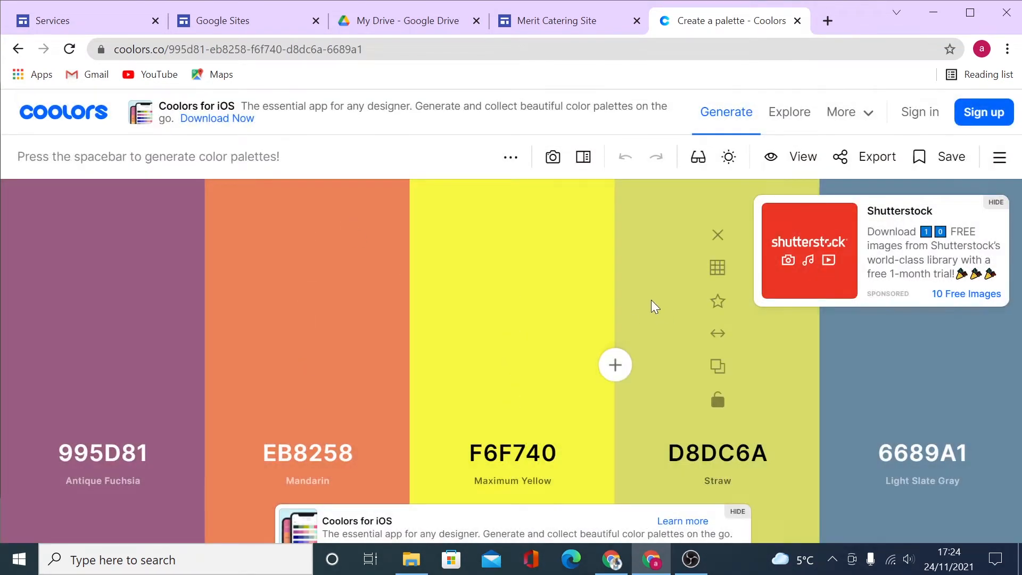
key(space)
key(space)
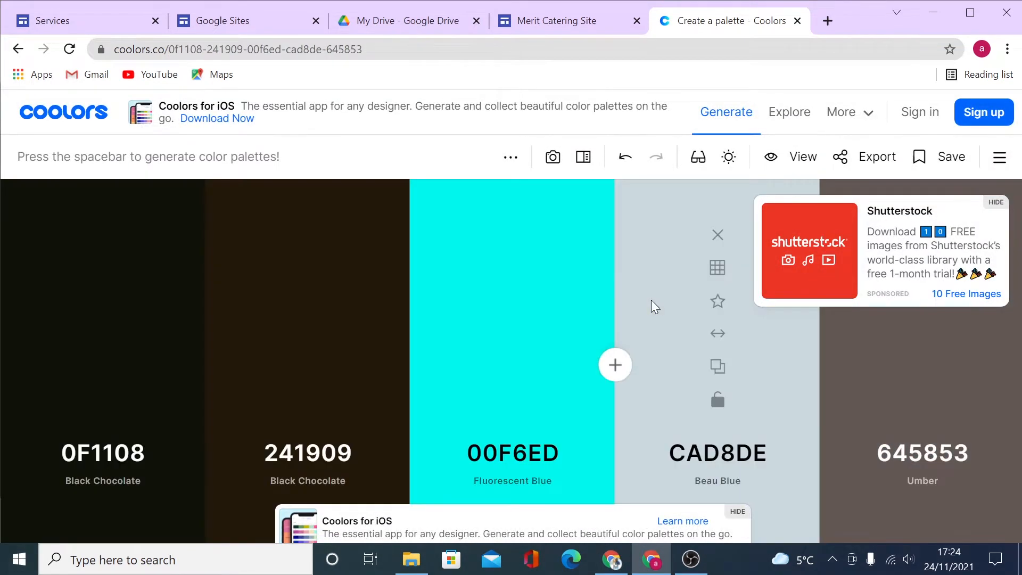
key(space)
key(space)
key(space)
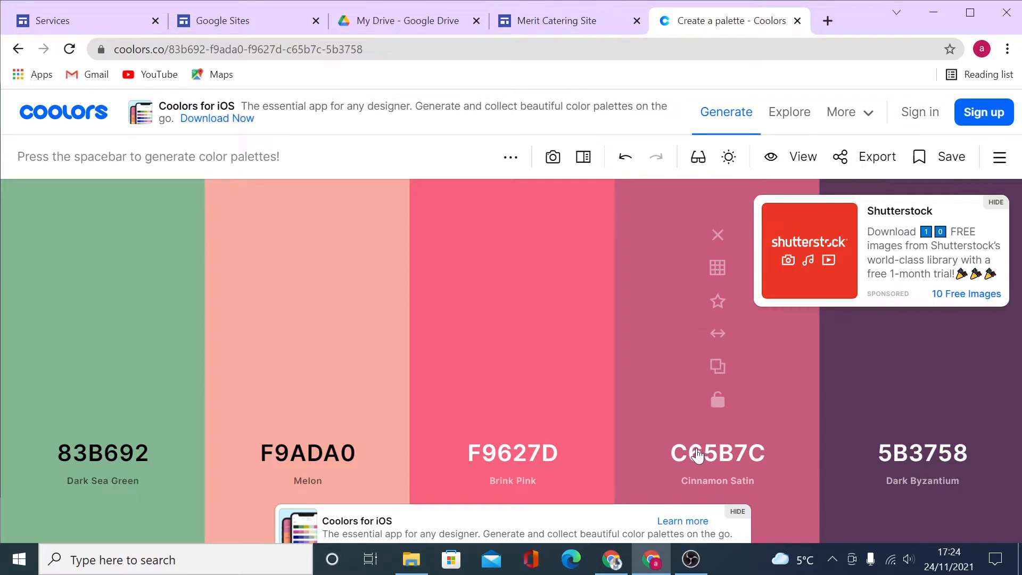
click(570, 8)
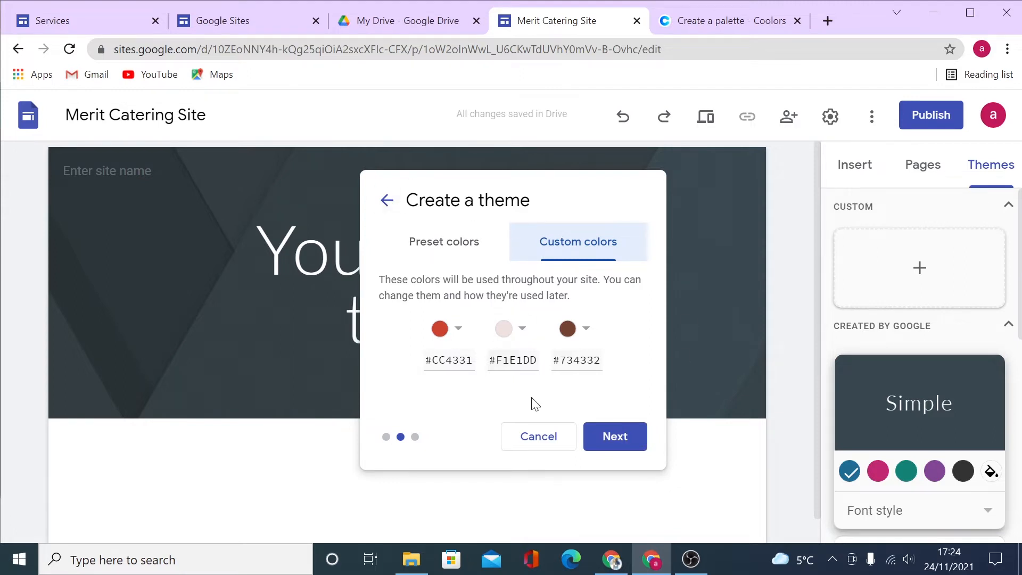
Cancel the custom theme and keep the blue Simple theme, leaving its custom colour picker unused.
click(542, 447)
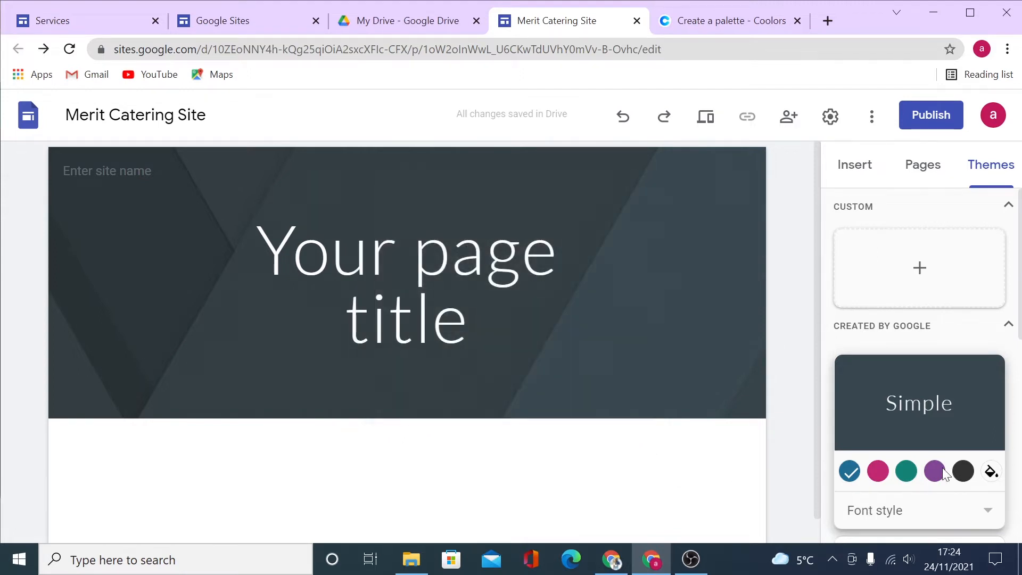
click(1008, 326)
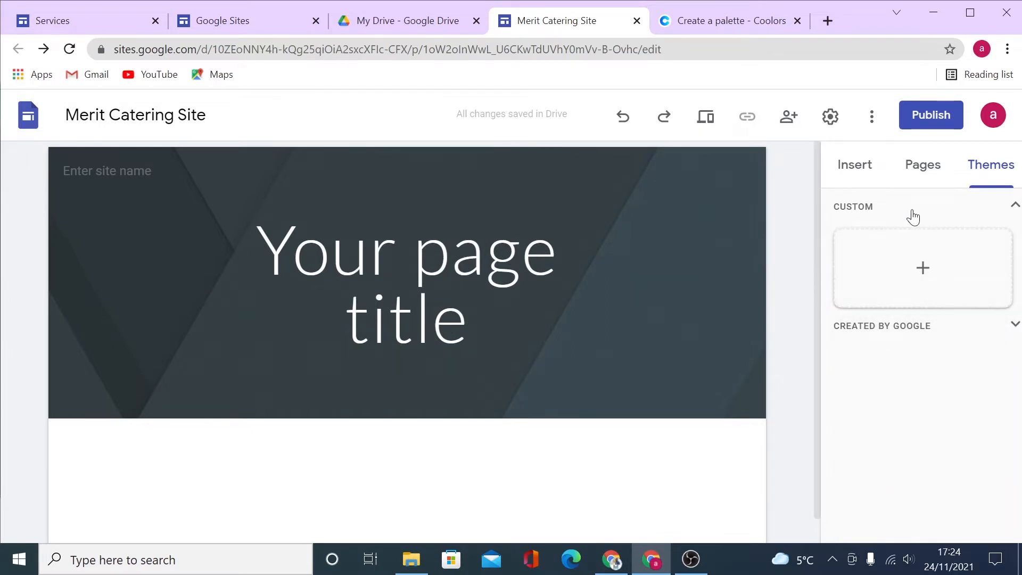
click(1015, 324)
scroll(897, 340, down, 3)
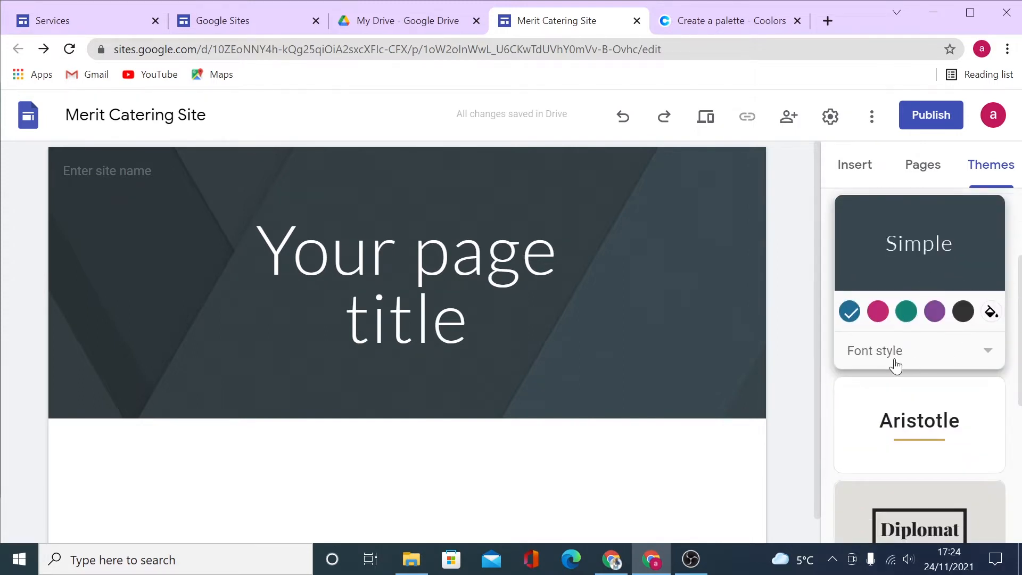
click(992, 312)
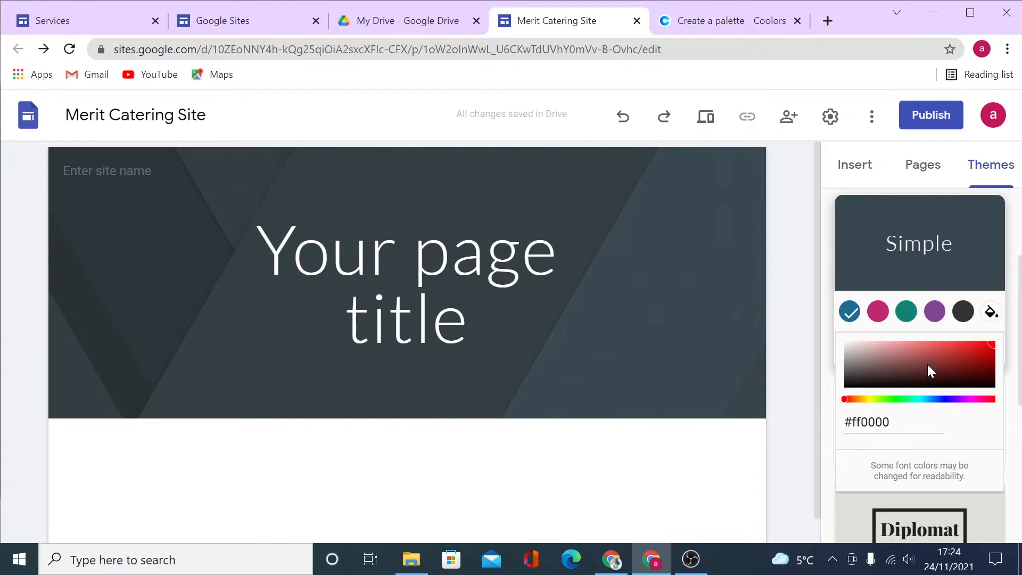
click(826, 299)
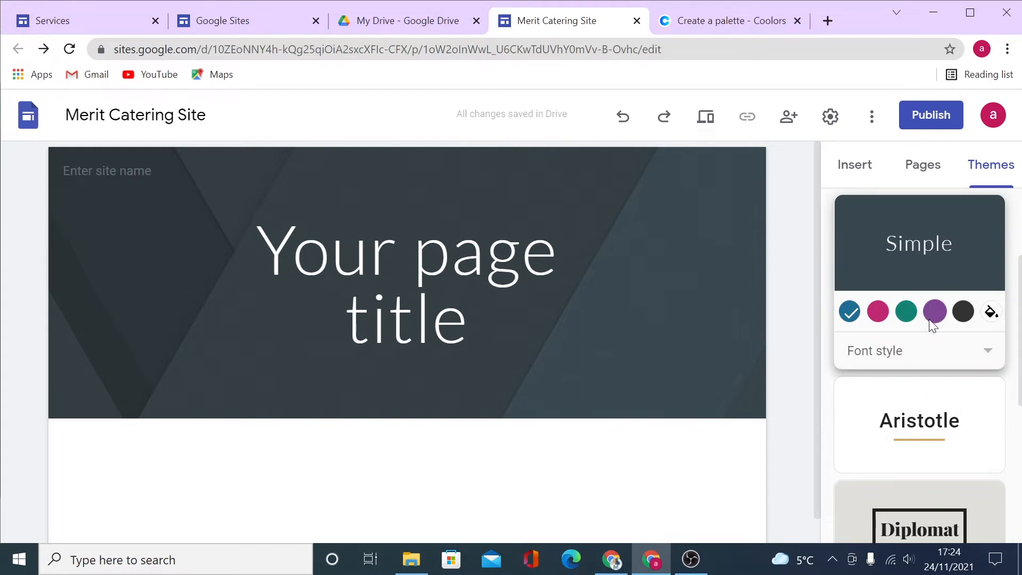
Browse the insertable elements, then show the Pages panel listing only Home.
click(854, 170)
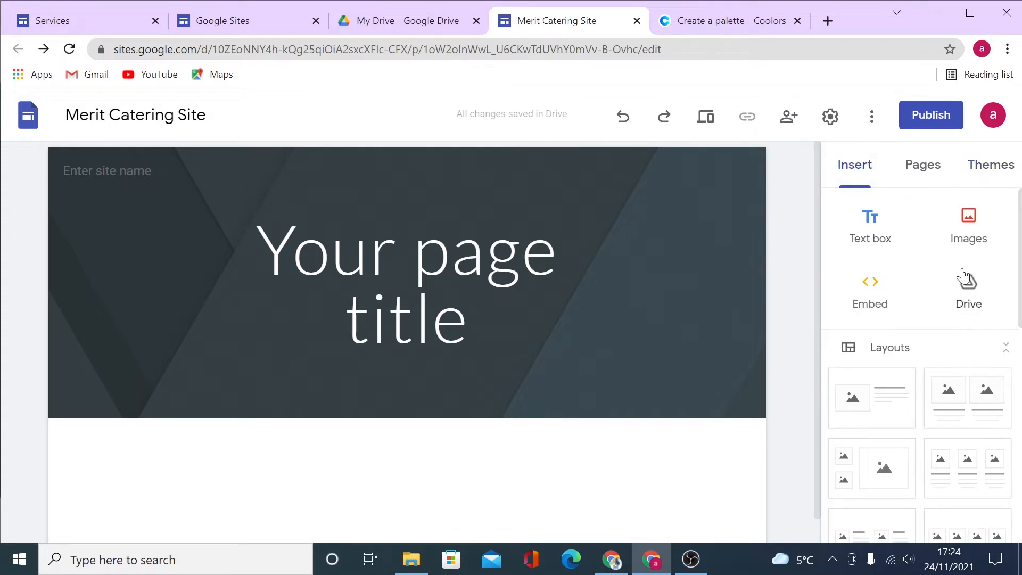
scroll(936, 286, down, 3)
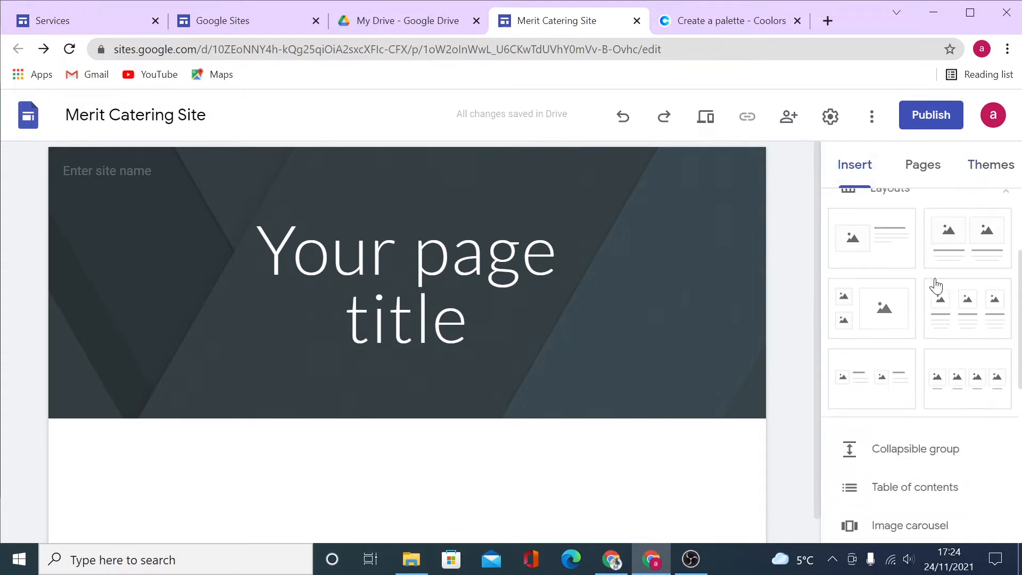
scroll(941, 467, down, 1)
scroll(940, 468, down, 6)
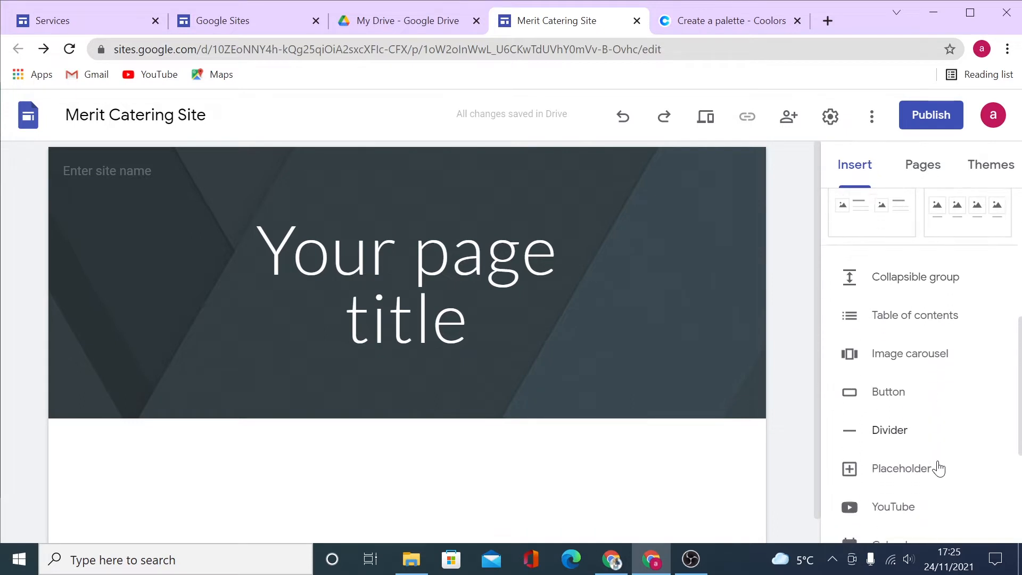
scroll(933, 468, up, 10)
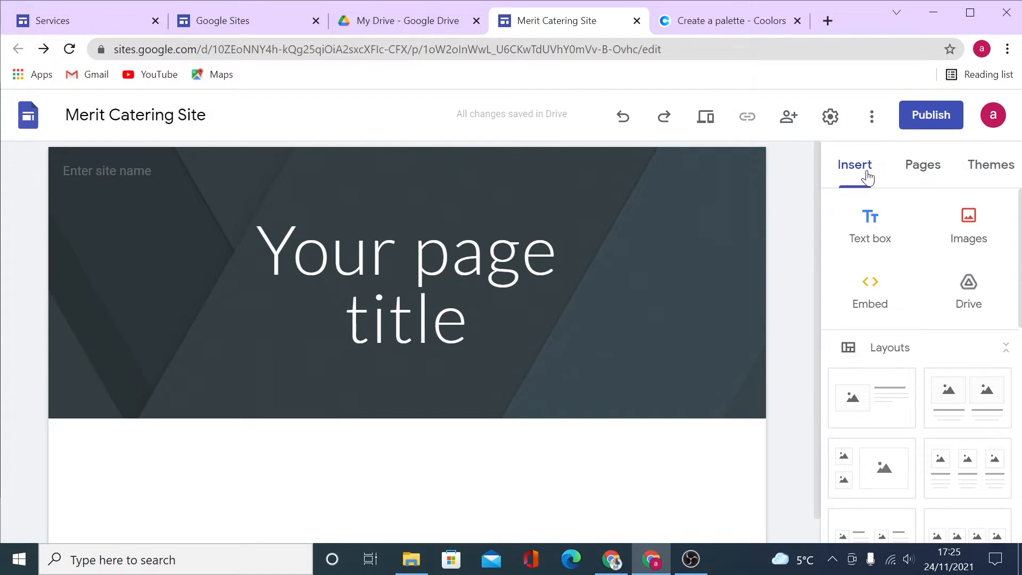
click(916, 169)
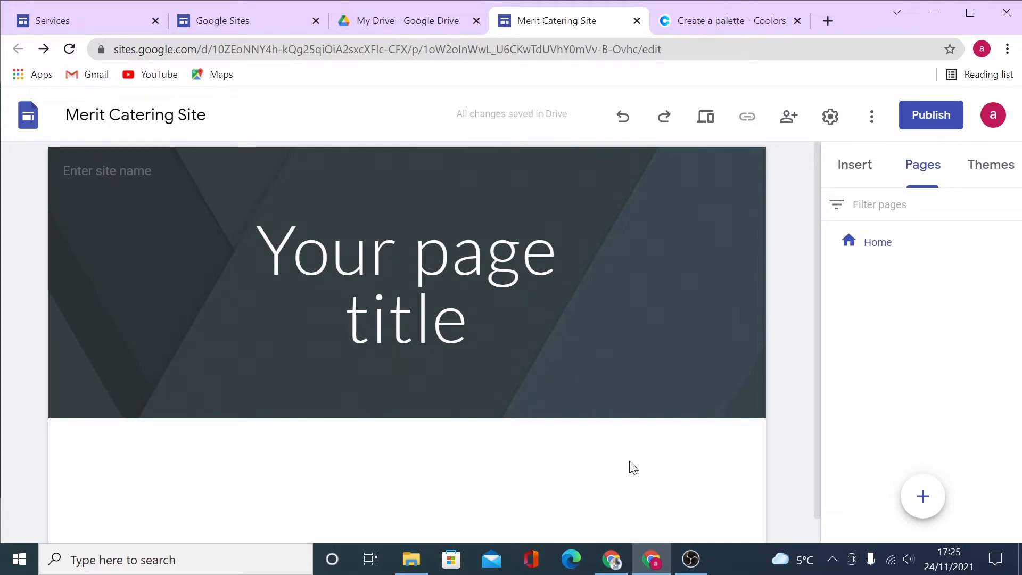
Create a new page and rename it from Untitled page to About Us.
click(921, 500)
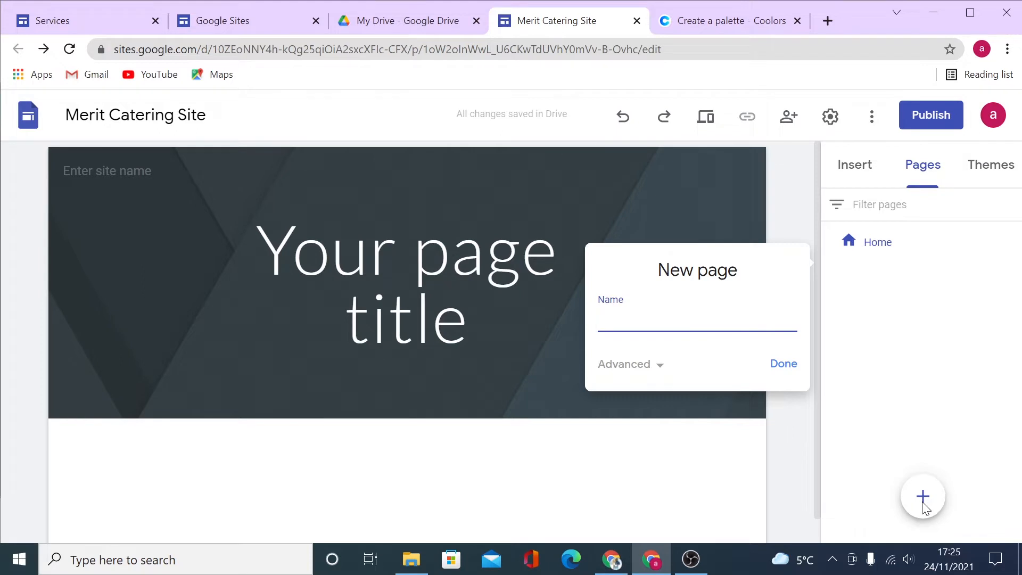
click(776, 363)
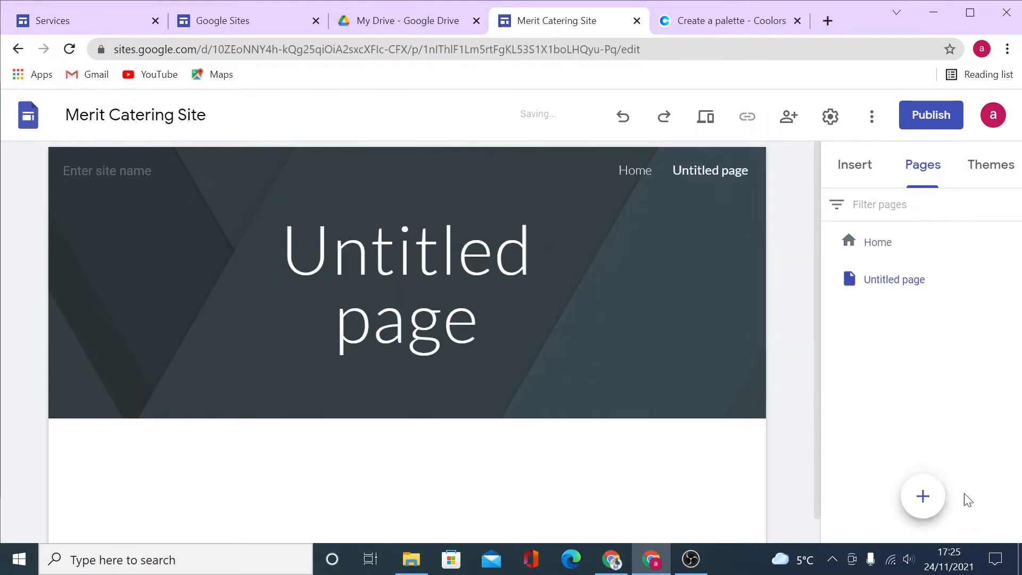
mouse_move(916, 497)
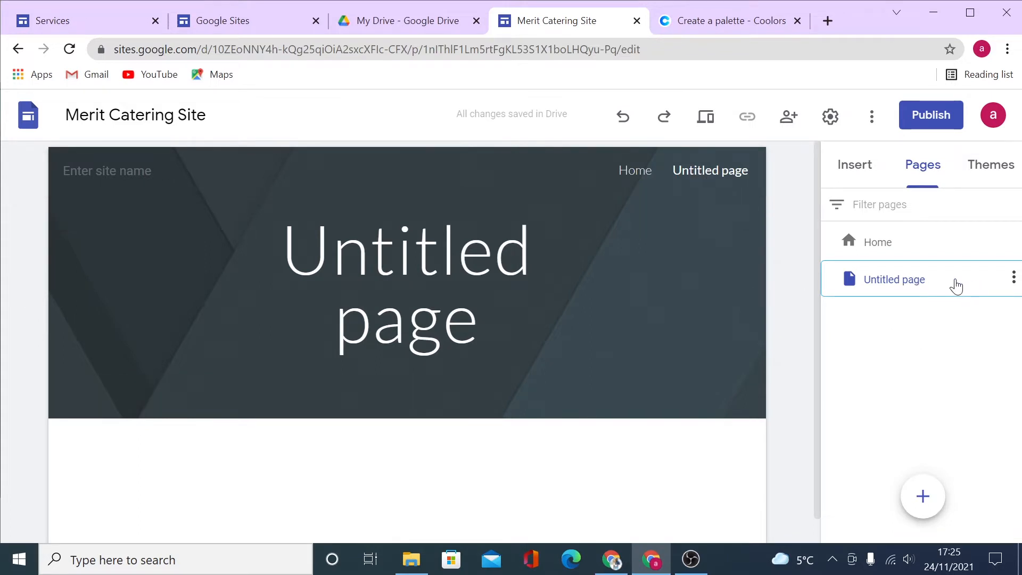
double_click(931, 283)
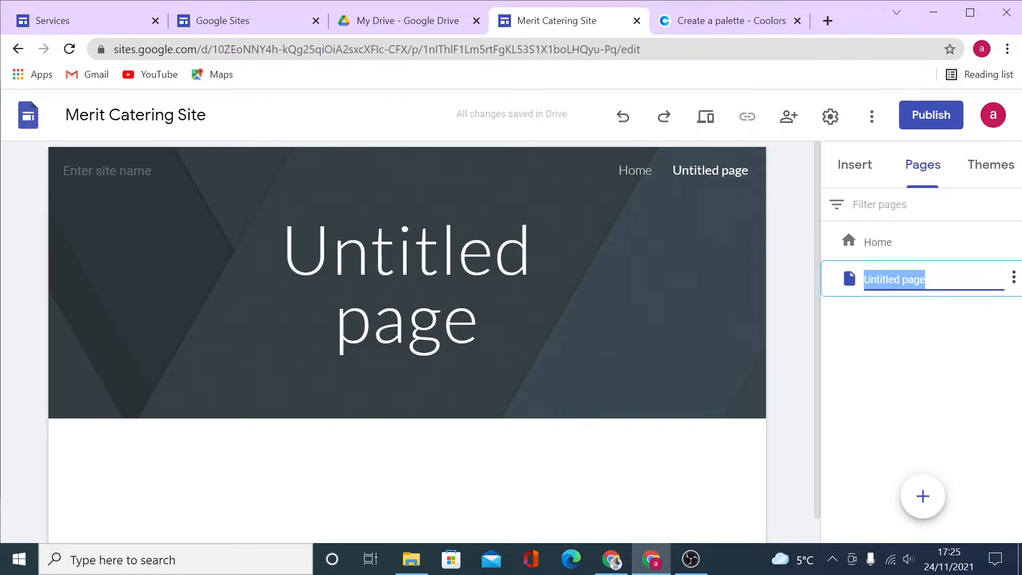
text(Ab)
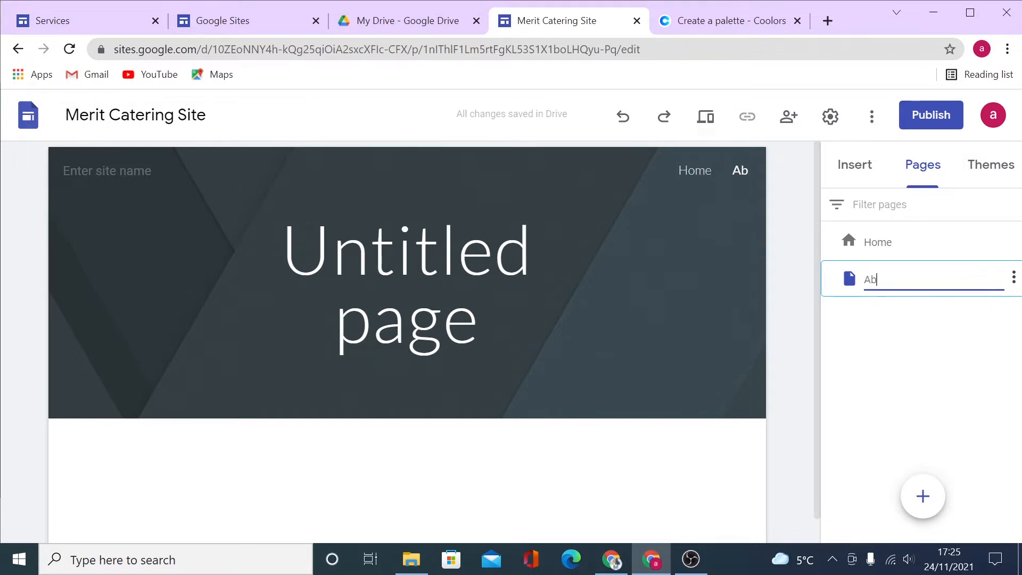
text(out Us)
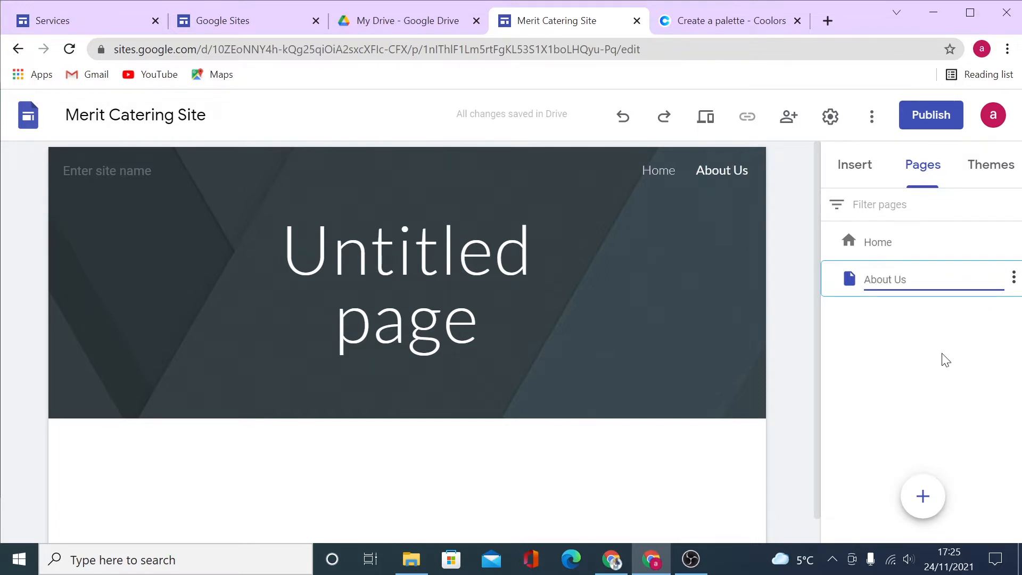
click(946, 360)
click(1014, 277)
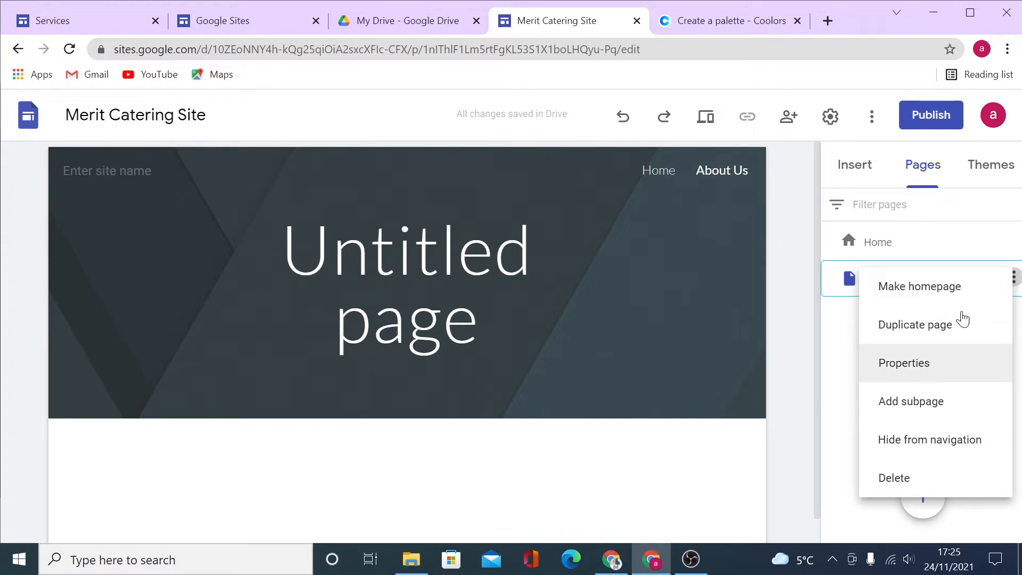
Add a subpage named sub1 under About Us.
click(916, 364)
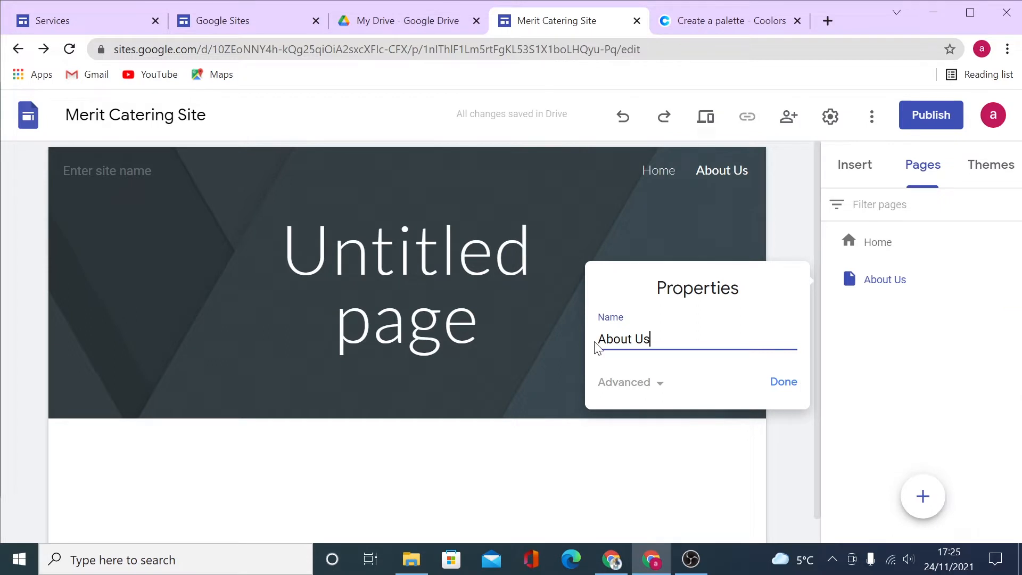
click(785, 382)
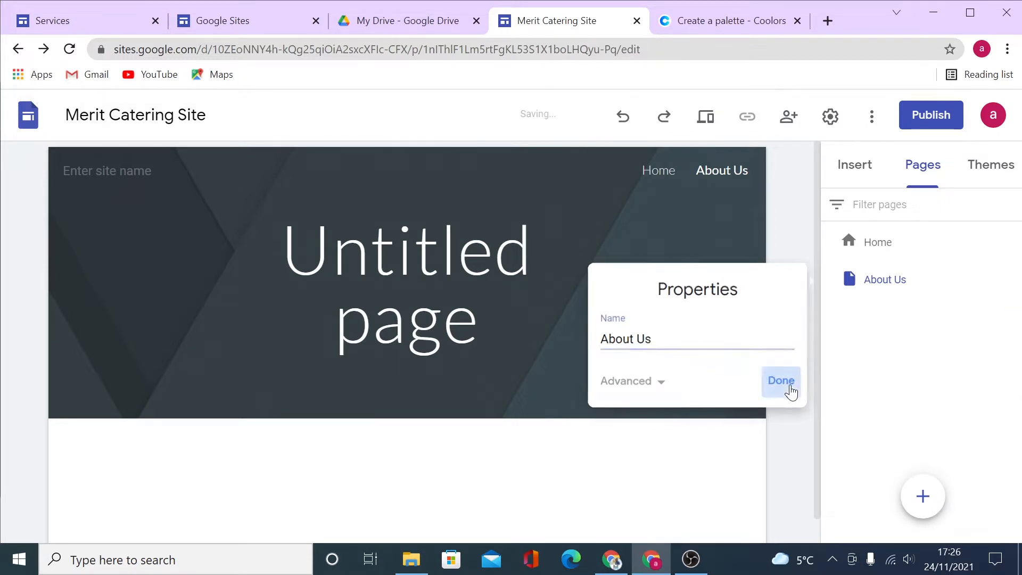
click(1012, 276)
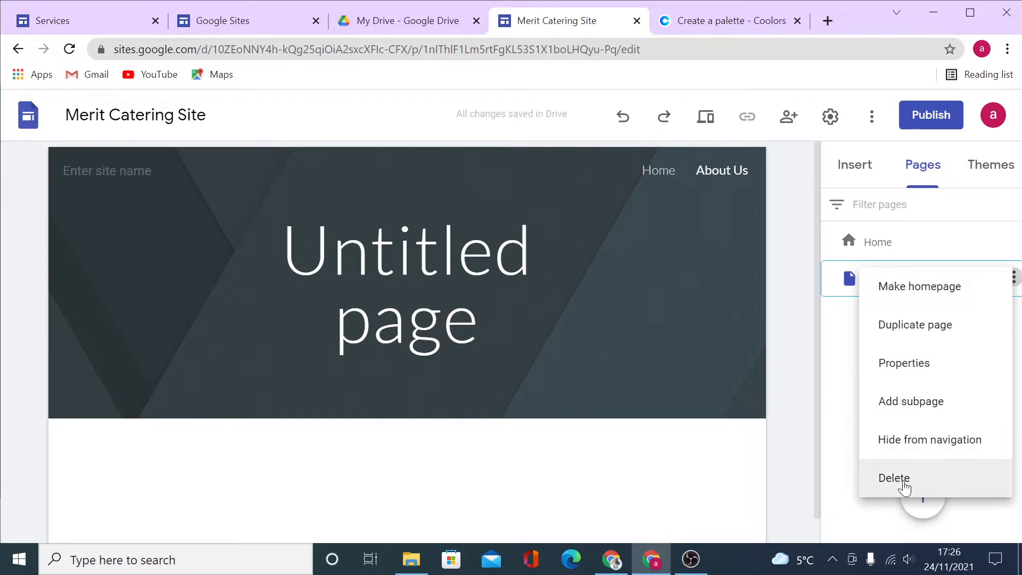
click(905, 414)
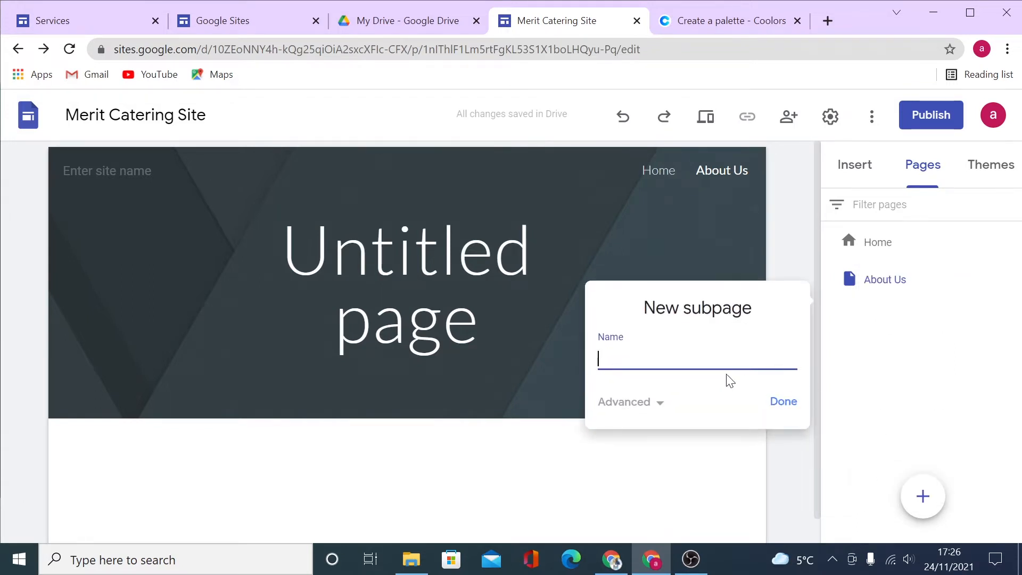
text(sub1)
click(793, 405)
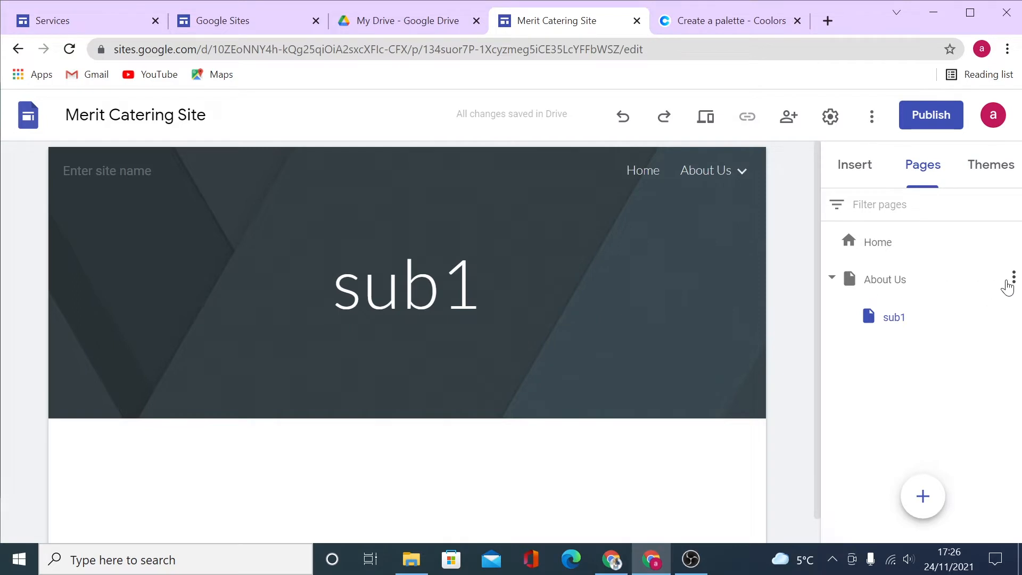
Delete the sub1 subpage, leaving only Home and About Us.
click(1013, 279)
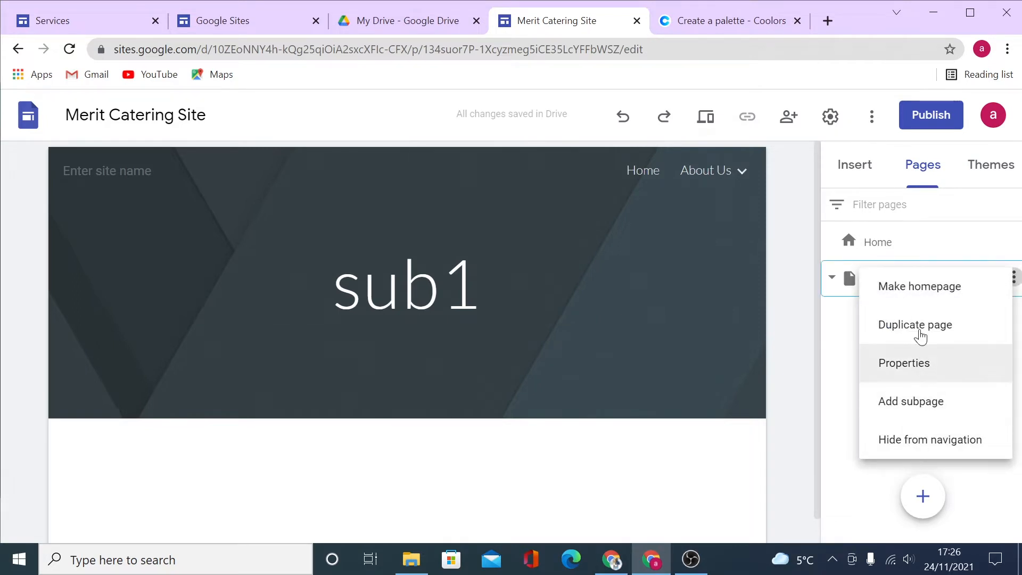
click(846, 332)
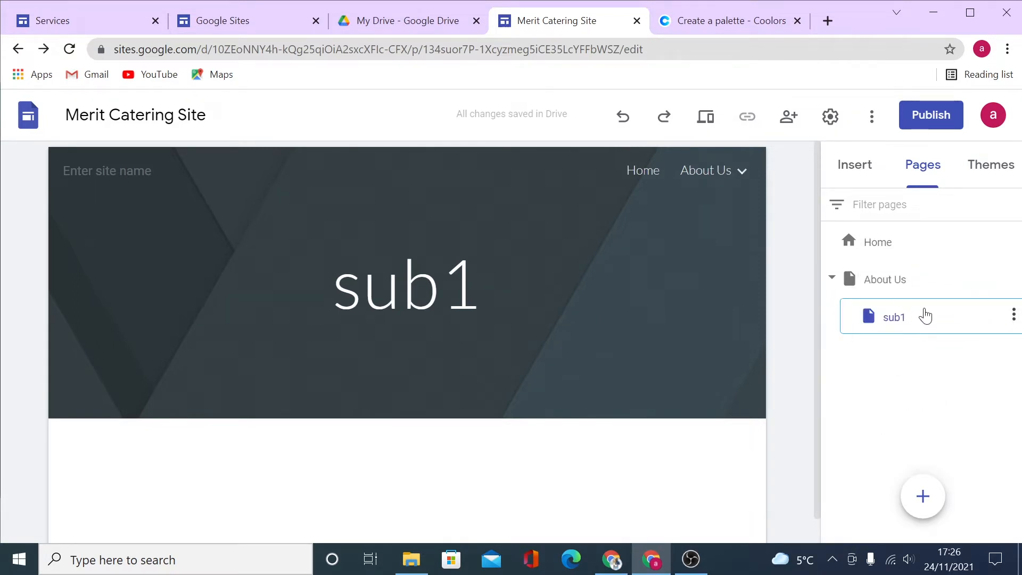
click(1013, 315)
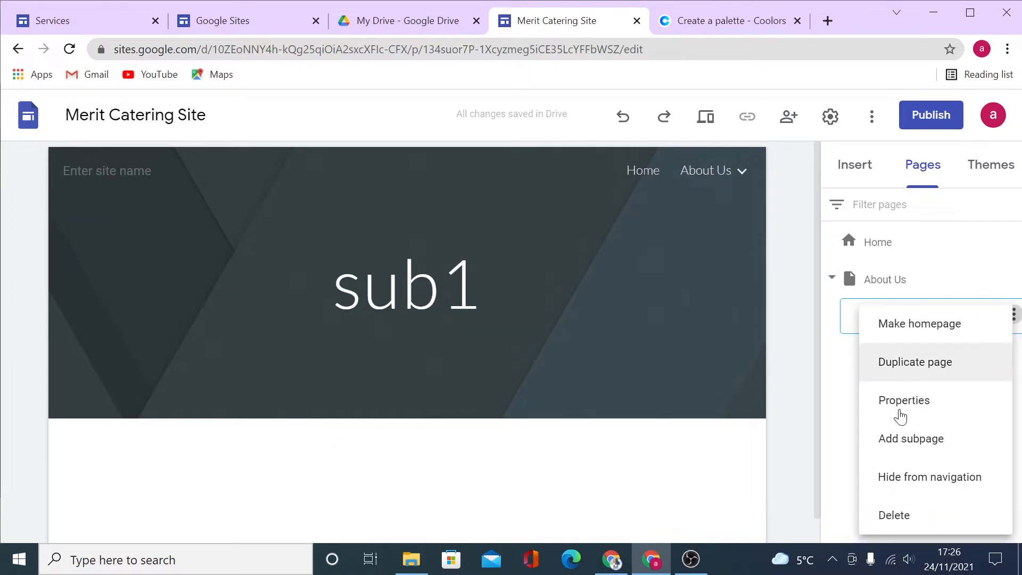
click(888, 511)
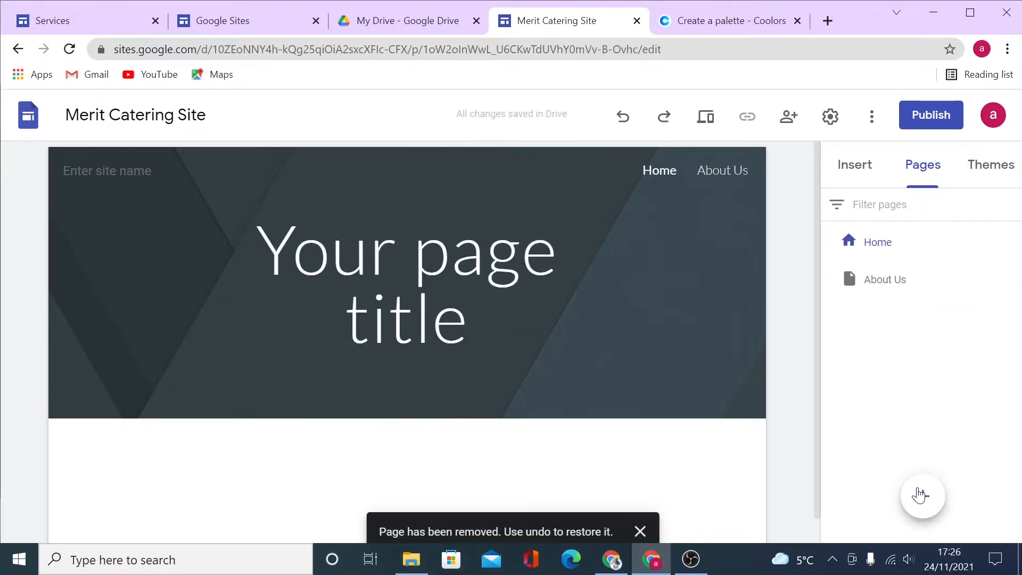
Add two new pages named Contact Us and Services.
click(923, 497)
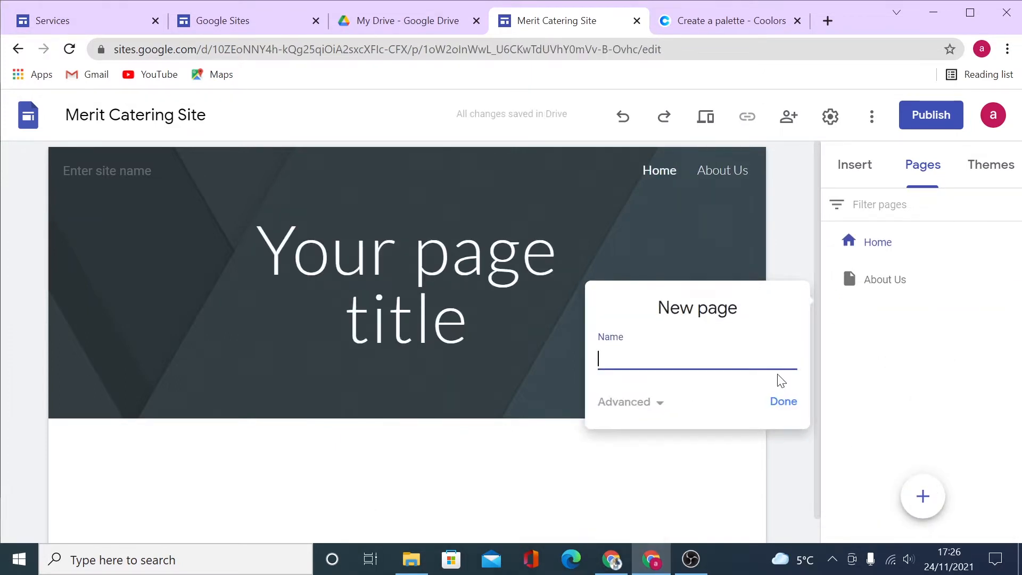
text(Cont us)
text(acty)
key(BackSpace)
text(Us)
click(780, 405)
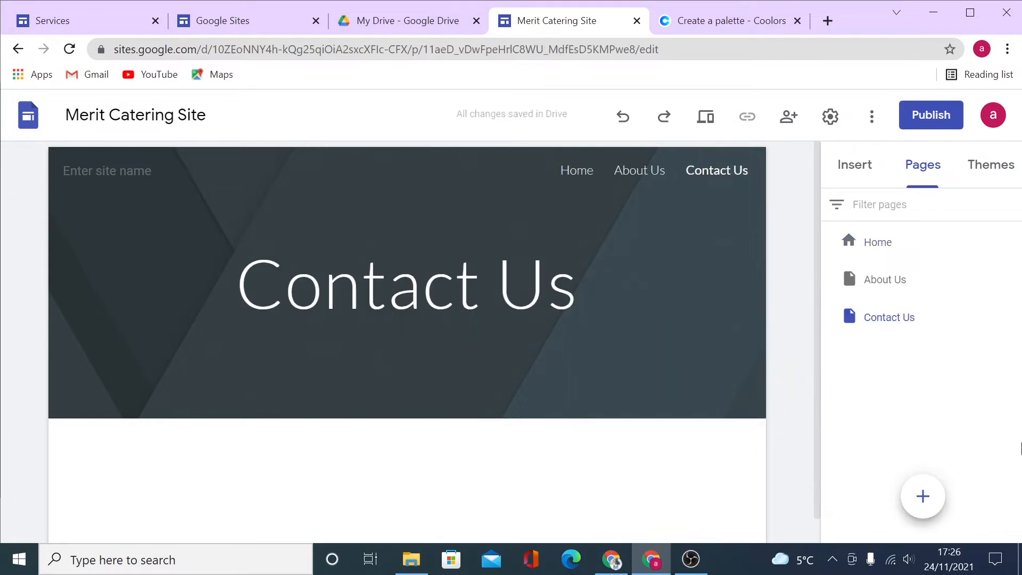
click(917, 497)
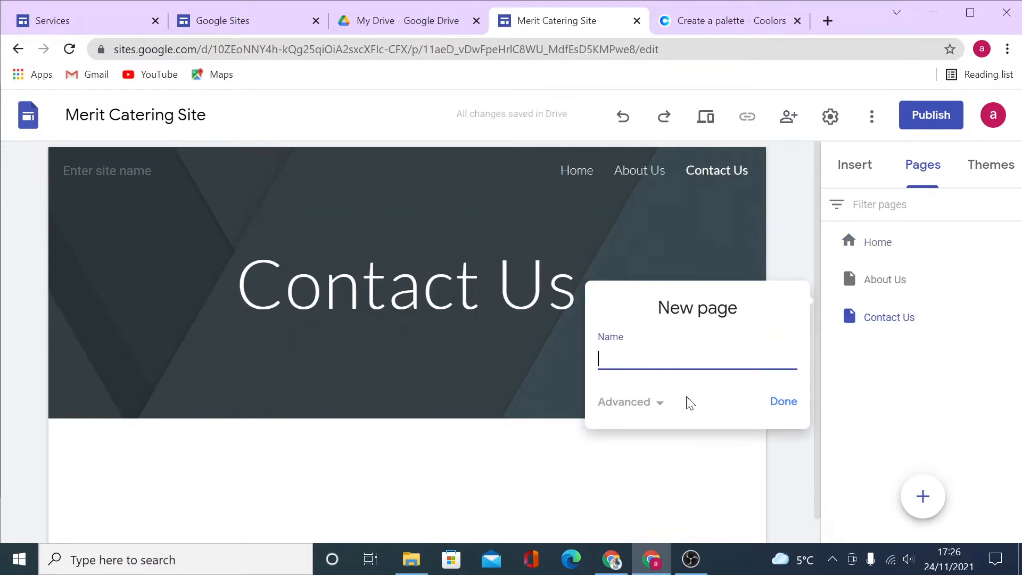
text(Setvices)
key(BackSpace)
key(BackSpace)
key(BackSpace)
key(BackSpace)
key(BackSpace)
key(BackSpace)
text(rvices)
click(781, 403)
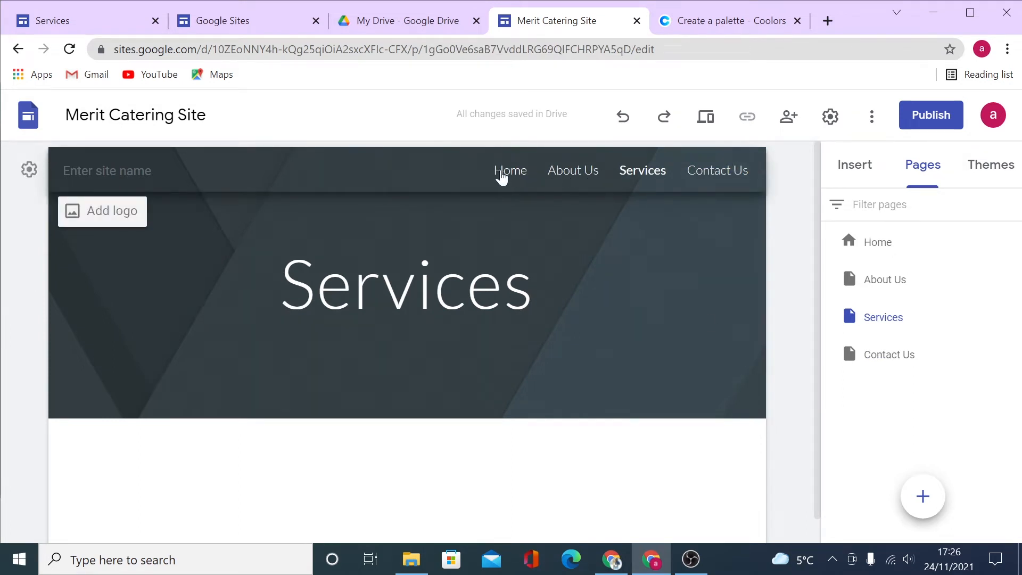
In site Settings, set the navigation colour to White and its mode to Top.
click(830, 117)
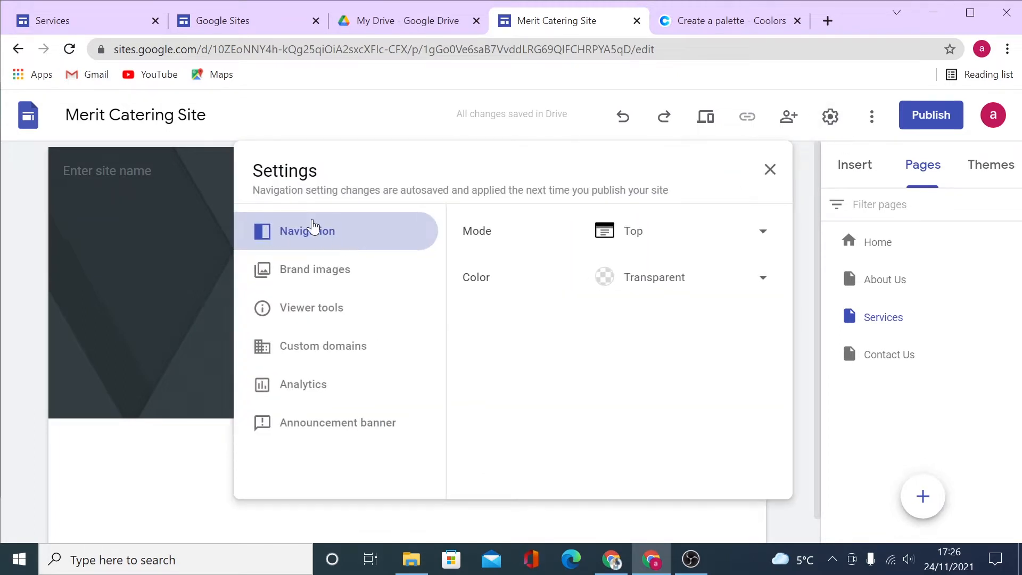
click(766, 237)
click(647, 273)
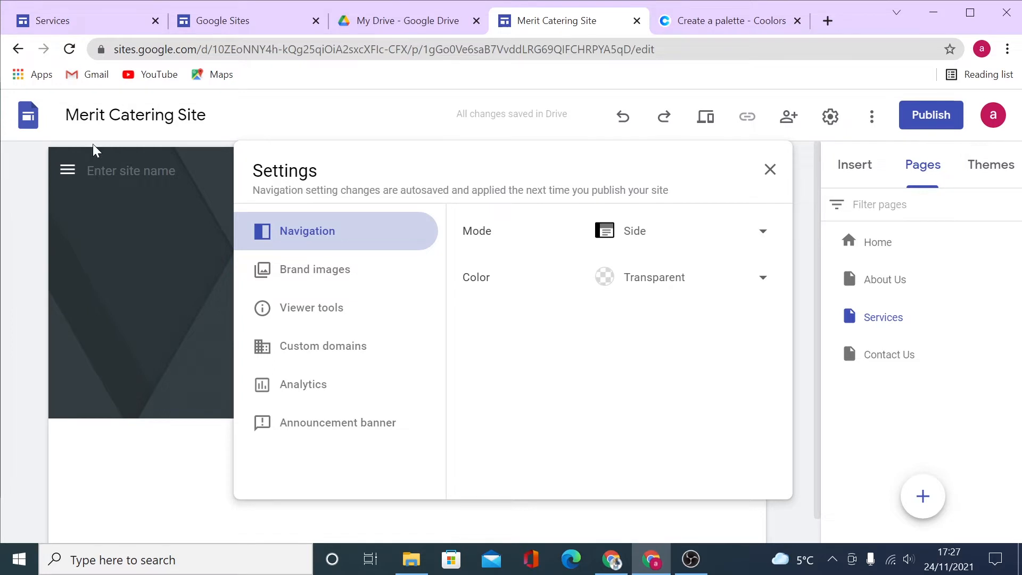
click(762, 281)
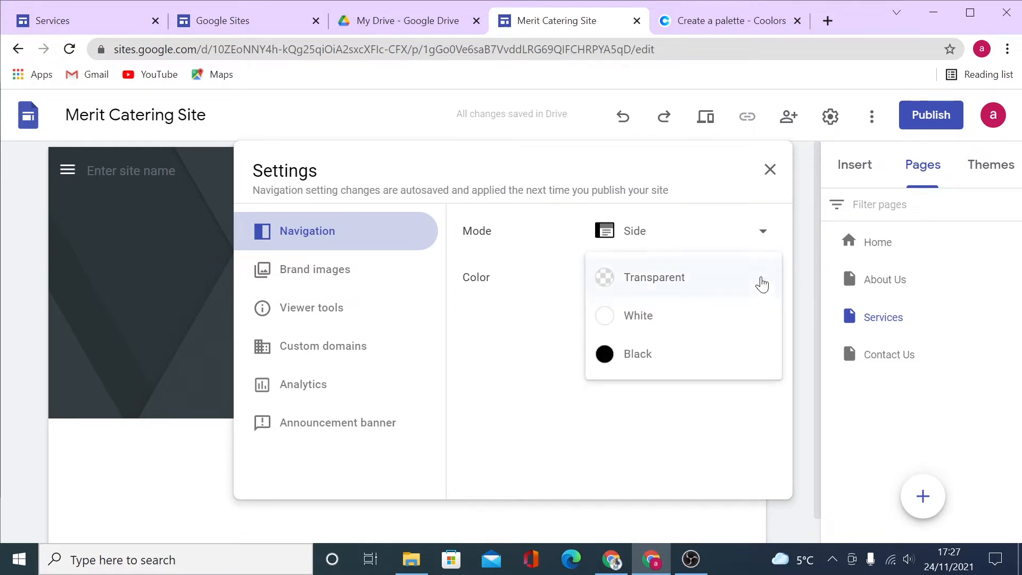
middle_click(660, 19)
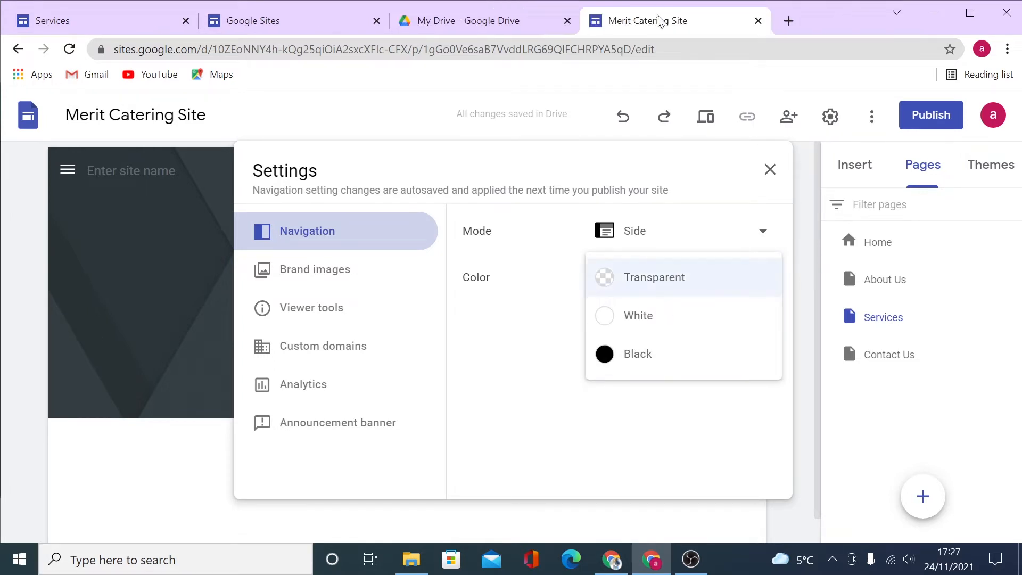
click(645, 319)
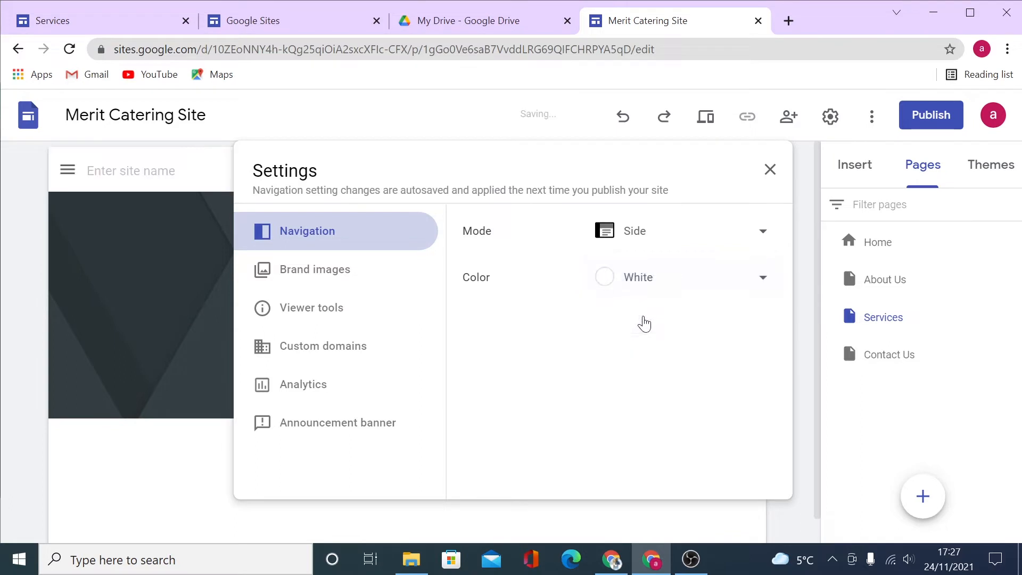
click(727, 234)
click(651, 198)
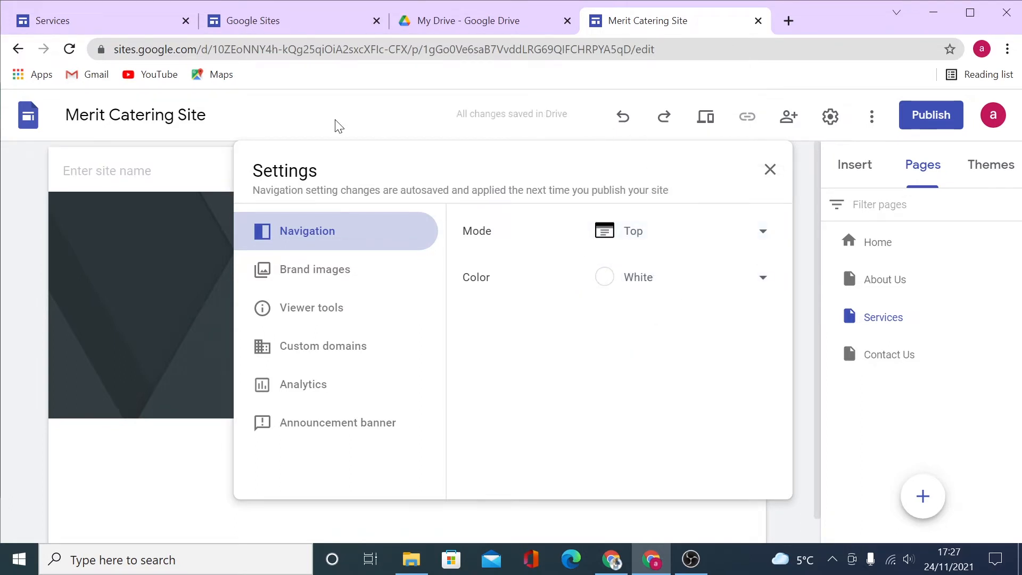
click(305, 272)
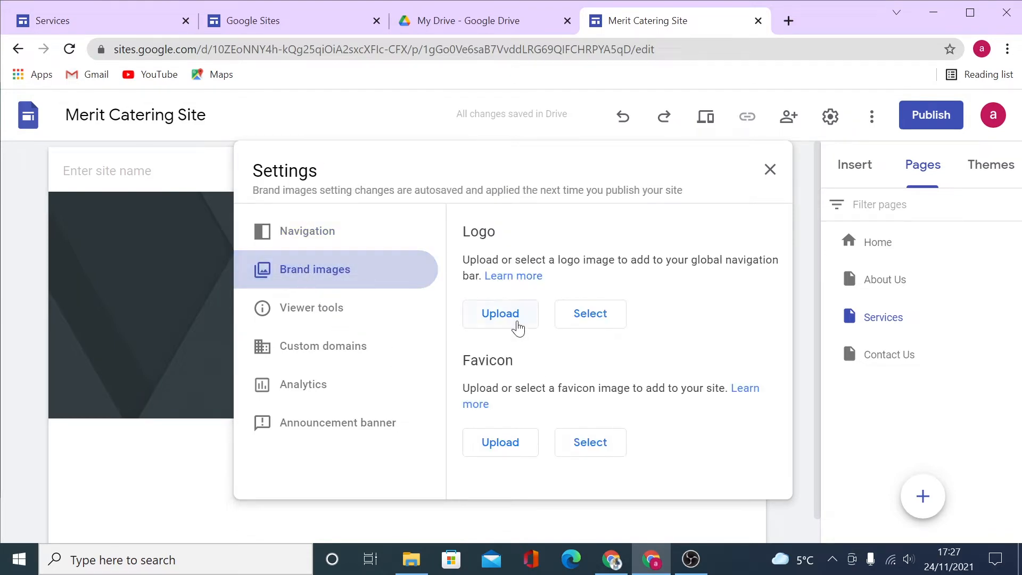
Upload store (8) from Downloads as the MERIT Catering site logo.
click(517, 320)
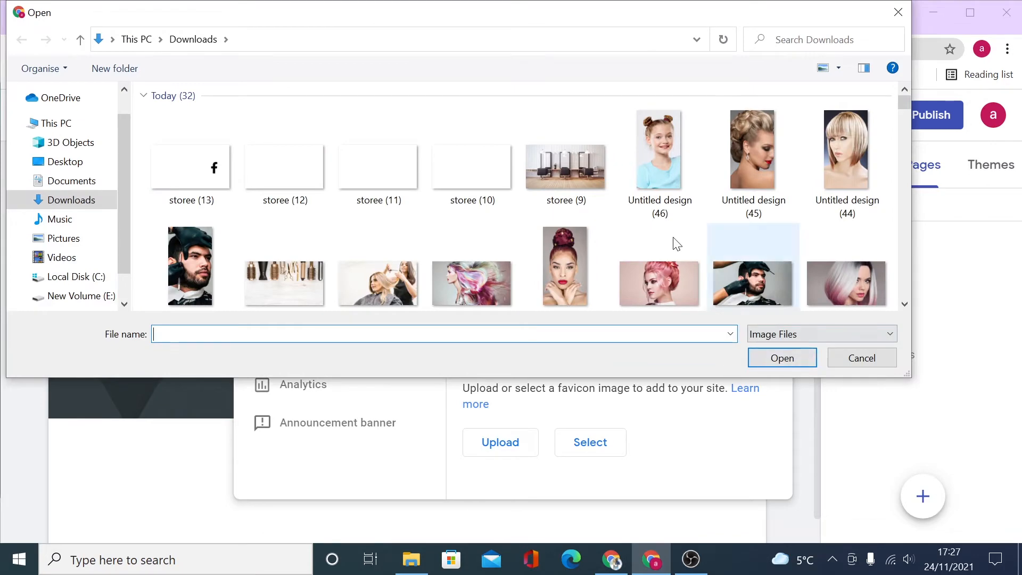
scroll(665, 269, down, 1)
scroll(664, 267, down, 5)
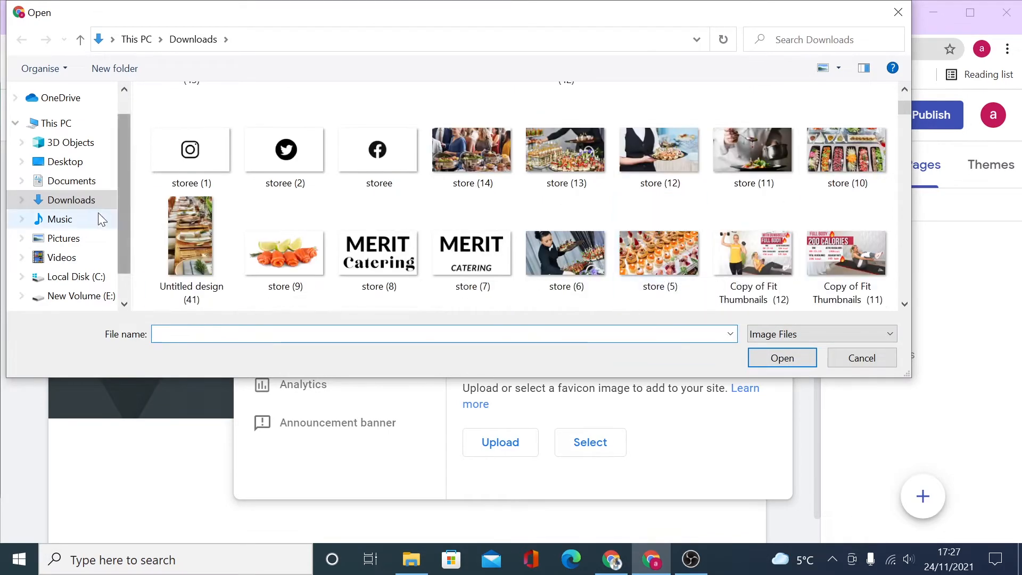
click(407, 286)
click(810, 360)
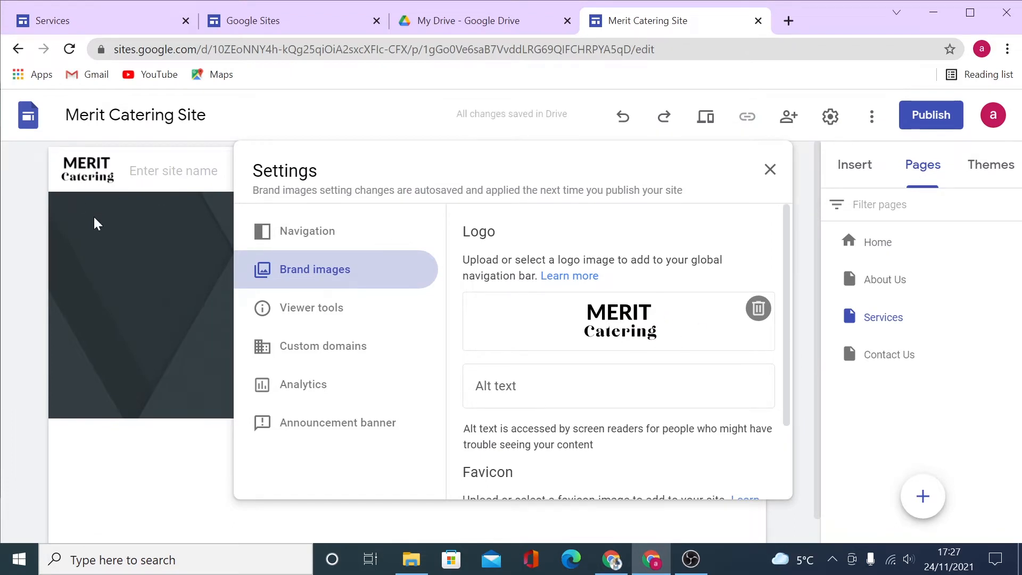
scroll(526, 314, down, 2)
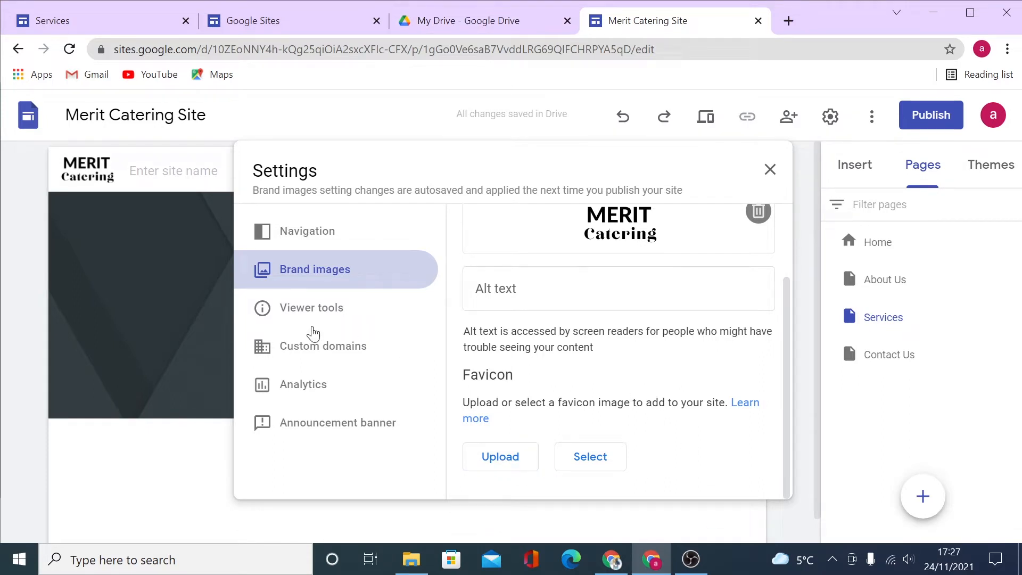
click(283, 314)
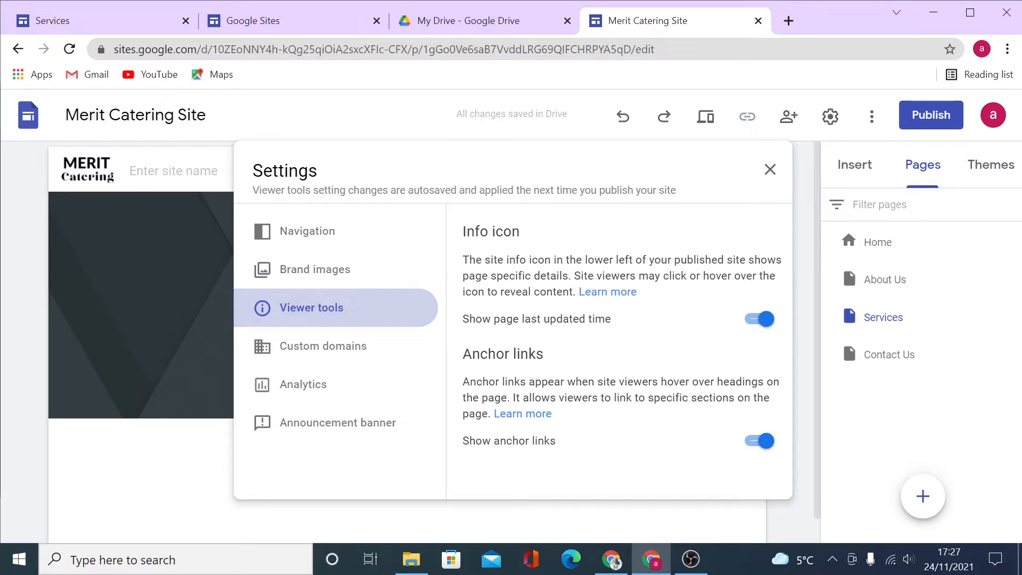
Check the published Services page, then look over the Custom domains settings in the editor.
click(76, 22)
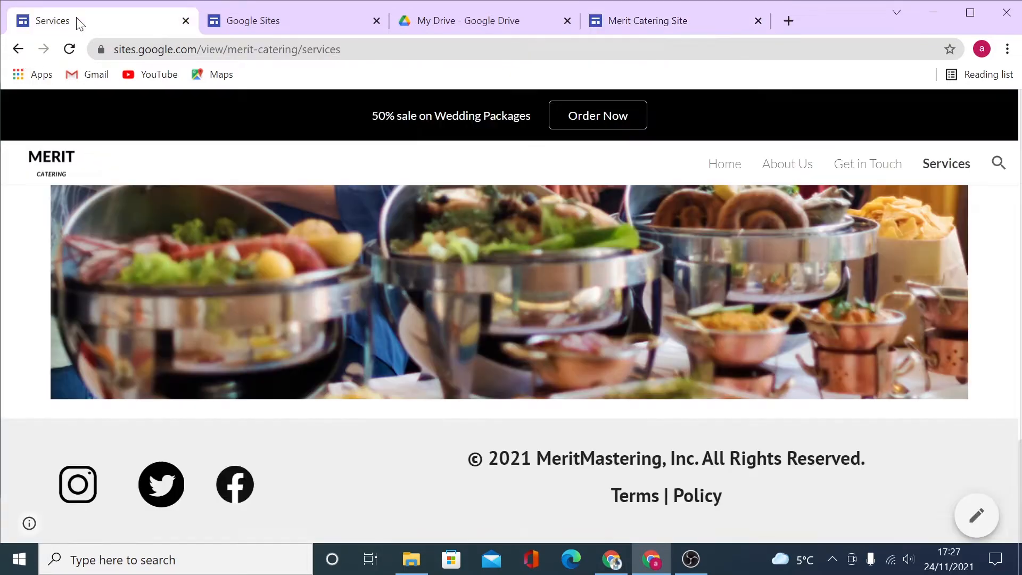
mouse_move(27, 524)
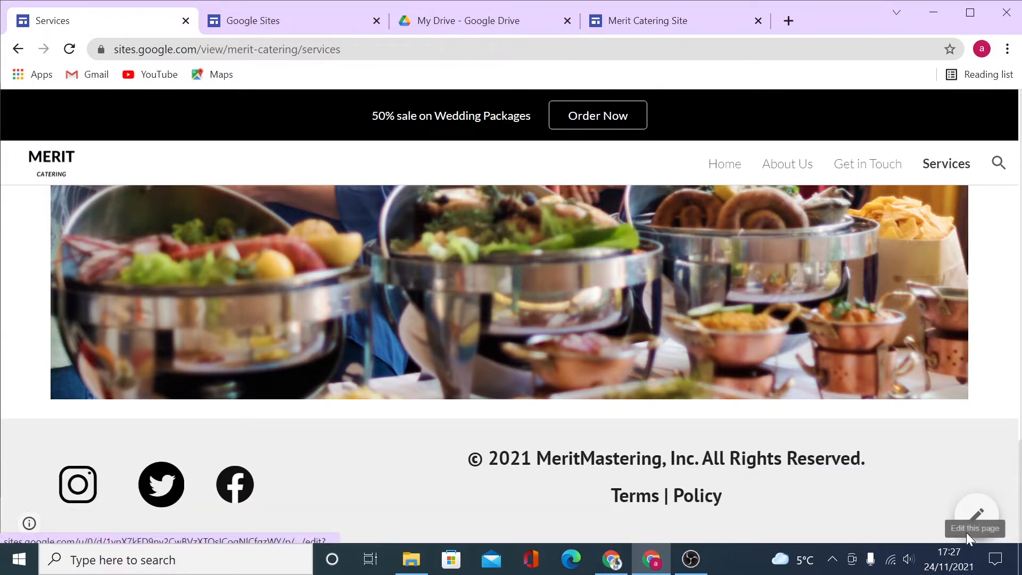
click(669, 23)
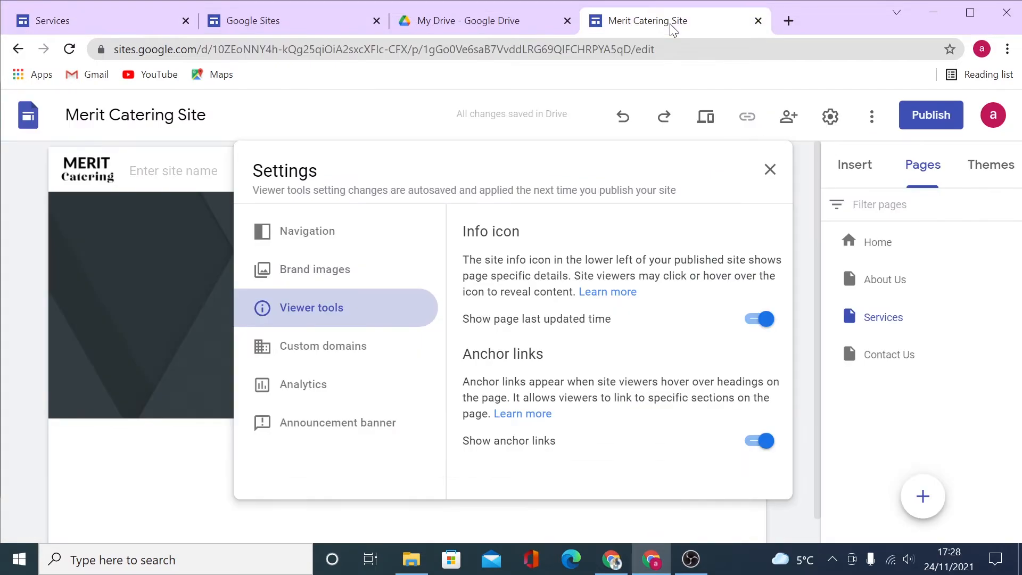
click(298, 358)
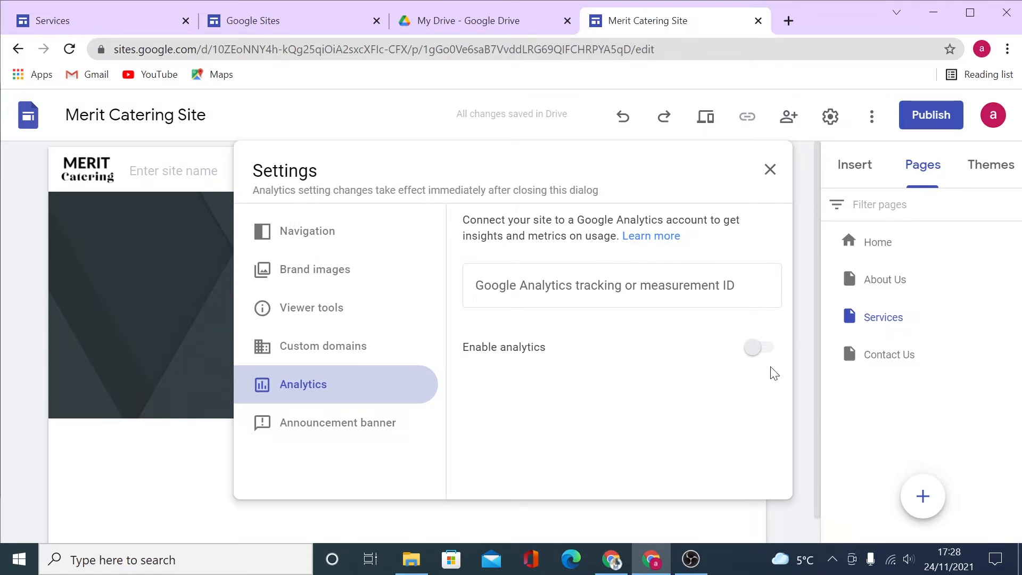
click(310, 435)
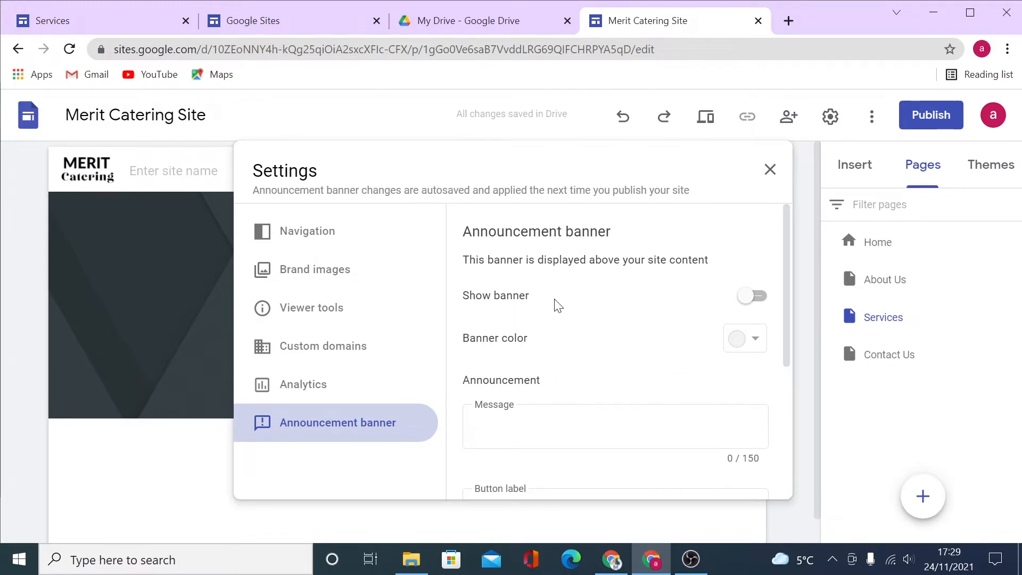
Turn on a white banner reading '50% OFF WEDDING PACKAGES' with an ORDER NOW button.
click(749, 299)
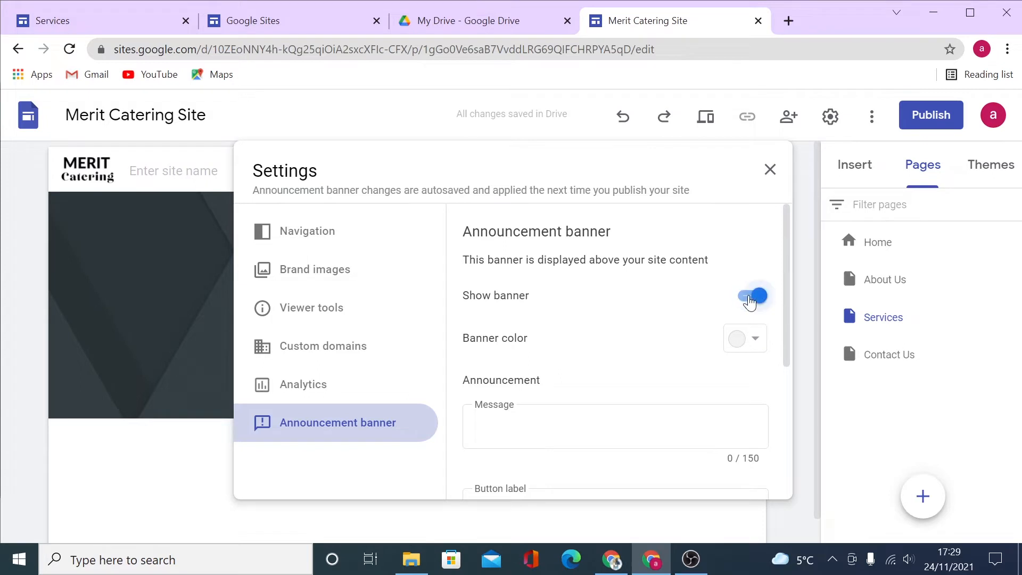
click(755, 337)
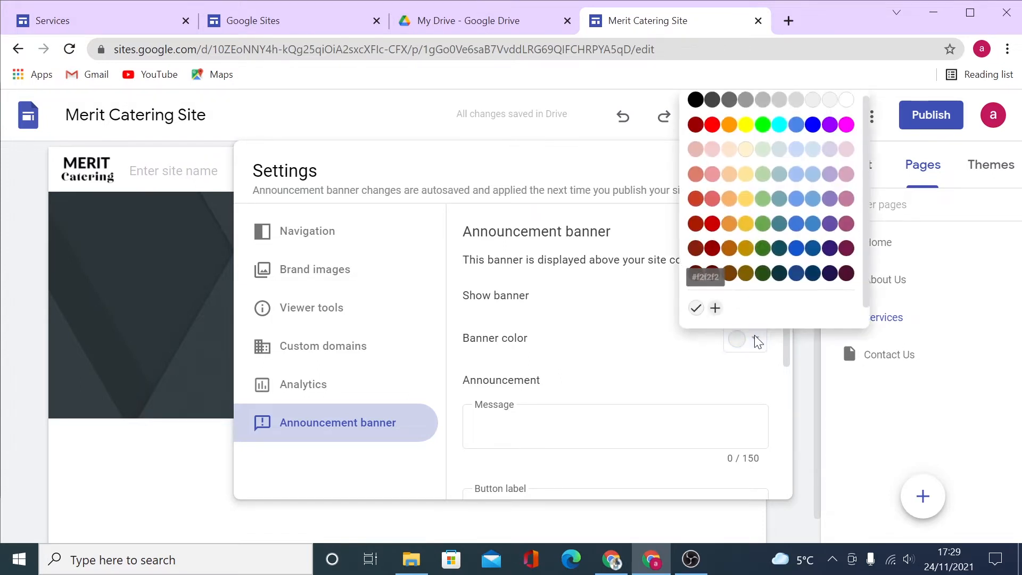
click(847, 101)
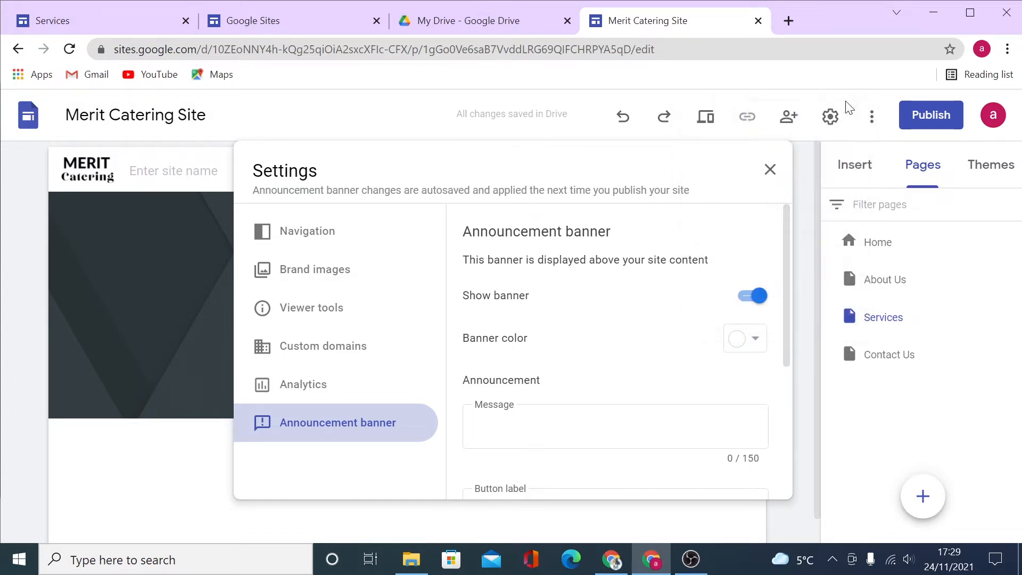
click(616, 427)
scroll(615, 427, down, 1)
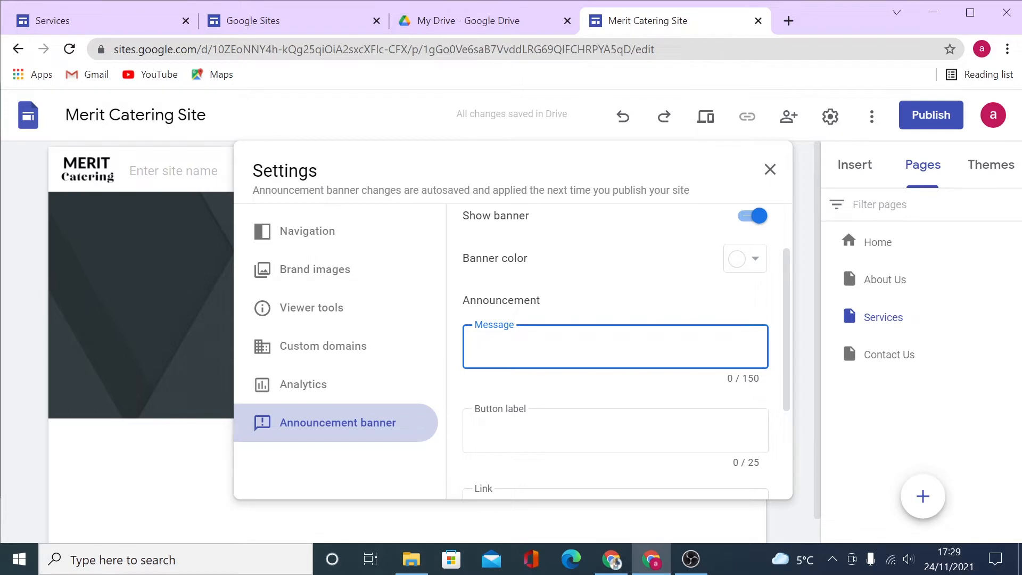
text(50% OFF WEDDO)
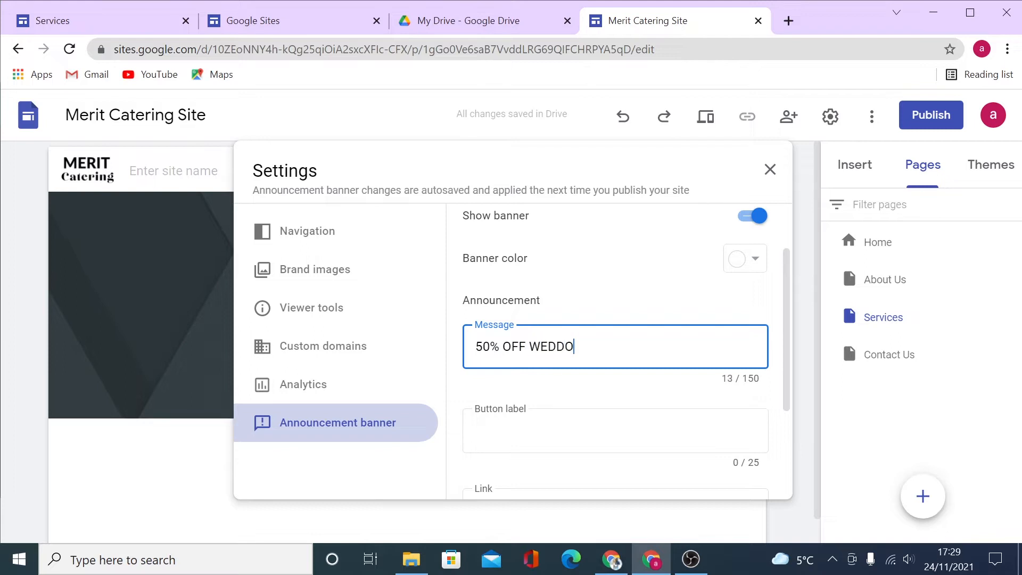
key(BackSpace)
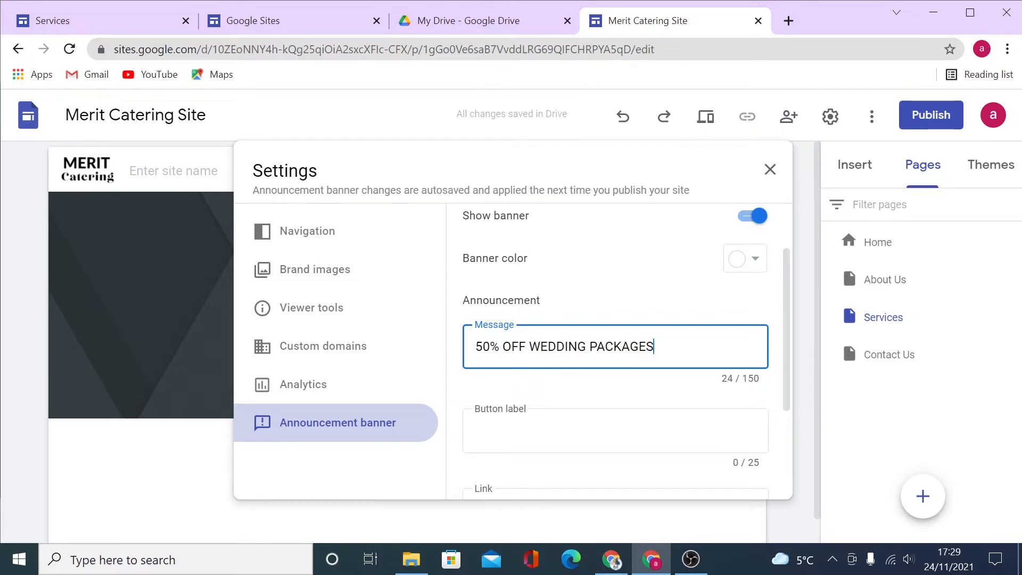
scroll(617, 346, down, 2)
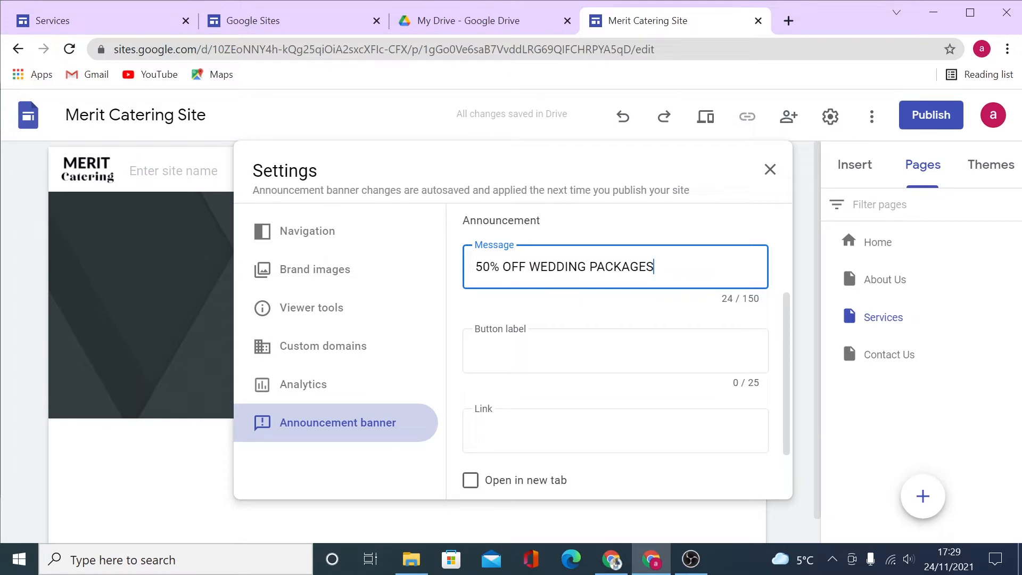
key(Tab)
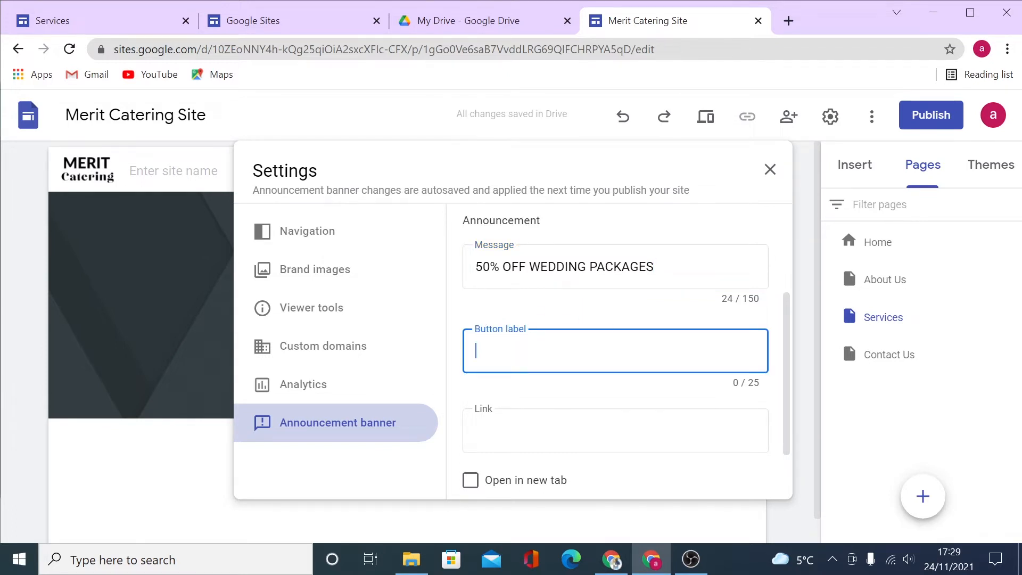
text(ORDER)
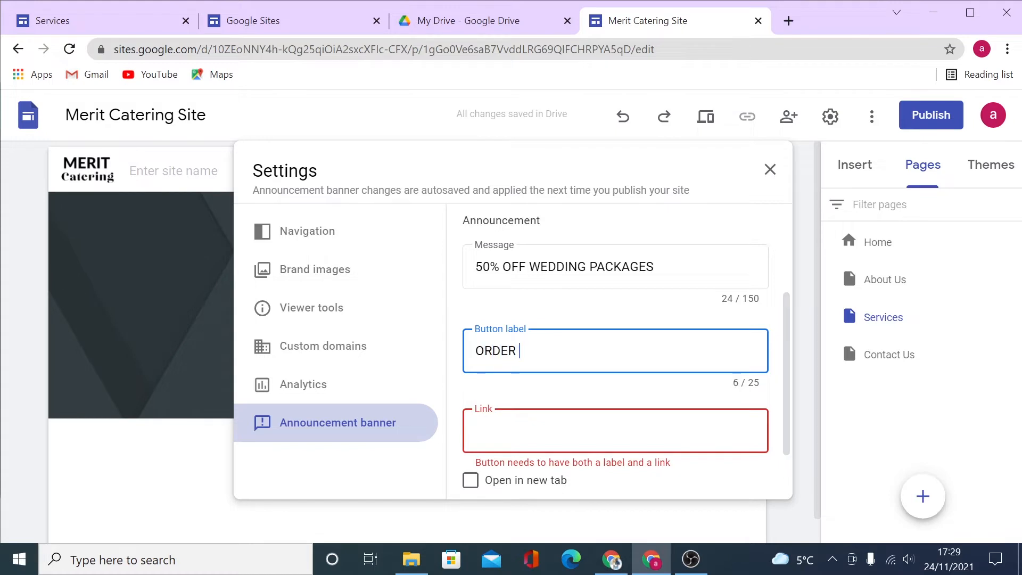
text( NOW)
scroll(660, 398, down, 2)
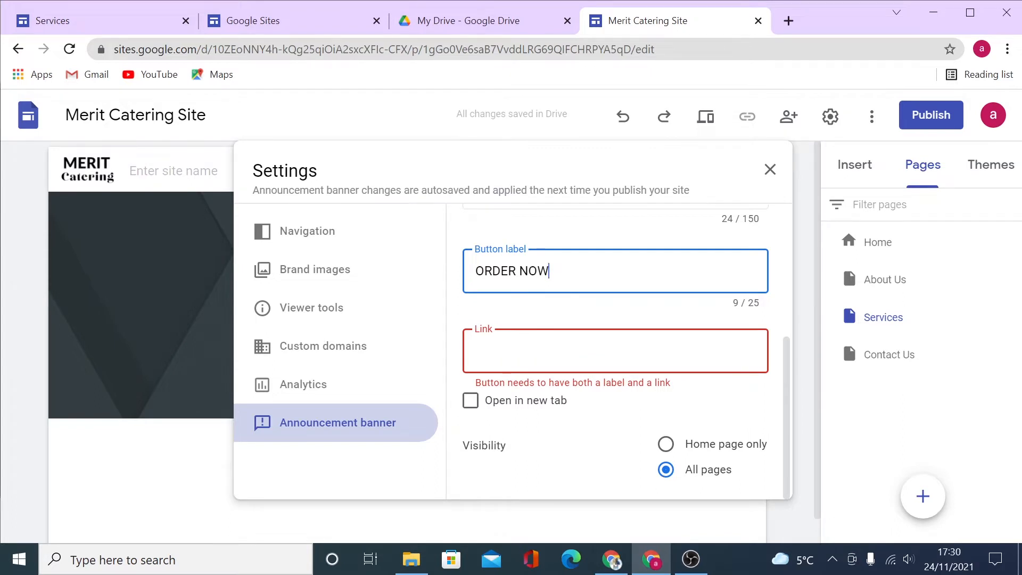
Link the banner button to the Contact Us page and show the banner on all pages.
click(529, 351)
scroll(529, 394, up, 1)
right_click(529, 434)
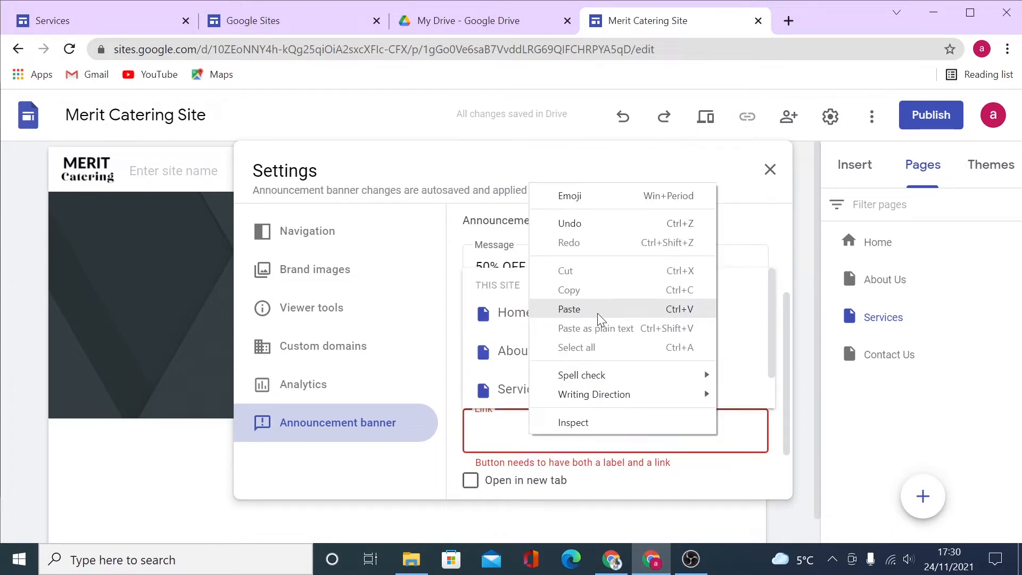
click(505, 434)
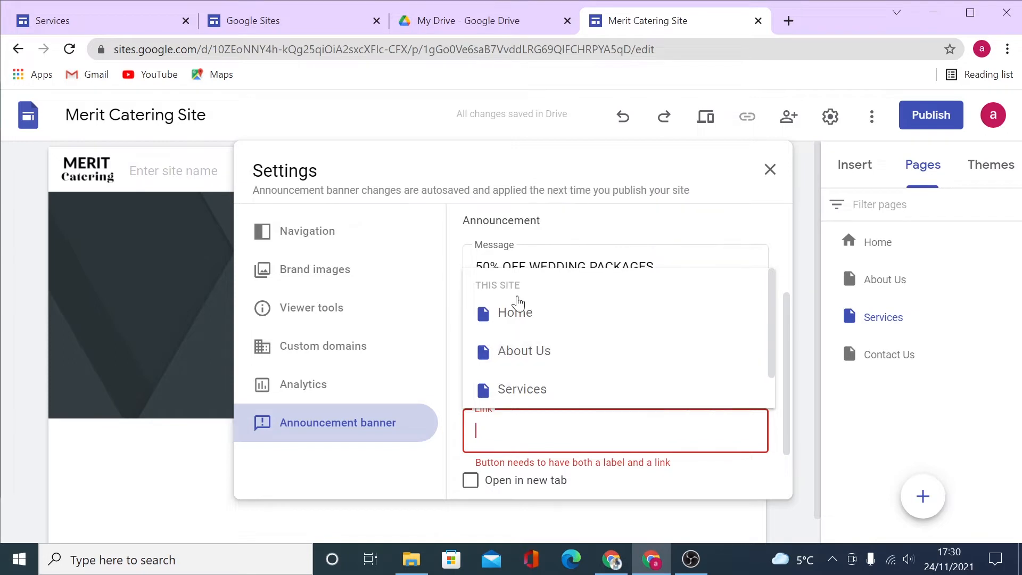
scroll(540, 358, down, 1)
click(533, 393)
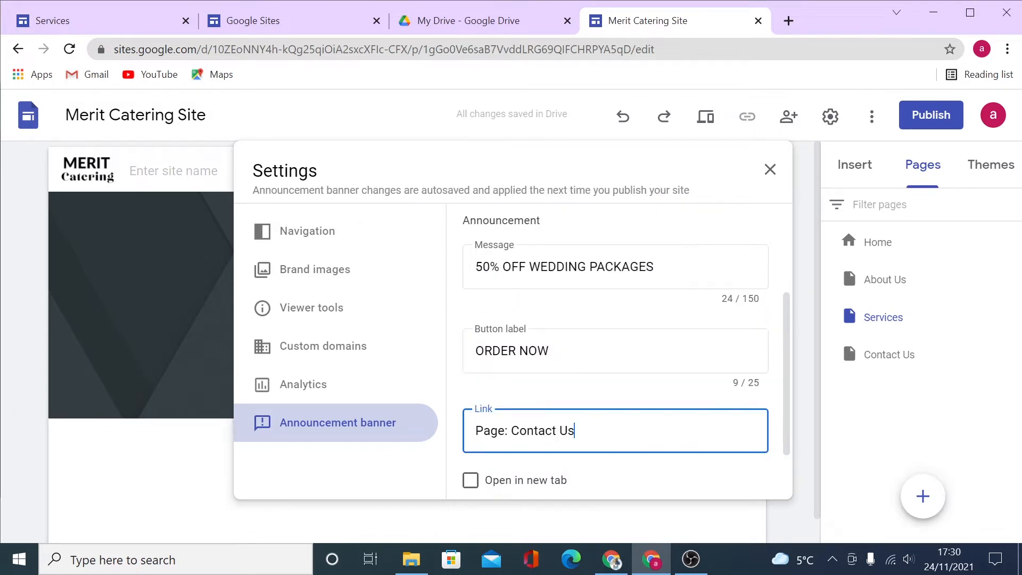
scroll(674, 405, down, 1)
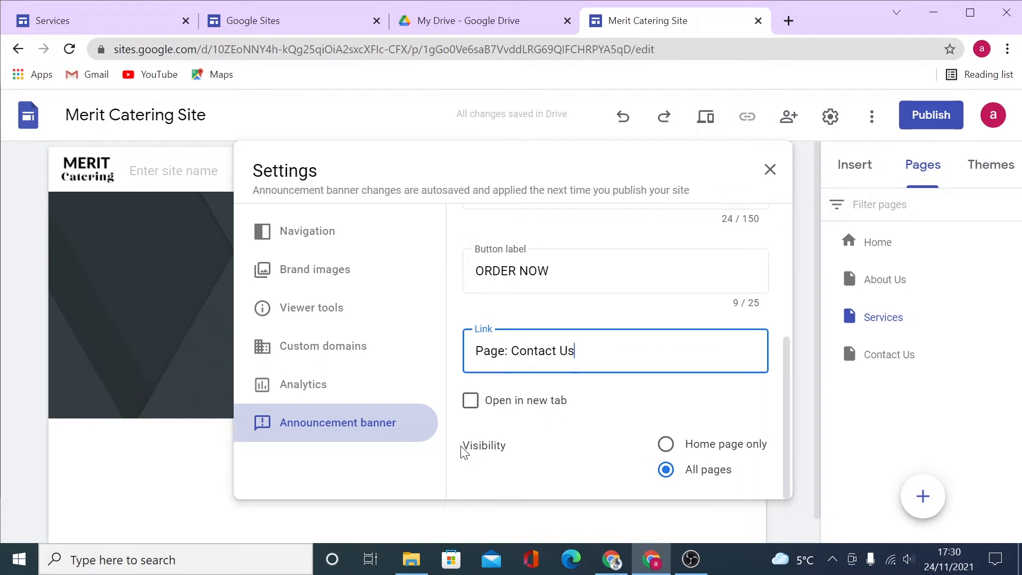
click(667, 445)
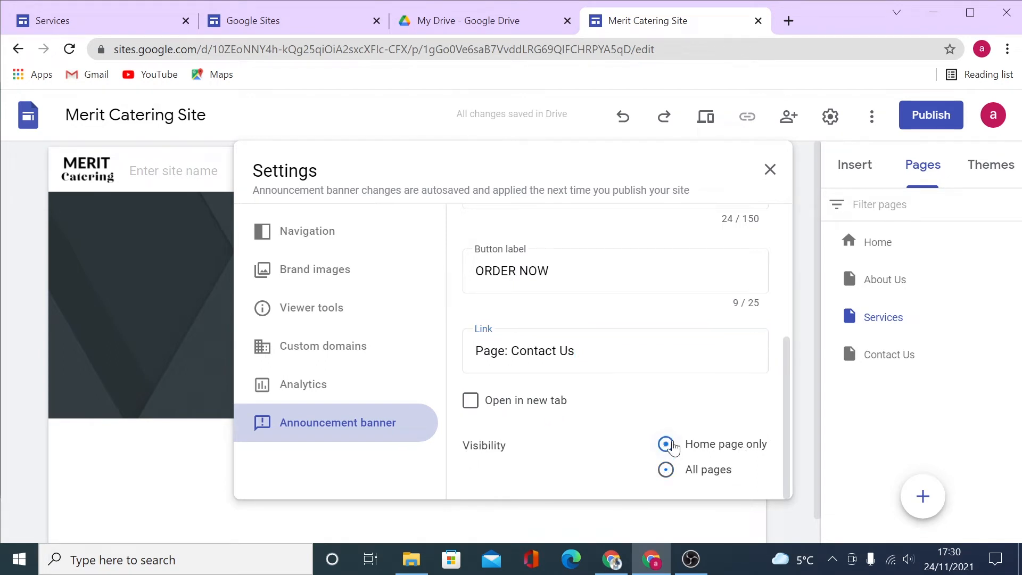
click(664, 472)
click(771, 168)
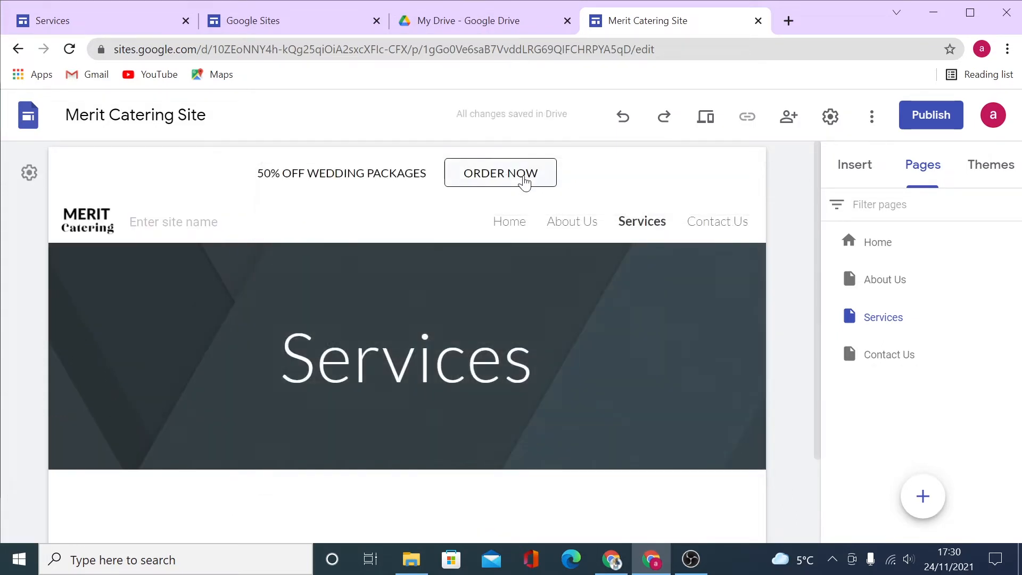
On the Home page, drag the title box out of the header image into a new section below it.
mouse_move(653, 303)
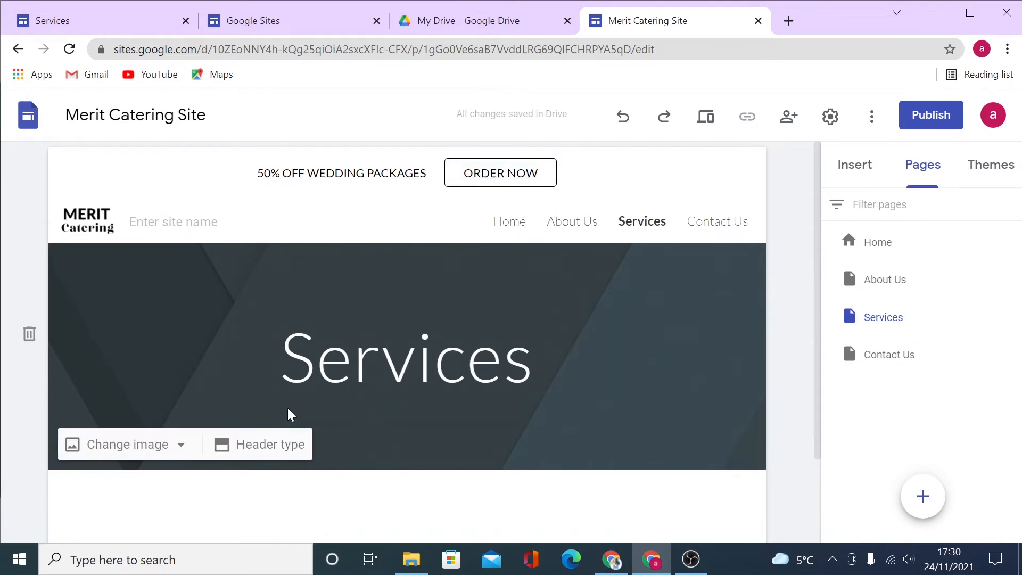
click(881, 248)
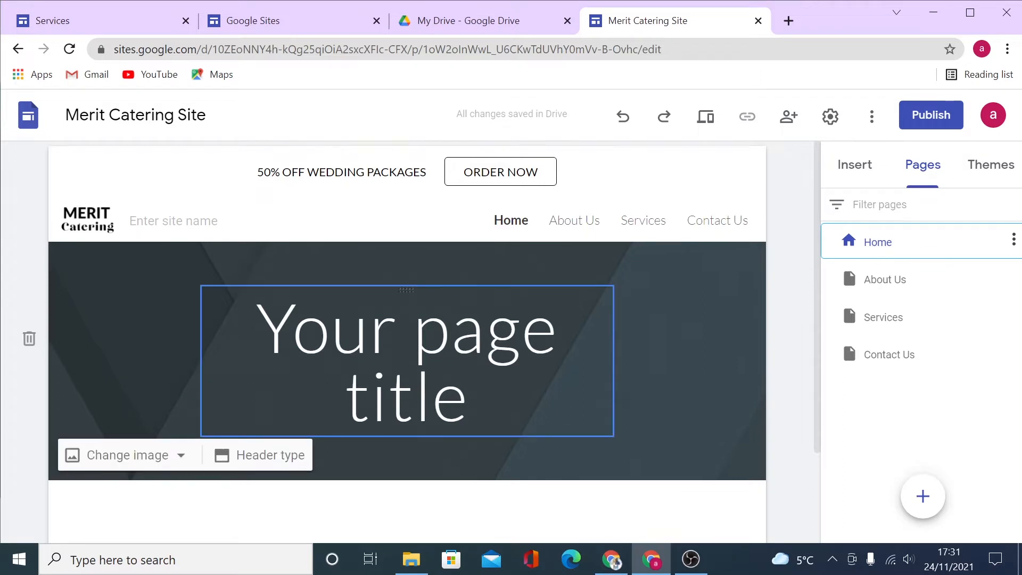
scroll(783, 335, down, 2)
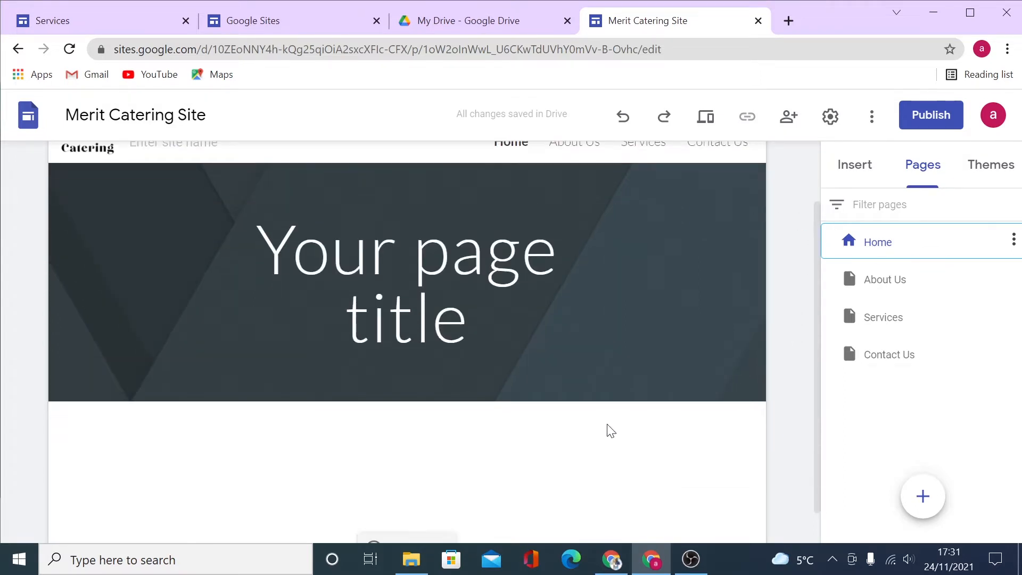
click(451, 248)
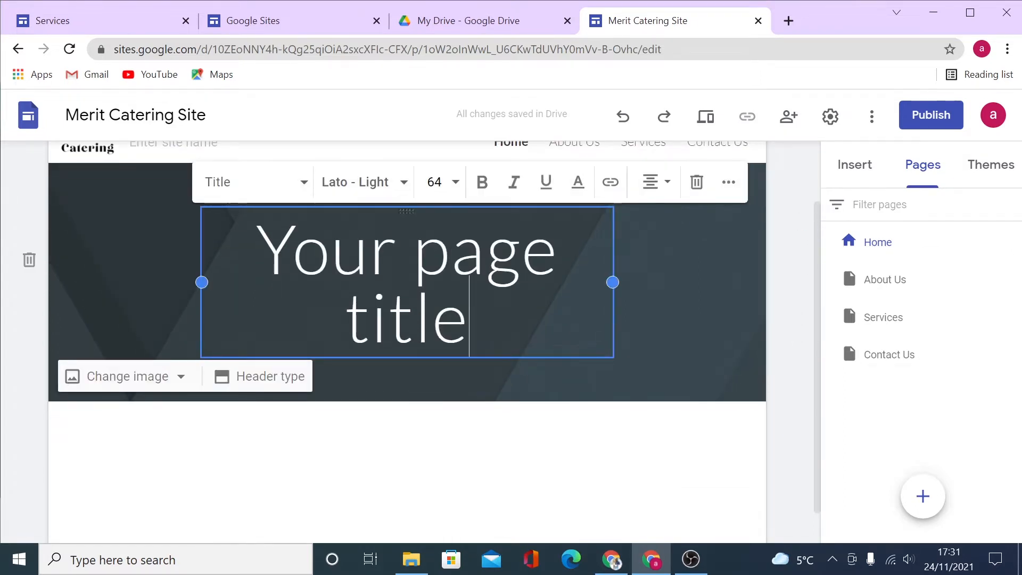
key(shift+Left)
key(shift+Left)
key(shift+Left)
key(shift+Left)
key(shift+Left)
key(shift+Left)
key(shift+Left)
key(shift+Left)
key(shift+Left)
key(shift+Left)
key(shift+Left)
key(shift+Left)
key(shift+Left)
key(shift+Left)
key(shift+Left)
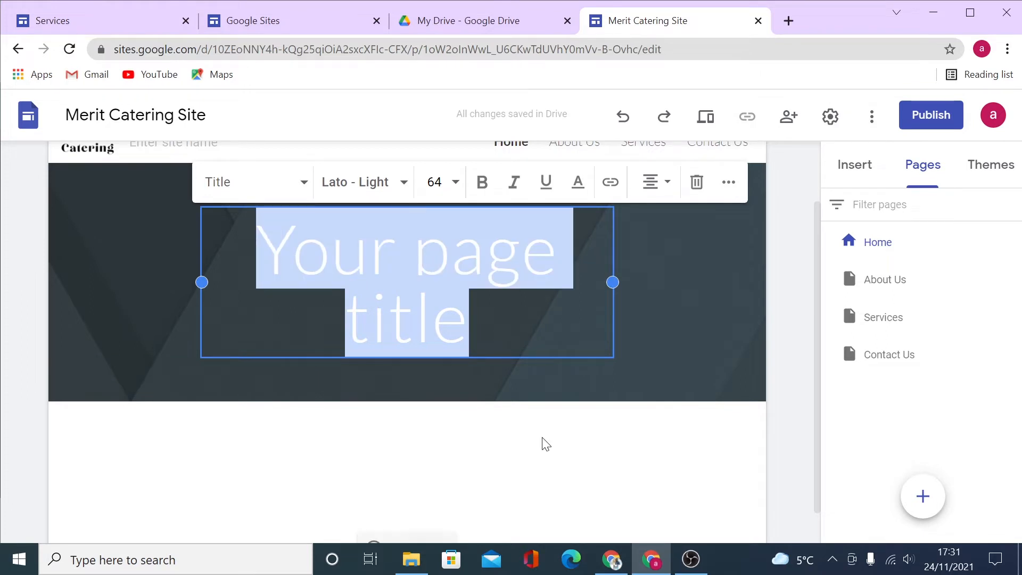
click(545, 399)
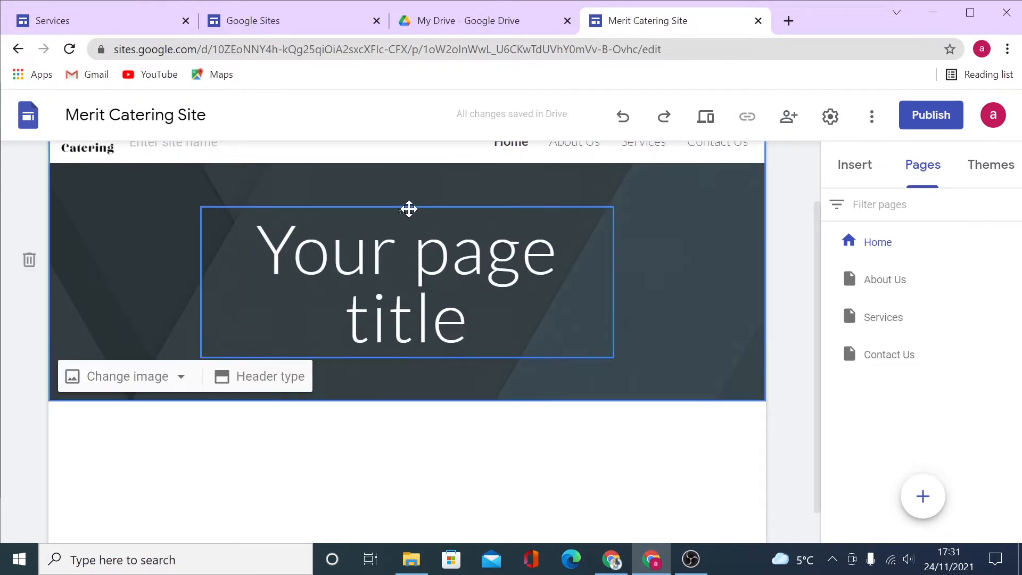
drag(409, 207, 390, 477)
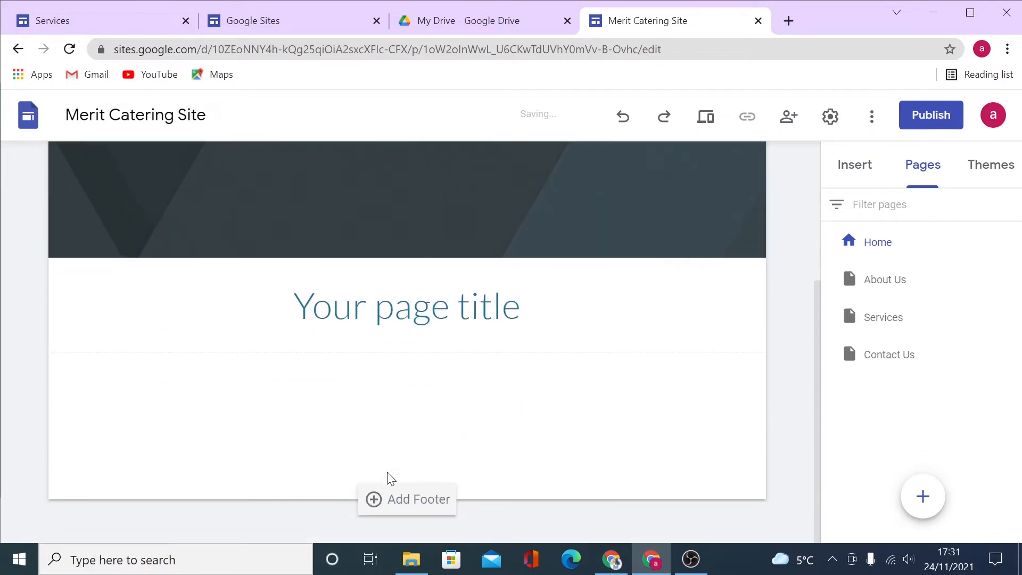
scroll(416, 474, up, 3)
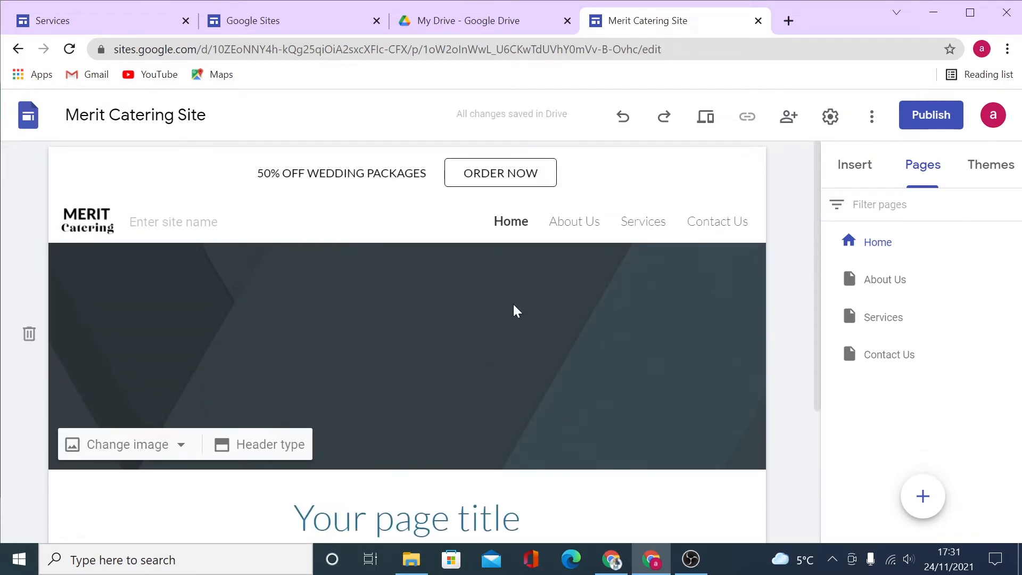
click(294, 446)
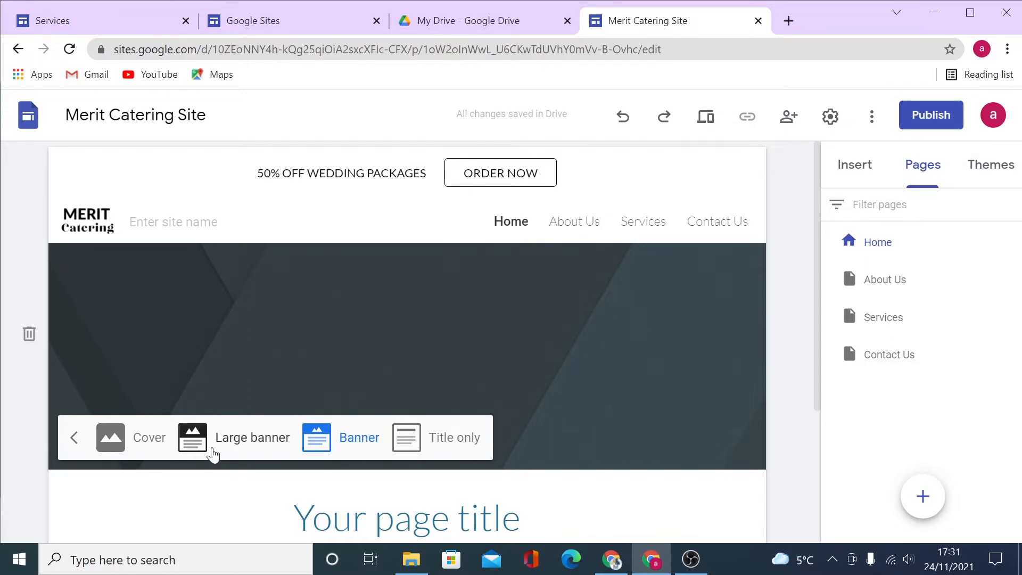
Switch the Home page header type from Banner to Cover.
click(146, 446)
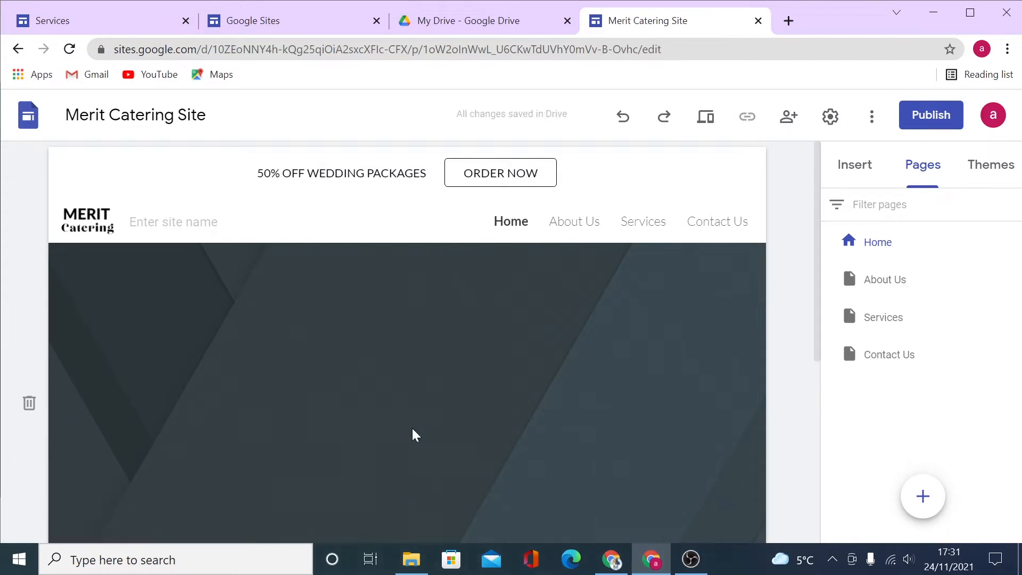
scroll(533, 405, down, 3)
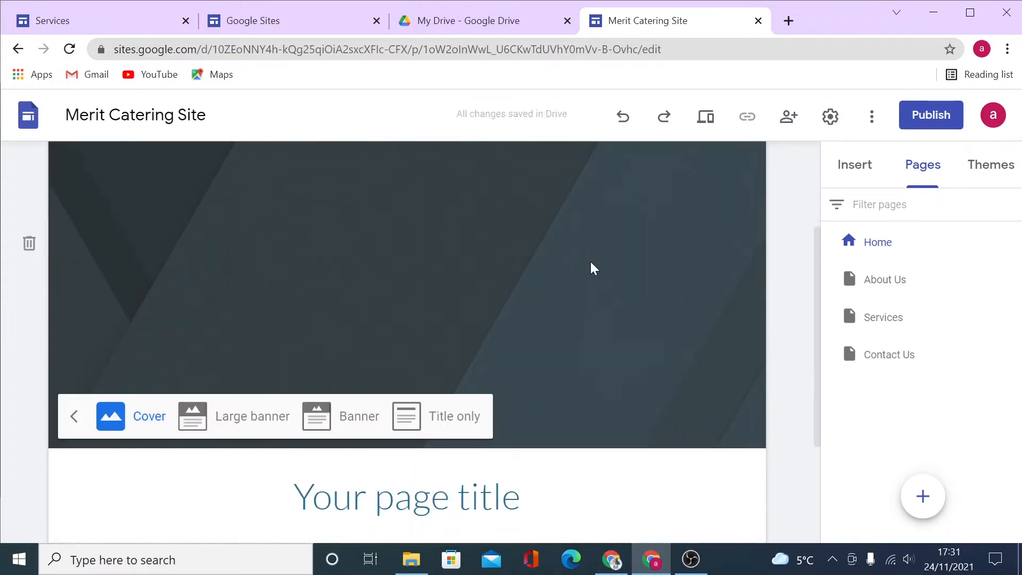
click(74, 418)
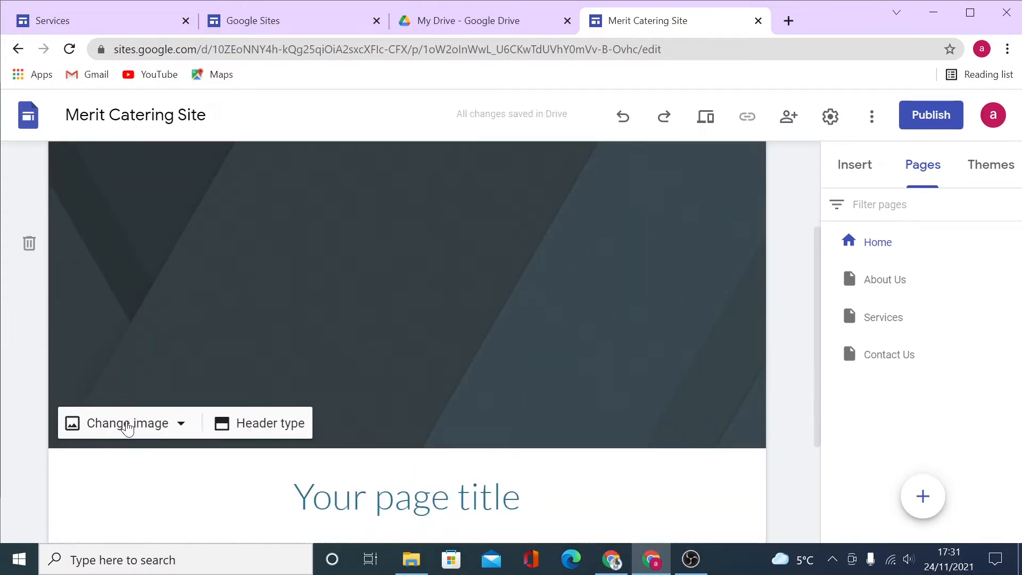
Browse the header image picker's Images, URL, Search, Albums and Drive tabs, then close it without choosing.
click(179, 426)
scroll(181, 430, down, 3)
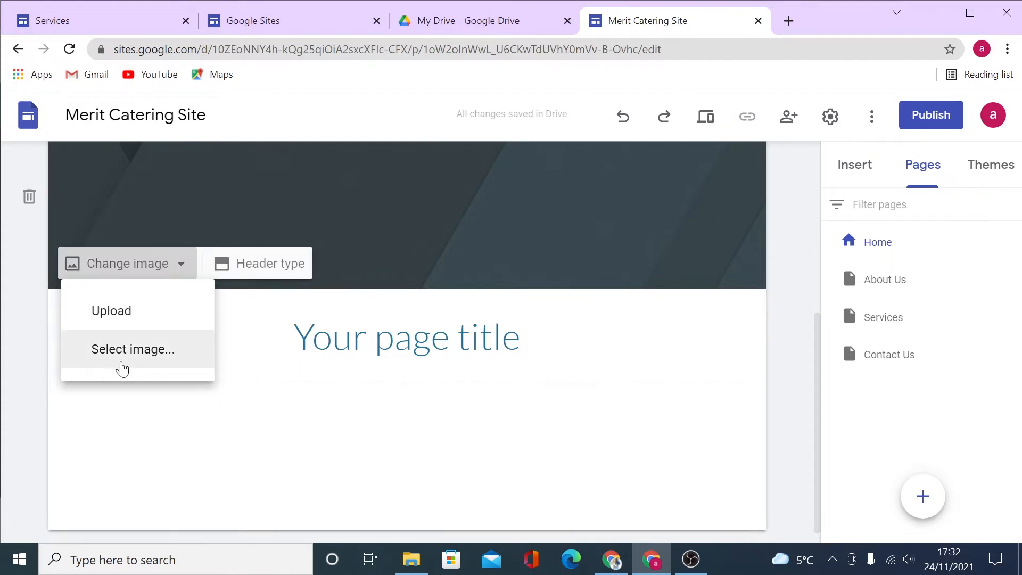
click(133, 359)
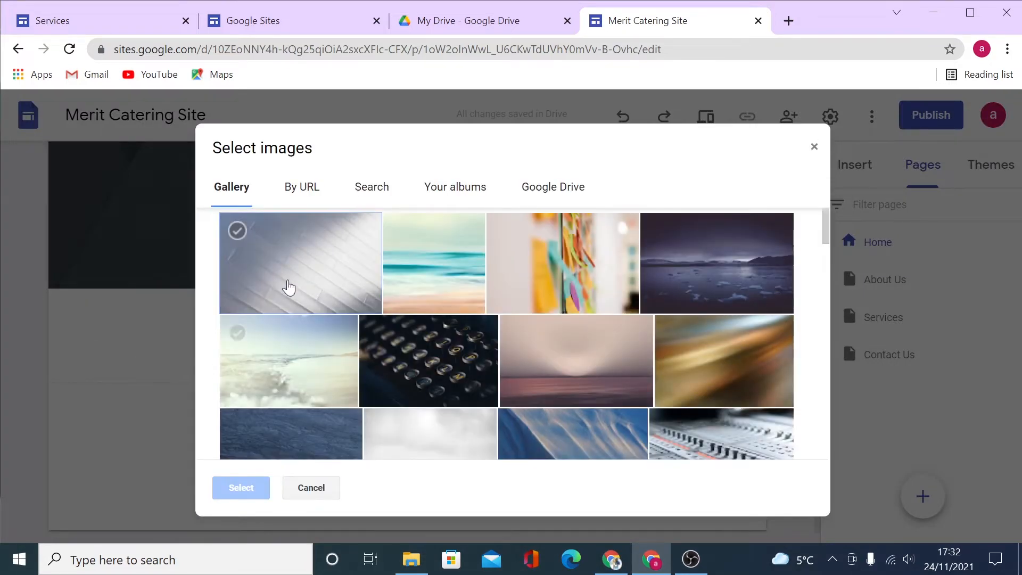
scroll(434, 422, down, 4)
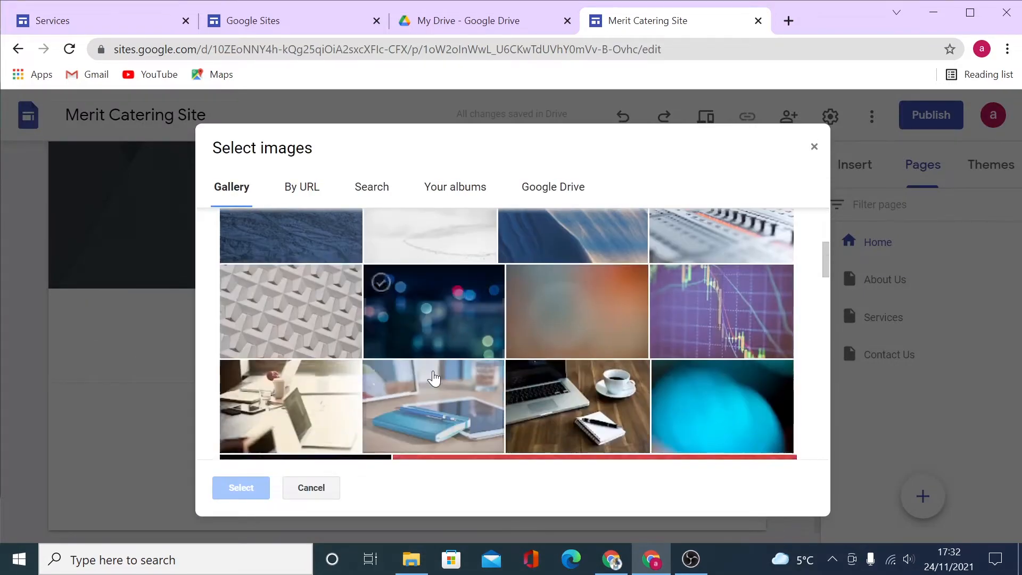
scroll(434, 378, down, 4)
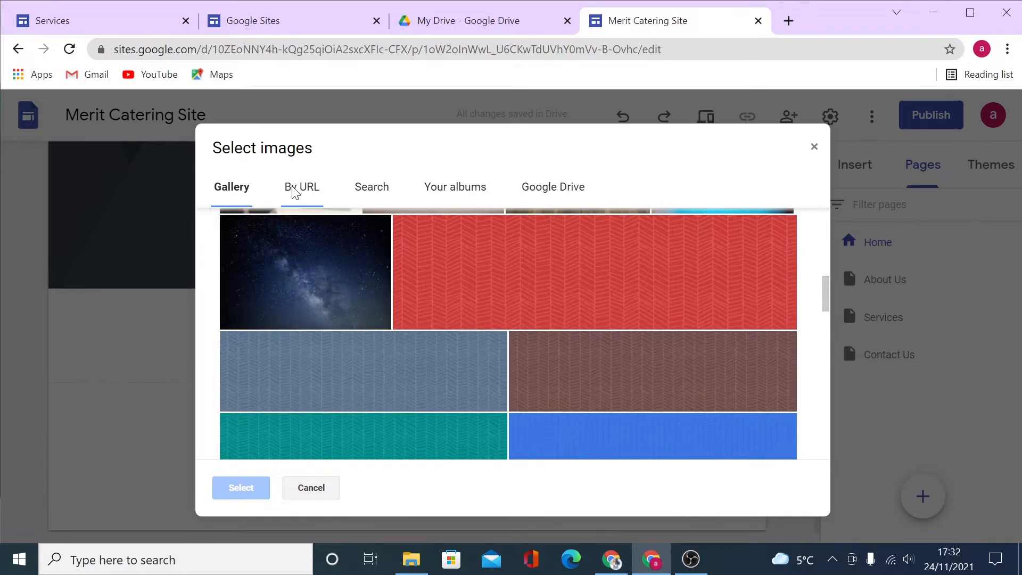
click(295, 190)
click(368, 195)
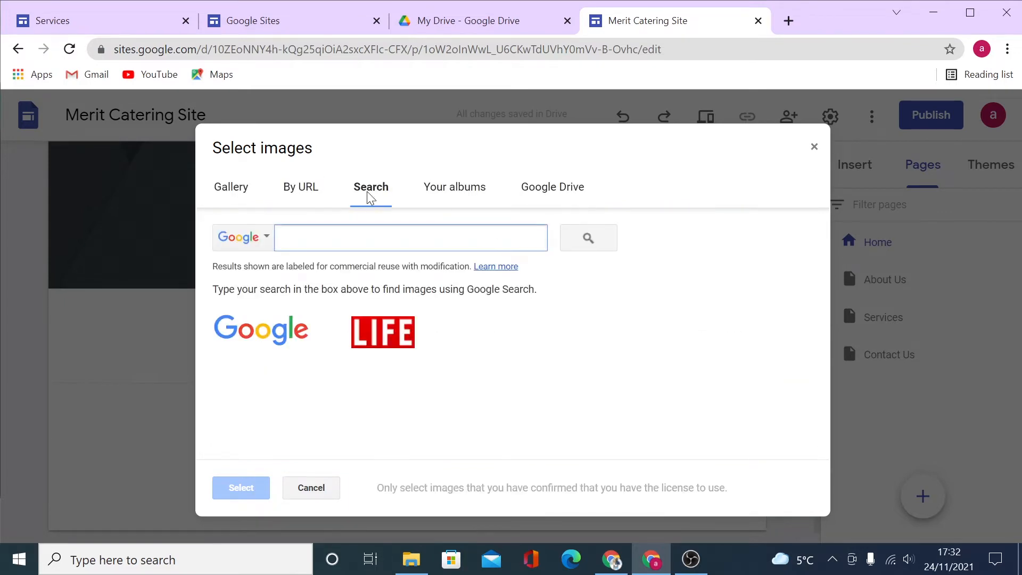
click(449, 190)
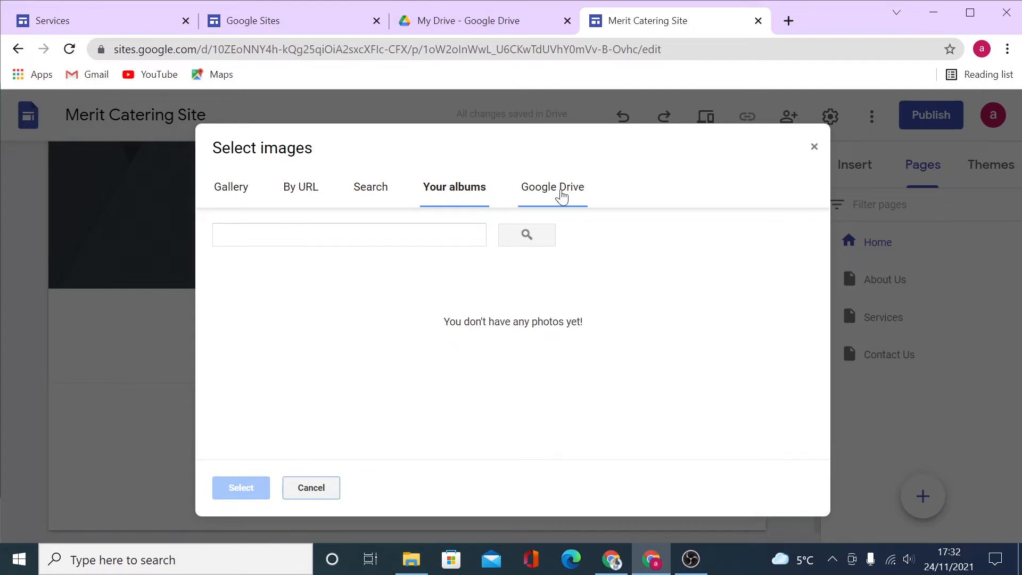
click(561, 193)
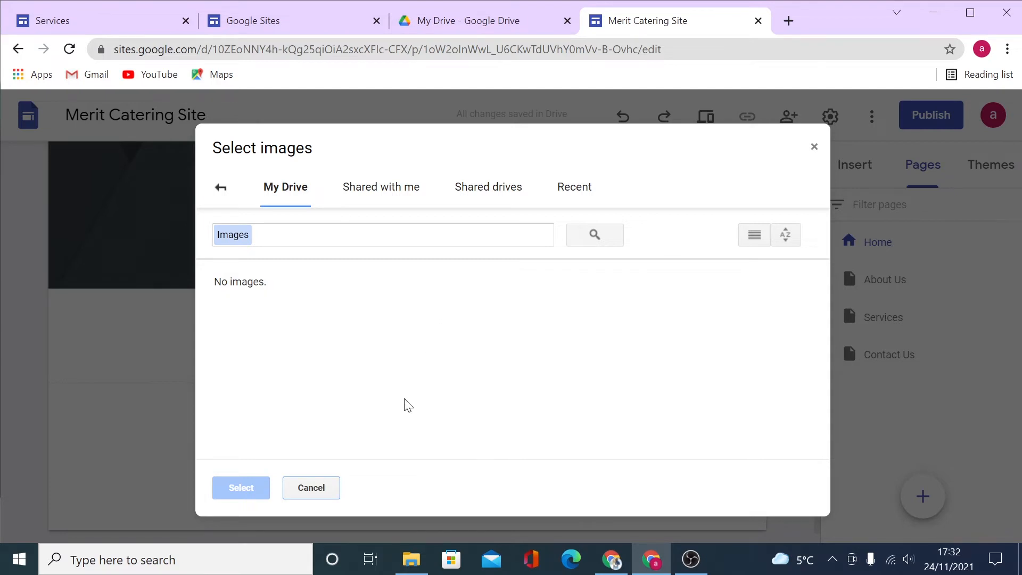
click(815, 153)
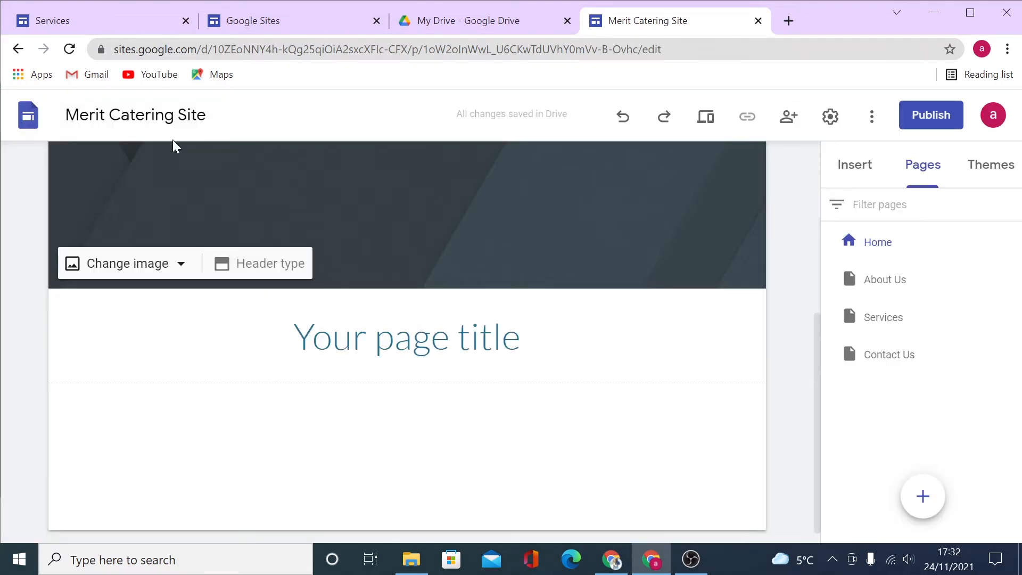
Upload store (6) from Documents > files as the Home page header image.
click(169, 267)
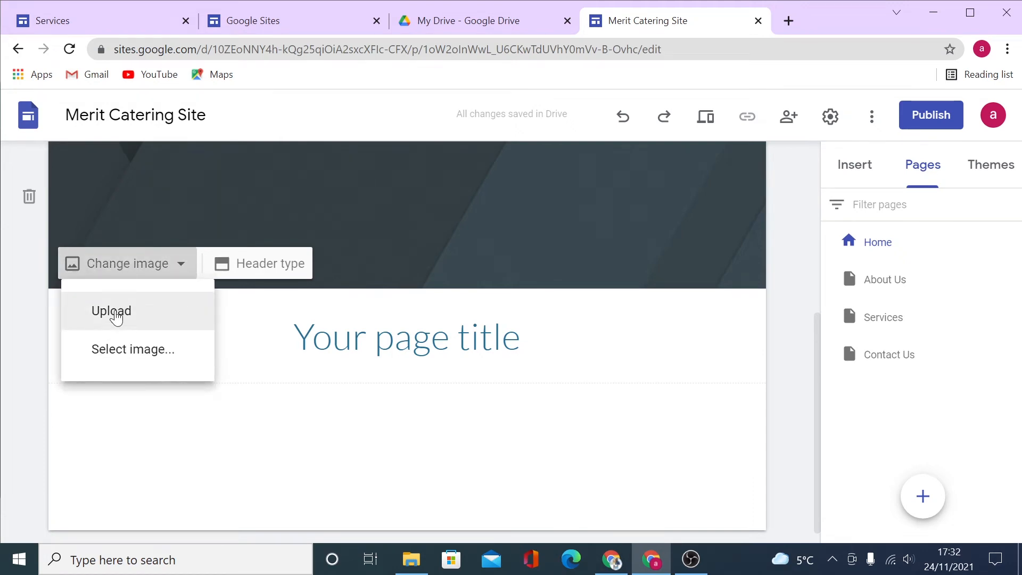
click(112, 312)
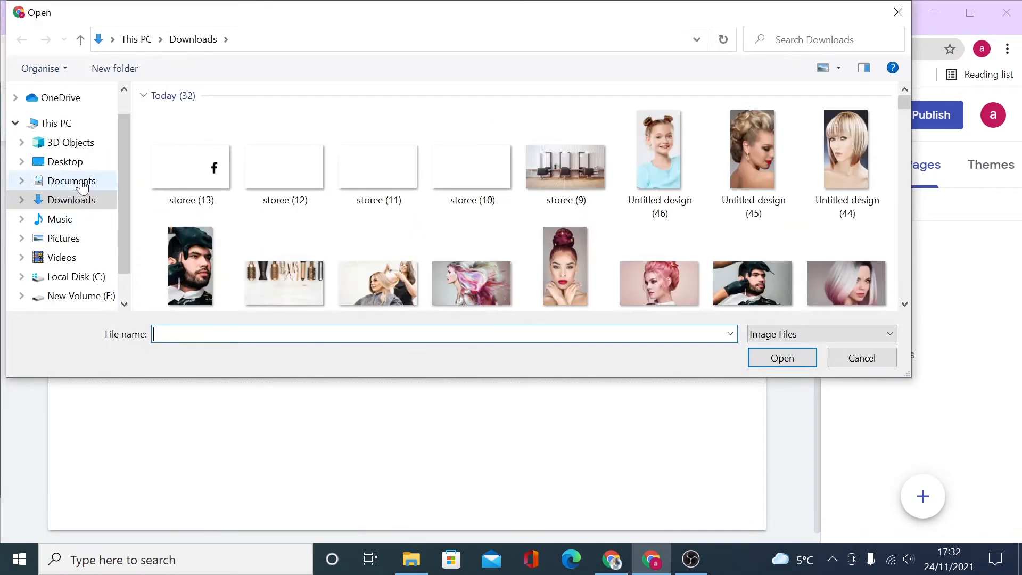
click(69, 180)
double_click(202, 143)
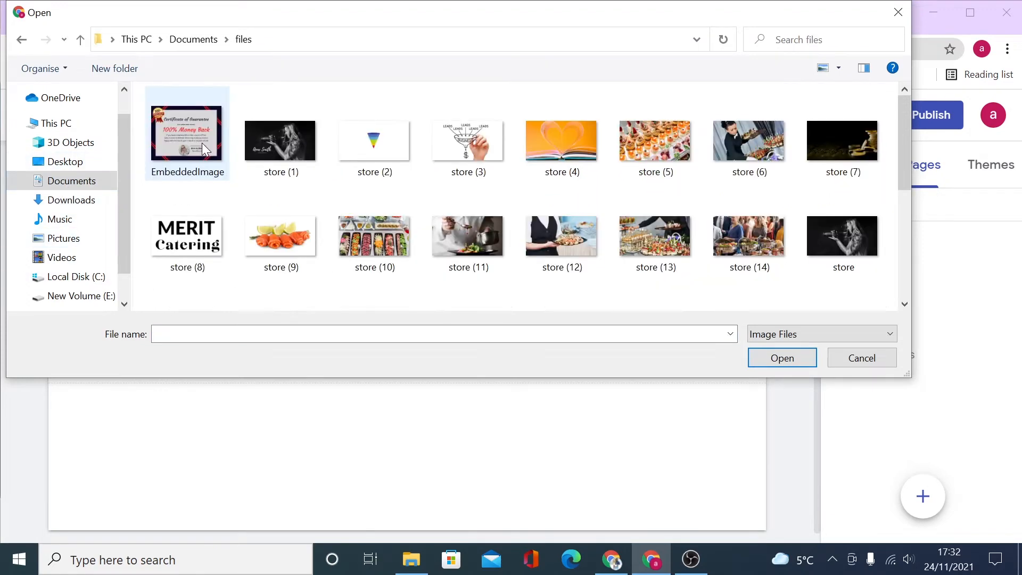
click(759, 141)
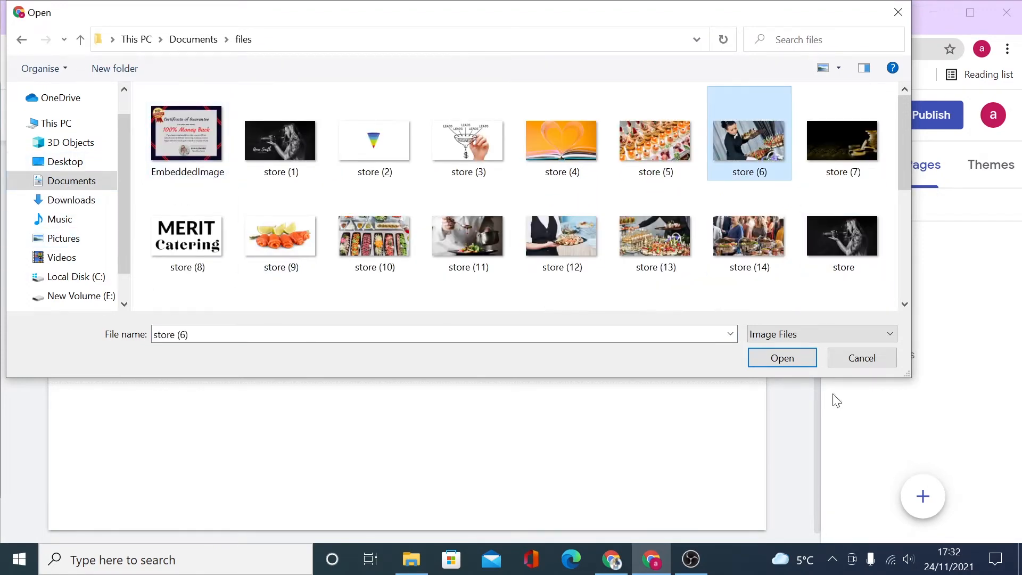
click(779, 365)
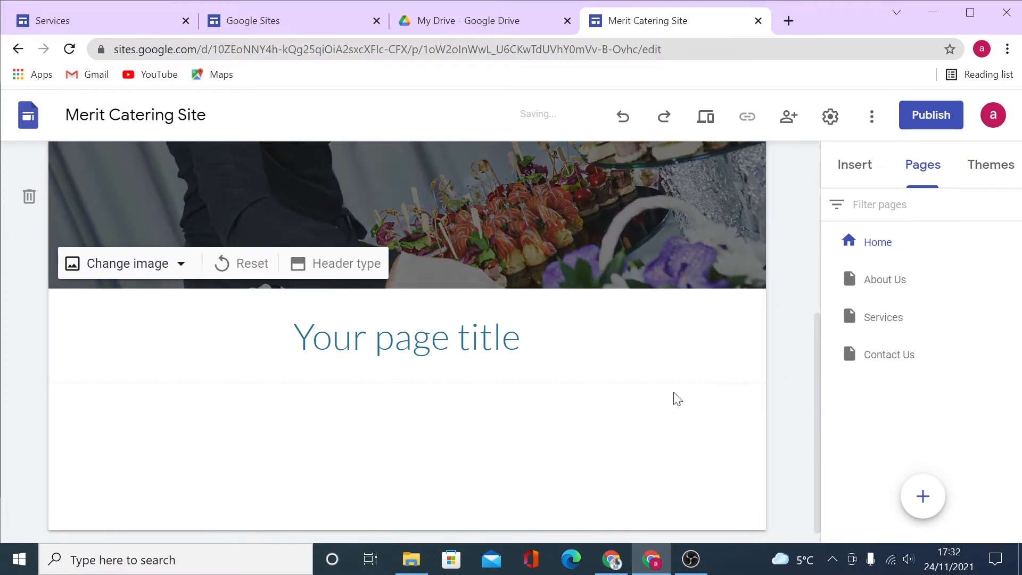
Turn the header photo's darkening overlay off, then back on.
scroll(694, 422, up, 5)
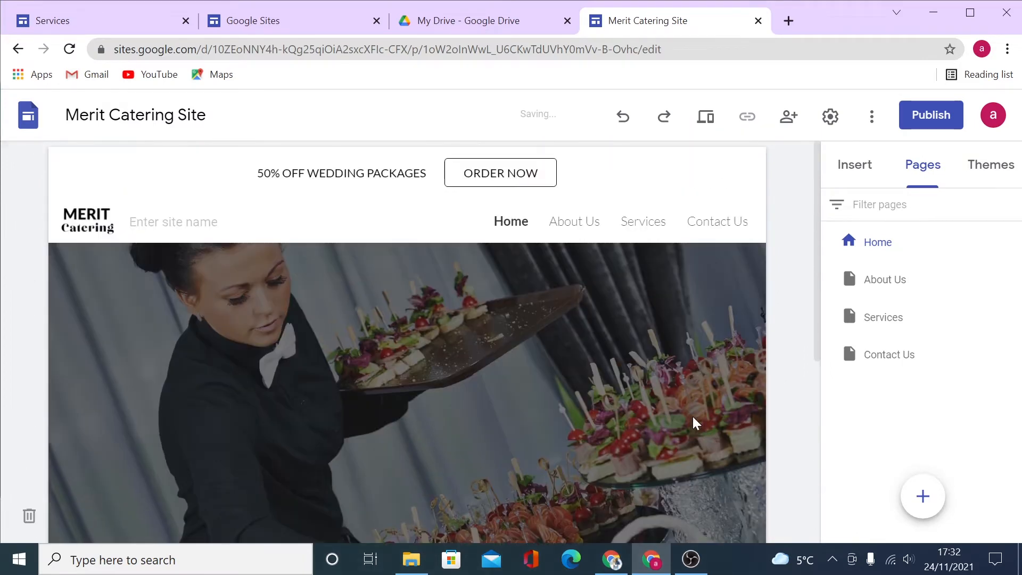
scroll(694, 424, down, 2)
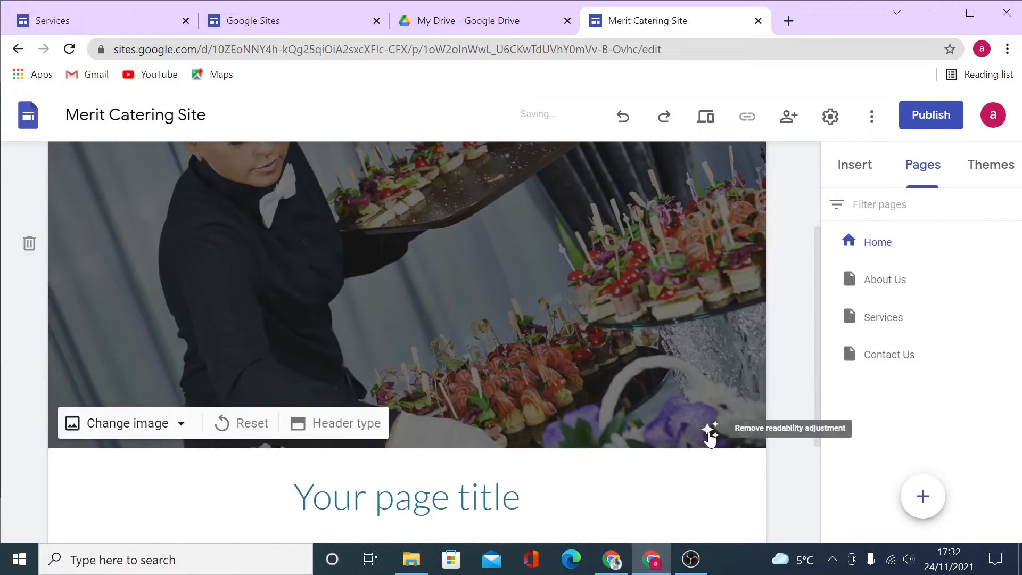
click(710, 432)
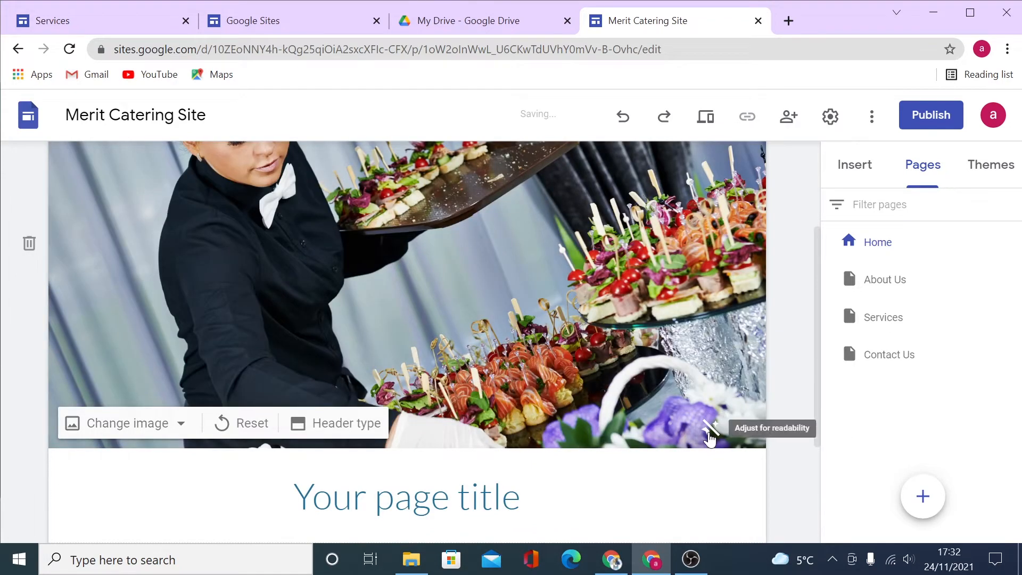
scroll(541, 354, up, 2)
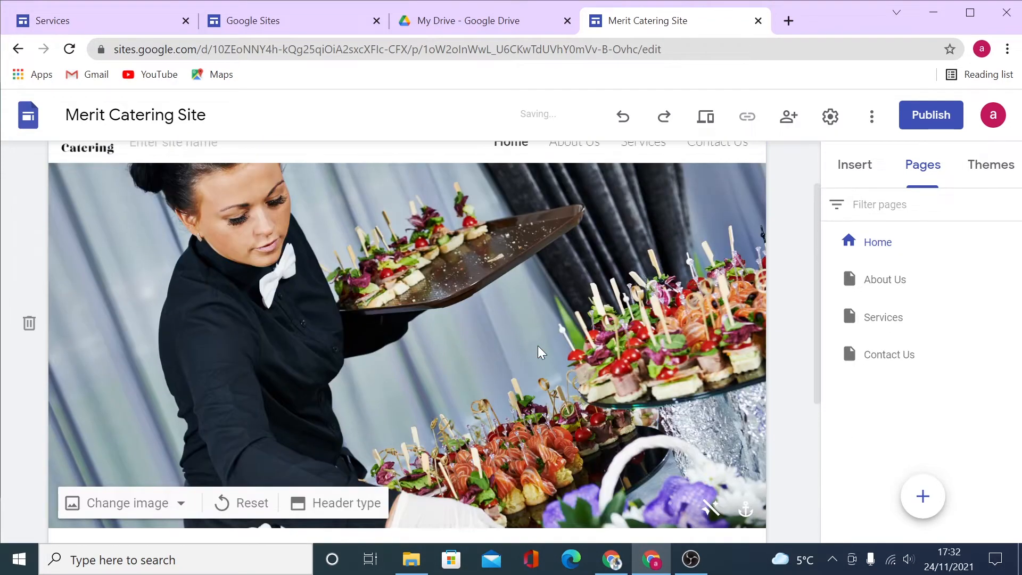
scroll(539, 402, down, 2)
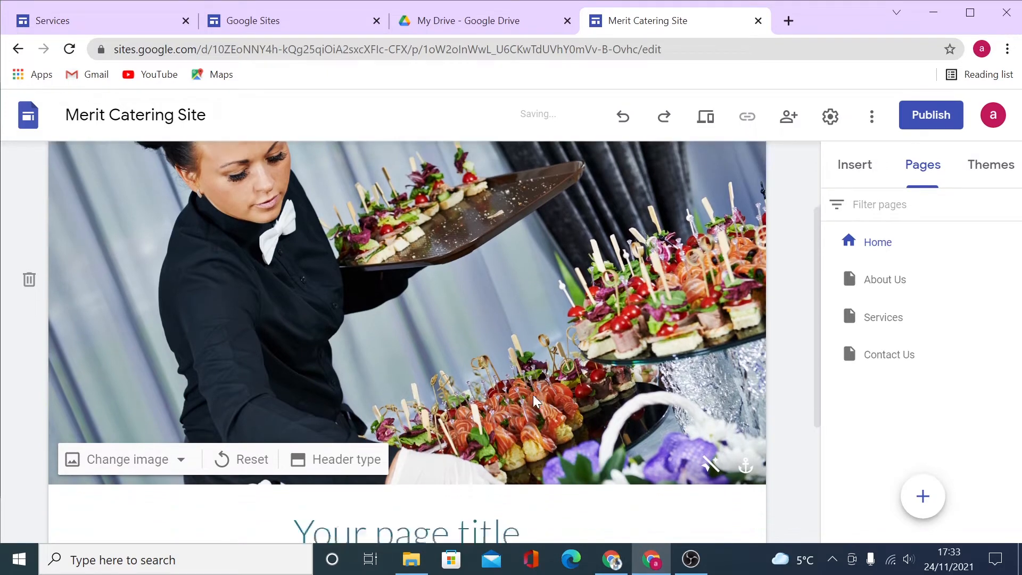
click(710, 435)
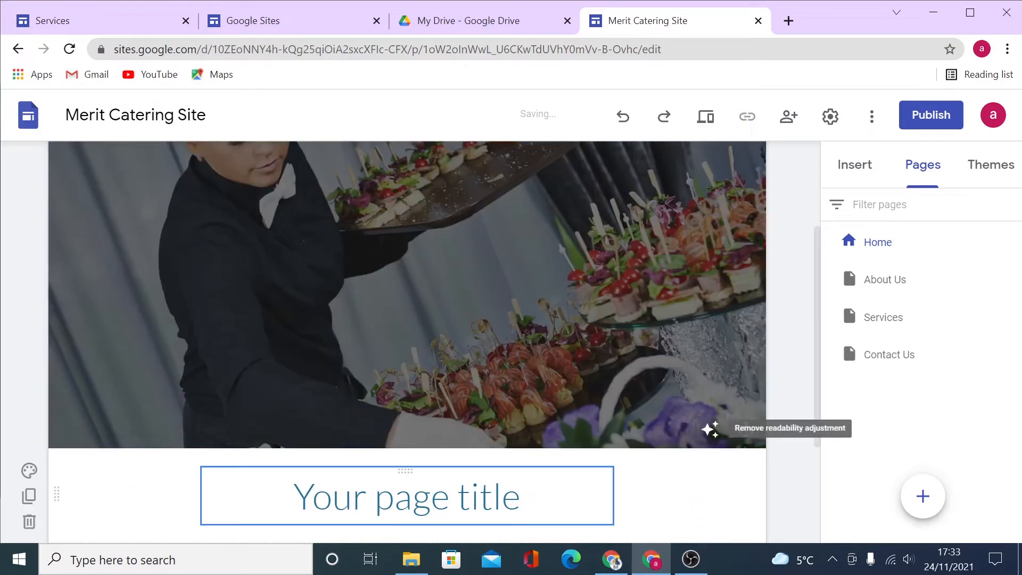
Move the page title onto the header image and make its text bold.
drag(404, 471, 492, 269)
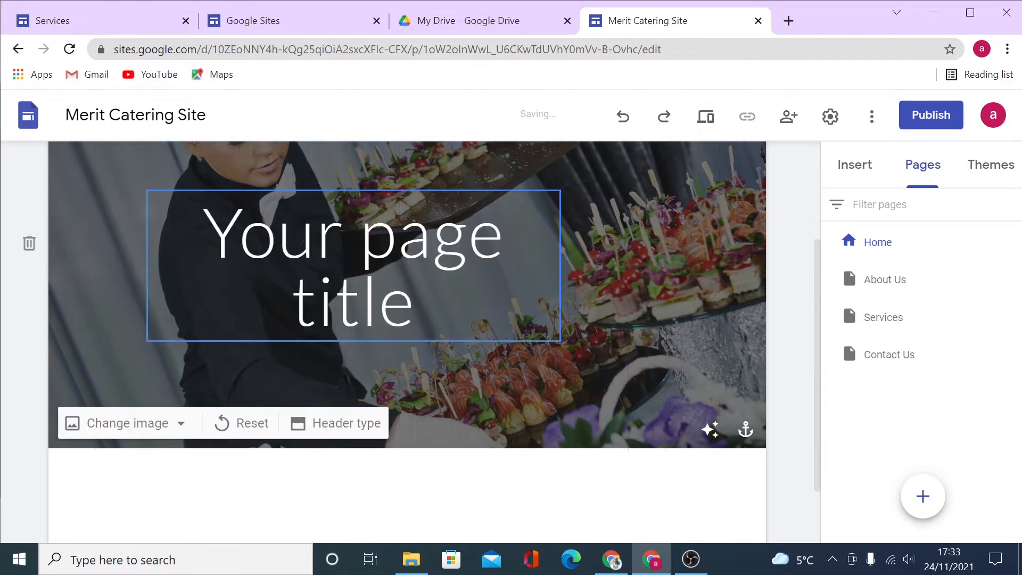
key(ctrl+shift+Left)
key(ctrl+shift+Left)
key(ctrl+shift+Left)
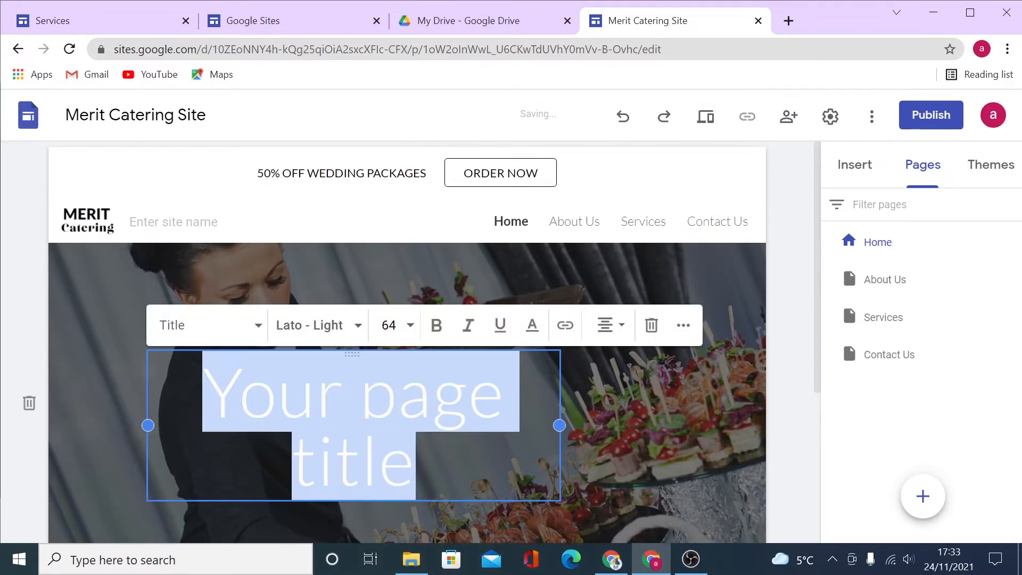
click(446, 335)
click(666, 445)
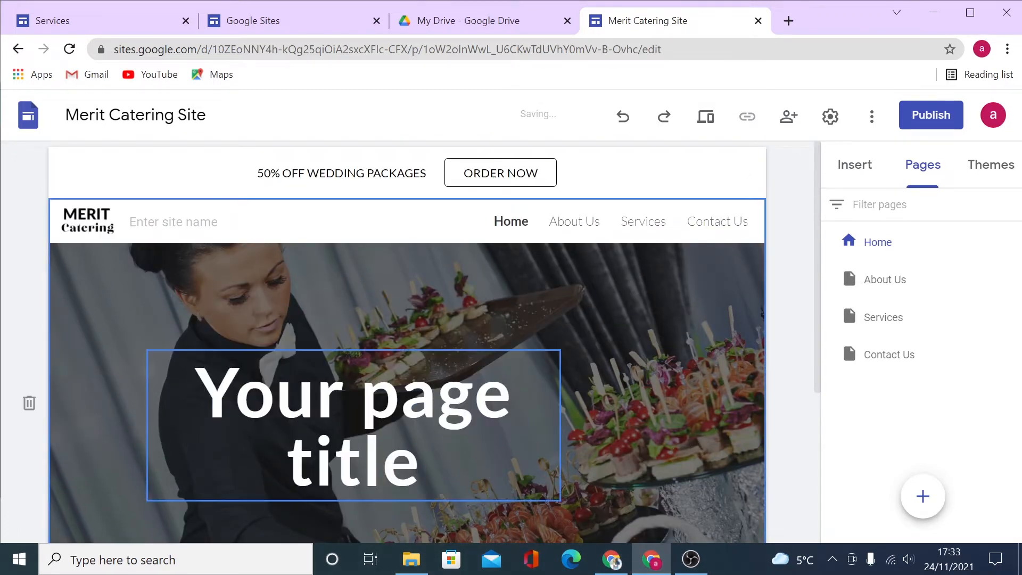
Drag the bold title back into the section below the header image.
scroll(666, 445, down, 1)
scroll(628, 343, down, 2)
scroll(644, 361, up, 4)
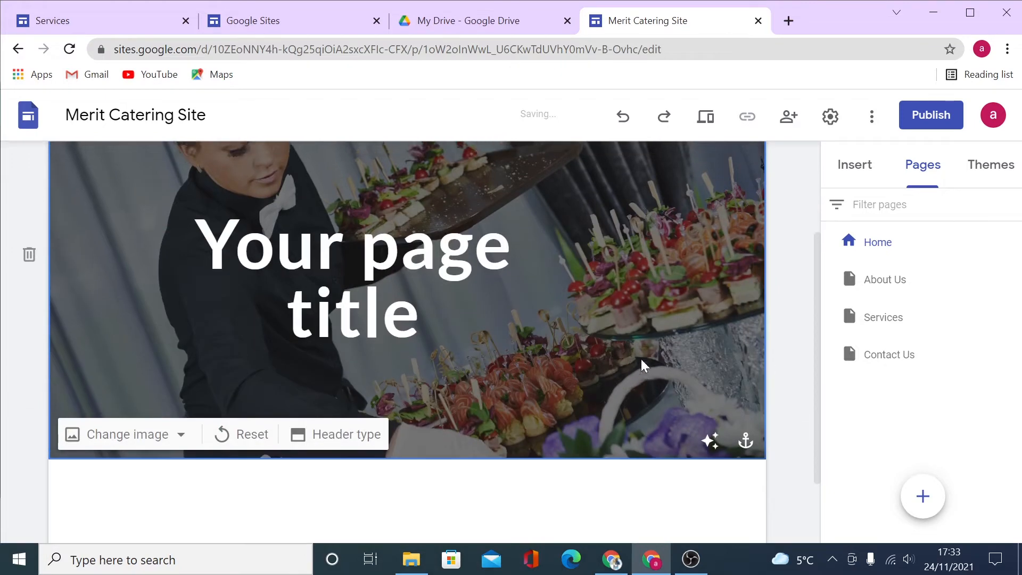
scroll(639, 398, down, 3)
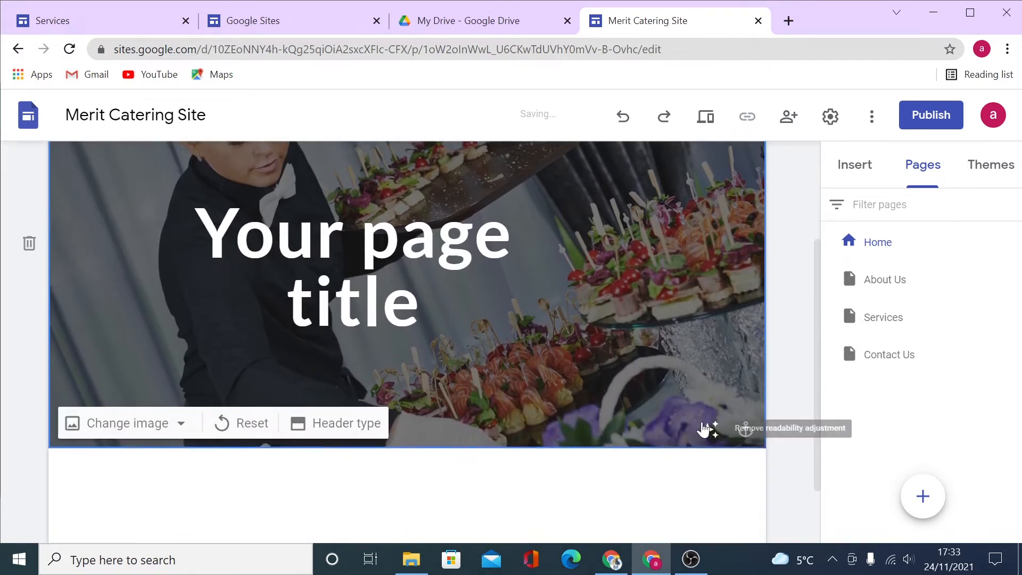
scroll(605, 393, up, 2)
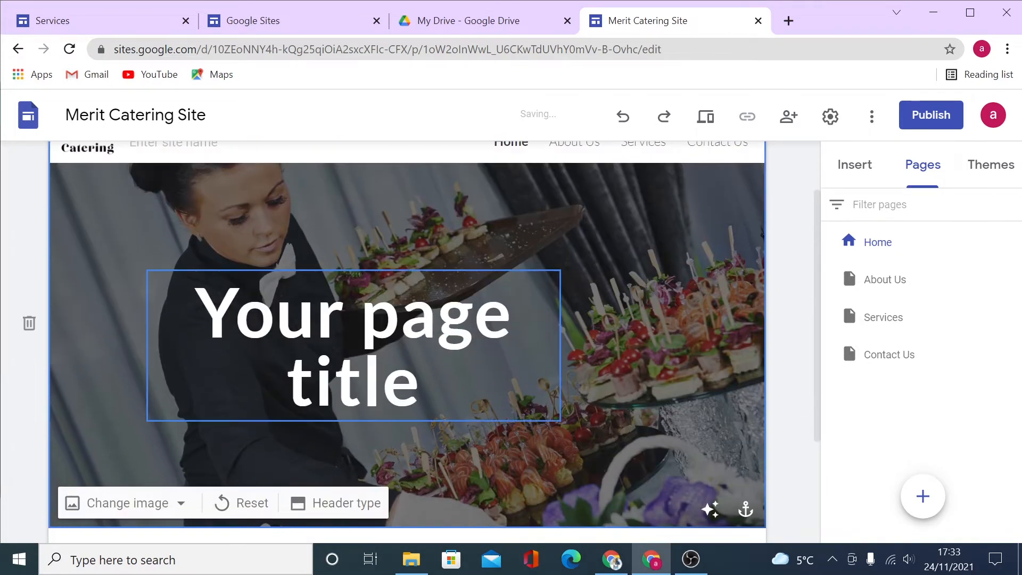
click(361, 315)
drag(347, 272, 353, 397)
Try the header image anchors Top, Bottom, Left and Centre.
scroll(685, 392, up, 4)
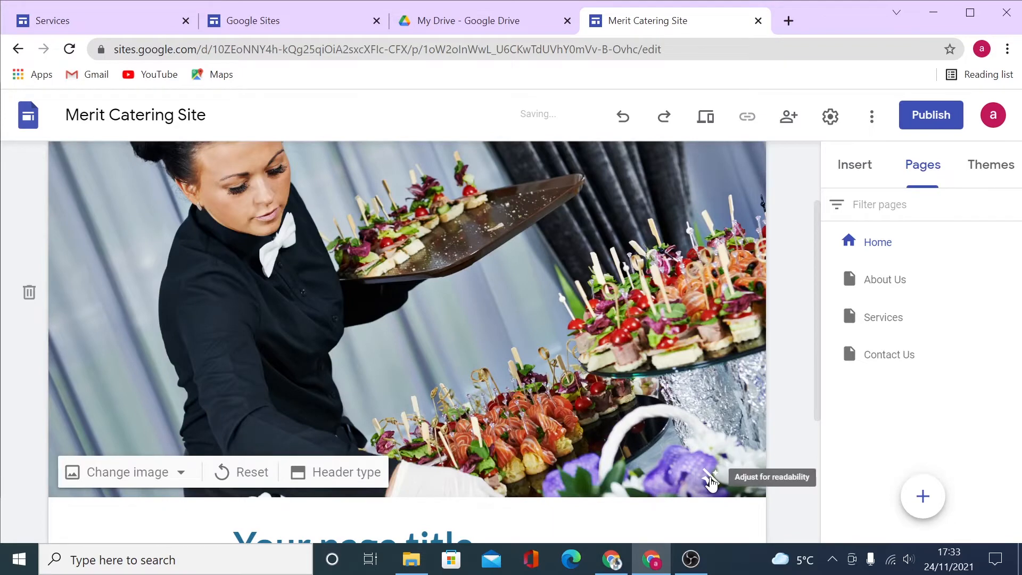
scroll(710, 481, down, 3)
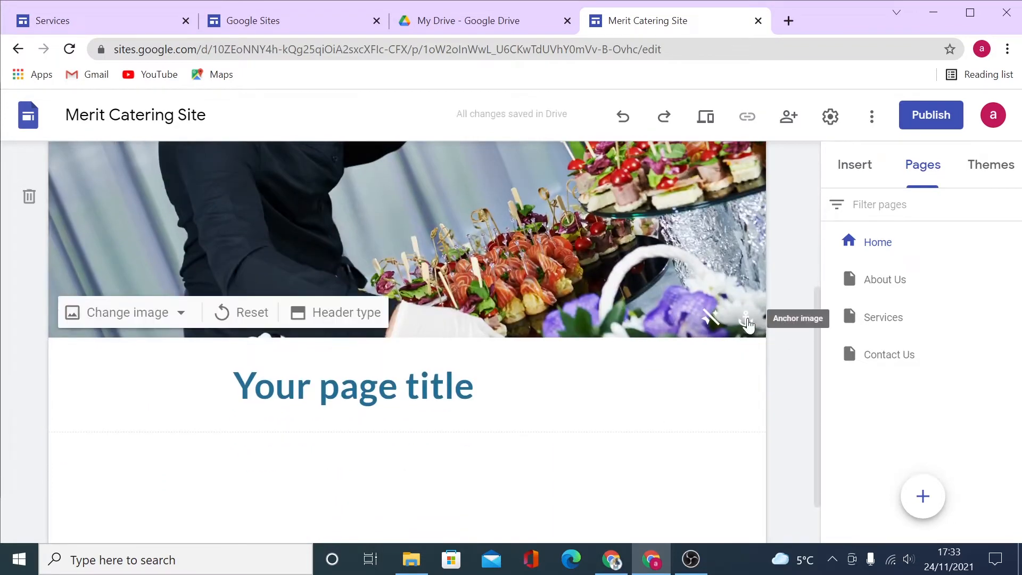
click(746, 320)
click(698, 399)
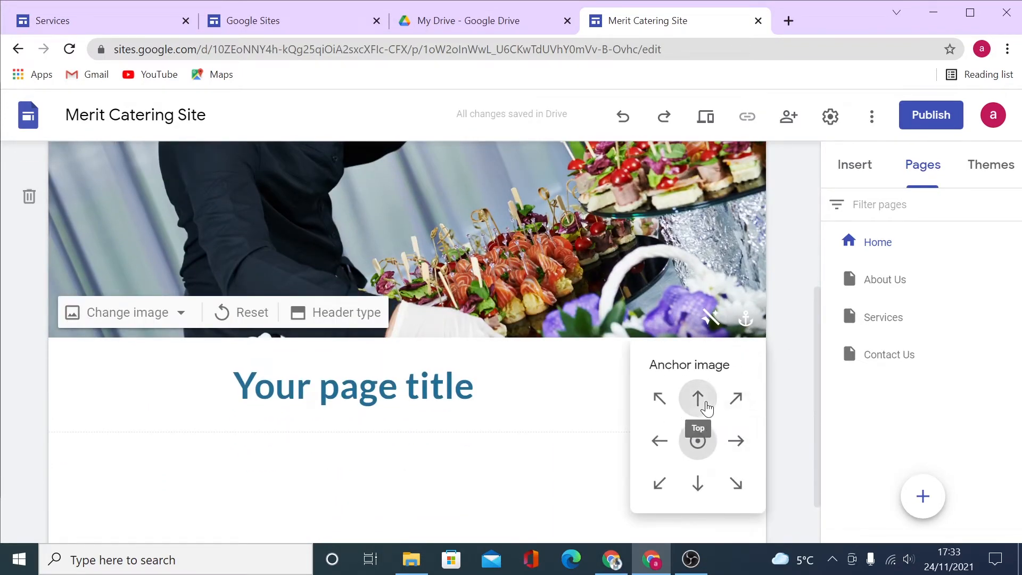
click(698, 482)
click(660, 440)
click(698, 440)
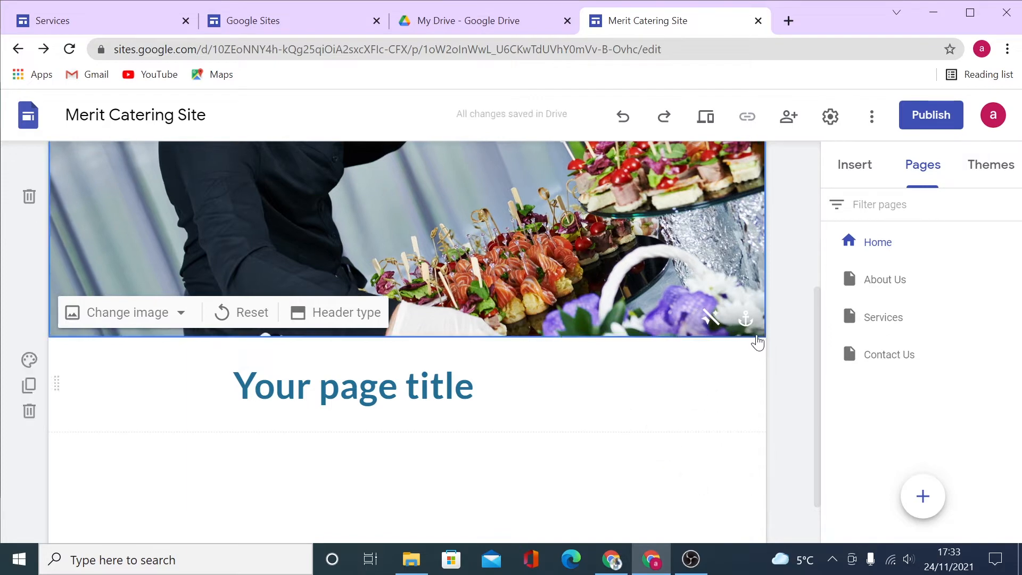
click(748, 326)
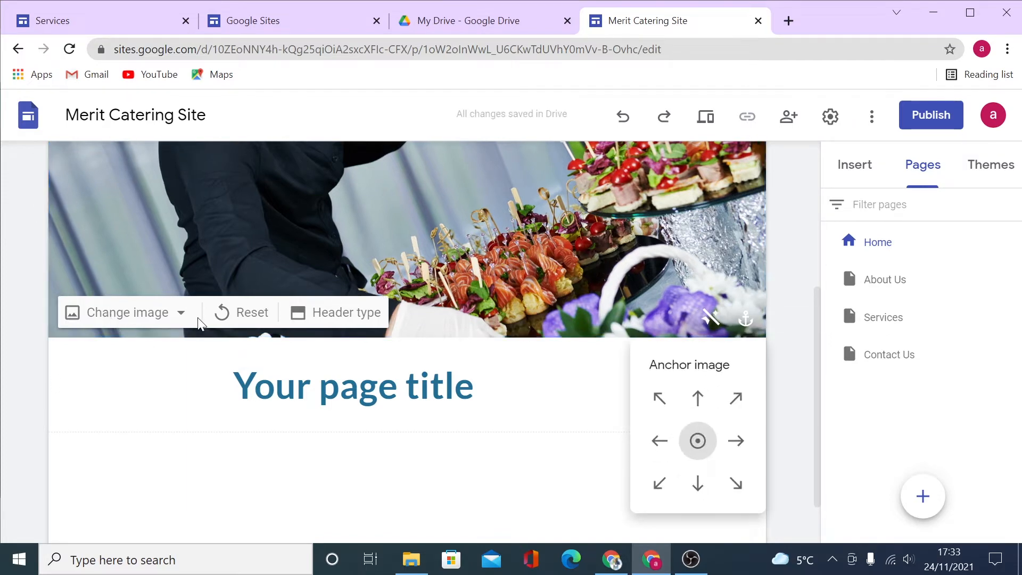
Try the Large banner and Banner header types.
click(346, 313)
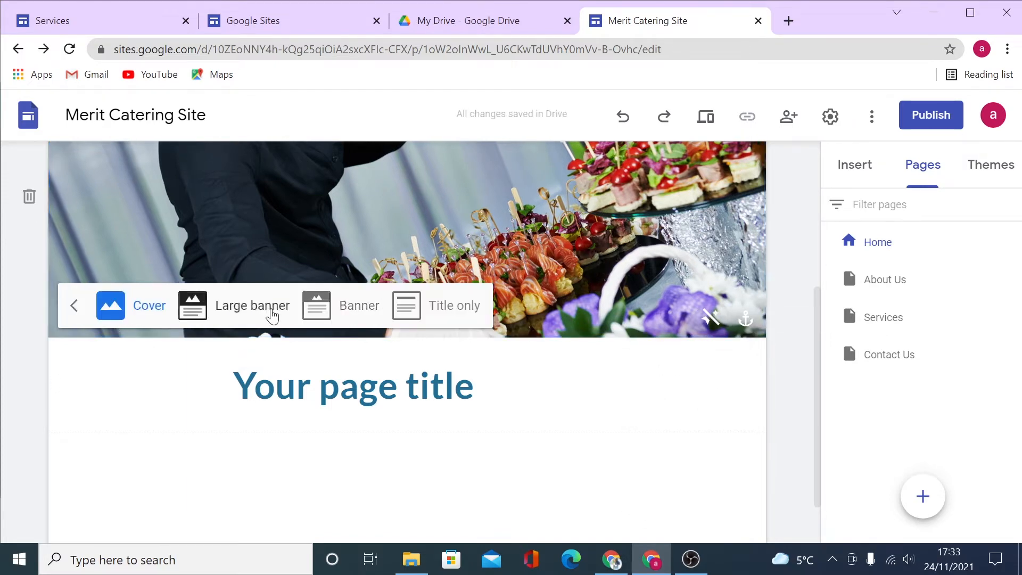
click(273, 316)
click(340, 314)
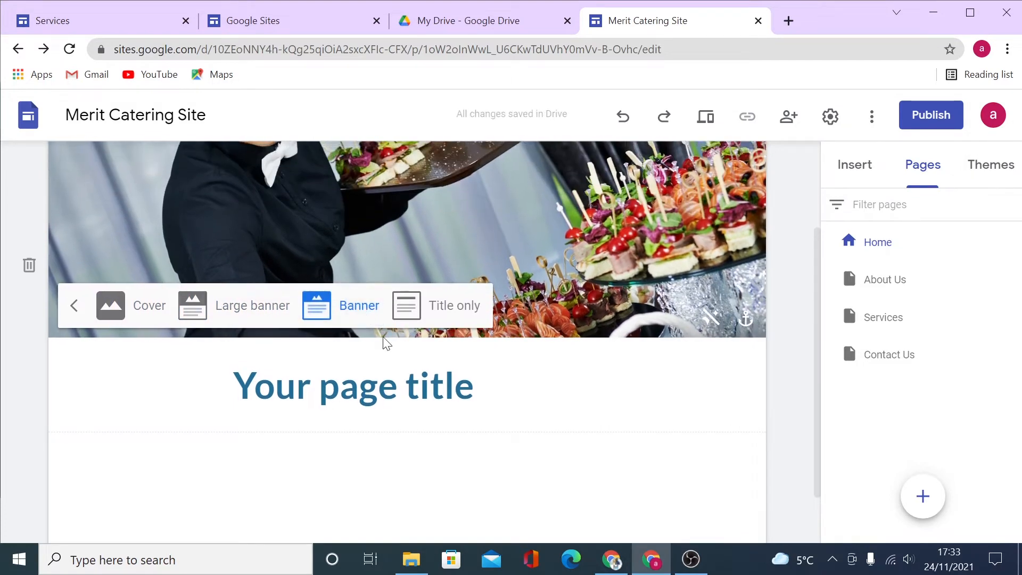
scroll(387, 343, up, 3)
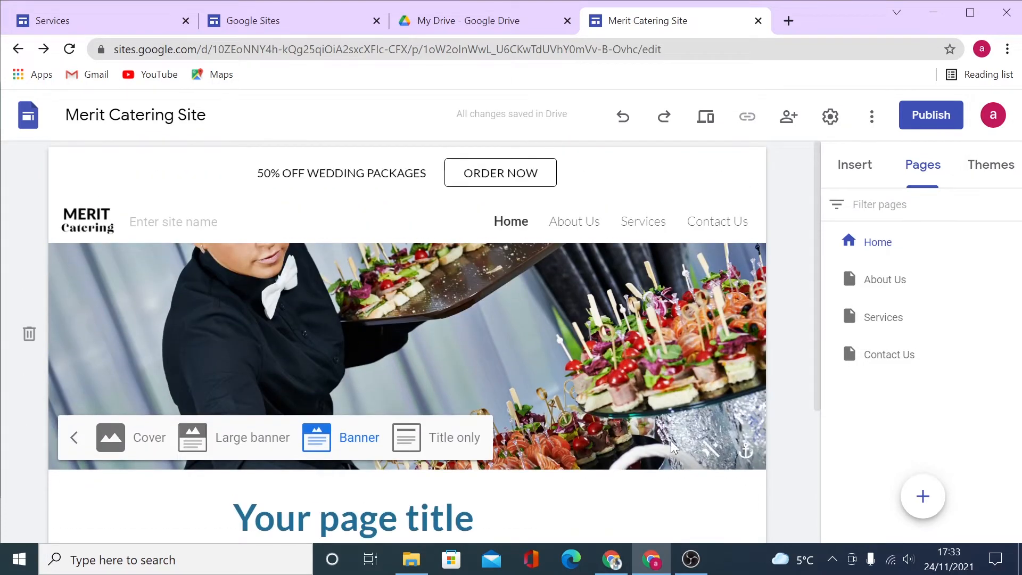
Anchor the header image to Top after testing other anchors, and switch the header back to Cover.
click(746, 450)
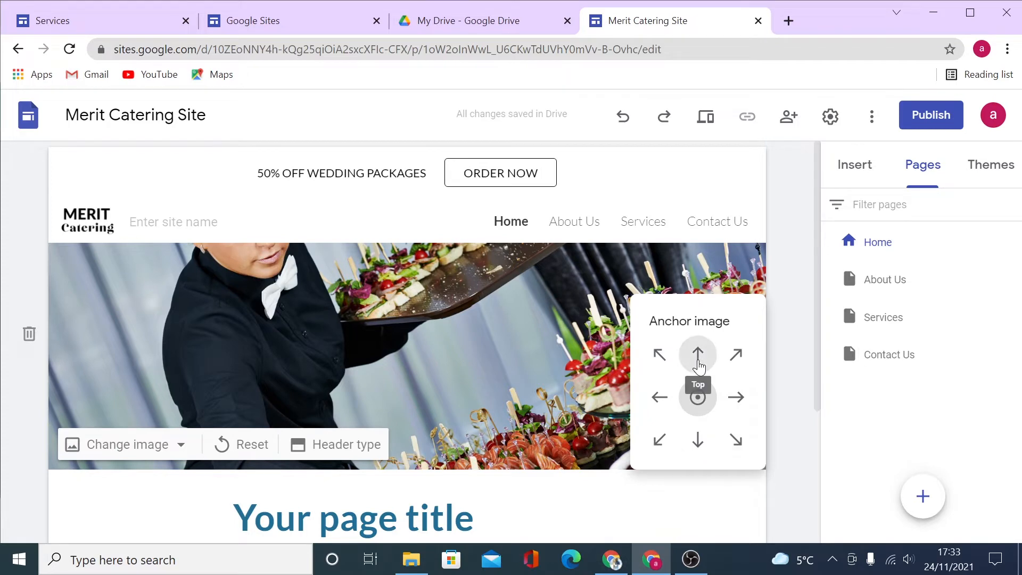
click(699, 367)
click(698, 448)
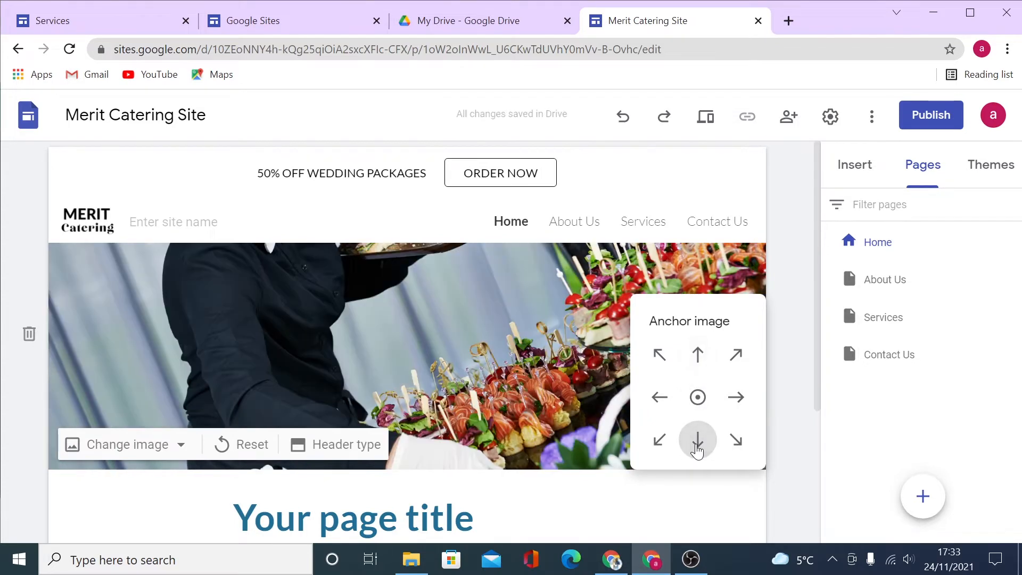
click(660, 397)
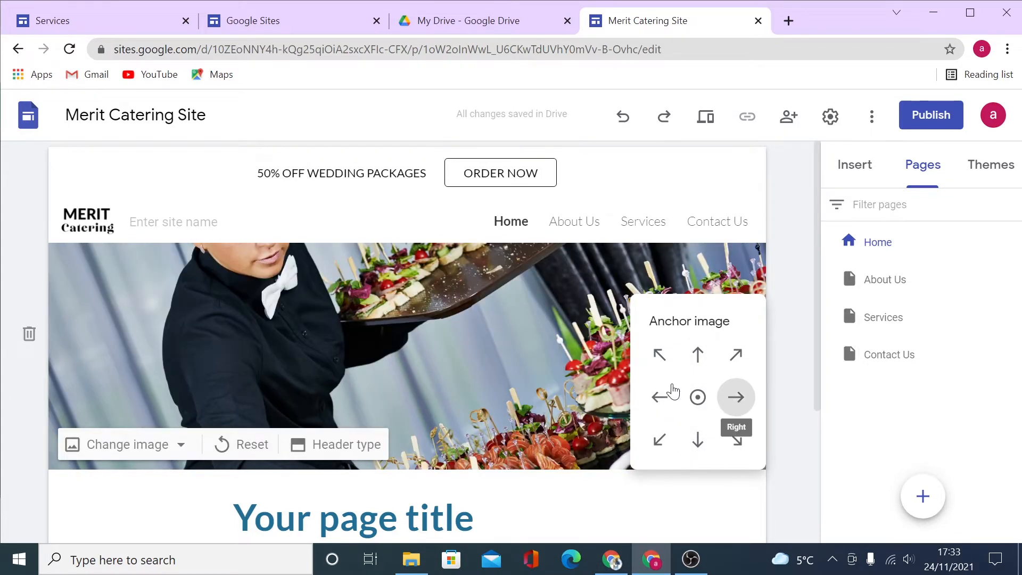
click(661, 397)
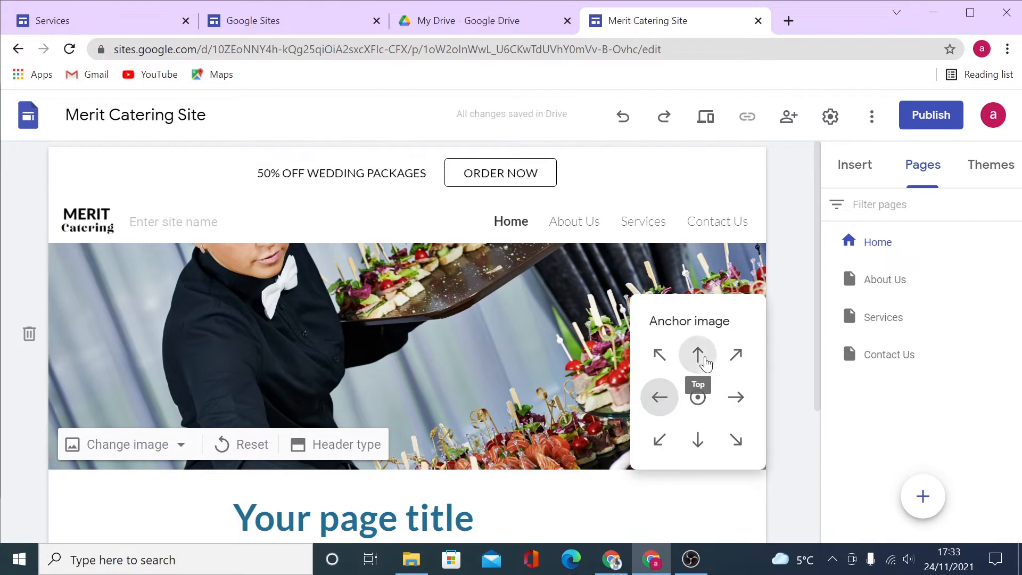
click(704, 359)
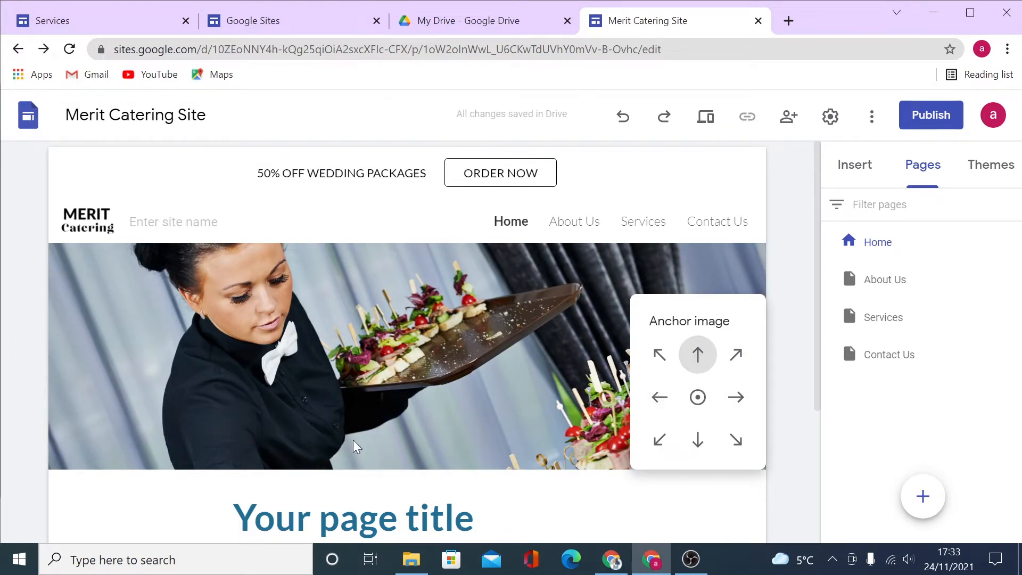
click(357, 447)
click(351, 444)
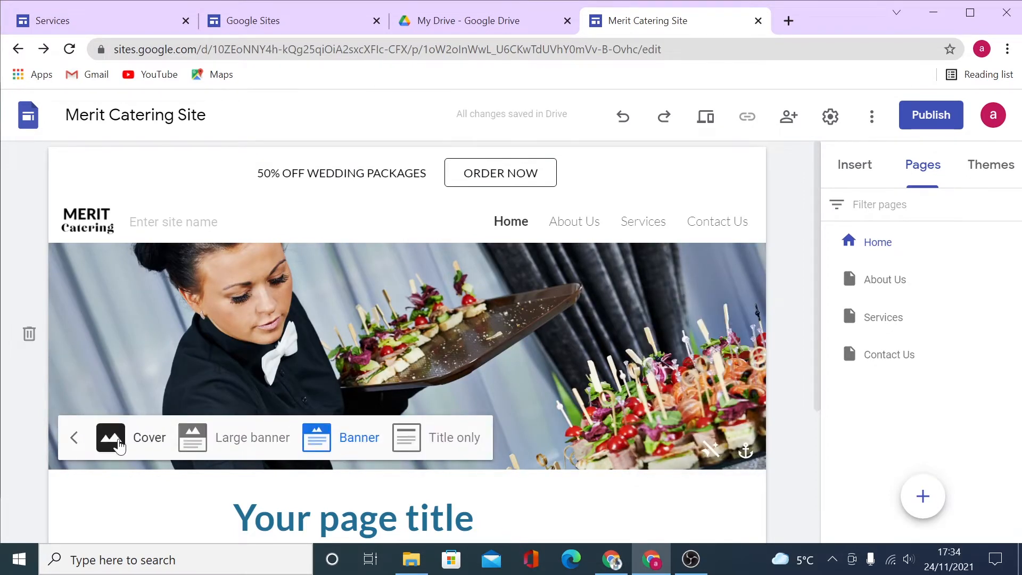
click(118, 445)
Insert a text box below the page title and widen it with its side handle.
scroll(610, 390, down, 5)
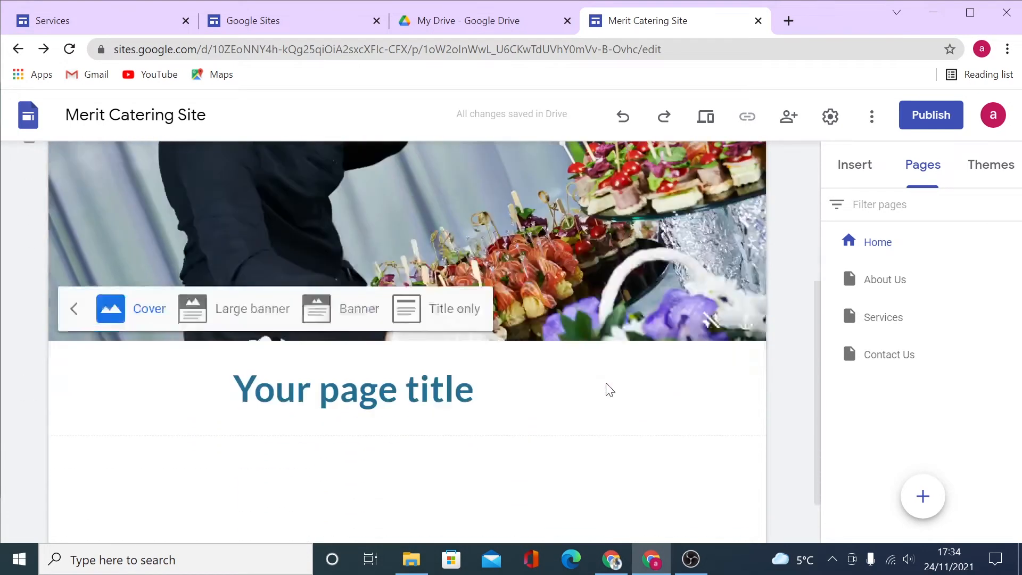
click(410, 357)
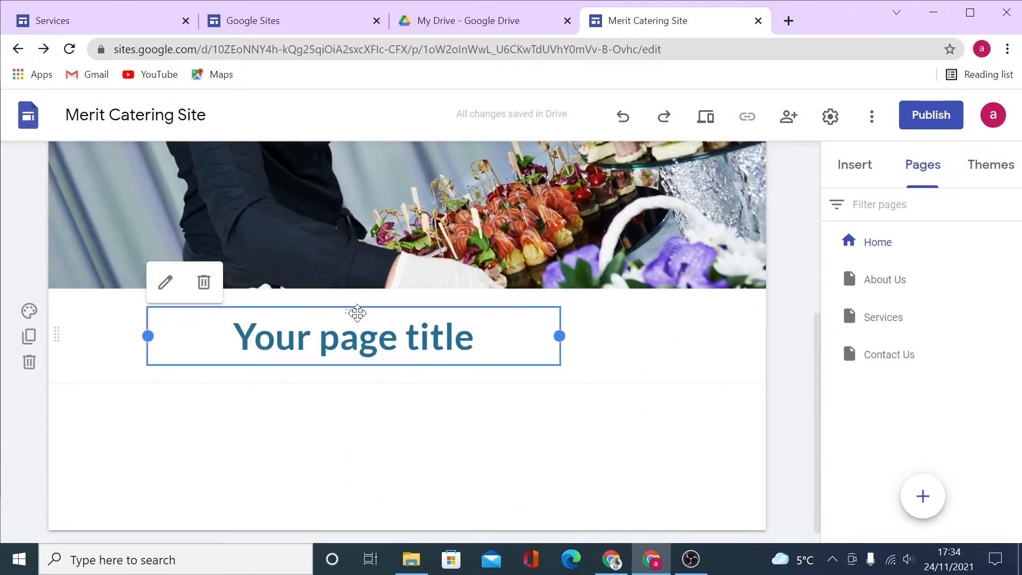
drag(371, 318, 379, 309)
click(519, 429)
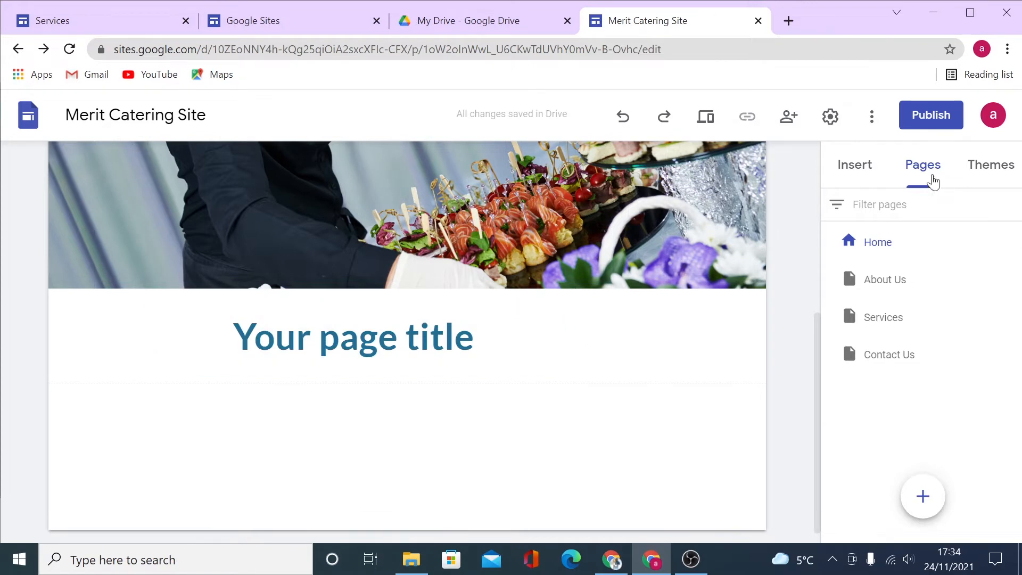
click(855, 165)
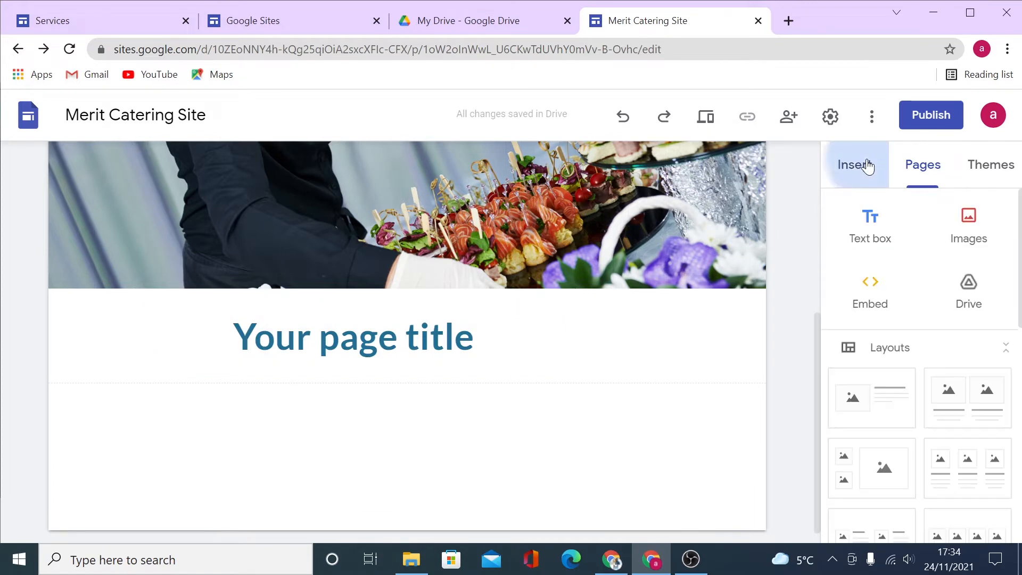
click(877, 245)
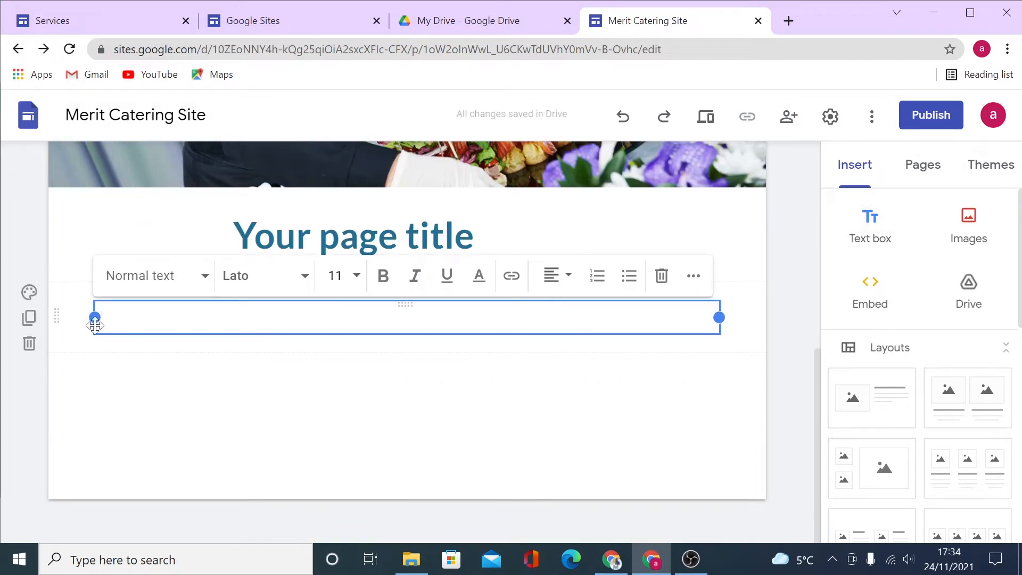
drag(720, 318, 767, 317)
Copy the Lorem Ipsum headings and paragraphs from the published Home page.
click(110, 23)
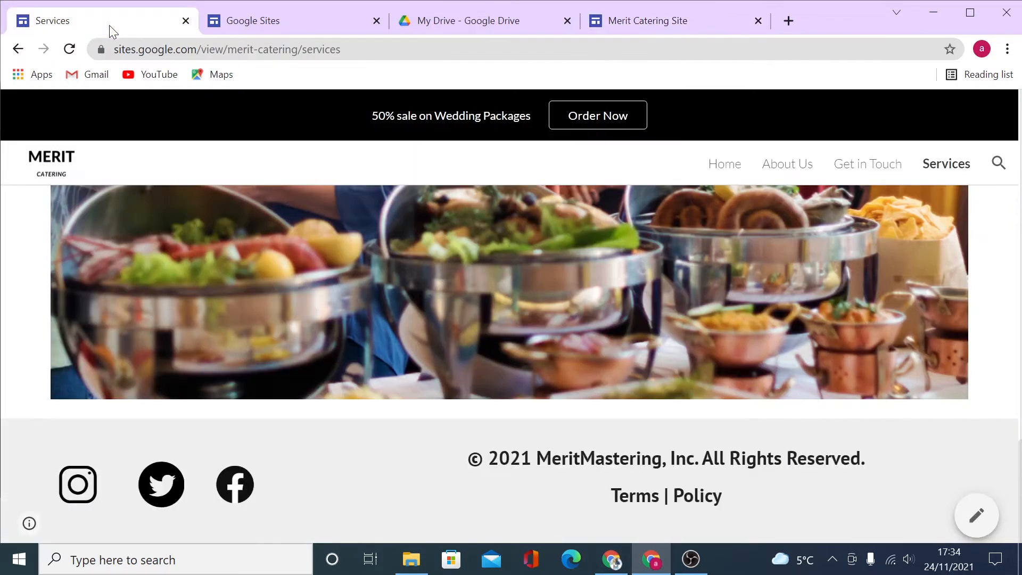
scroll(622, 342, up, 4)
click(716, 169)
drag(552, 281, 931, 372)
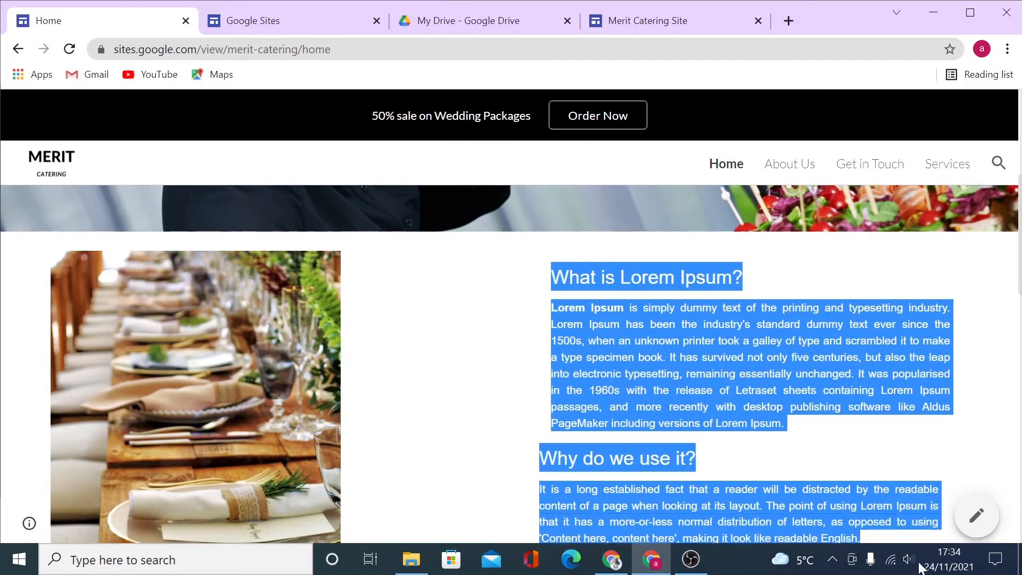
scroll(858, 381, up, 6)
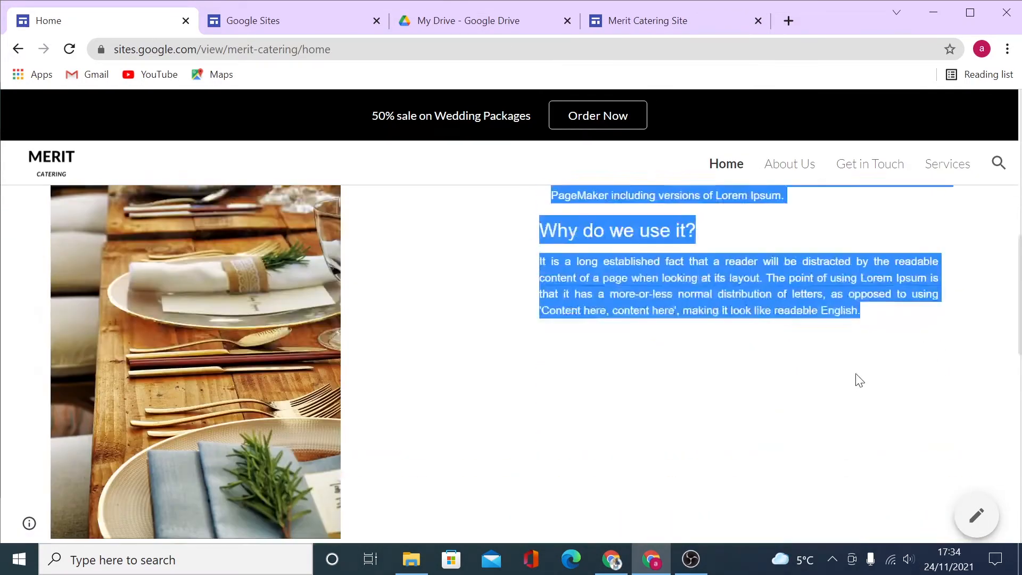
right_click(618, 352)
click(706, 367)
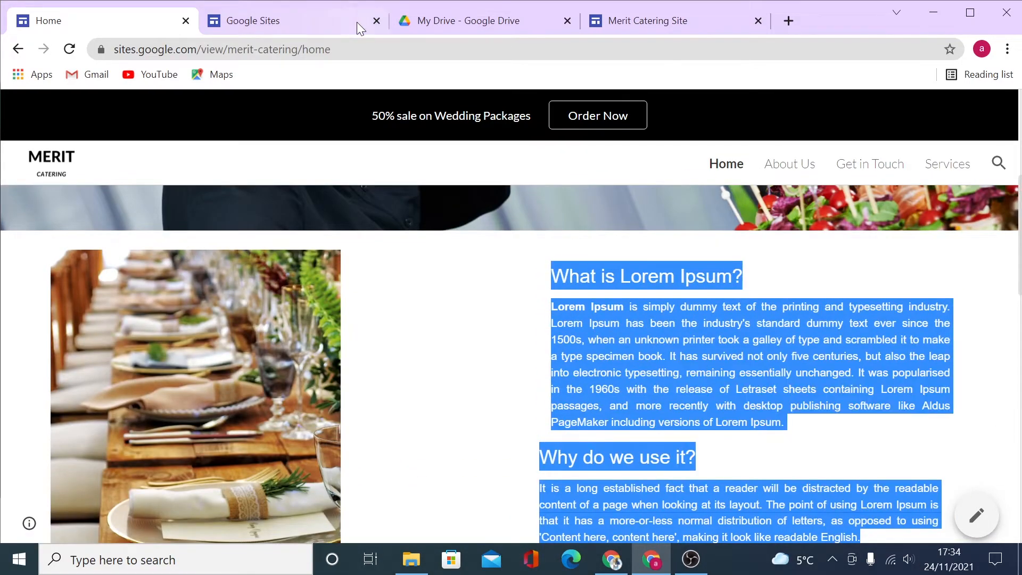
Paste the copied Lorem Ipsum text into the empty text box in the editor.
click(647, 21)
right_click(114, 321)
click(159, 197)
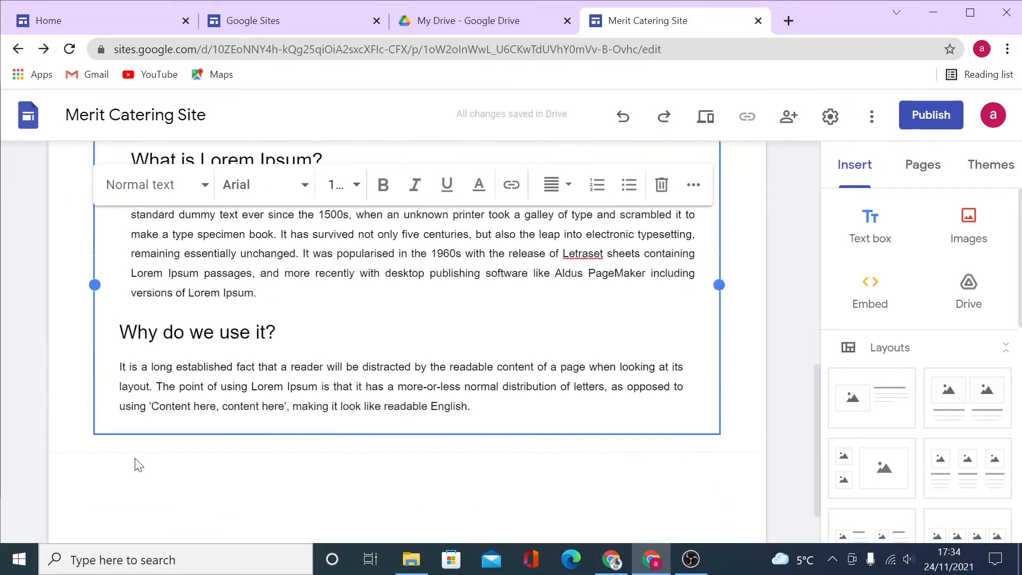
Drag the text box's left edge to mid-section and select the 'What is Lorem Ipsum?' heading.
scroll(136, 458, up, 1)
drag(93, 308, 420, 277)
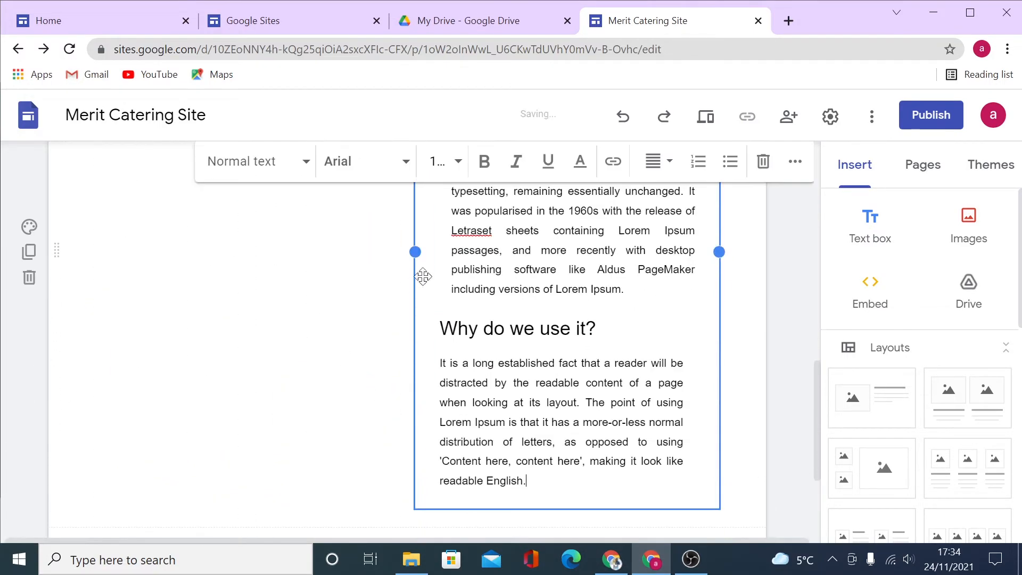
scroll(742, 342, up, 5)
scroll(532, 341, down, 2)
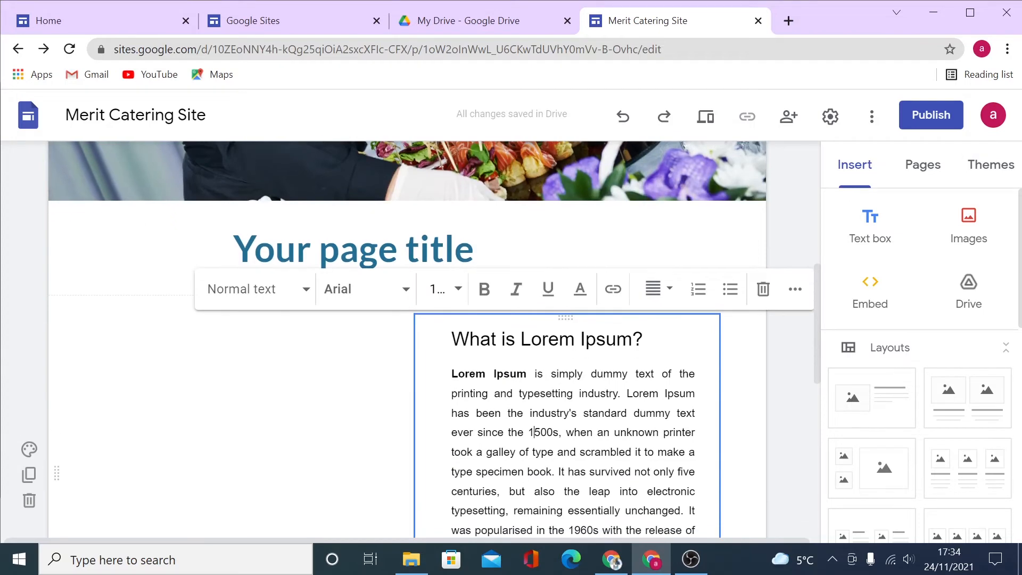
drag(452, 339, 642, 339)
click(211, 289)
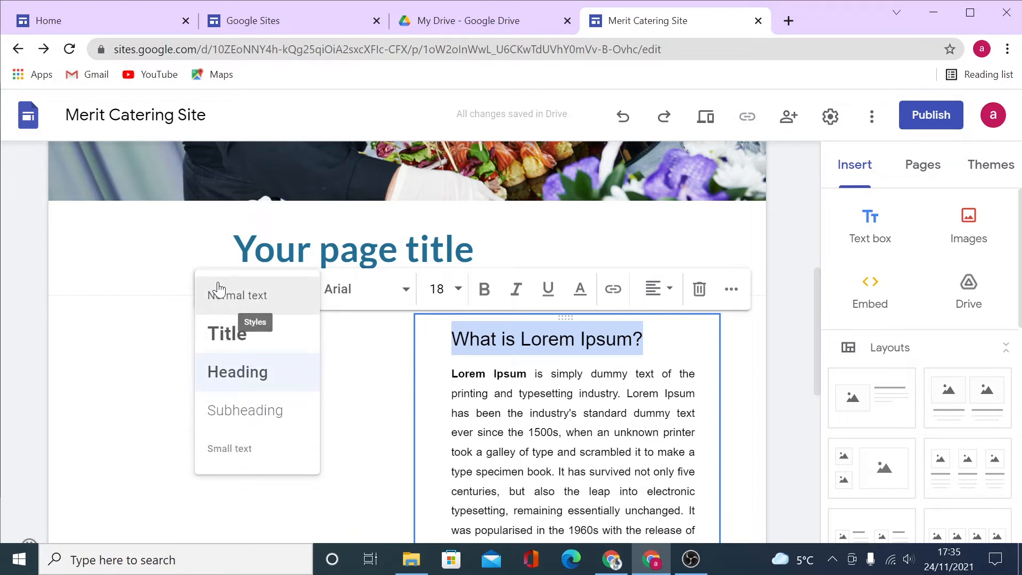
Keep the Heading style and set the 'What is Lorem Ipsum?' font to Nunito Light.
click(458, 288)
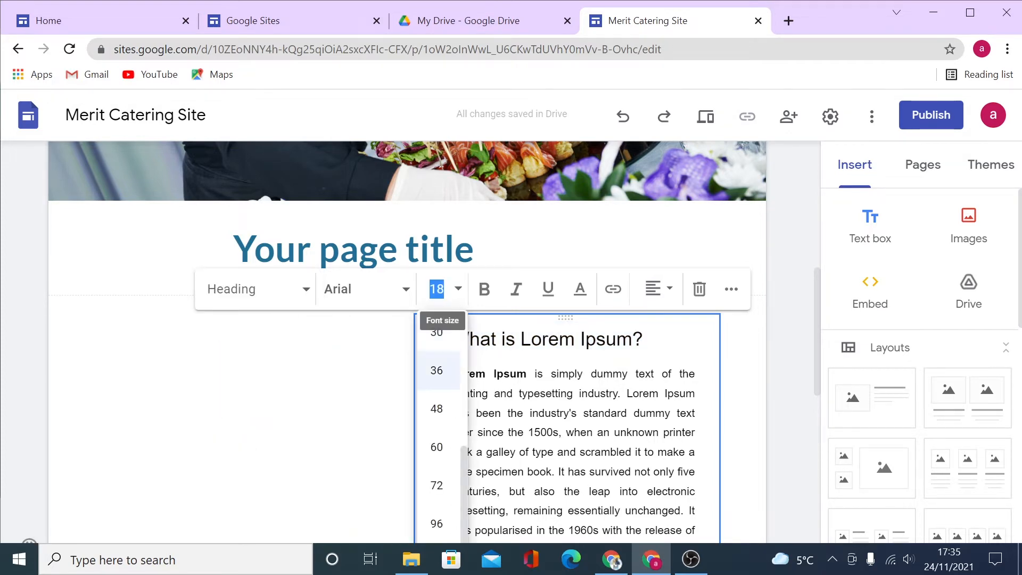
scroll(446, 359, down, 4)
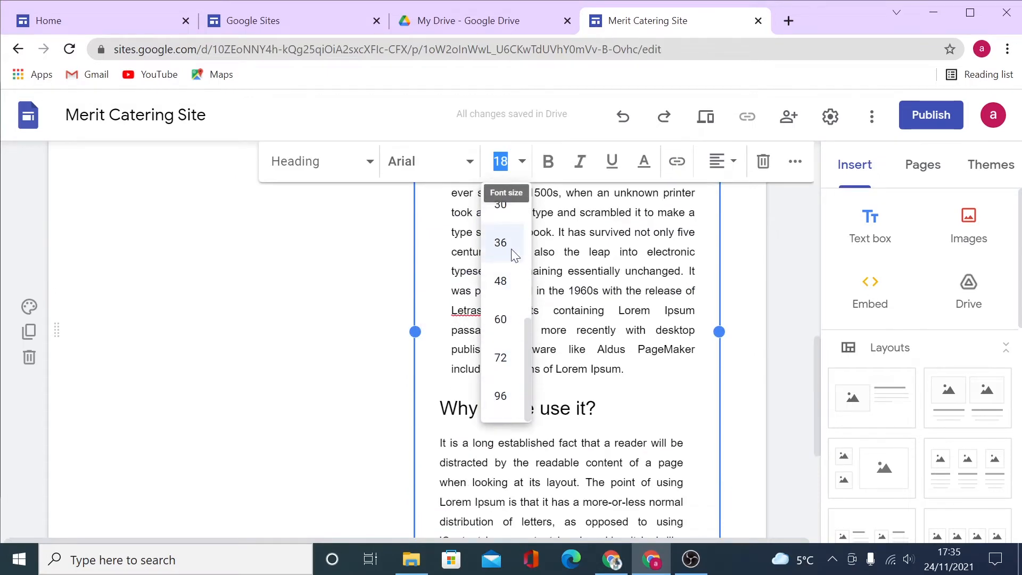
scroll(506, 290, up, 10)
scroll(499, 485, down, 4)
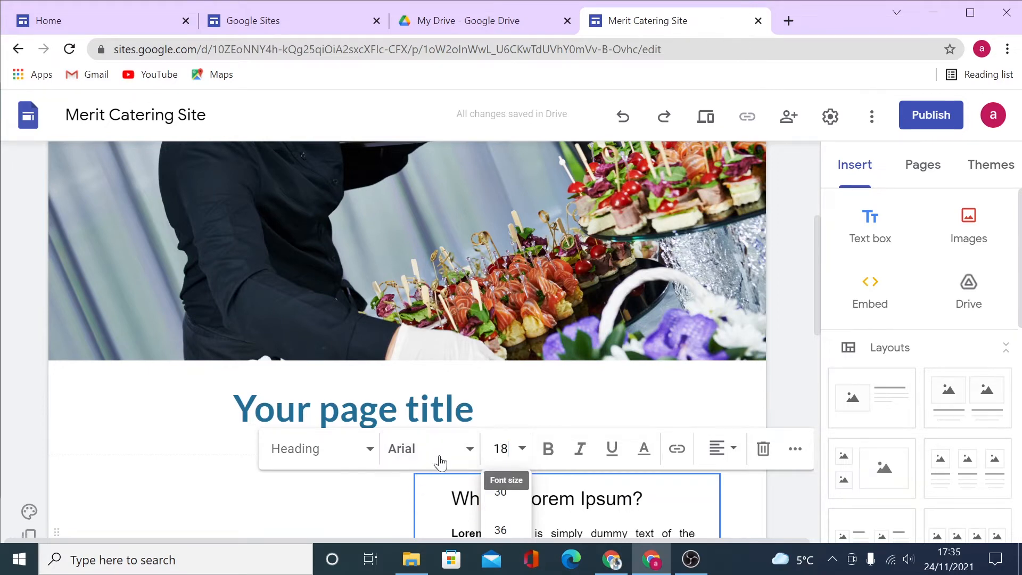
scroll(439, 462, down, 3)
click(403, 292)
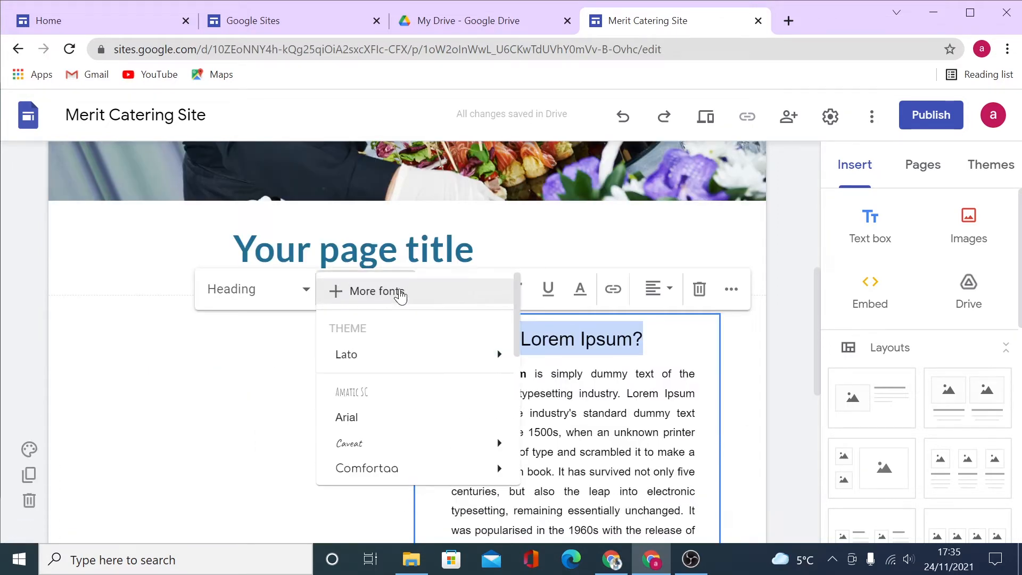
scroll(431, 388, down, 3)
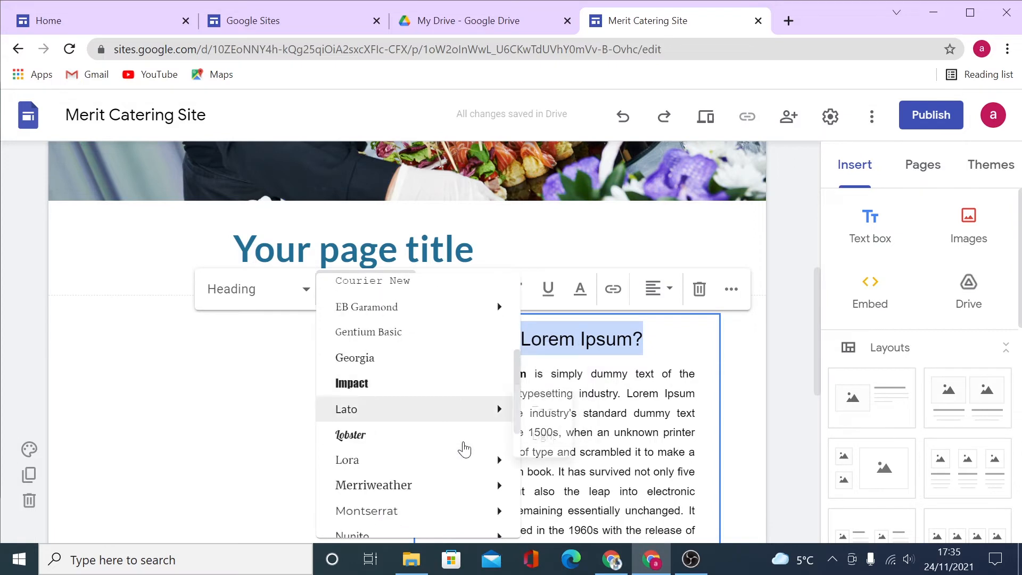
scroll(464, 450, down, 3)
mouse_move(411, 382)
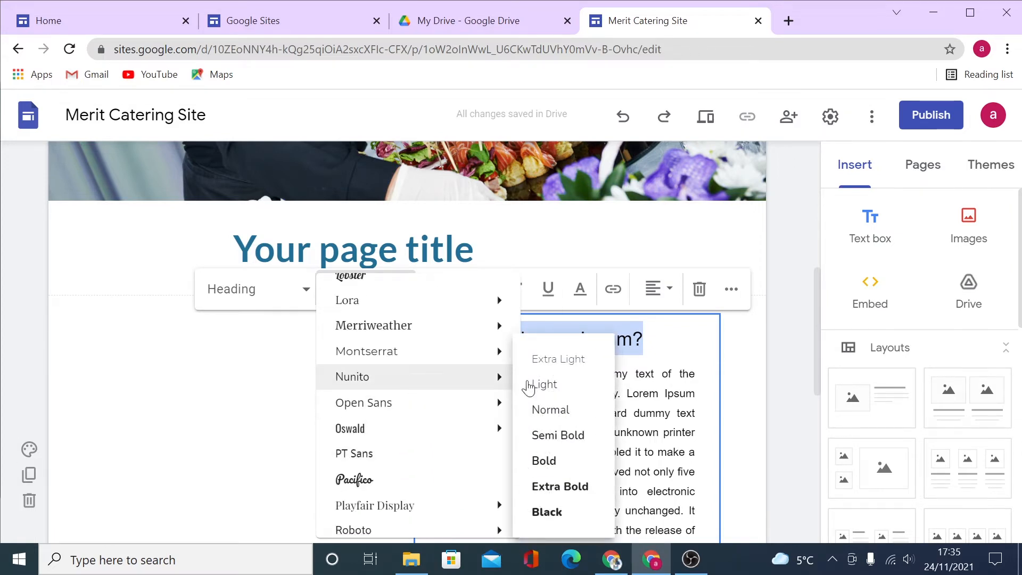
click(565, 383)
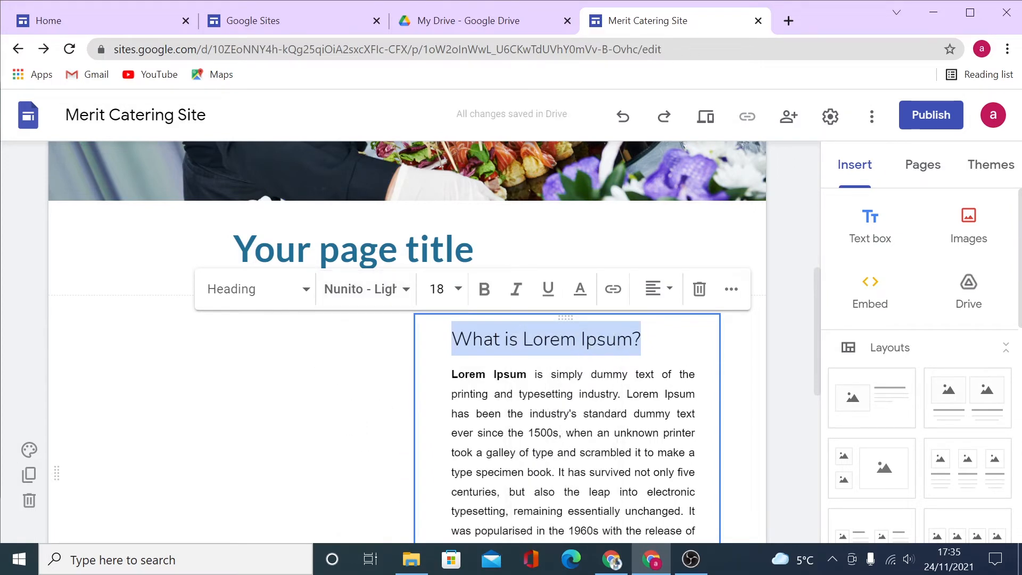
click(612, 394)
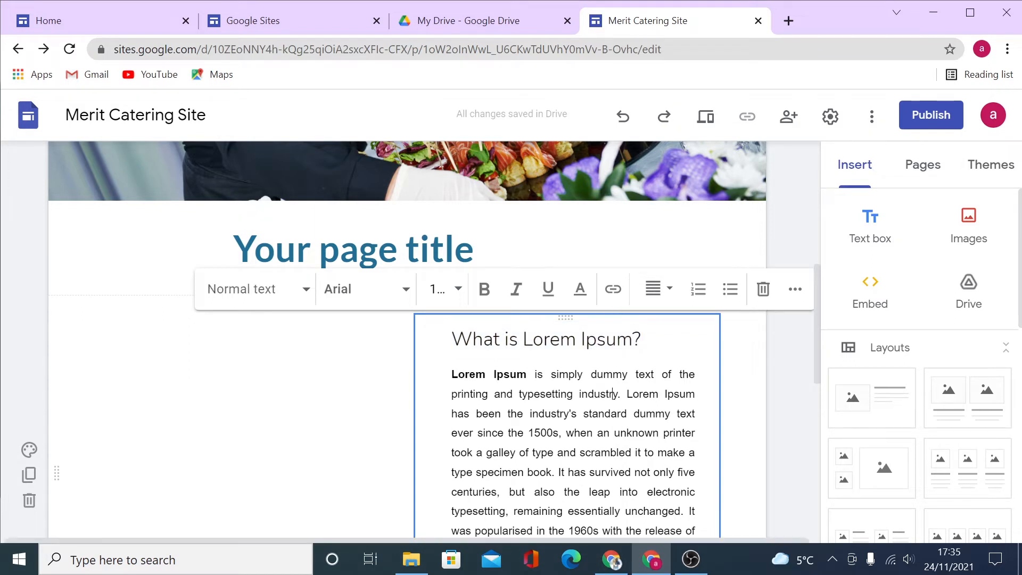
Colour the heading bright red #ff0000 and make it bold.
drag(452, 339, 641, 341)
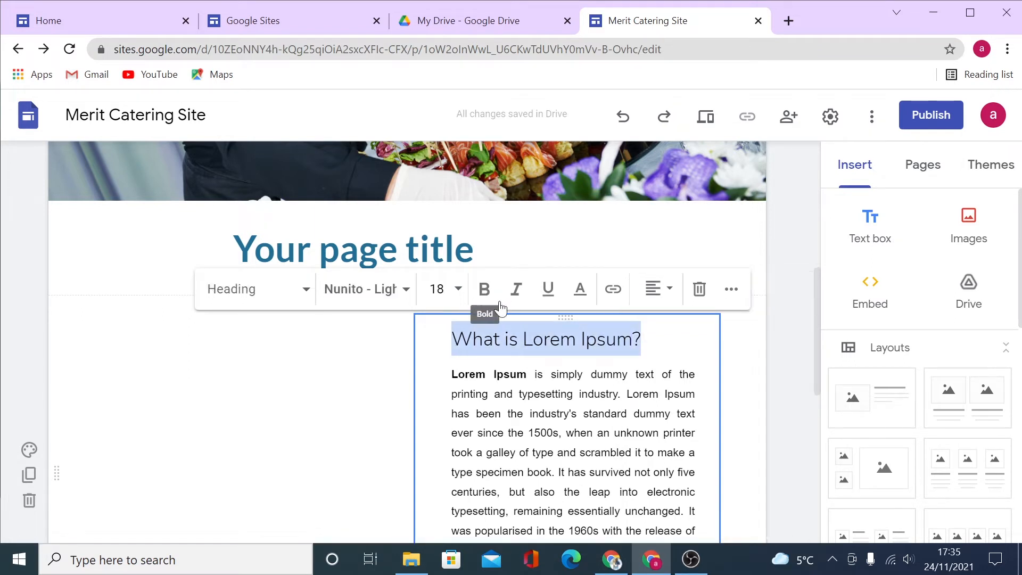
click(588, 293)
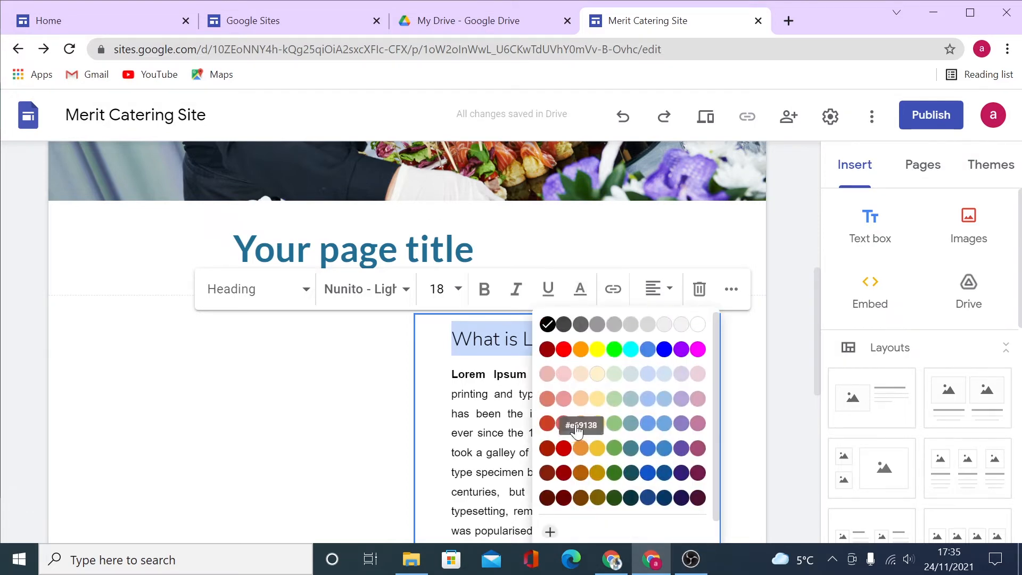
click(563, 449)
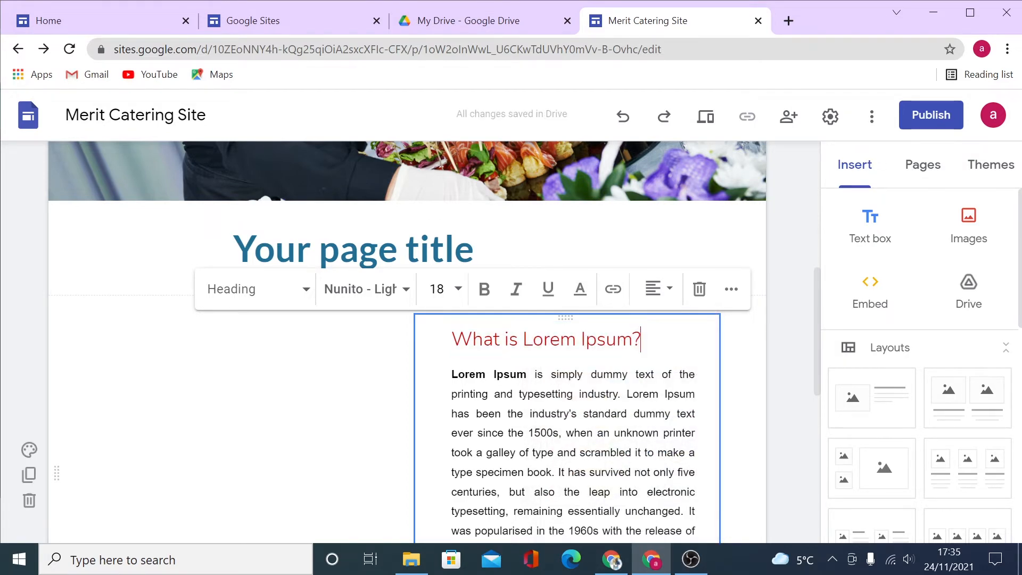
click(581, 290)
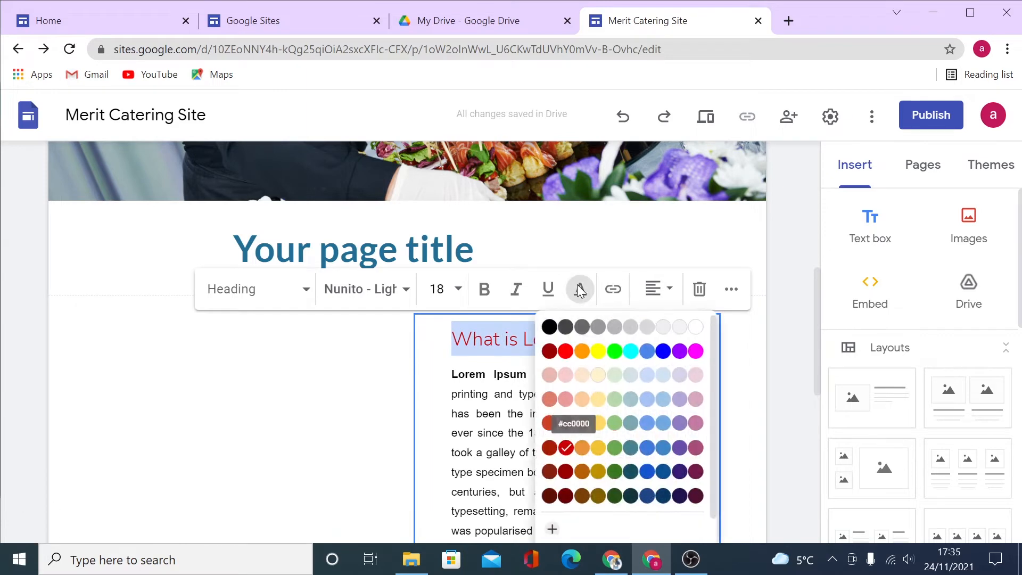
click(564, 352)
click(484, 289)
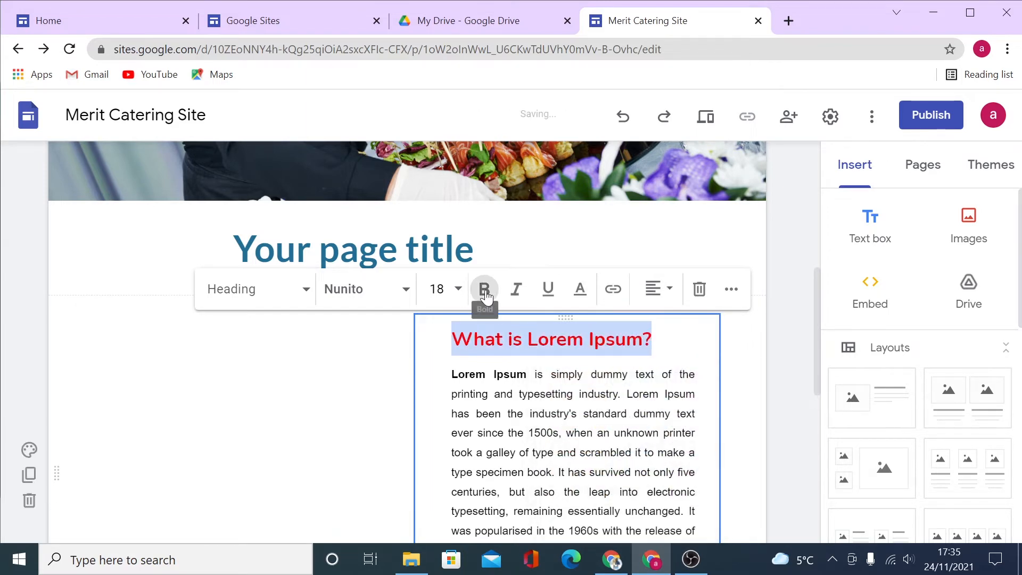
key(Right)
click(350, 455)
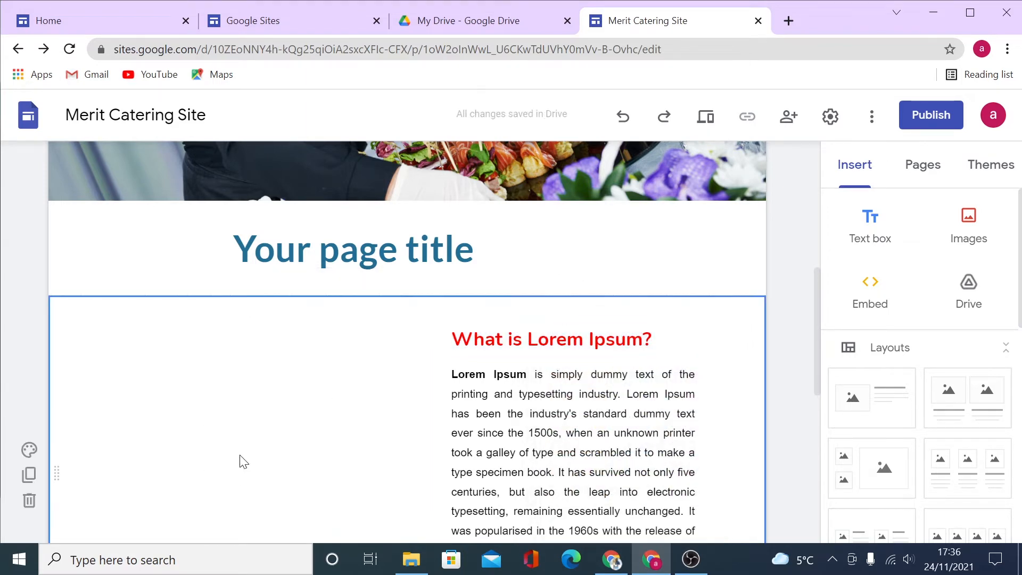
Recolour the 'What is Lorem Ipsum?' heading black.
scroll(244, 461, down, 2)
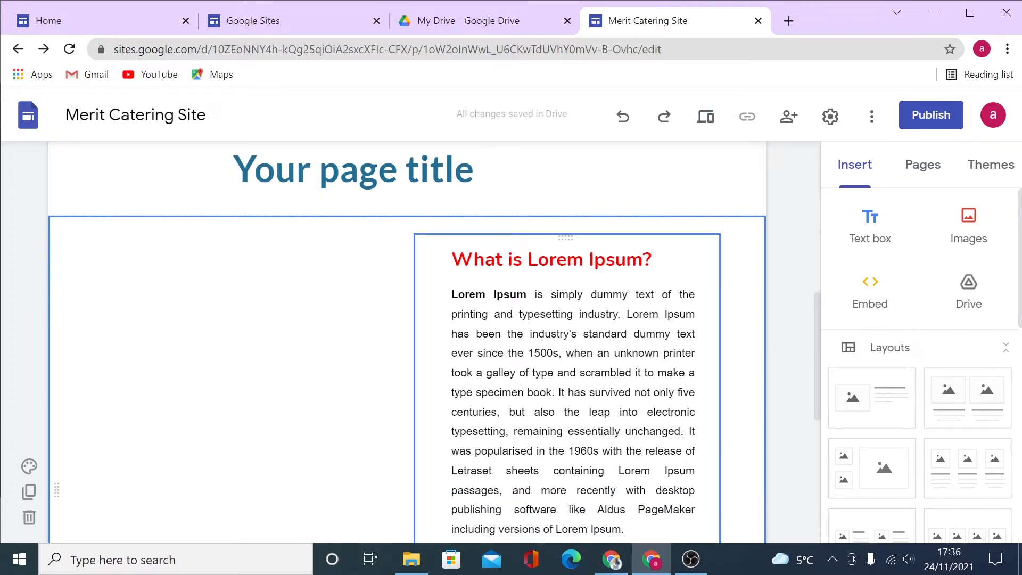
click(567, 384)
drag(452, 259, 652, 259)
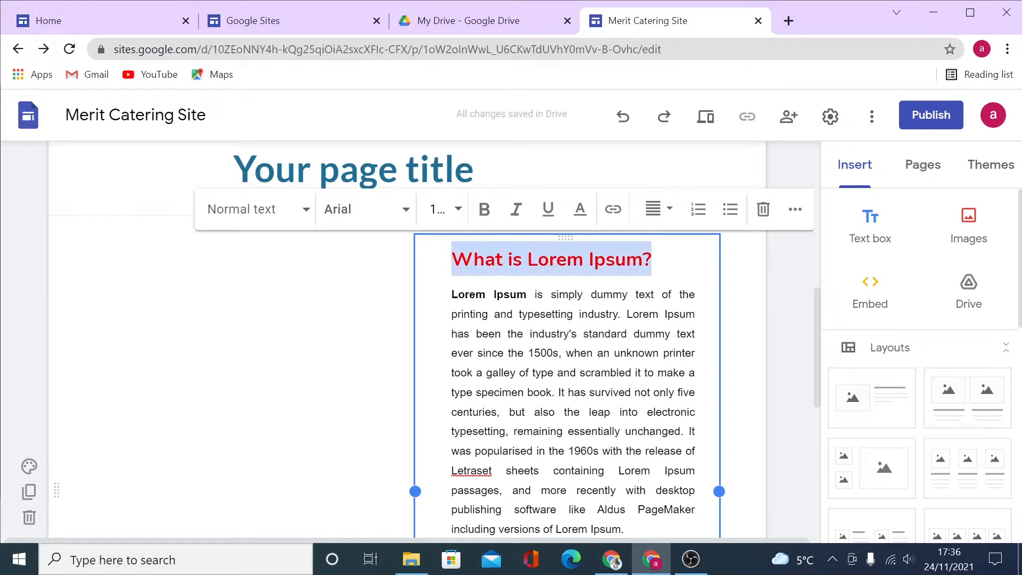
click(580, 210)
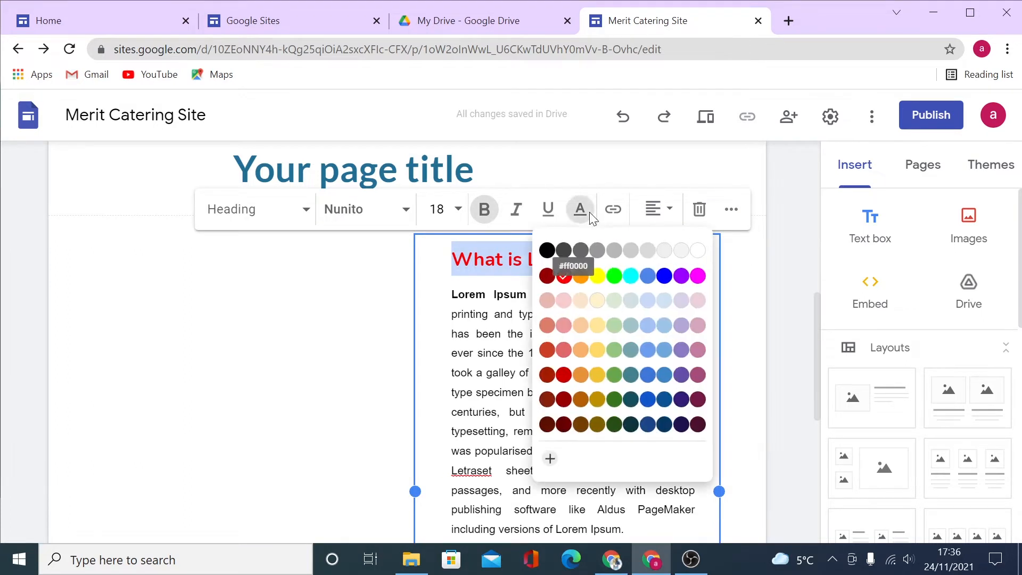
click(548, 248)
click(756, 366)
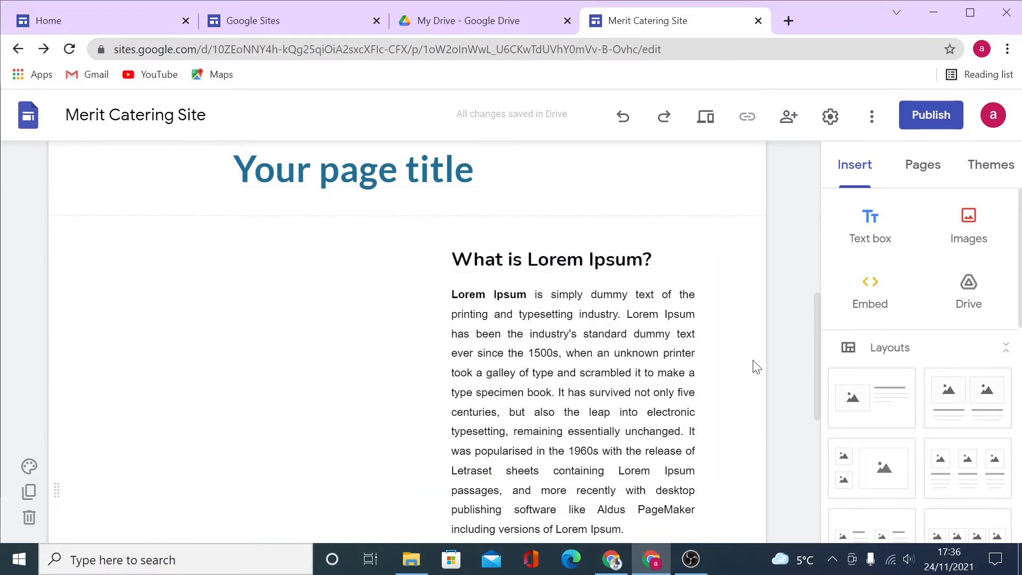
Delete the 'Your page title' section with its trash icon.
scroll(756, 388, up, 2)
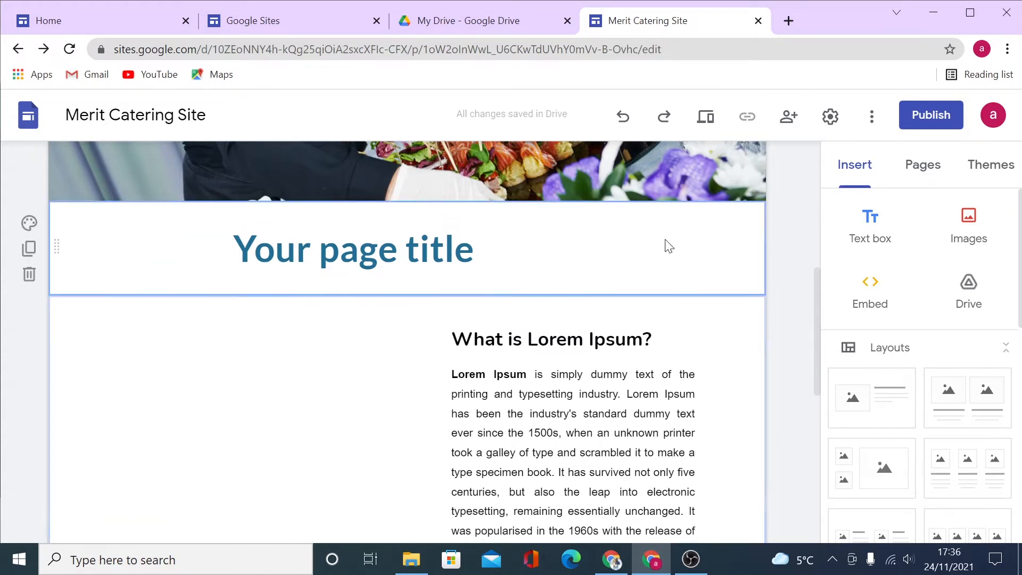
drag(341, 249, 232, 249)
click(620, 264)
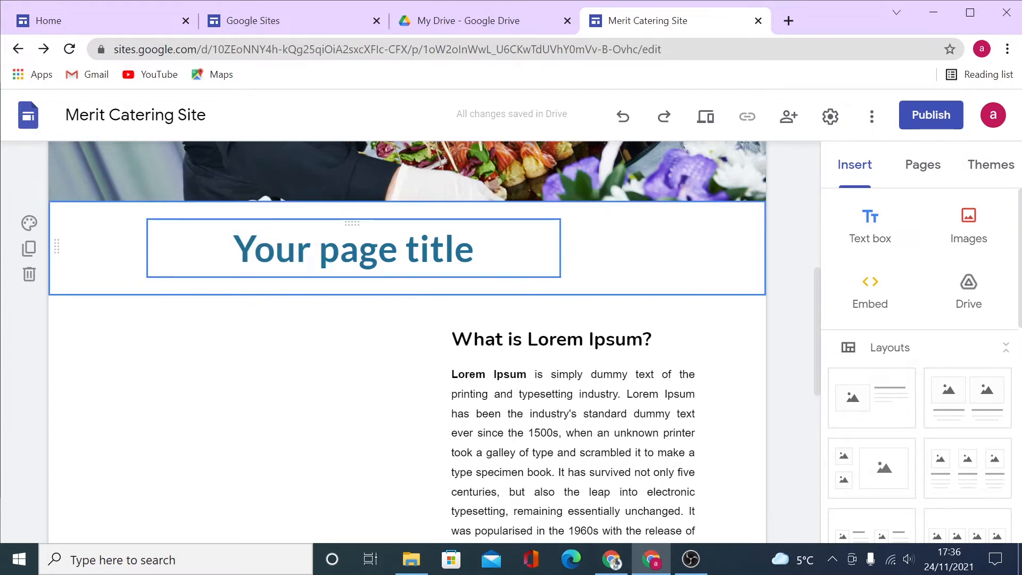
click(30, 275)
Double-click the empty left area beside the Lorem Ipsum text to open the quick-insert wheel.
scroll(287, 302, down, 5)
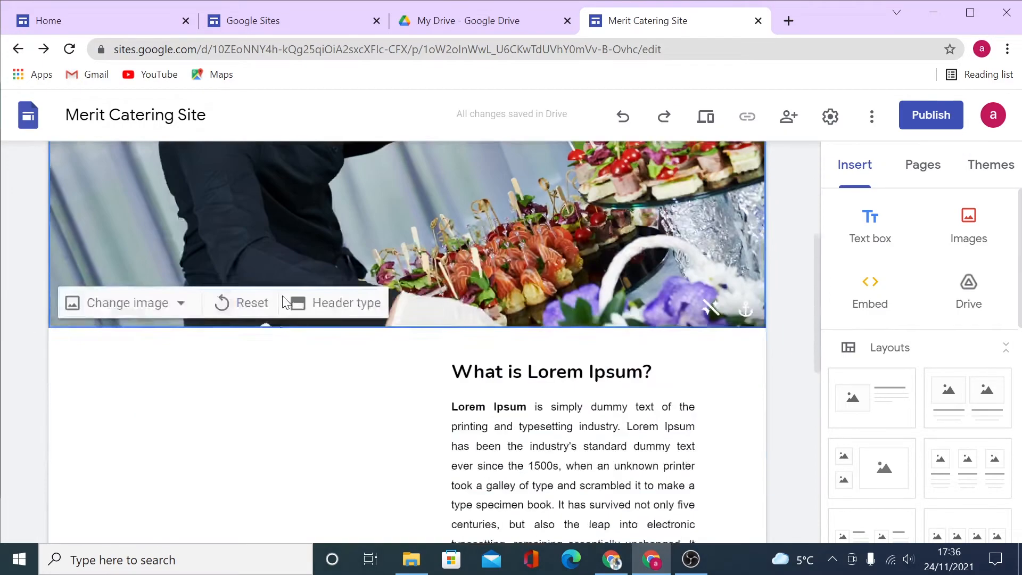
scroll(283, 310, down, 4)
scroll(105, 303, up, 3)
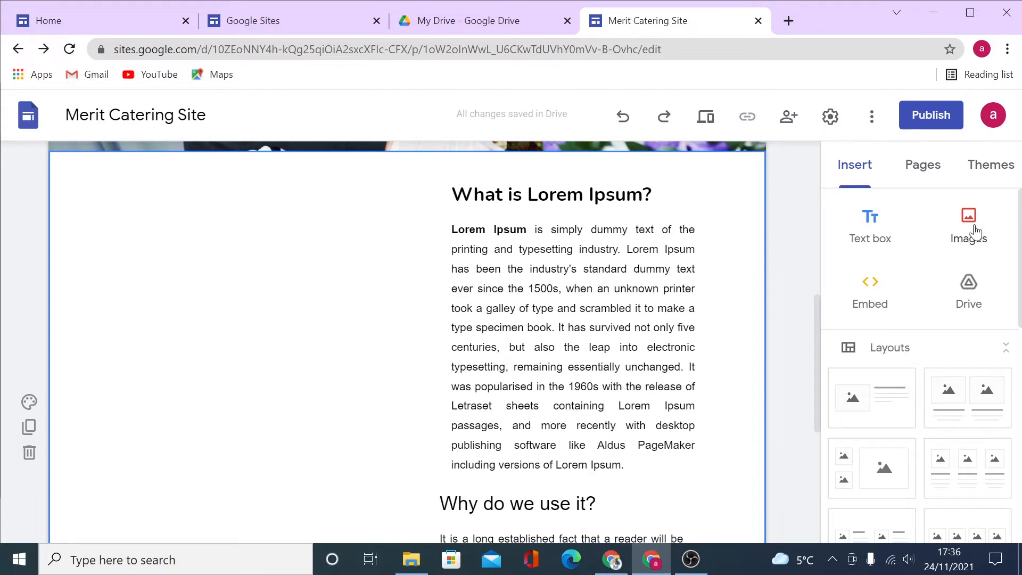
double_click(162, 302)
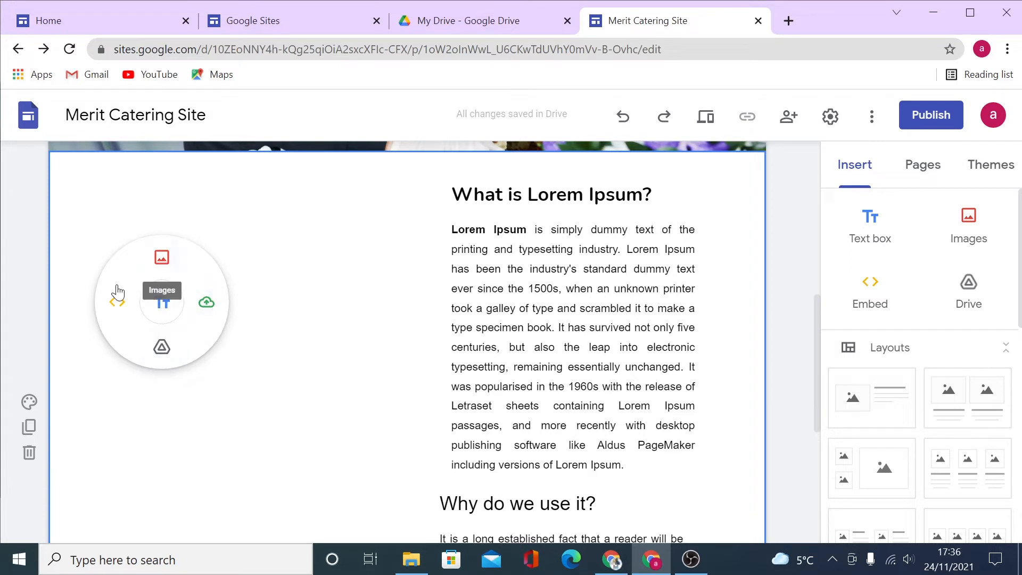
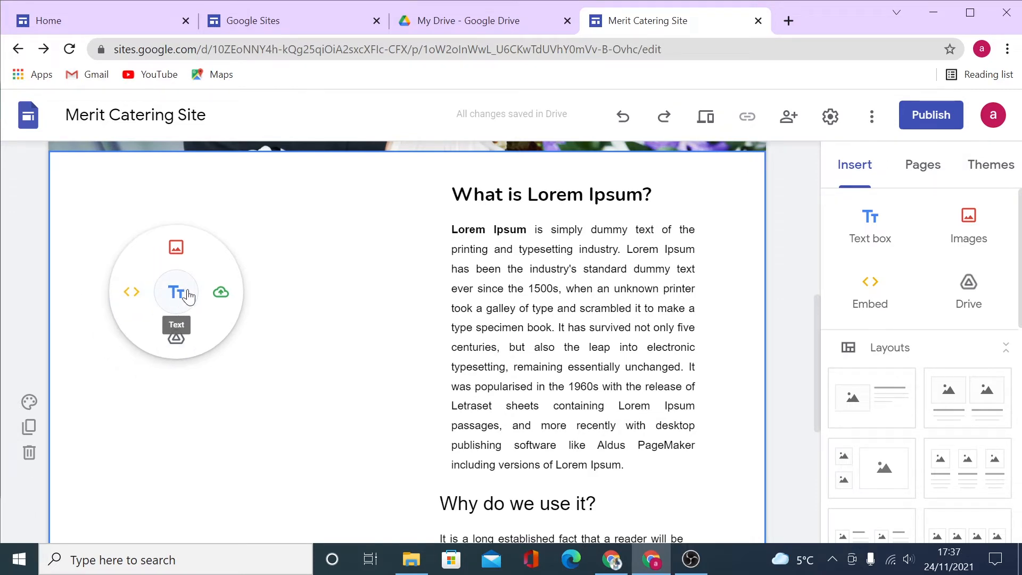
Upload the 'Untitled design (41)' photo into the placeholder beside the Lorem Ipsum text.
click(223, 290)
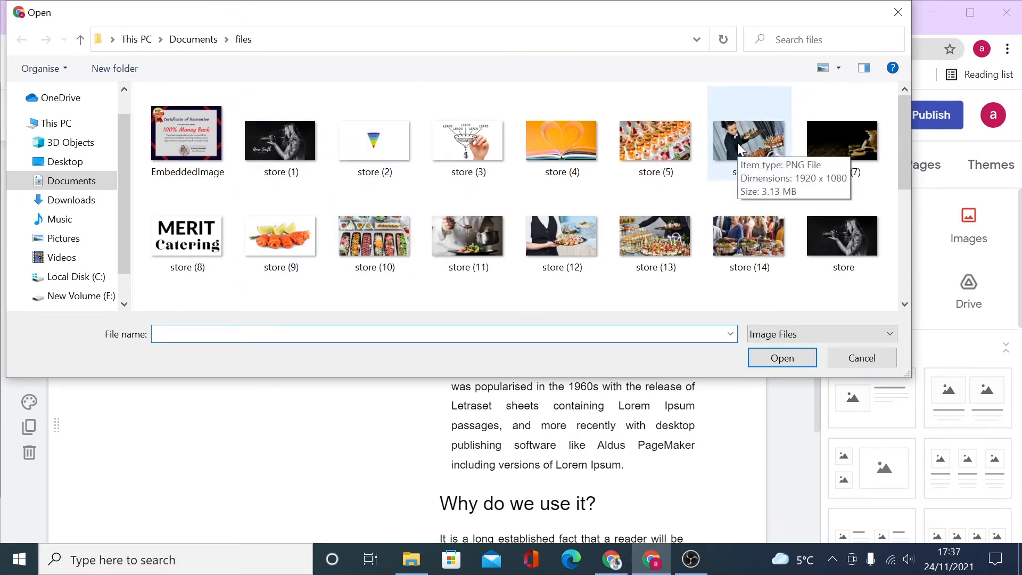
scroll(736, 151, down, 1)
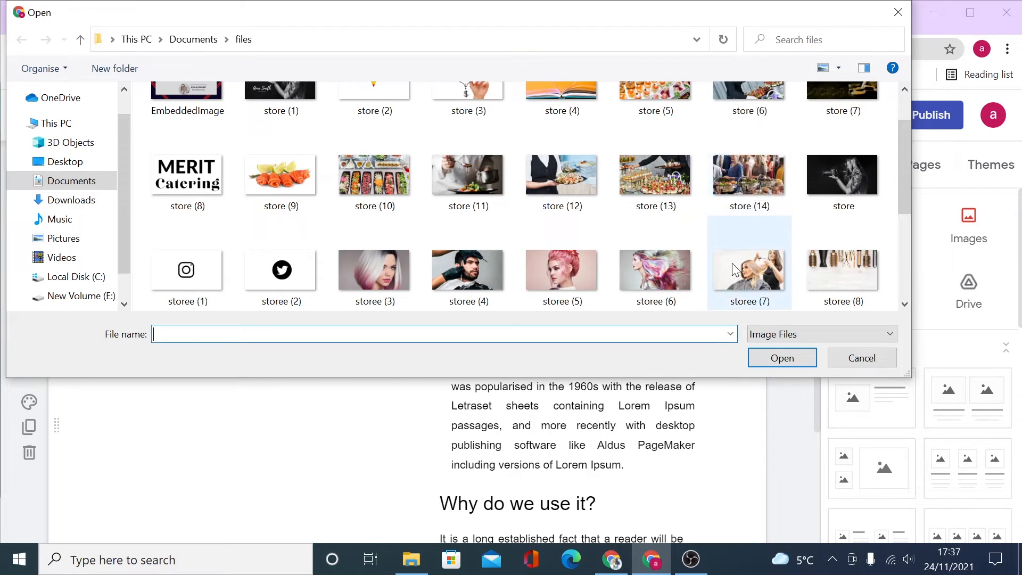
scroll(719, 259, down, 2)
click(187, 244)
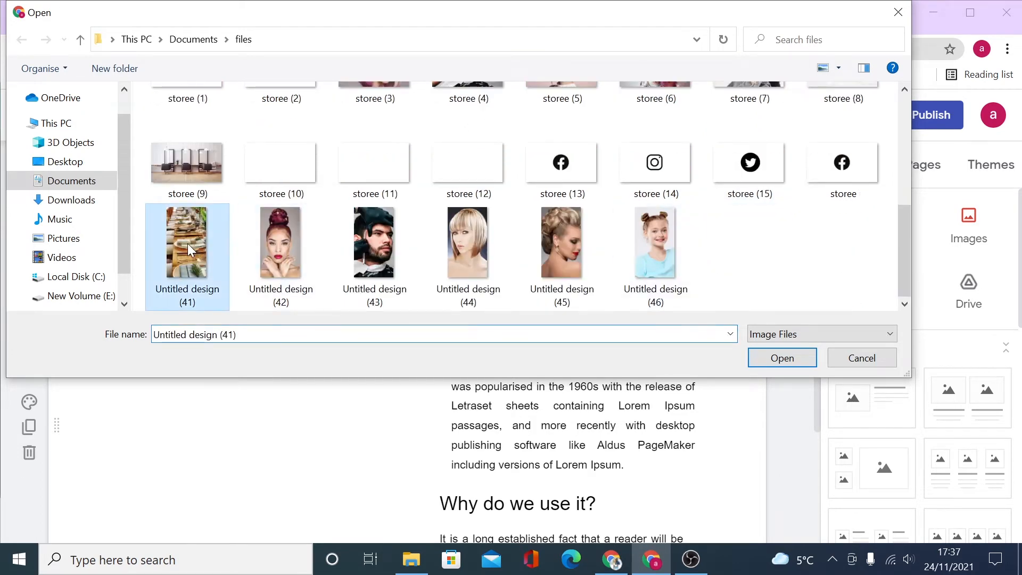
click(782, 358)
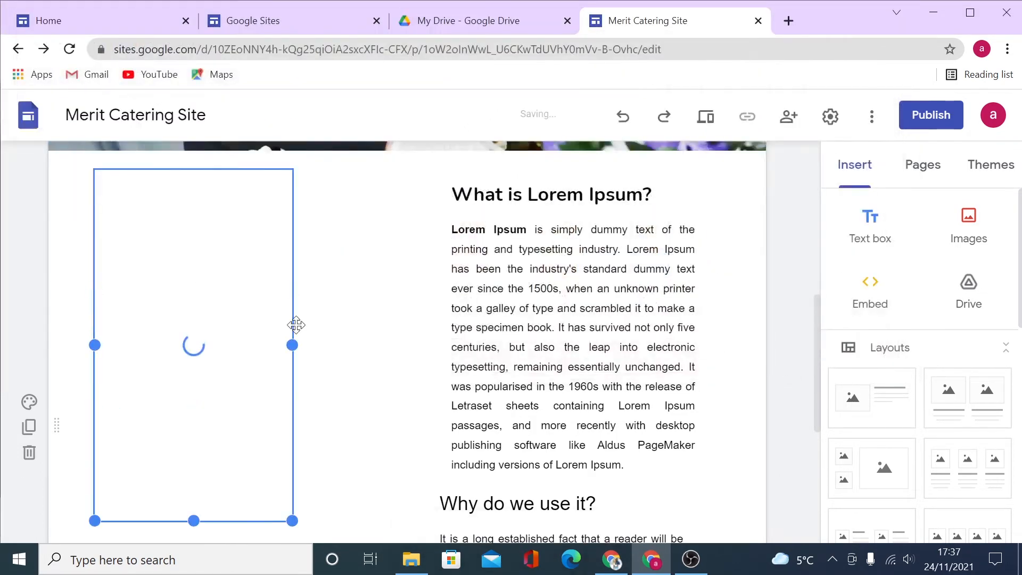
Widen the table-setting photo toward the Lorem Ipsum text.
scroll(213, 368, down, 3)
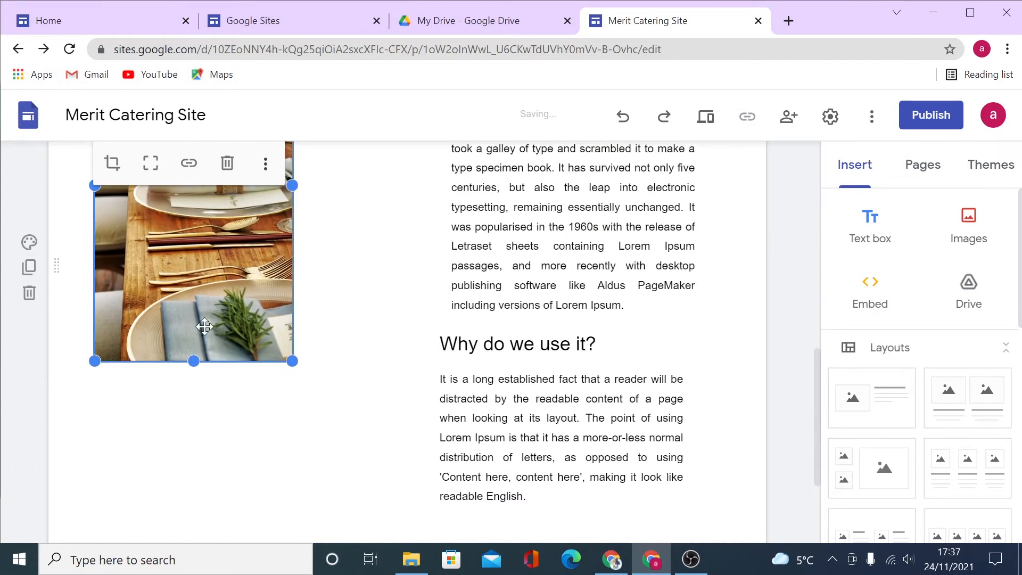
scroll(274, 340, up, 3)
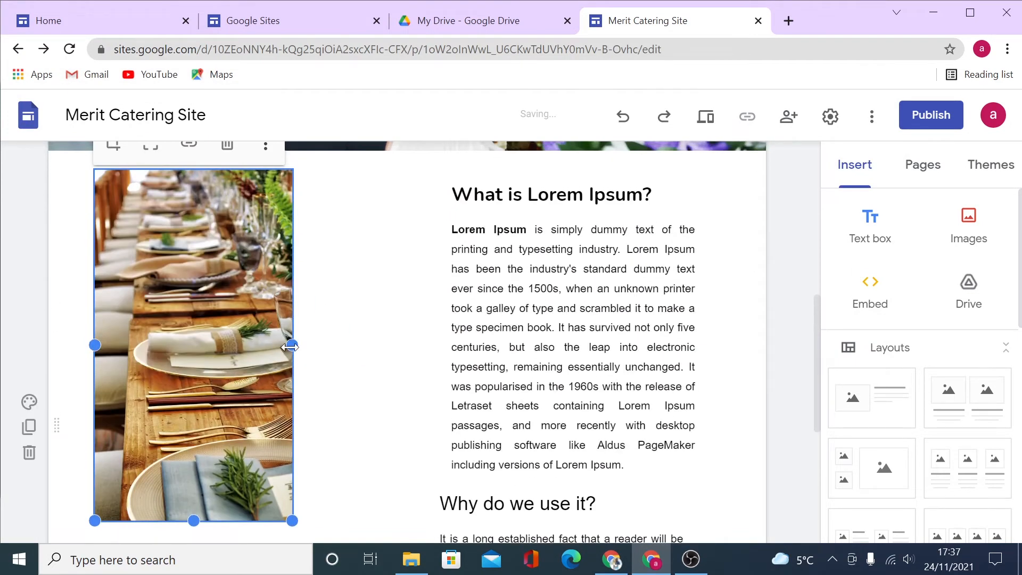
drag(290, 347, 321, 354)
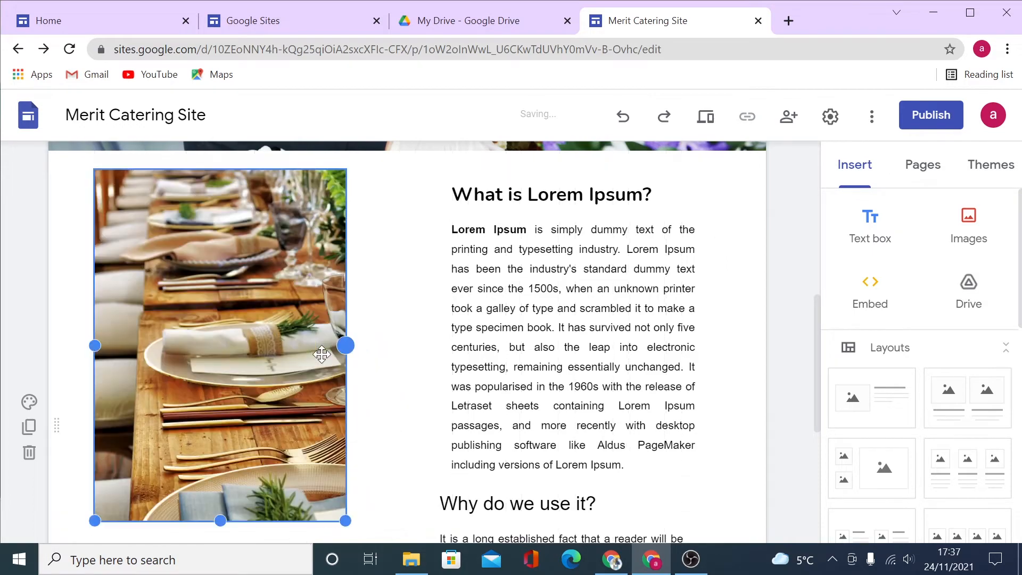
scroll(347, 401, up, 5)
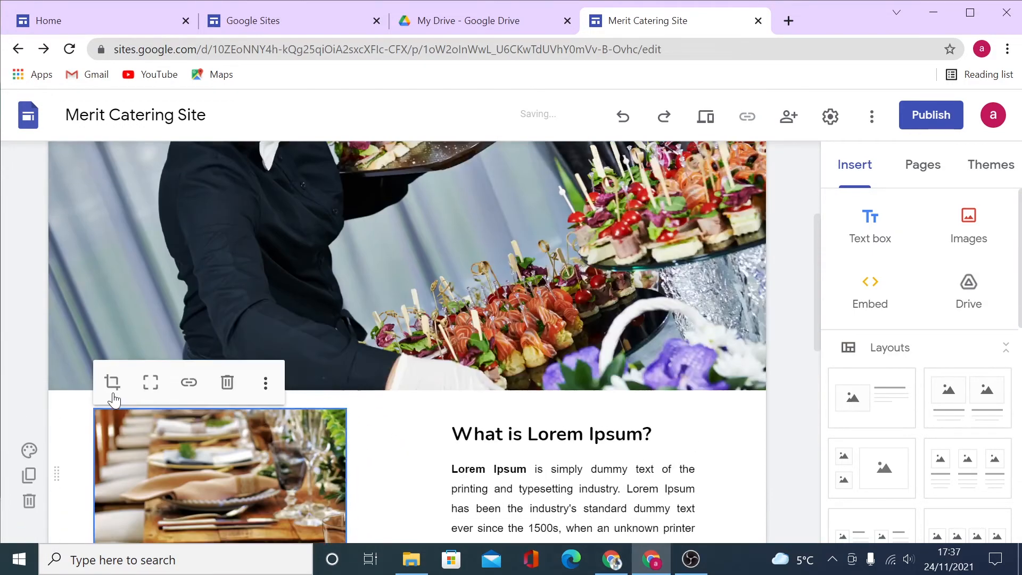
Try the crop zoom, keep the photo as is, then show it uncropped at full height.
click(113, 392)
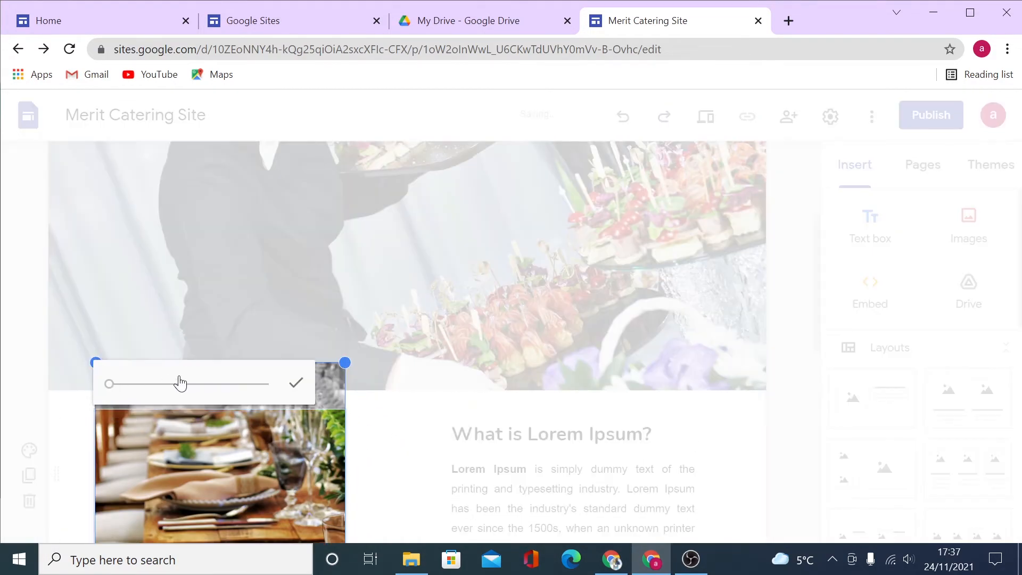
scroll(178, 382, down, 3)
mouse_move(109, 232)
mouse_down()
mouse_move(238, 226)
mouse_move(101, 240)
mouse_up()
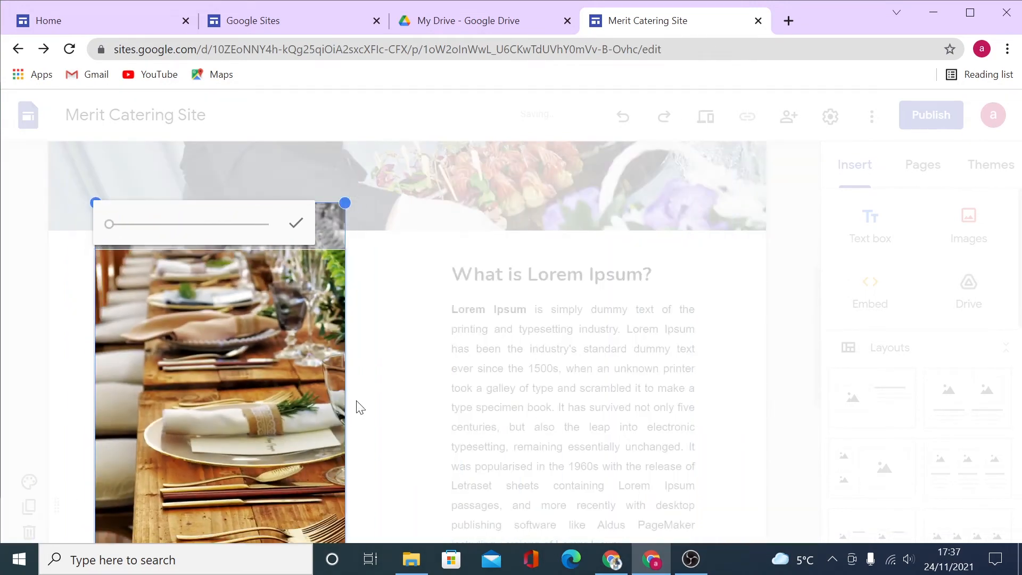
click(379, 401)
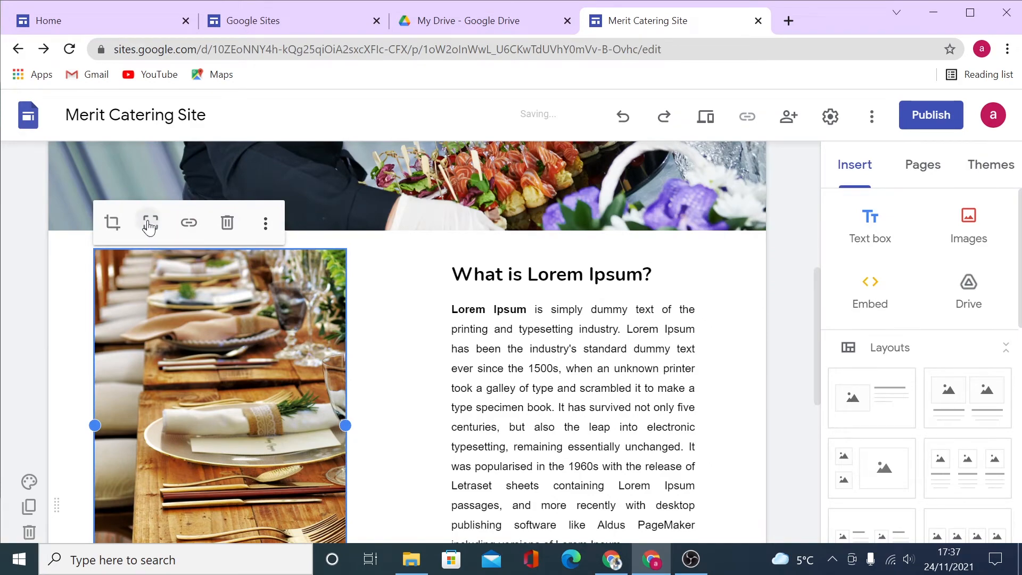
click(150, 227)
scroll(410, 373, down, 3)
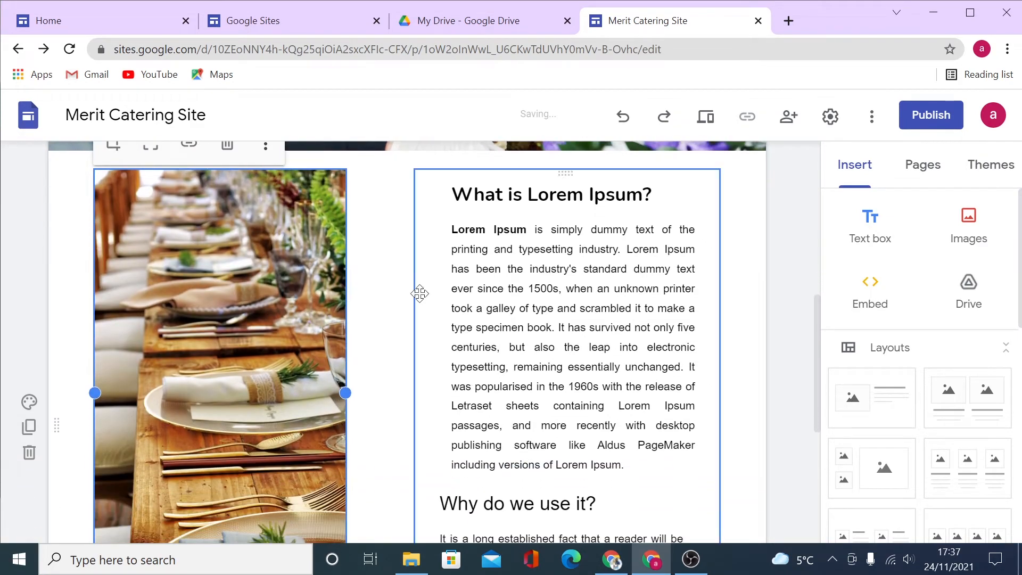
scroll(261, 420, down, 1)
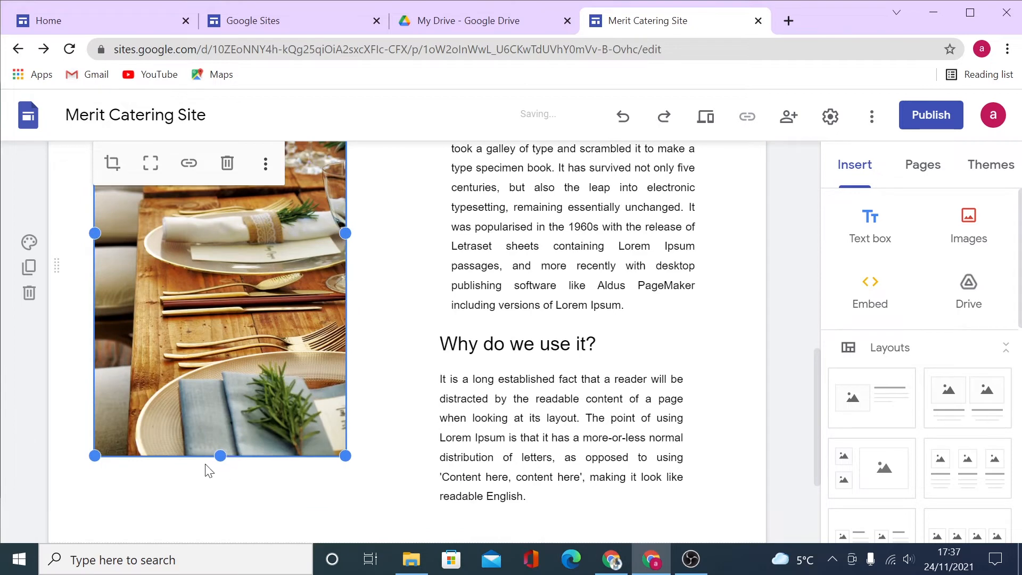
scroll(231, 438, up, 3)
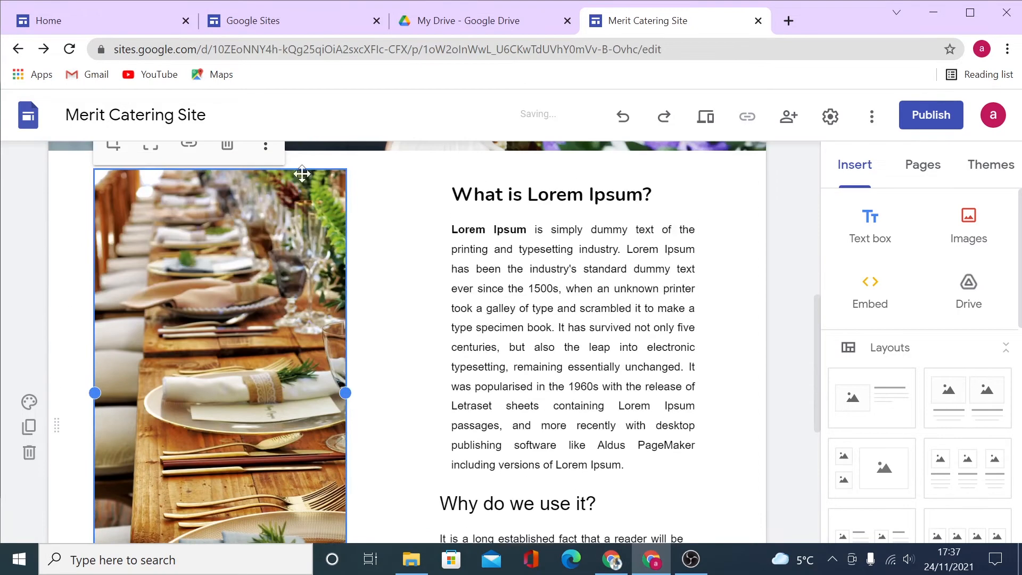
scroll(256, 362, up, 2)
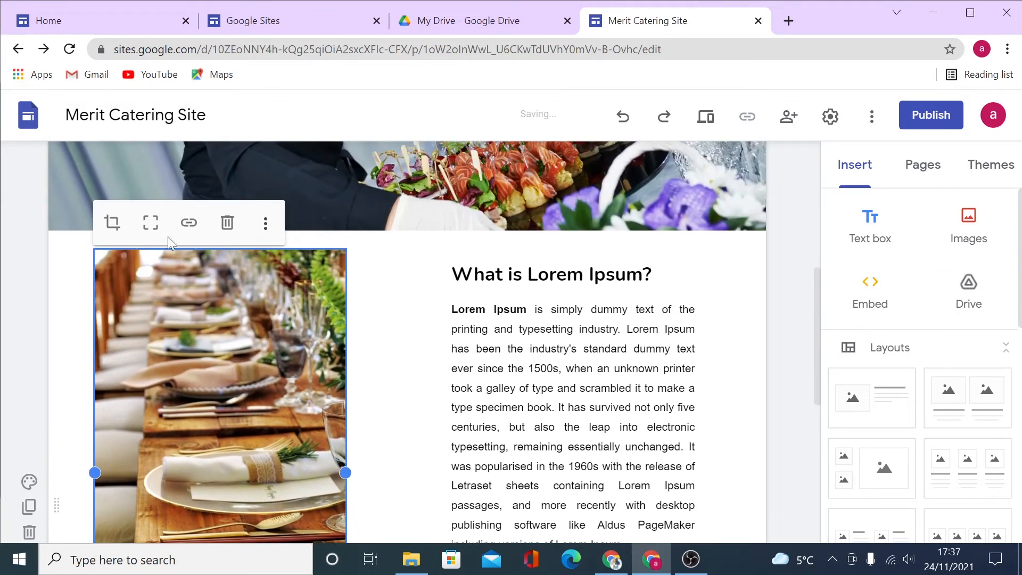
click(190, 224)
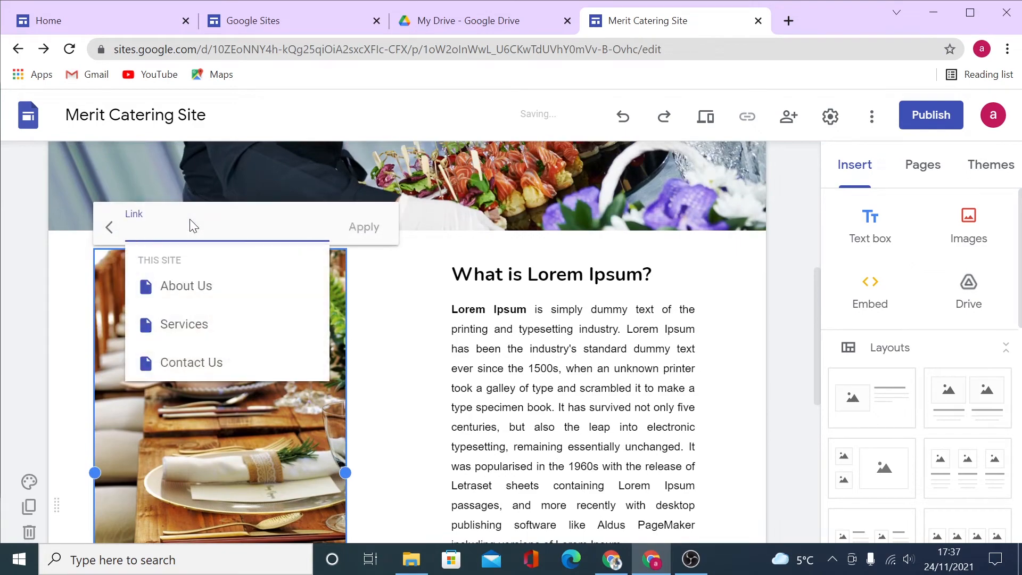
scroll(204, 365, down, 1)
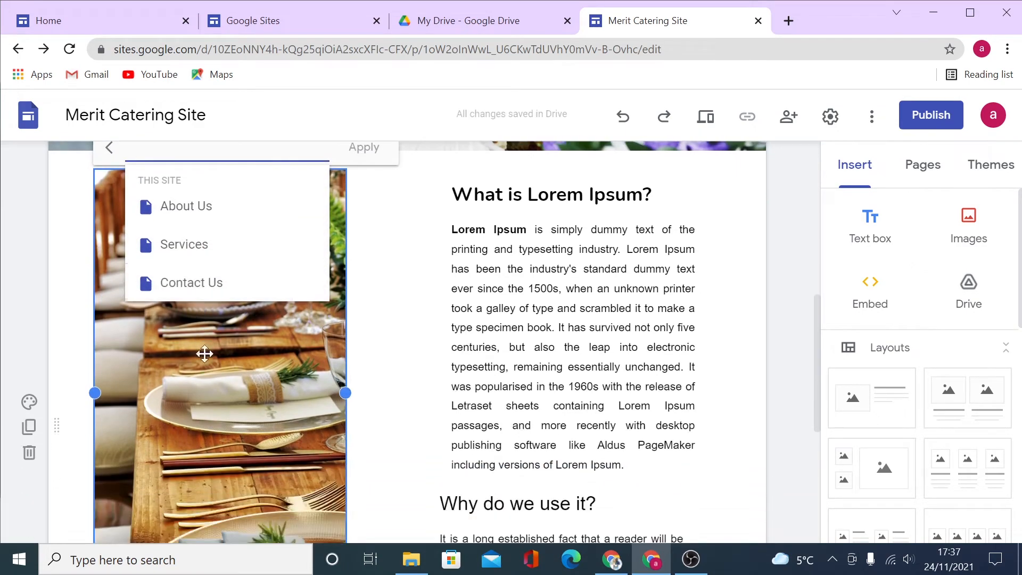
scroll(221, 358, up, 2)
right_click(168, 309)
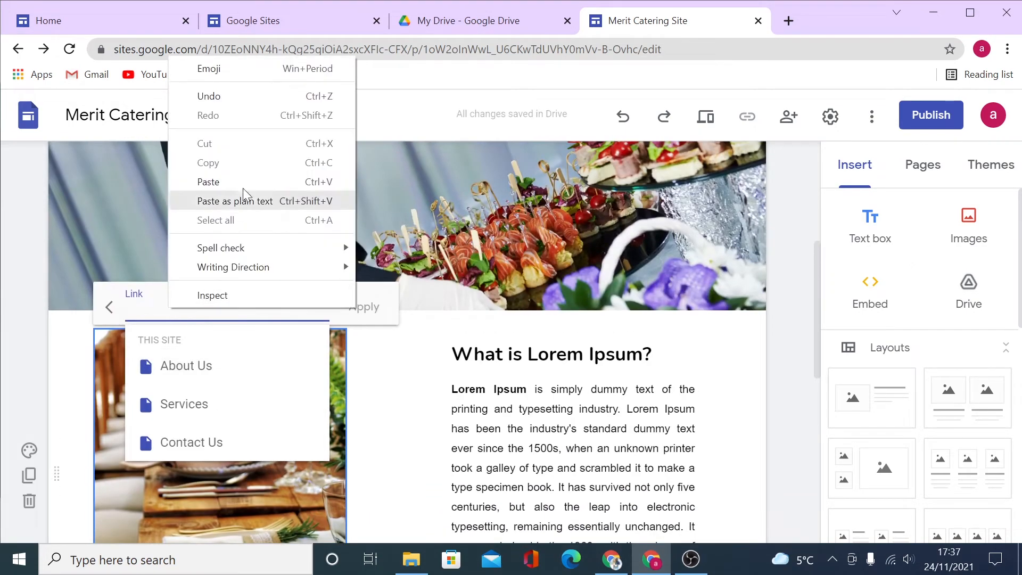
click(395, 411)
click(223, 416)
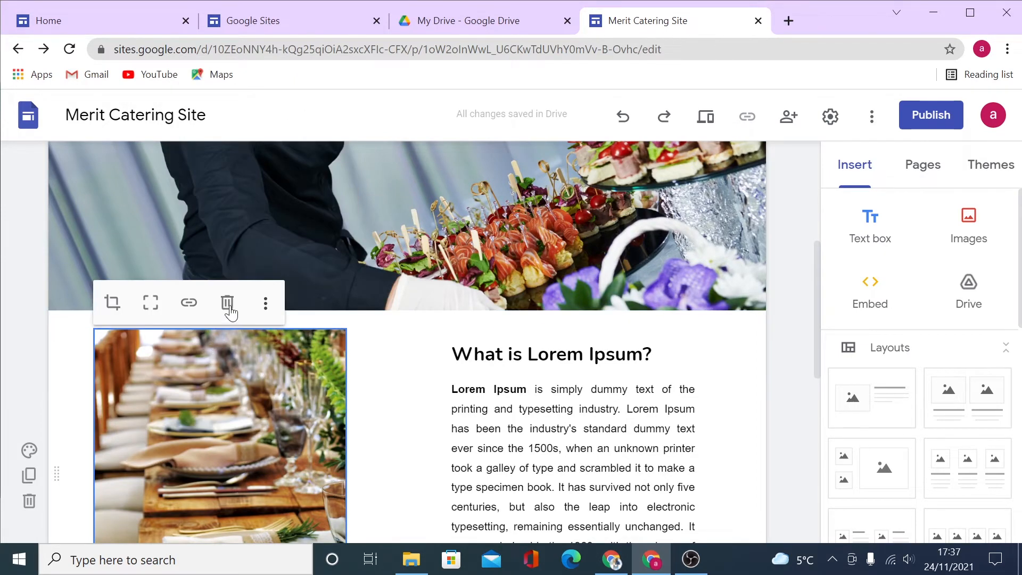
click(265, 306)
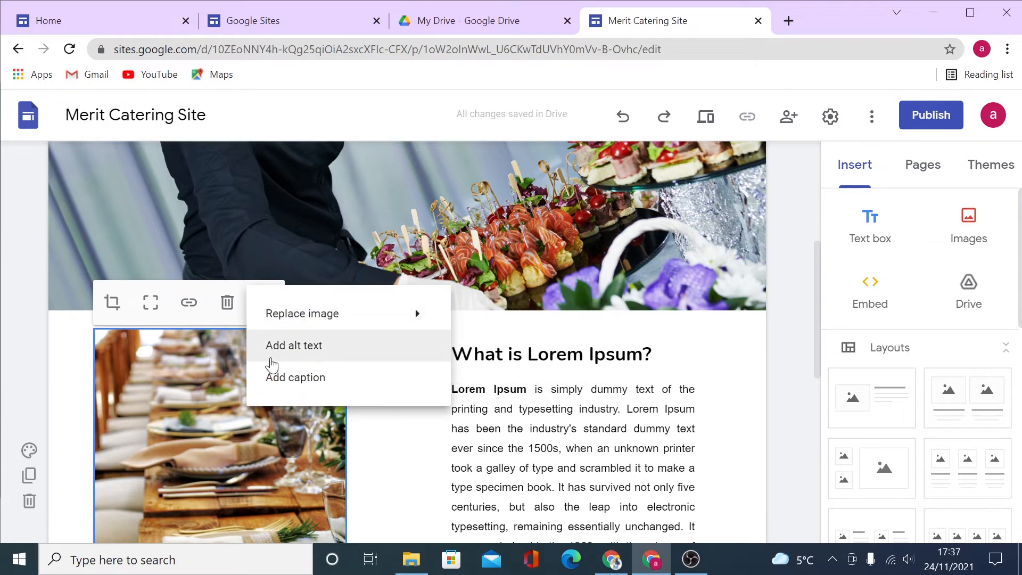
mouse_move(308, 313)
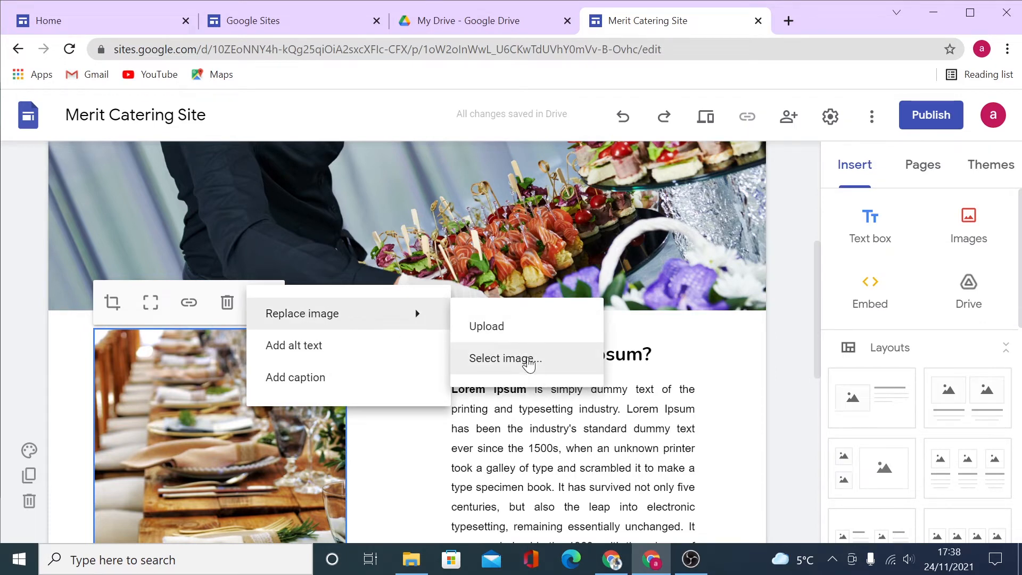
click(755, 458)
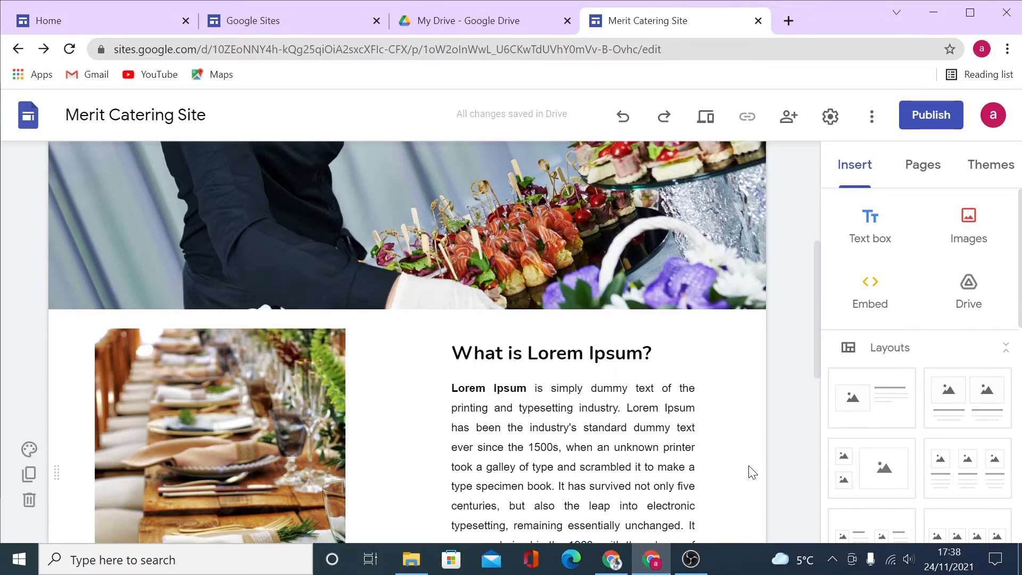
scroll(752, 354, down, 6)
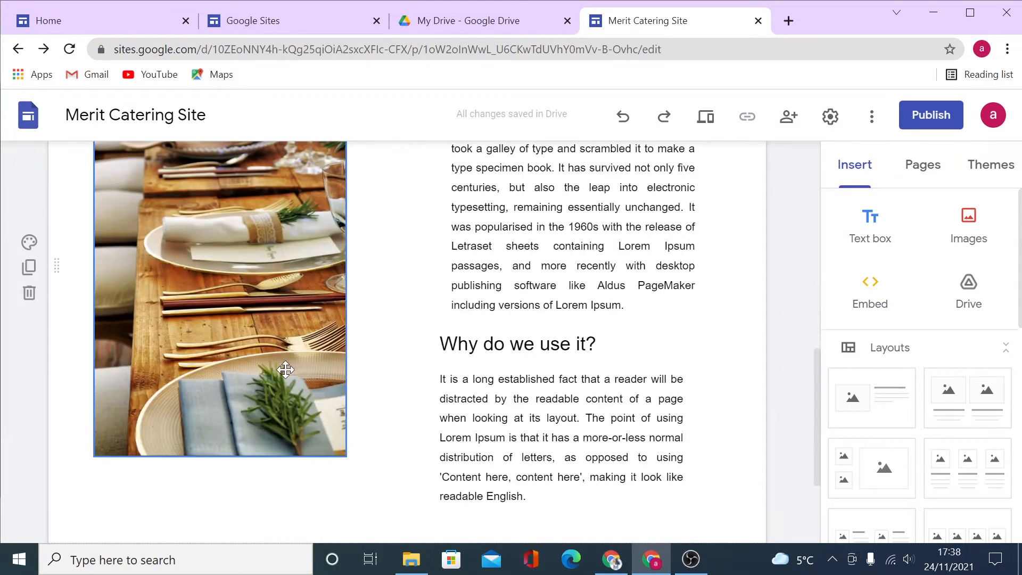
scroll(285, 371, down, 1)
scroll(340, 413, up, 6)
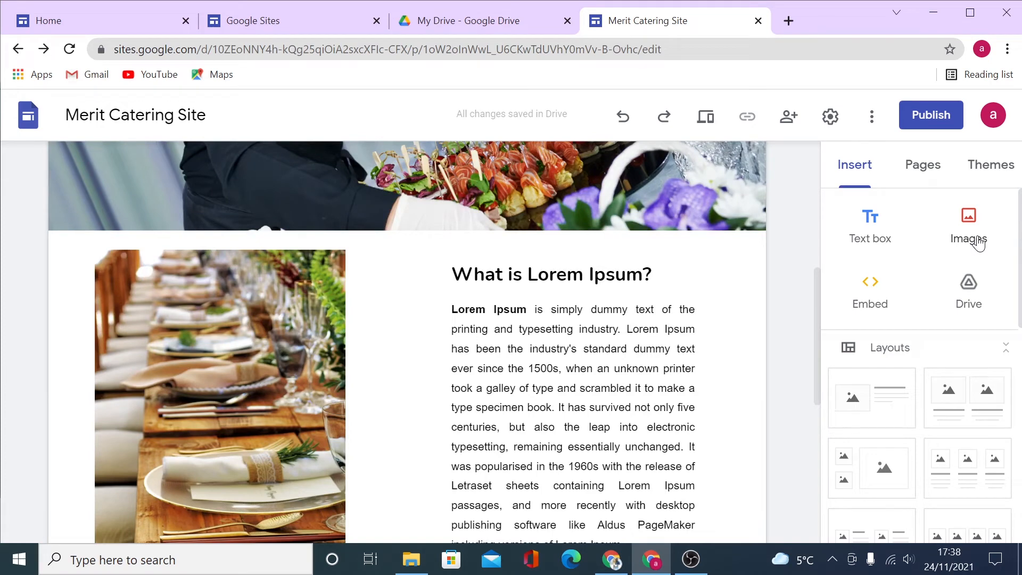
Look over the Embed dialog's URL and Embed code options, then cancel without inserting anything.
click(866, 304)
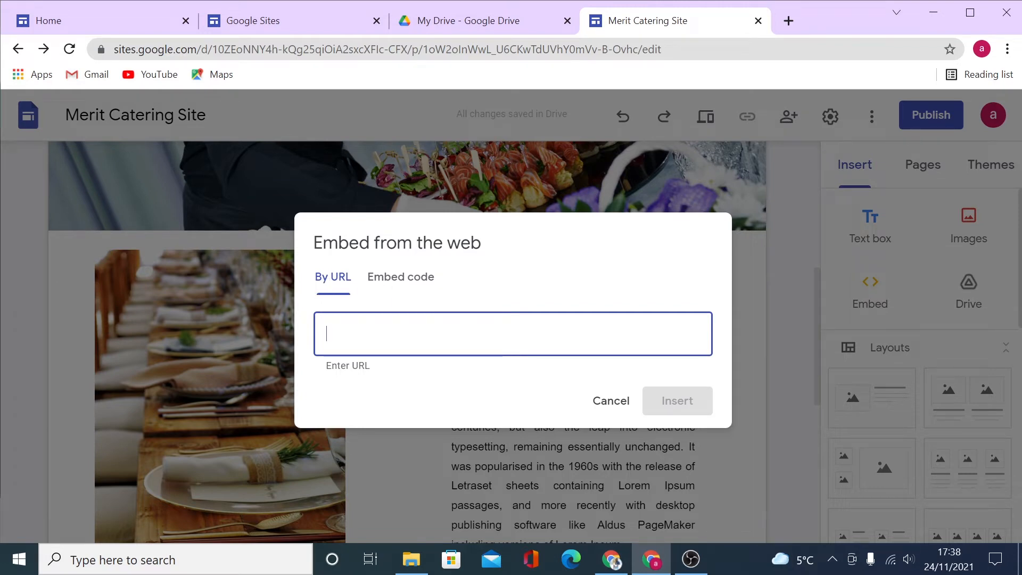
right_click(353, 332)
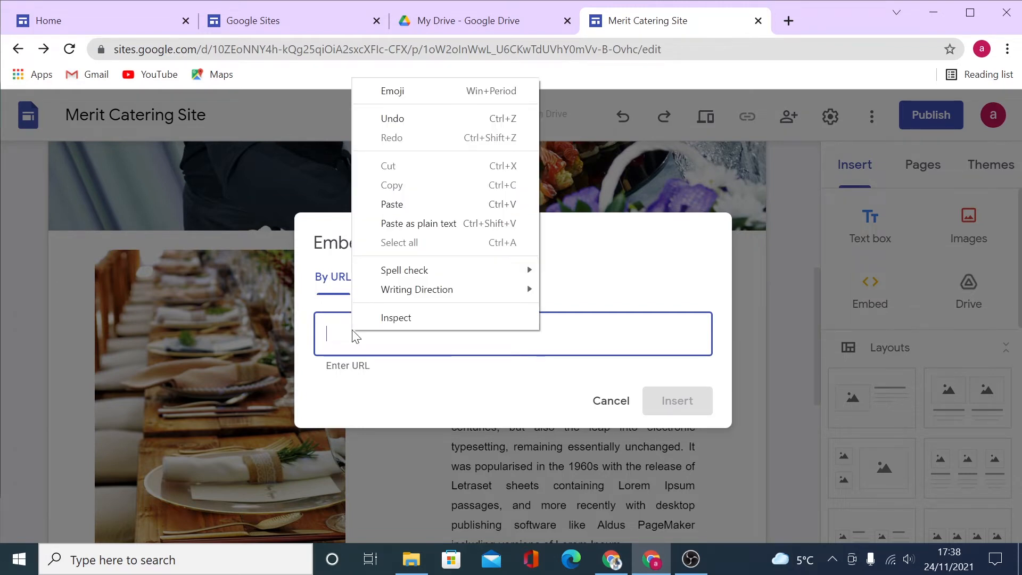
click(436, 348)
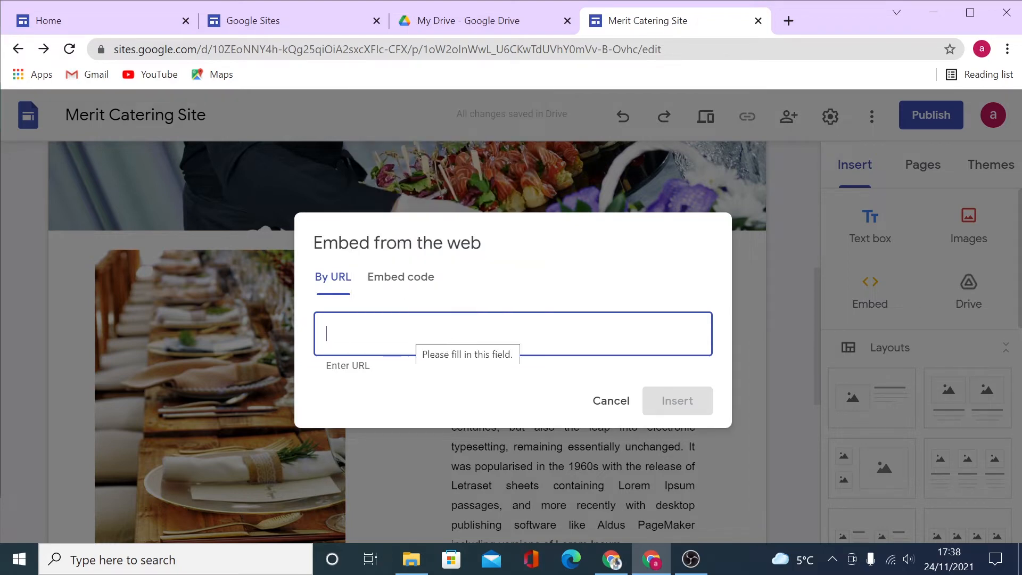
click(416, 279)
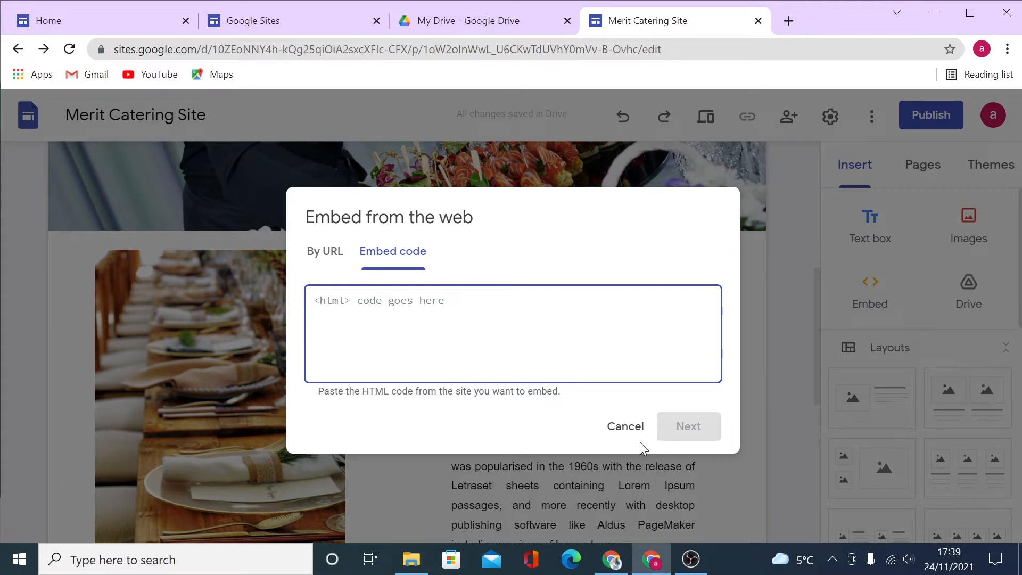
click(621, 435)
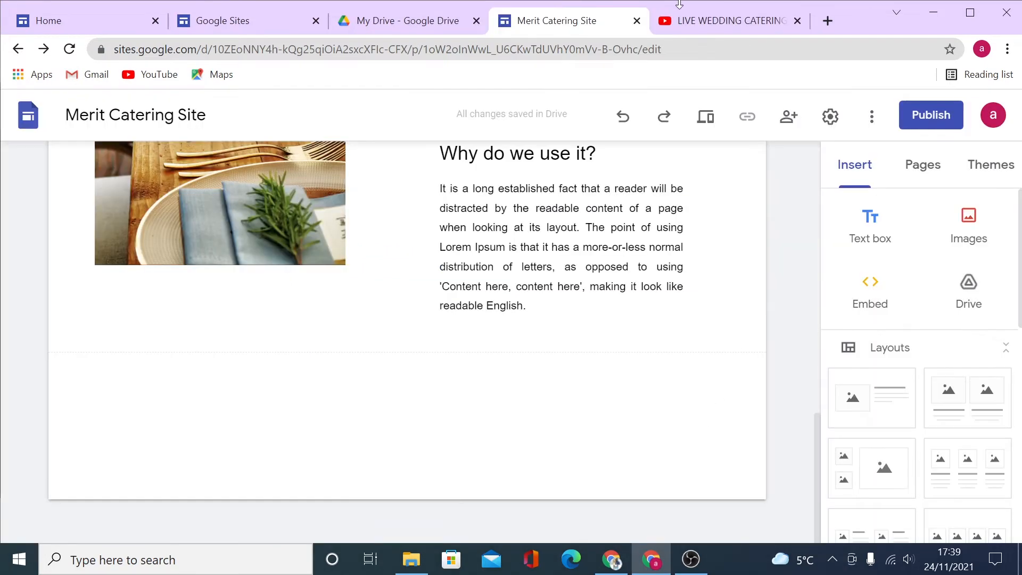
Copy the LIVE WEDDING CATERING !!! video's YouTube address and reopen the site's Embed dialog.
click(722, 28)
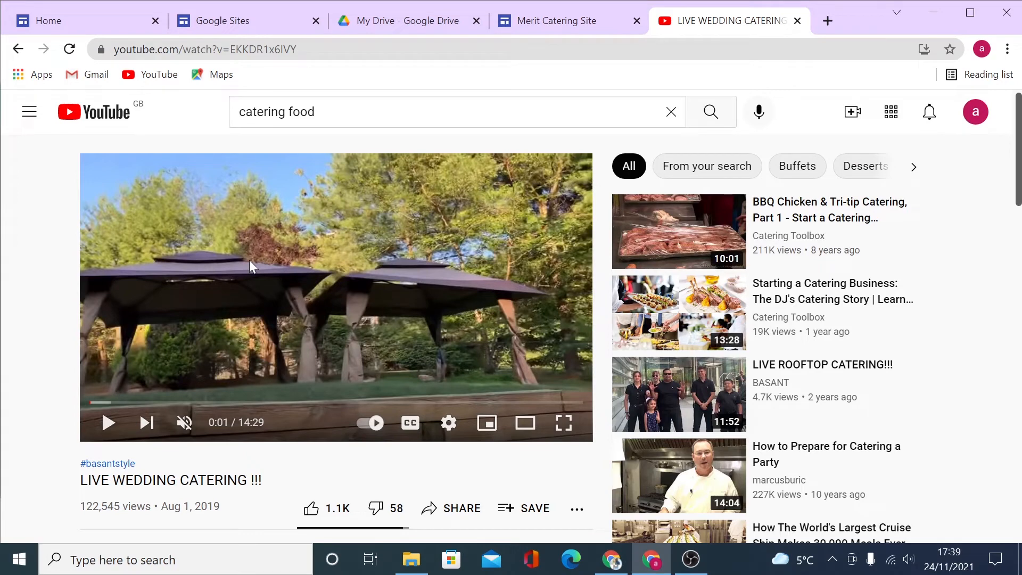
double_click(326, 49)
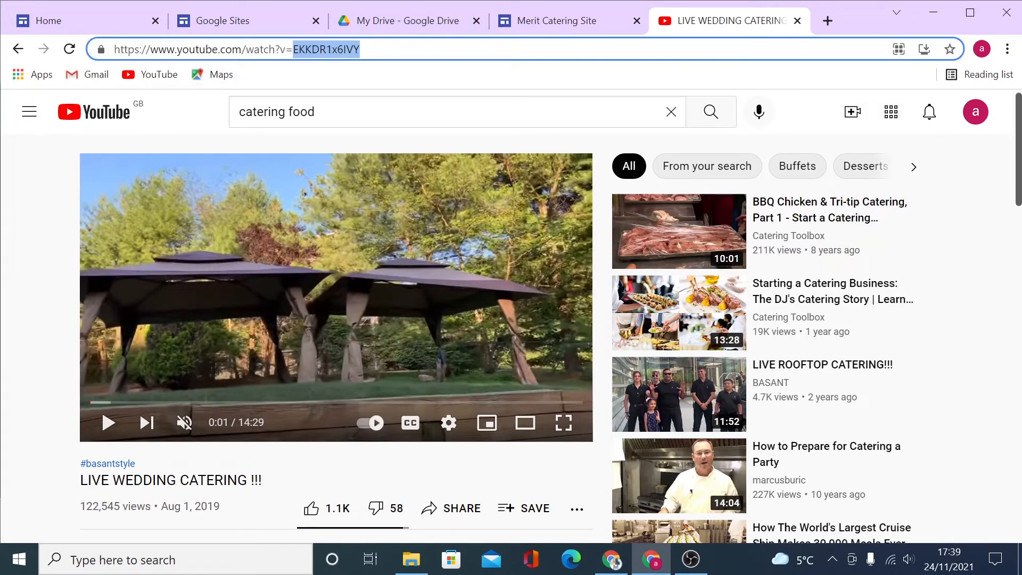
double_click(231, 50)
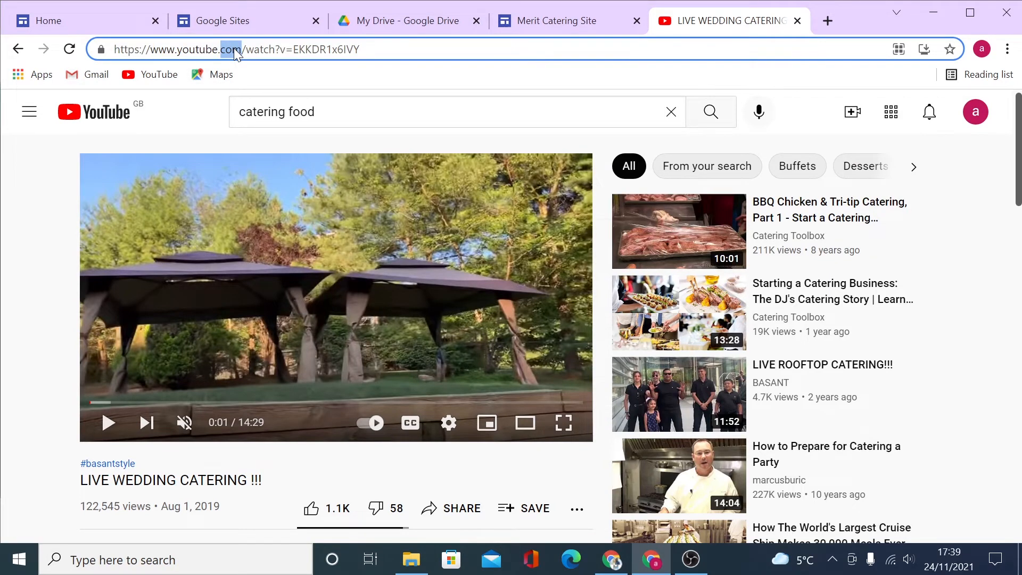
triple_click(236, 49)
right_click(236, 50)
click(304, 143)
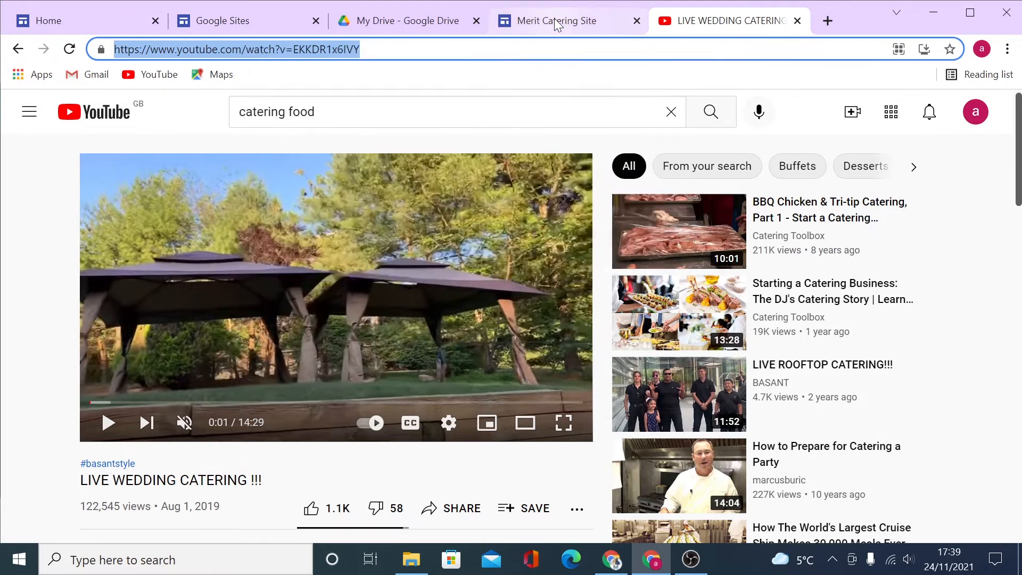
click(559, 21)
click(878, 303)
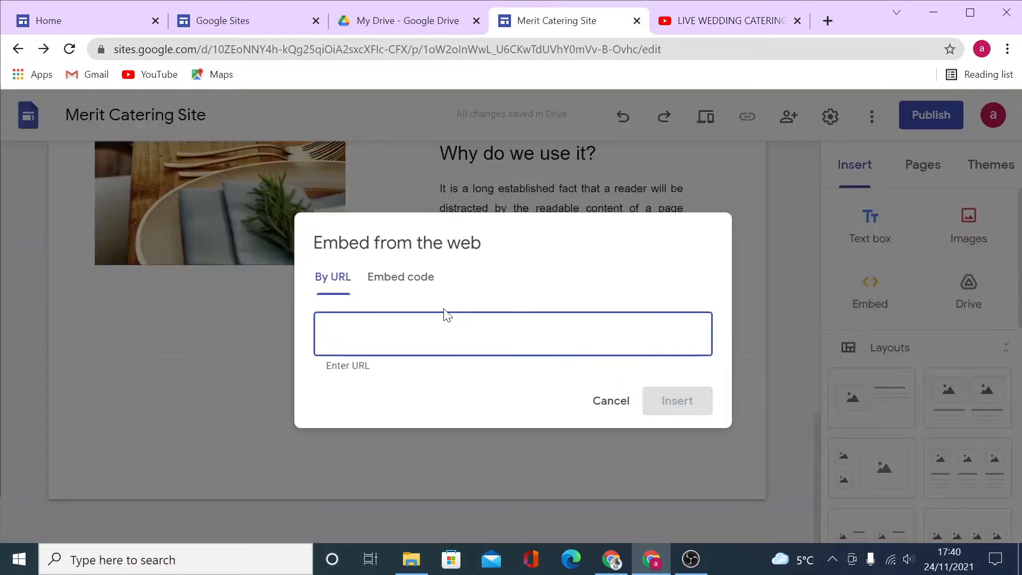
Paste the YouTube video address and insert the embed into the page.
right_click(365, 334)
click(417, 216)
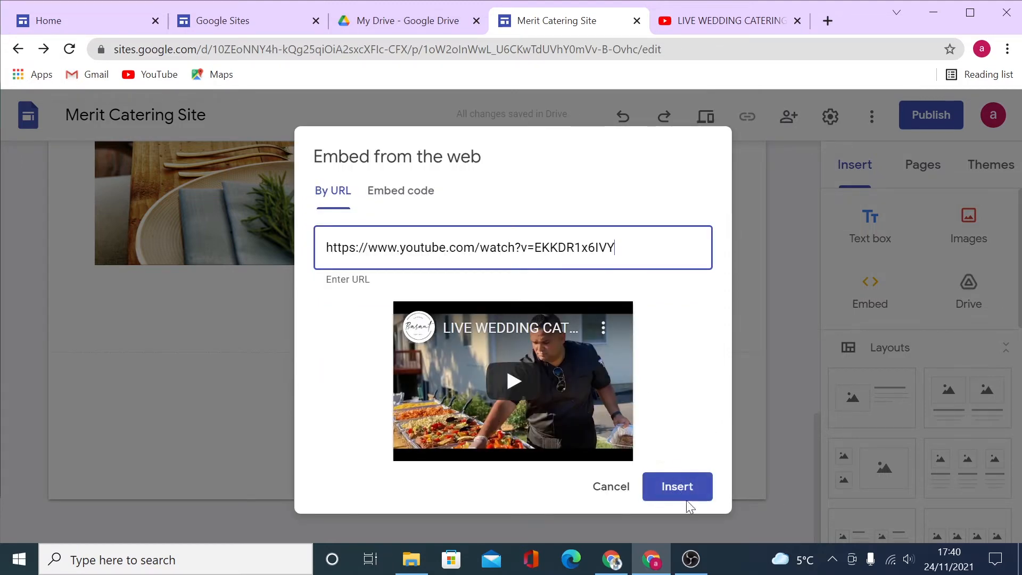
click(676, 493)
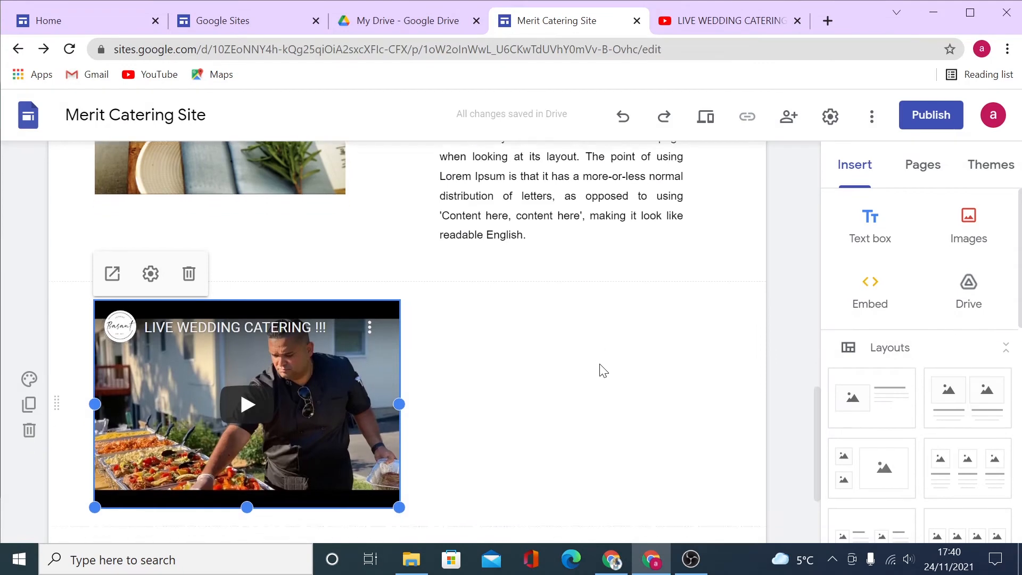
Stretch the video embed to full page width and make it taller.
scroll(603, 371, down, 3)
scroll(603, 371, up, 1)
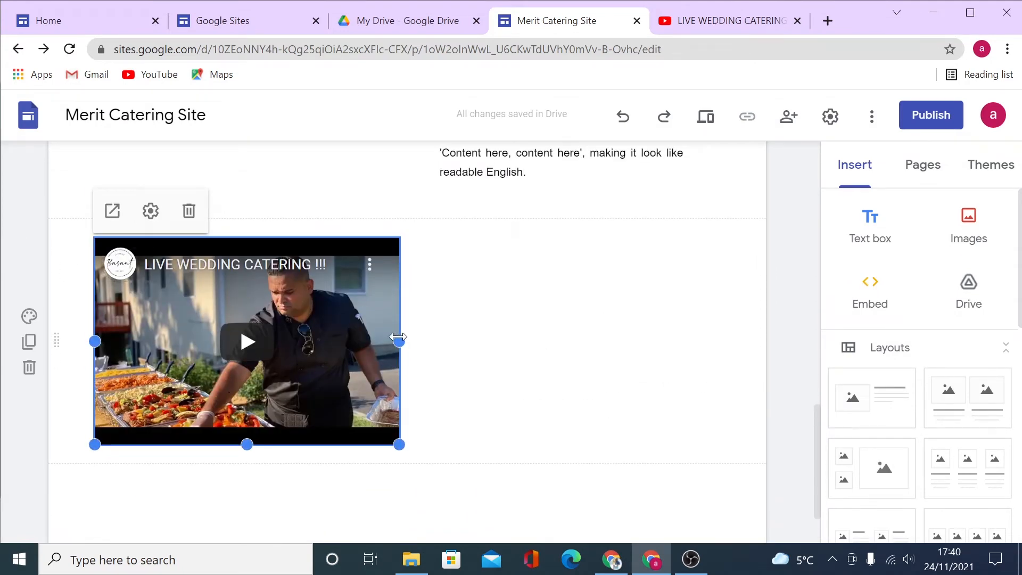
drag(399, 341, 766, 343)
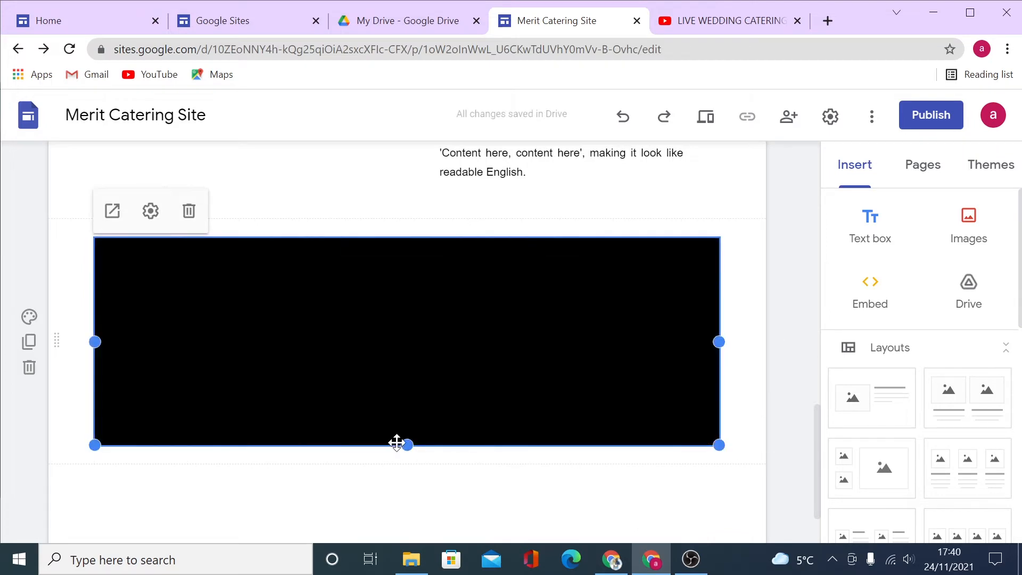
drag(408, 445, 394, 571)
click(748, 429)
scroll(756, 437, up, 2)
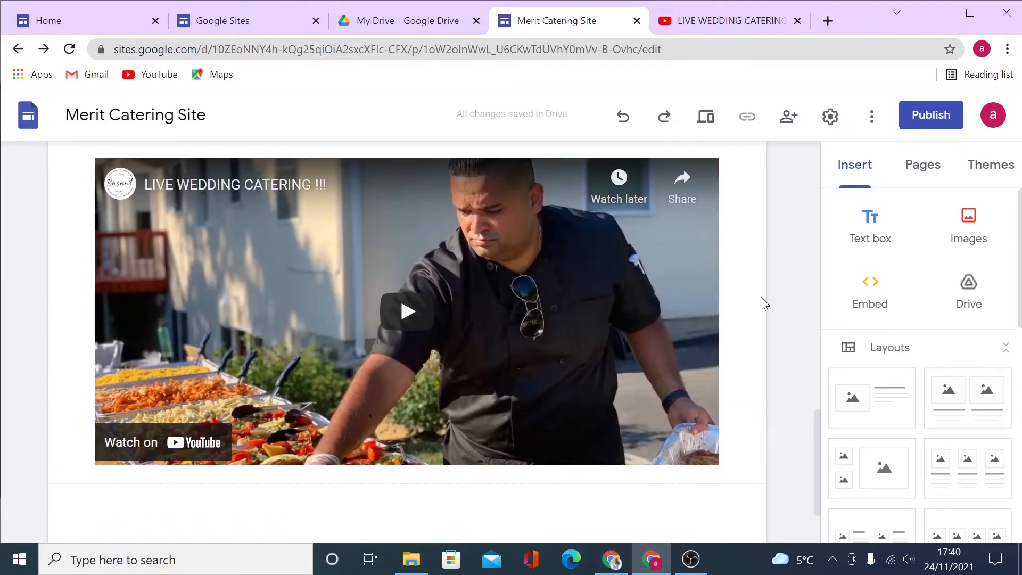
scroll(724, 410, up, 1)
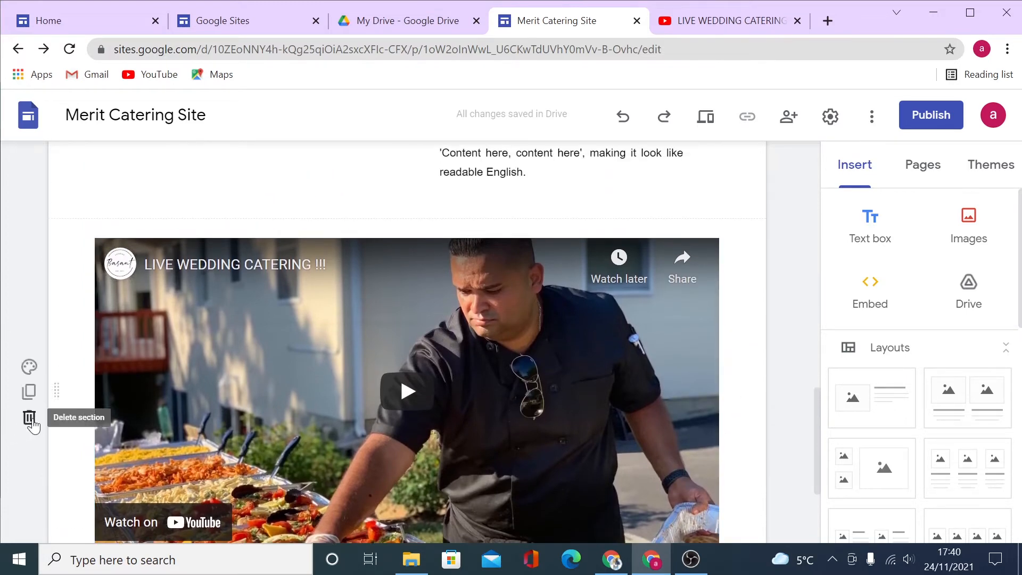
Delete the embedded video's section, leaving 'Why do we use it?' as the last section.
click(29, 417)
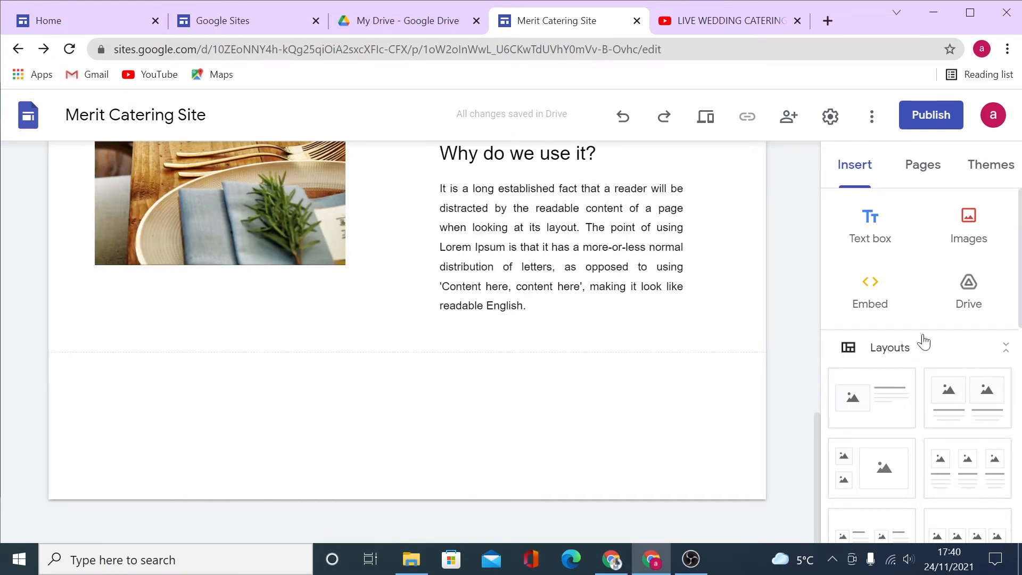
scroll(883, 349, down, 4)
scroll(886, 351, up, 2)
scroll(887, 353, up, 1)
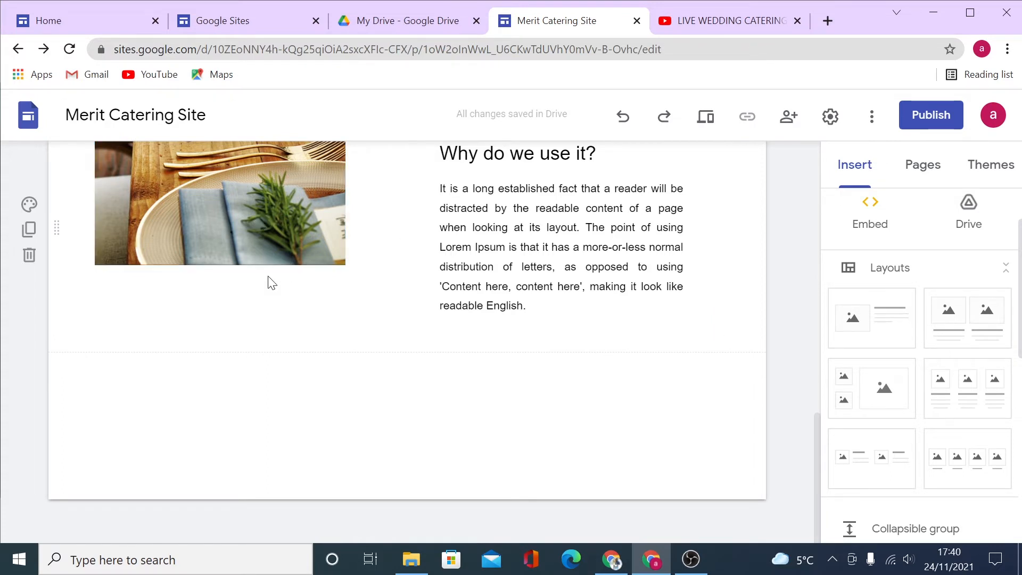
scroll(929, 437, down, 2)
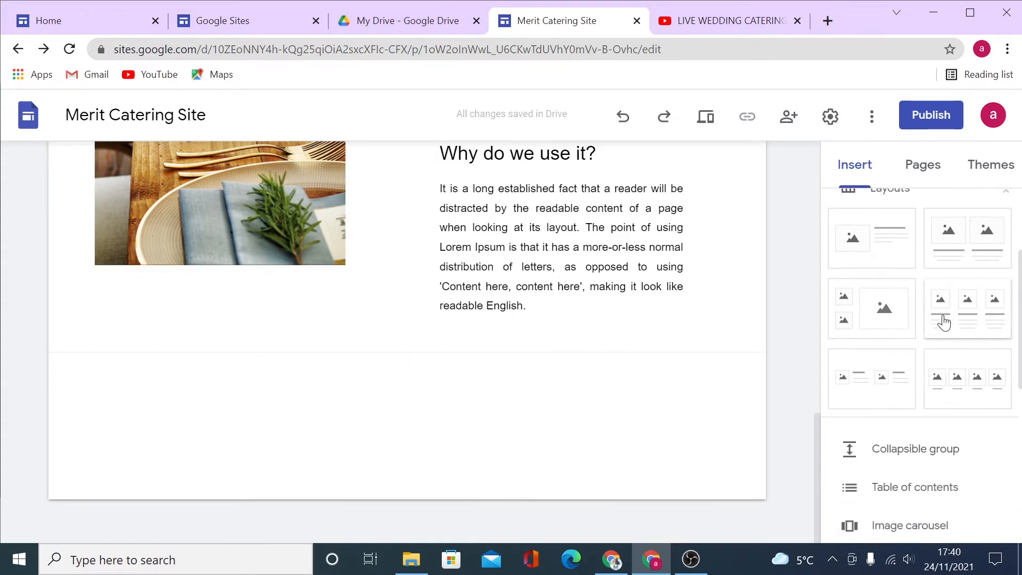
click(963, 313)
click(193, 336)
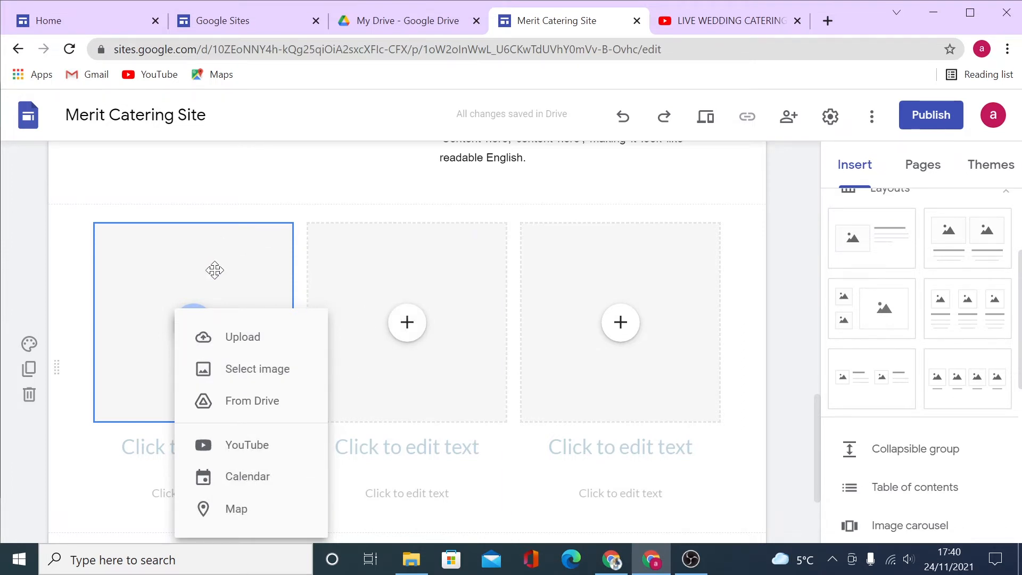
click(317, 214)
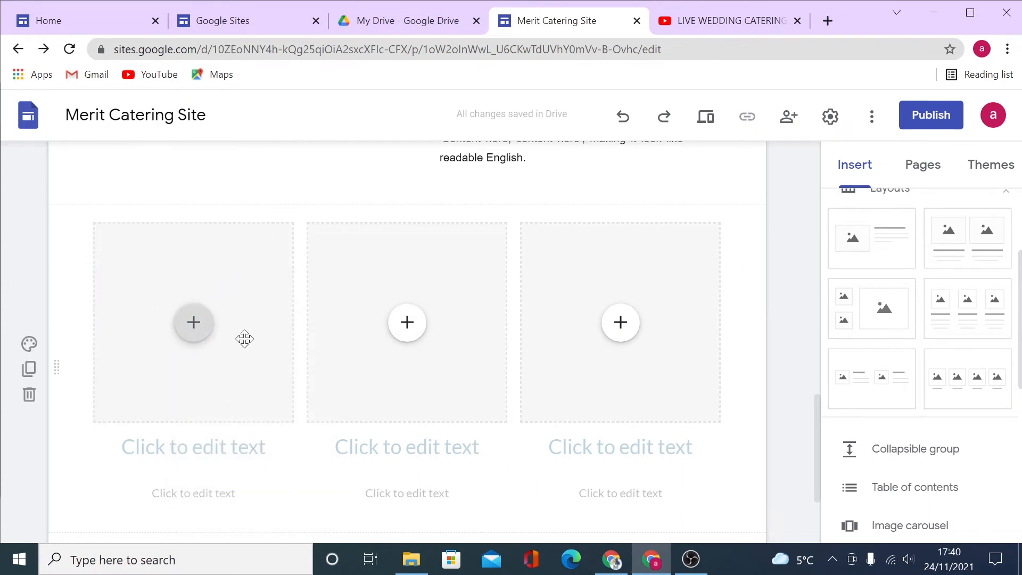
scroll(958, 346, down, 4)
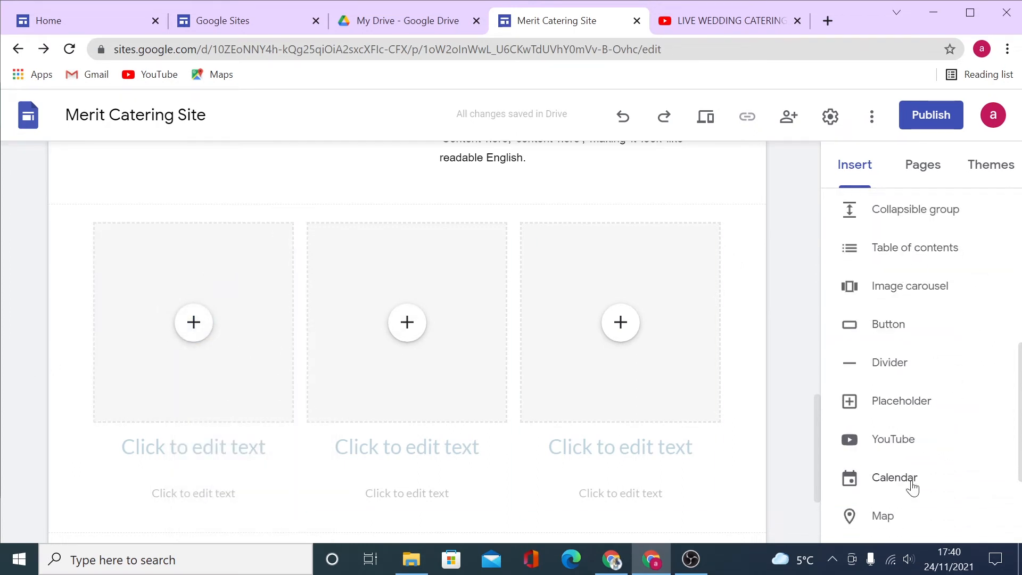
scroll(911, 479, down, 3)
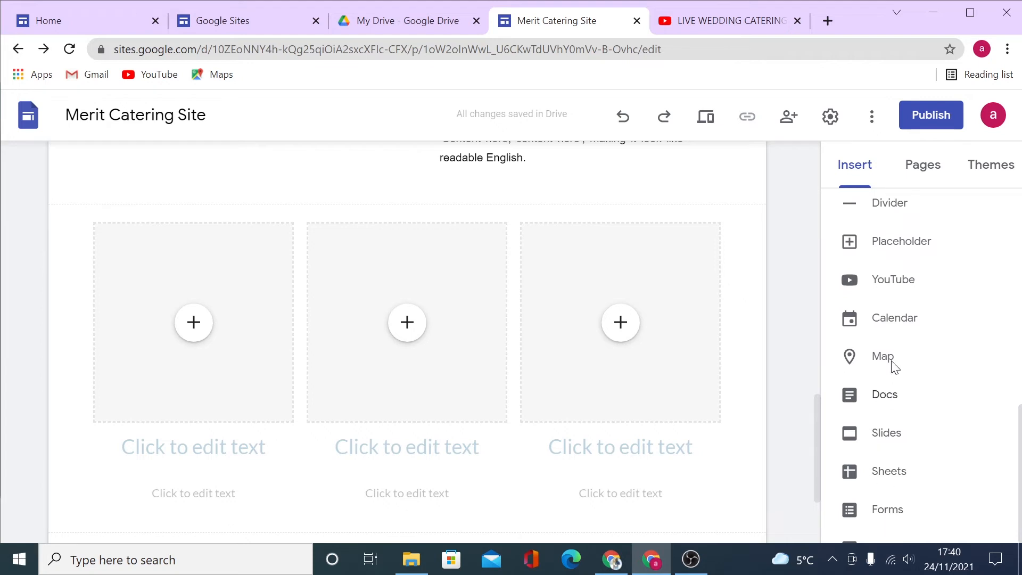
scroll(919, 479, up, 7)
scroll(950, 477, down, 3)
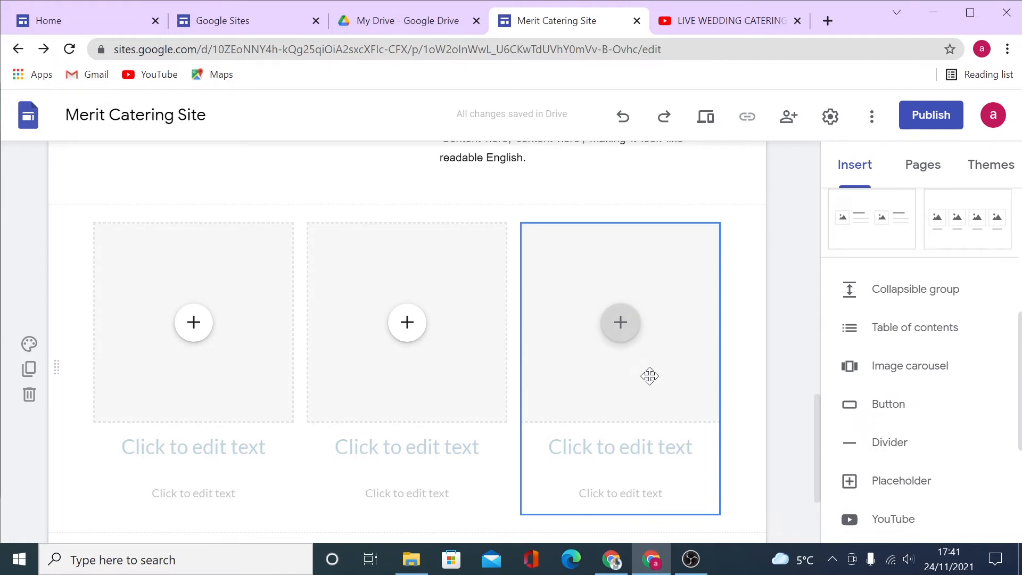
click(30, 395)
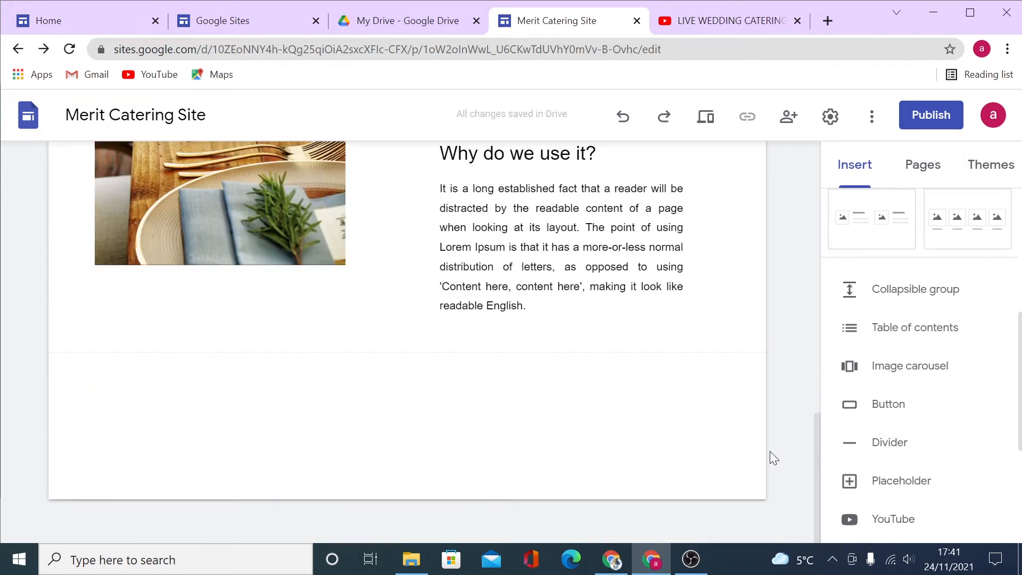
Add a collapsible group below the Lorem Ipsum section and title it 'question 1'.
scroll(772, 456, up, 1)
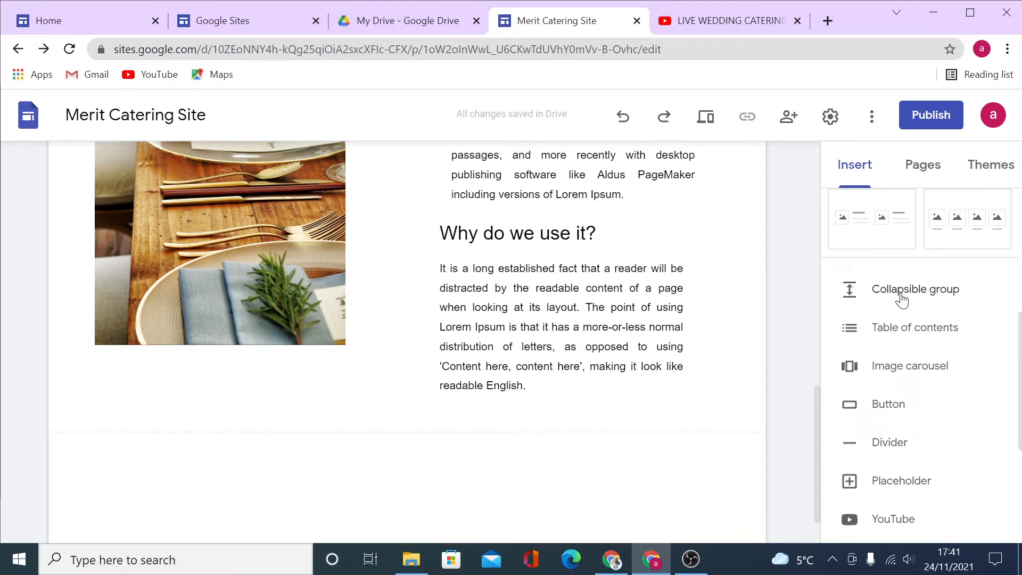
click(901, 299)
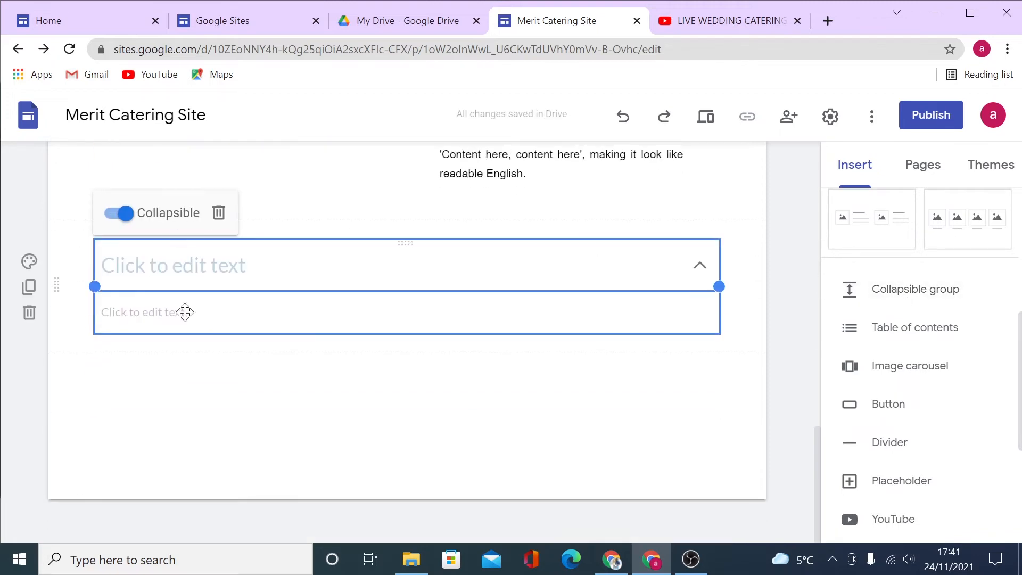
click(255, 399)
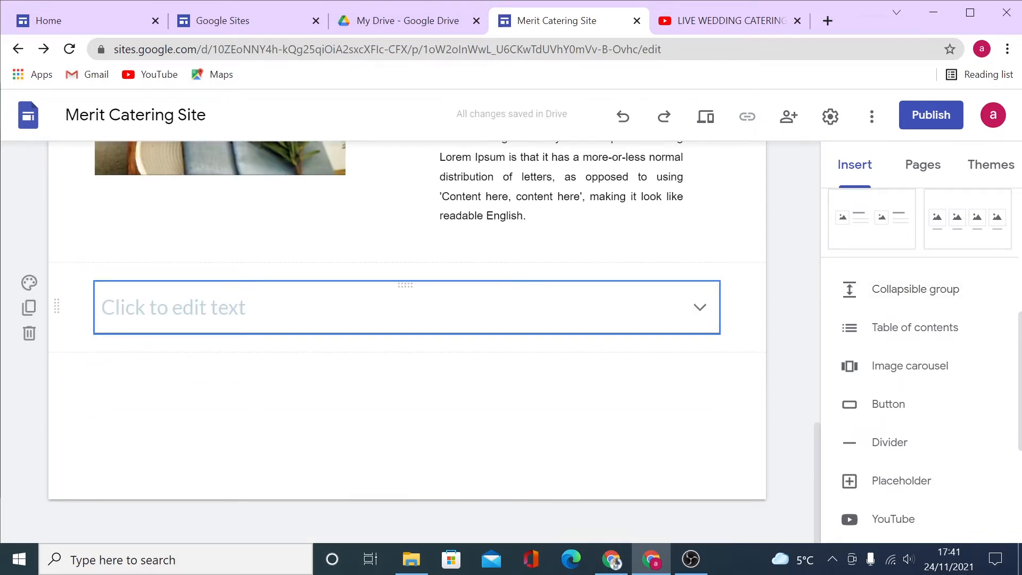
click(173, 307)
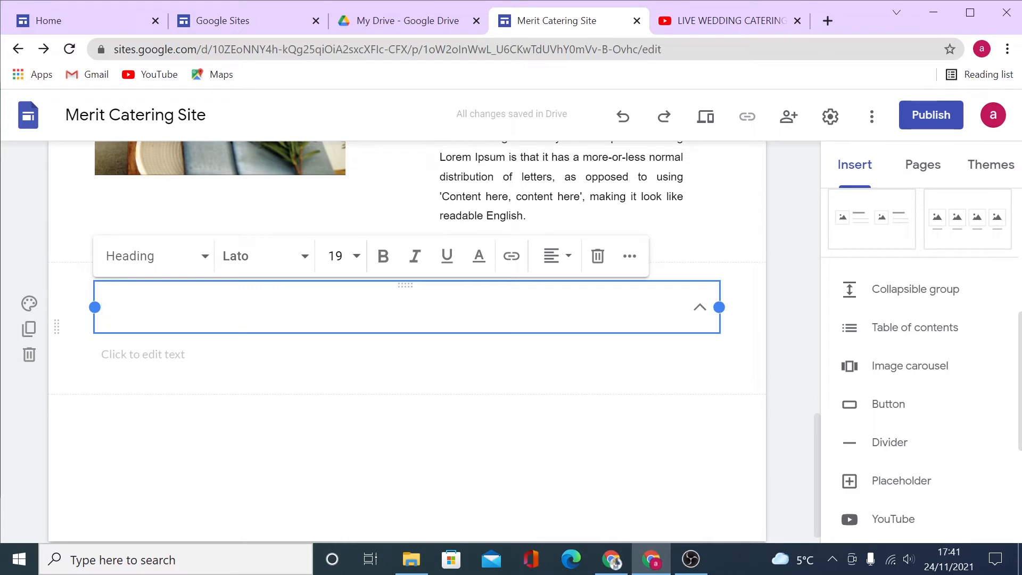
key(Return)
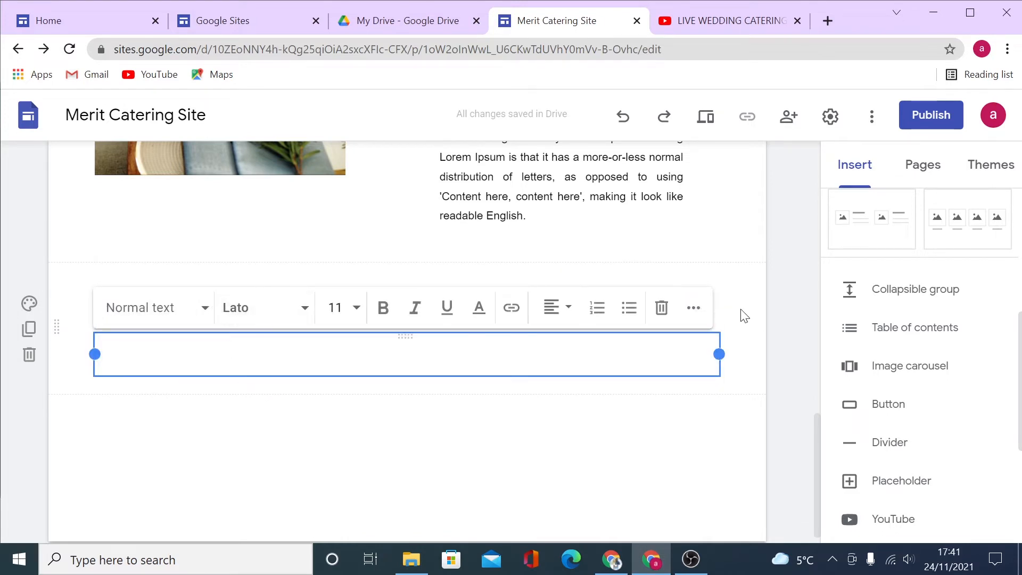
click(651, 256)
click(554, 308)
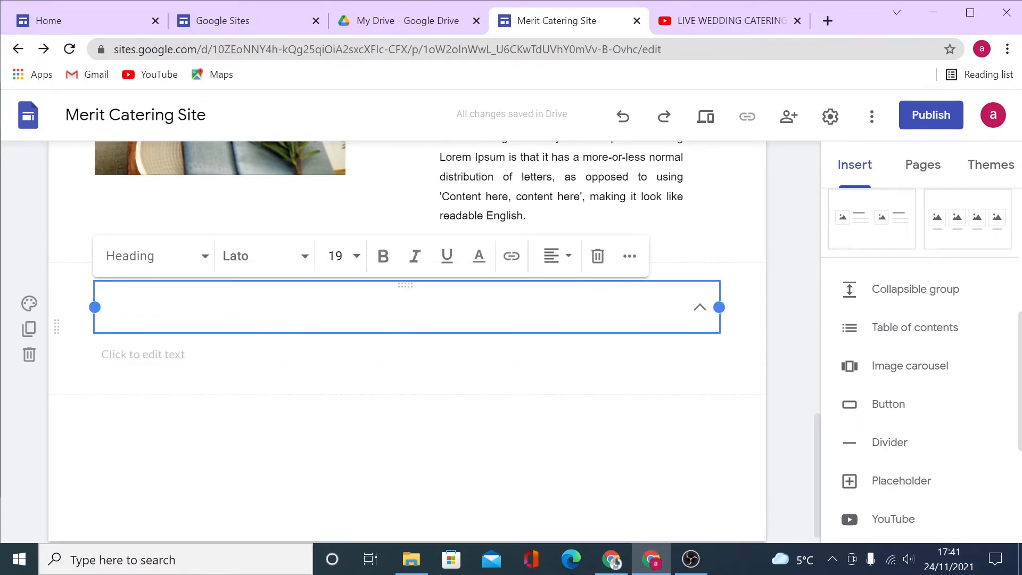
text(question 1)
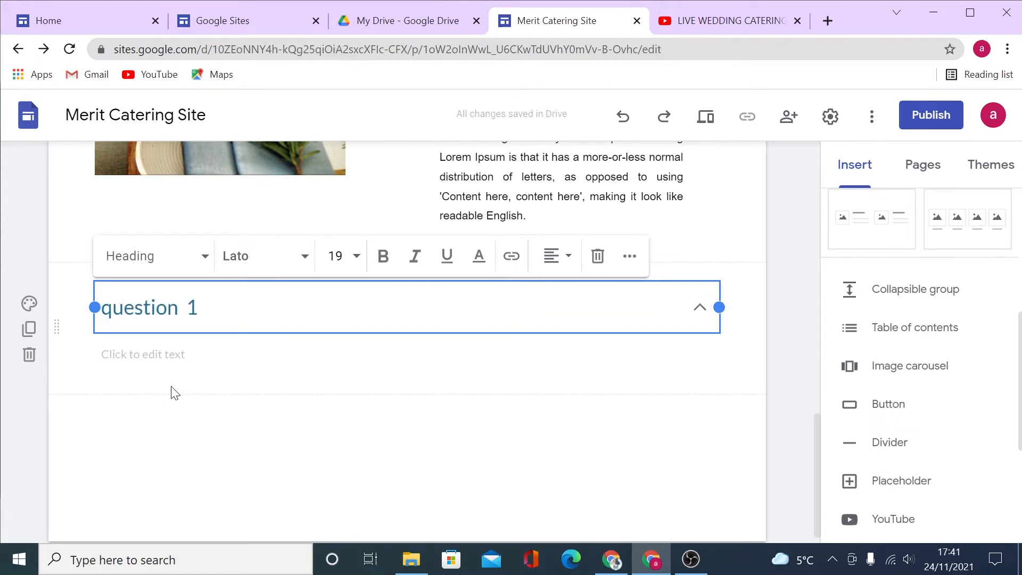
Give the group body text 'ssssss', then expand it and delete the group.
click(190, 364)
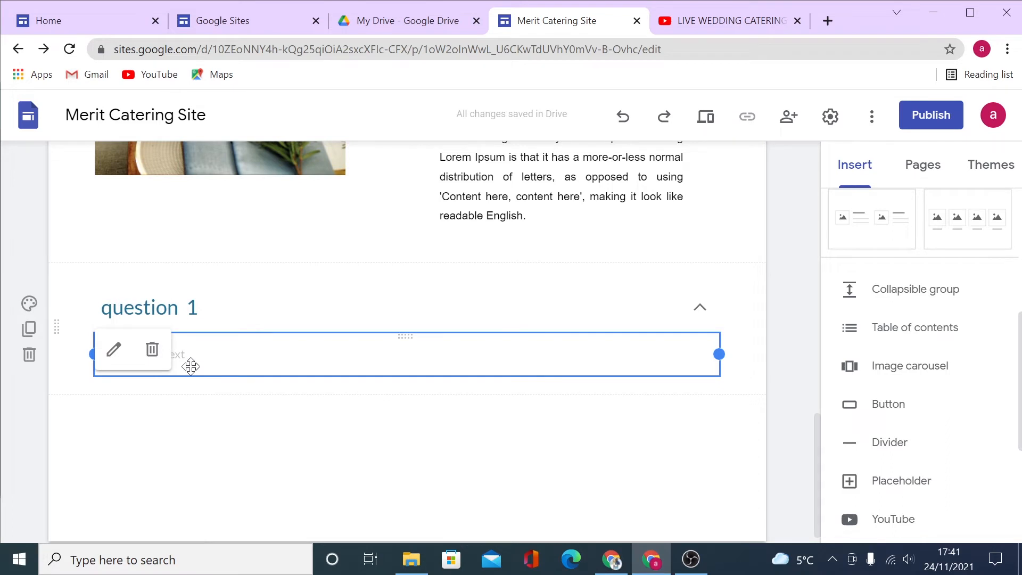
click(190, 366)
text(ssss)
click(222, 438)
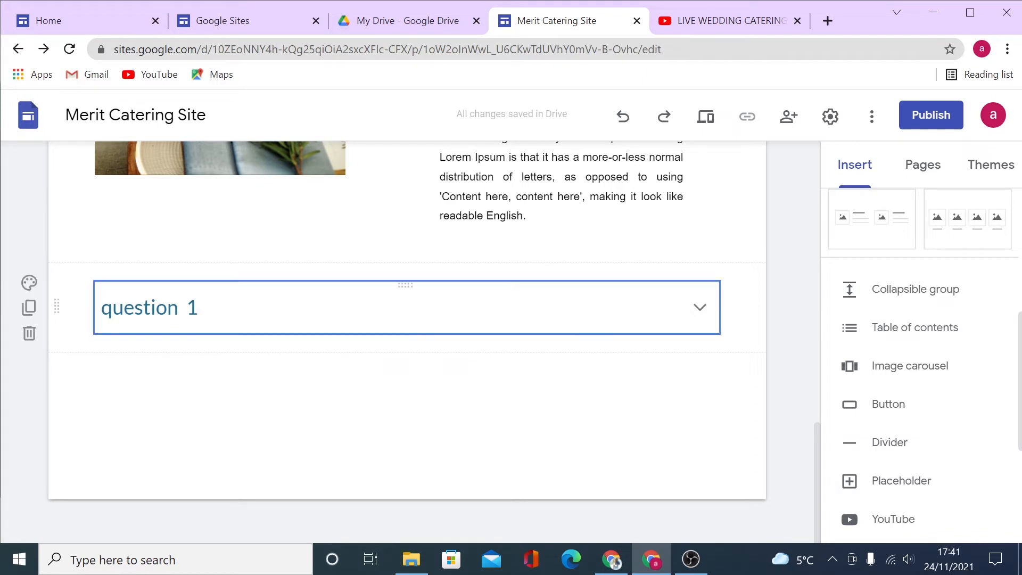
click(700, 308)
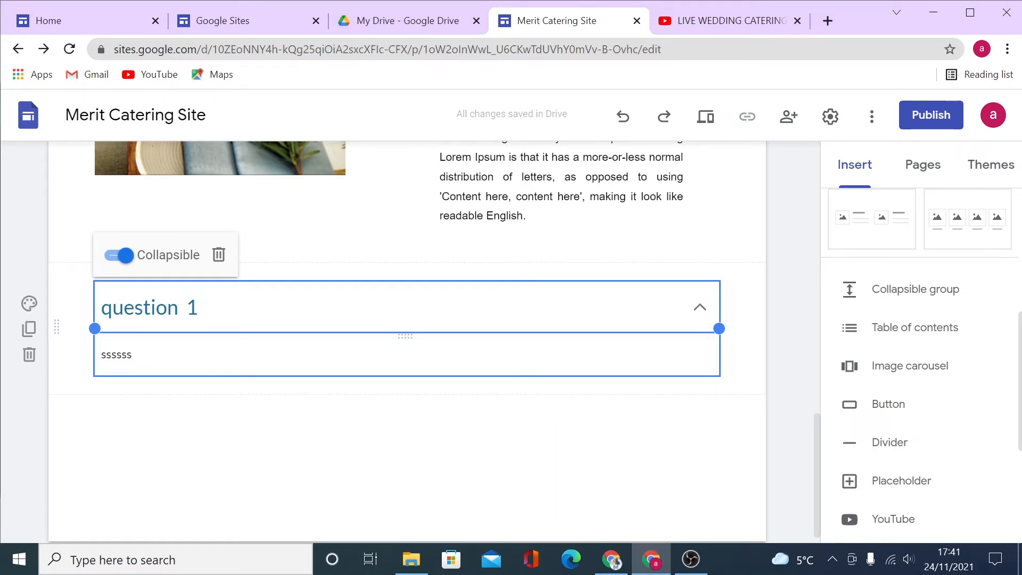
click(218, 257)
click(940, 338)
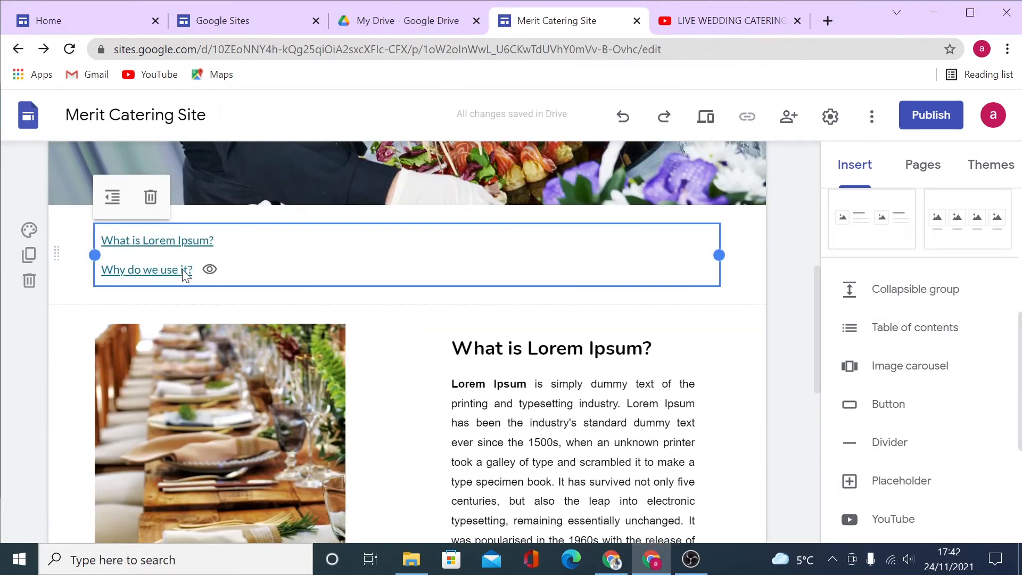
scroll(234, 381, down, 6)
scroll(528, 446, up, 6)
scroll(515, 497, down, 6)
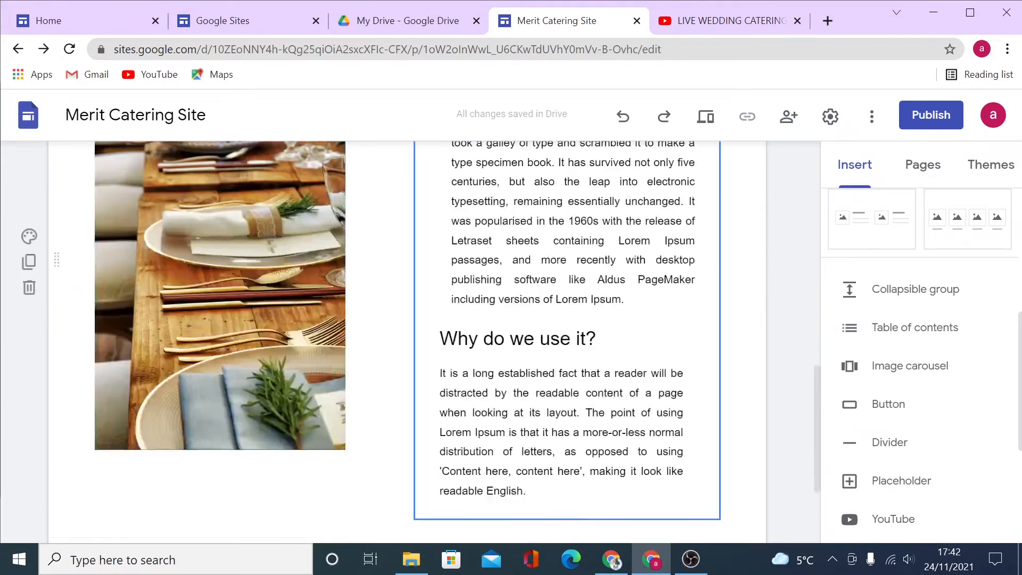
scroll(515, 497, down, 2)
scroll(554, 450, up, 8)
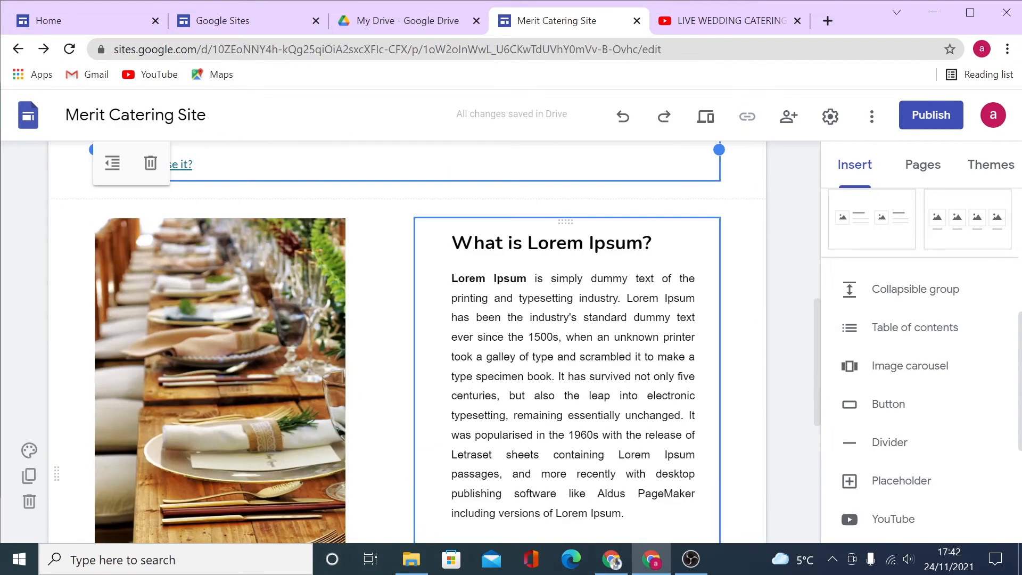
scroll(566, 369, up, 3)
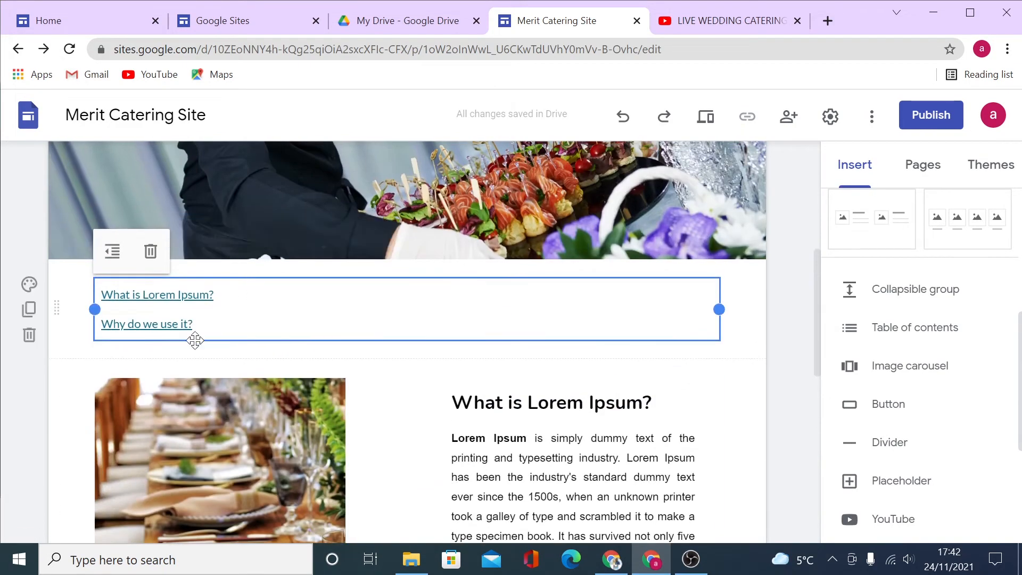
click(149, 255)
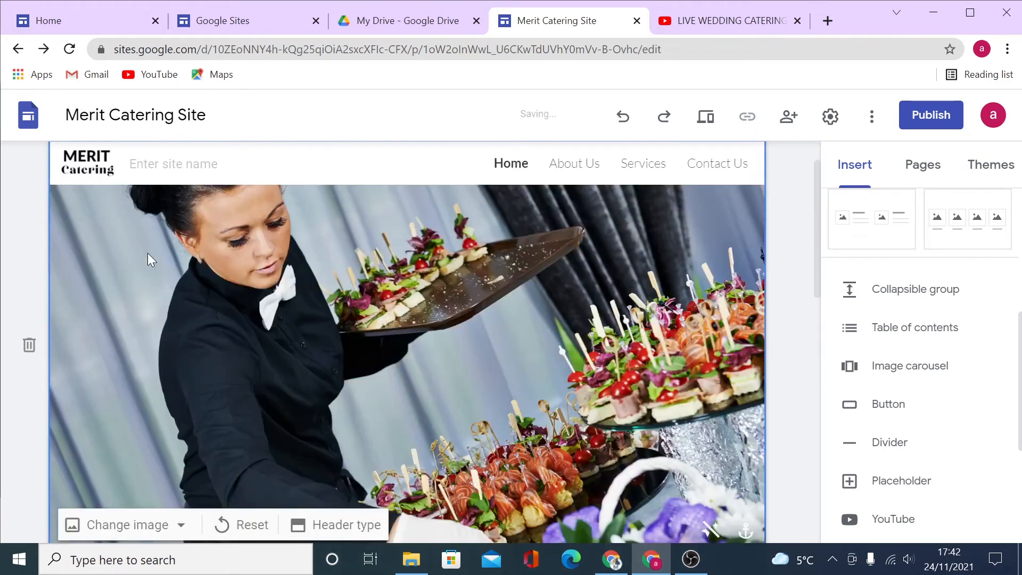
scroll(910, 419, down, 5)
scroll(910, 423, up, 6)
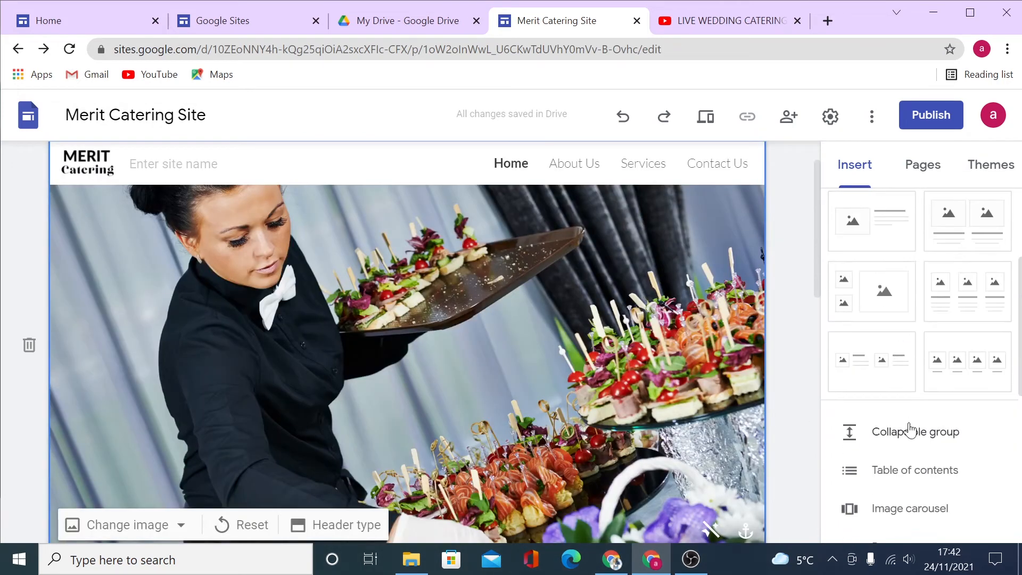
scroll(927, 478, down, 1)
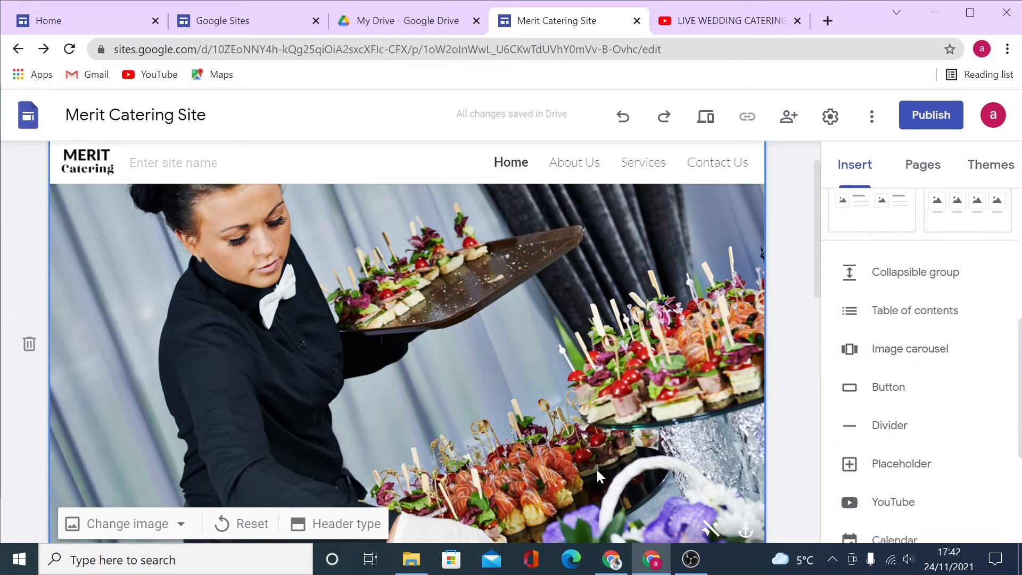
scroll(593, 466, down, 15)
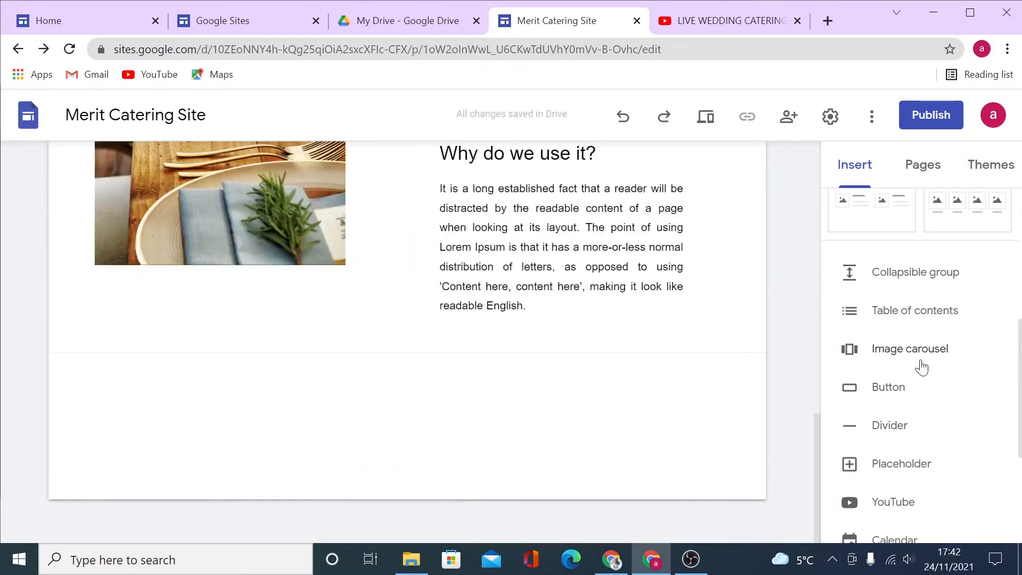
Start an image carousel and upload six photos from the computer into it.
click(917, 352)
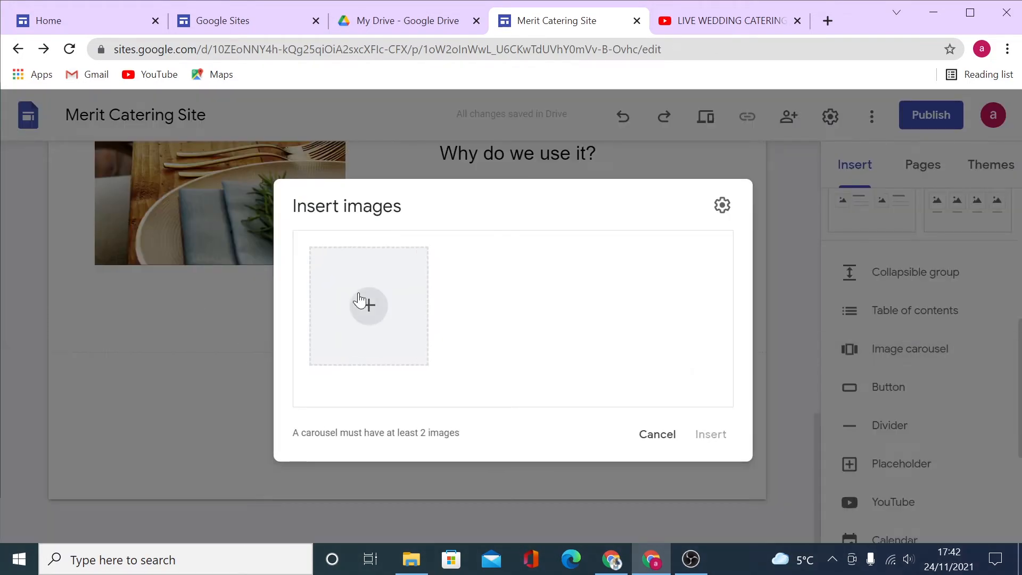
click(364, 301)
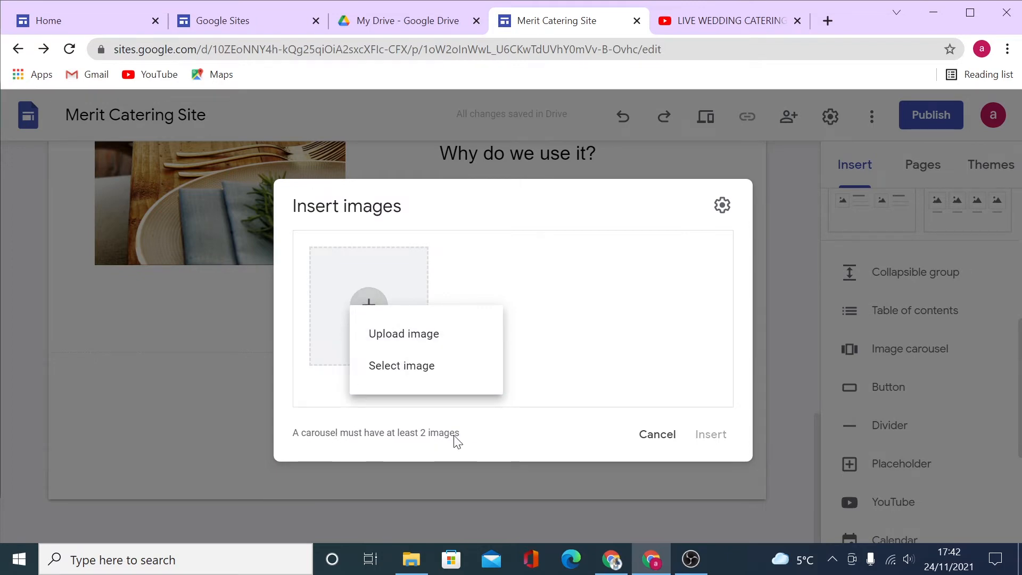
click(415, 334)
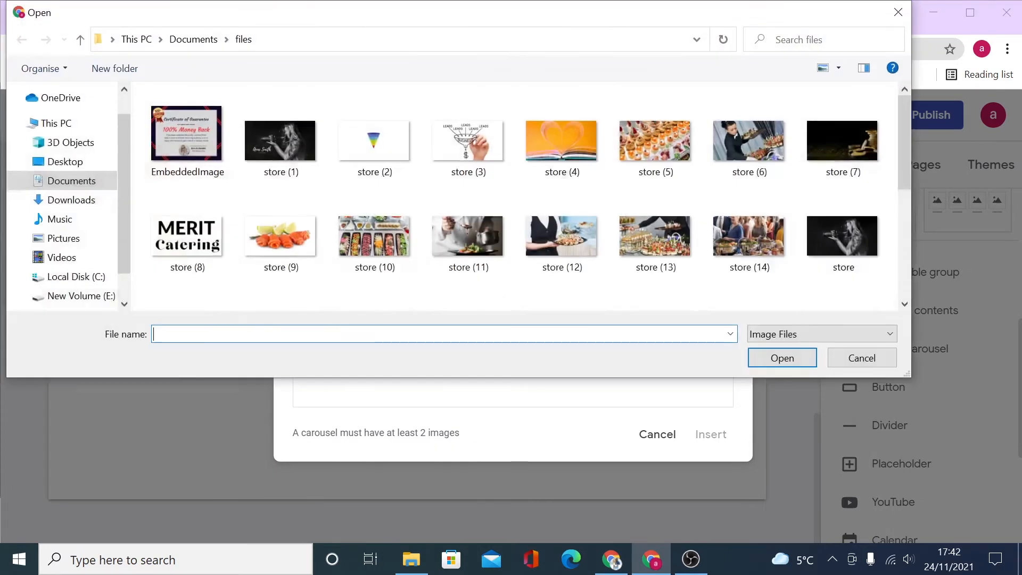
drag(283, 290, 493, 241)
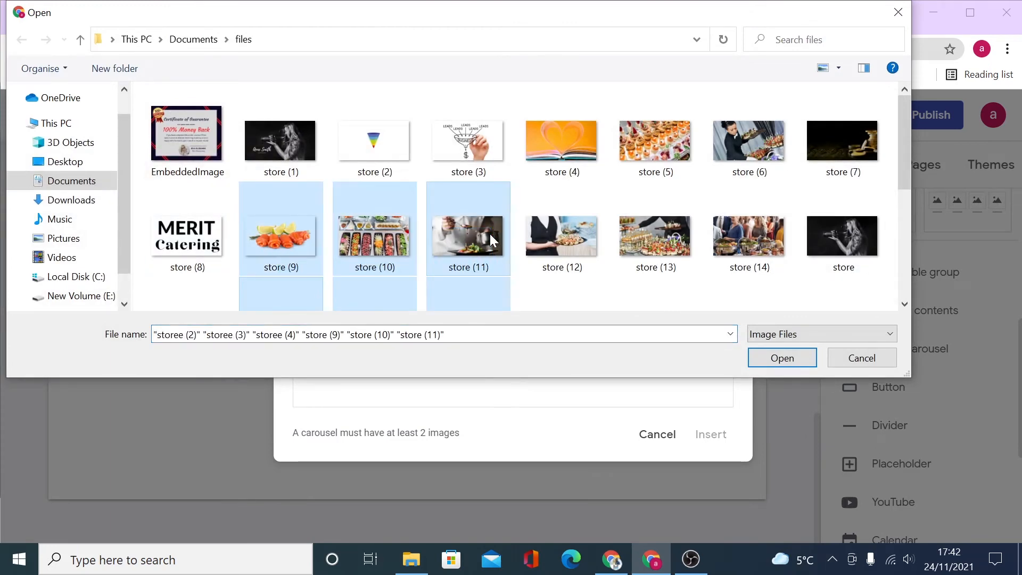
click(780, 358)
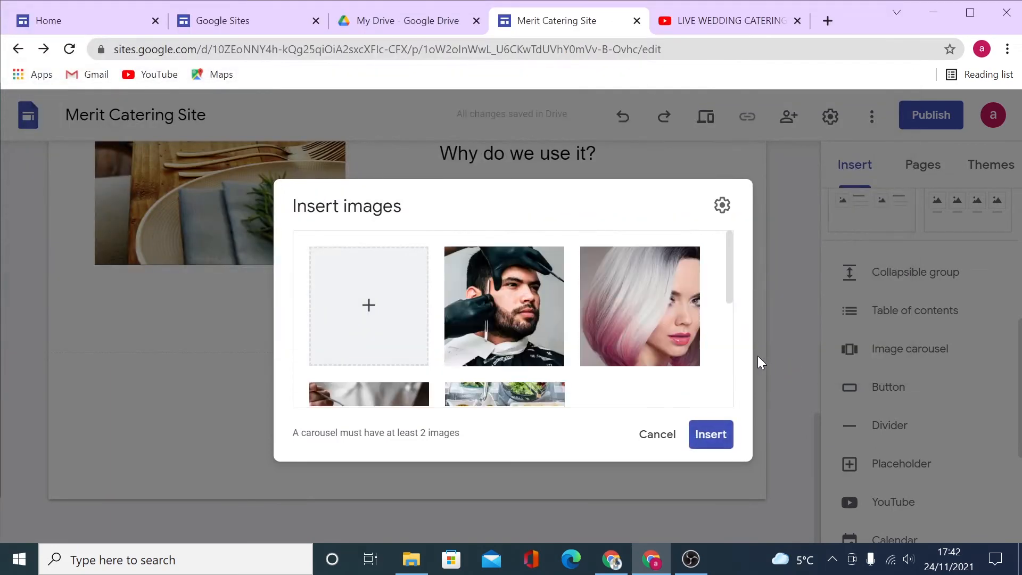
scroll(584, 350, down, 5)
scroll(607, 394, up, 5)
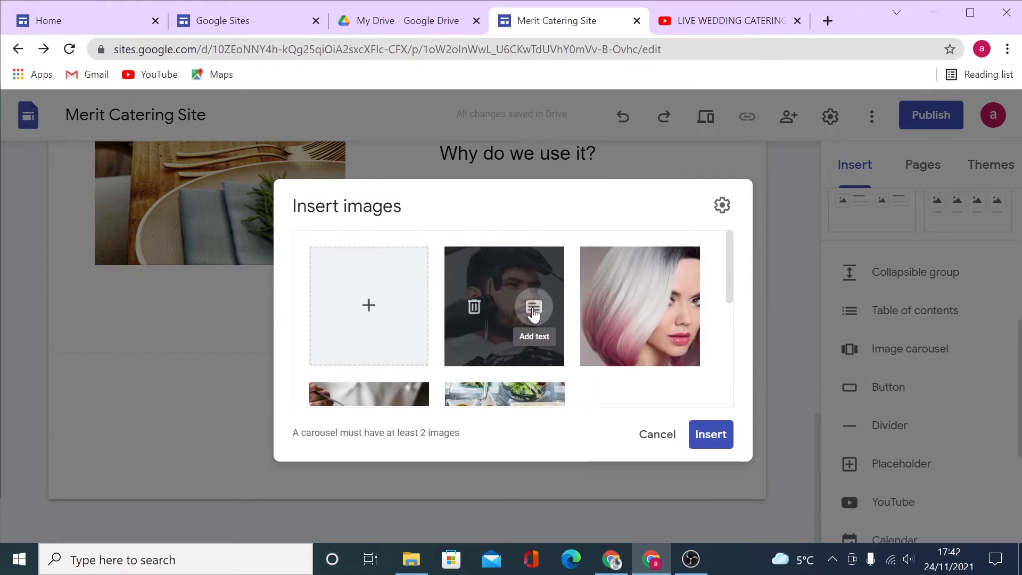
Set the carousel to auto start with Fast transitions and insert it on the page.
click(534, 313)
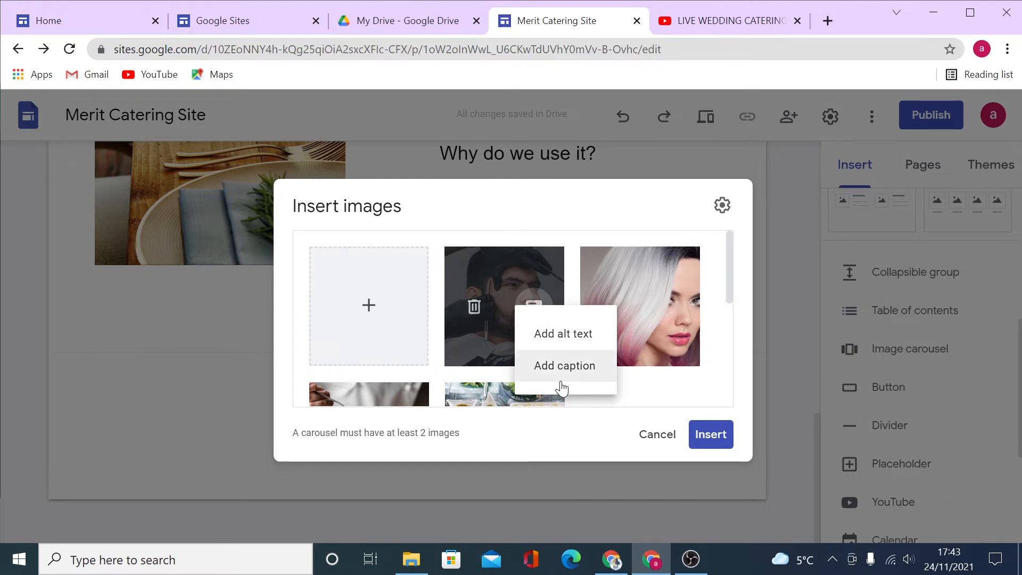
click(731, 211)
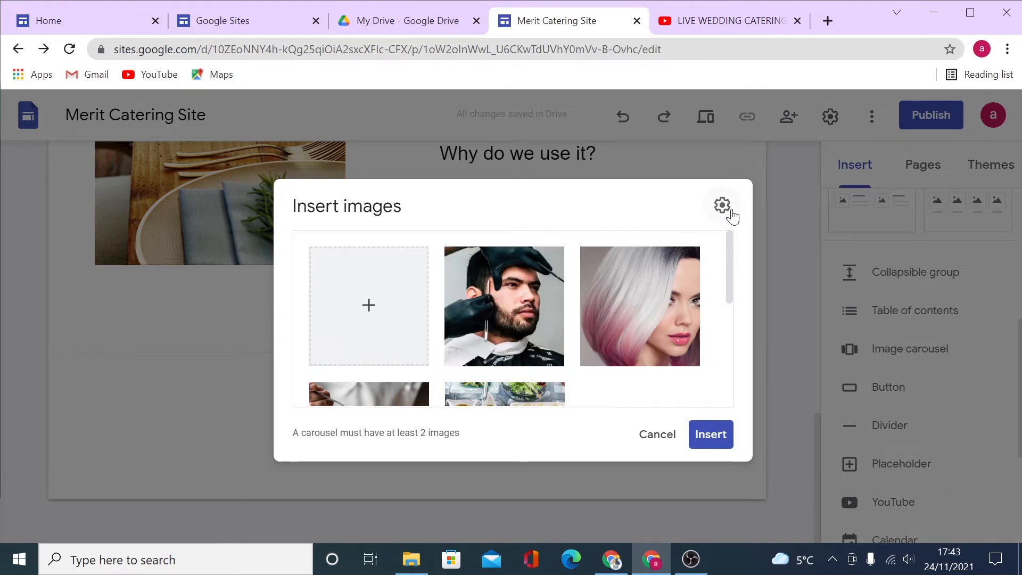
click(732, 212)
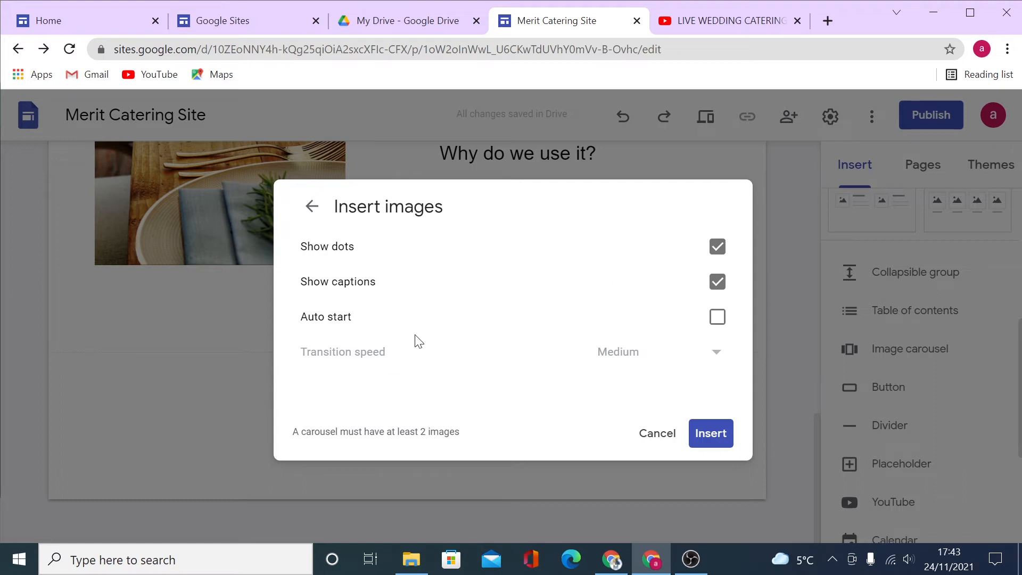
click(714, 321)
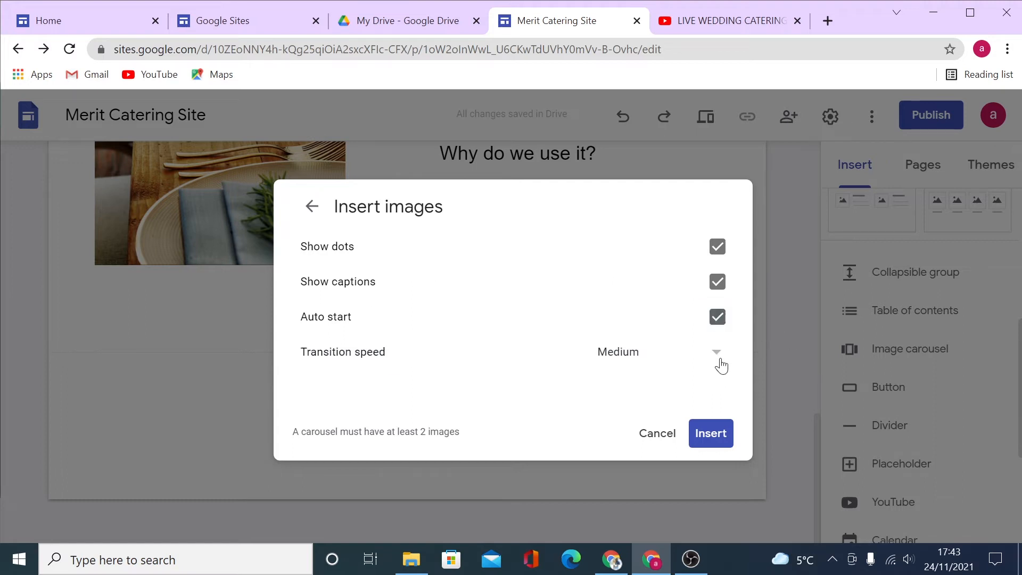
click(720, 364)
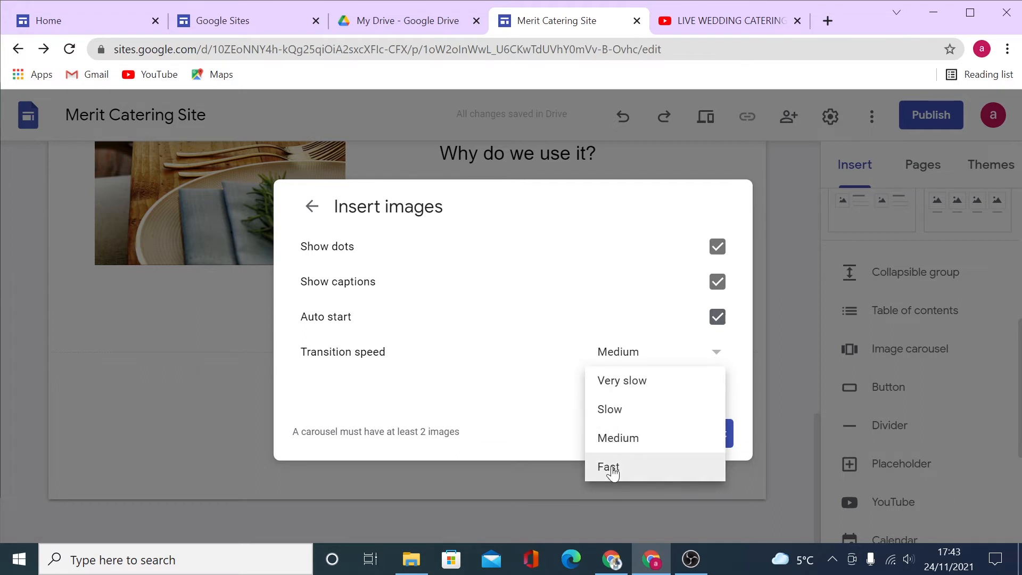
click(612, 468)
click(707, 438)
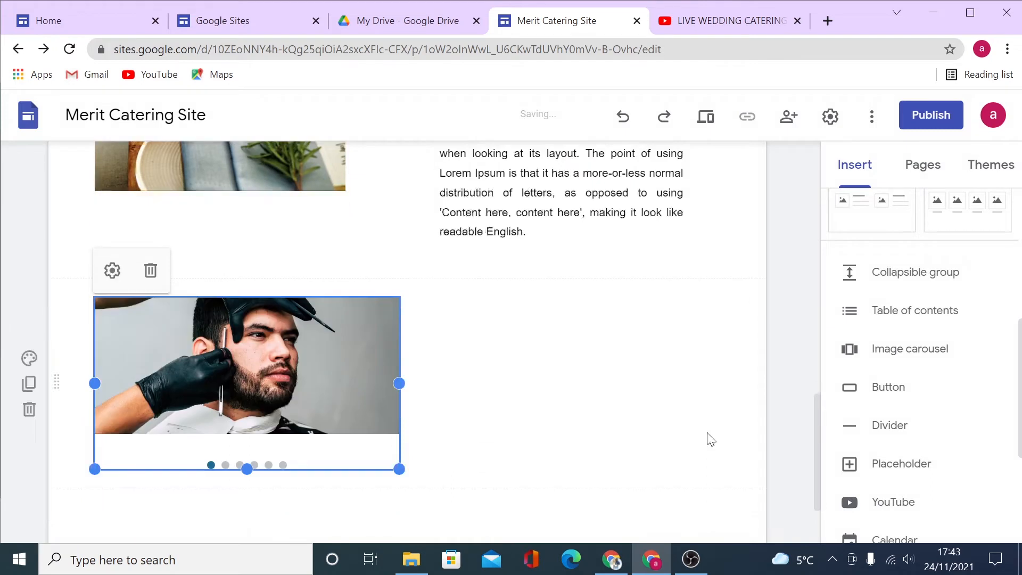
click(519, 323)
scroll(519, 323, down, 1)
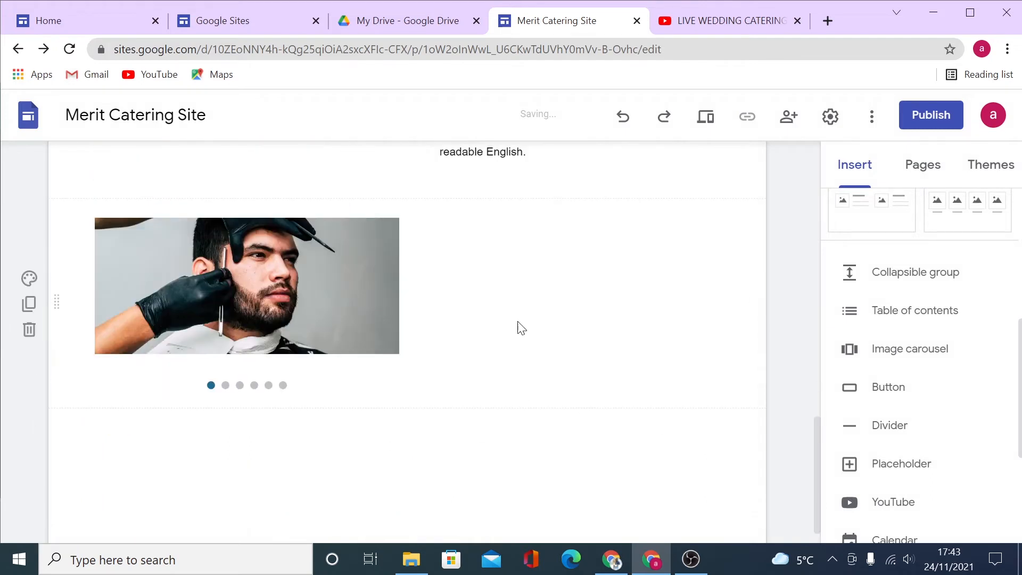
Inspect the image carousel's settings without changes, then delete the carousel section.
click(318, 296)
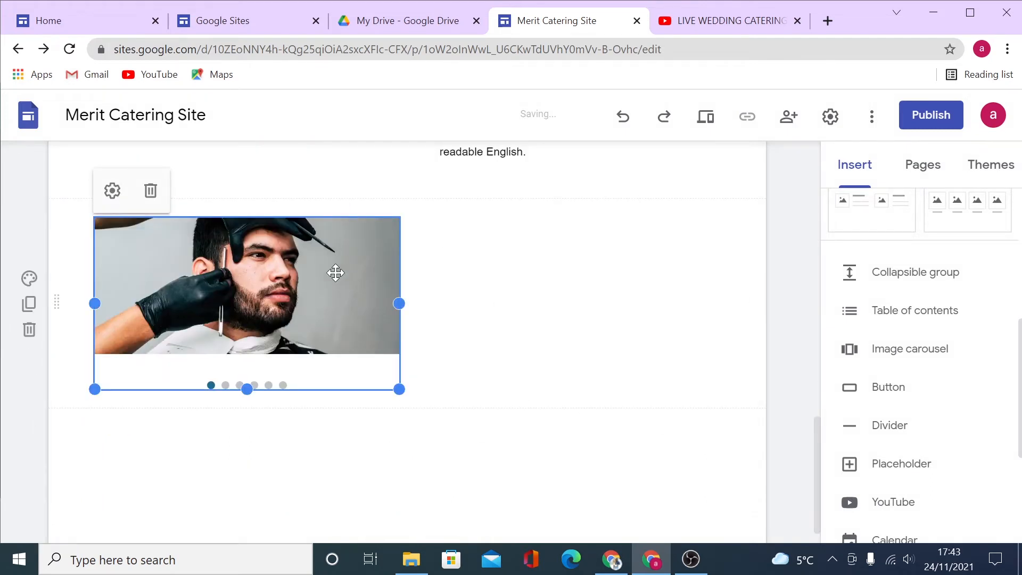
click(550, 313)
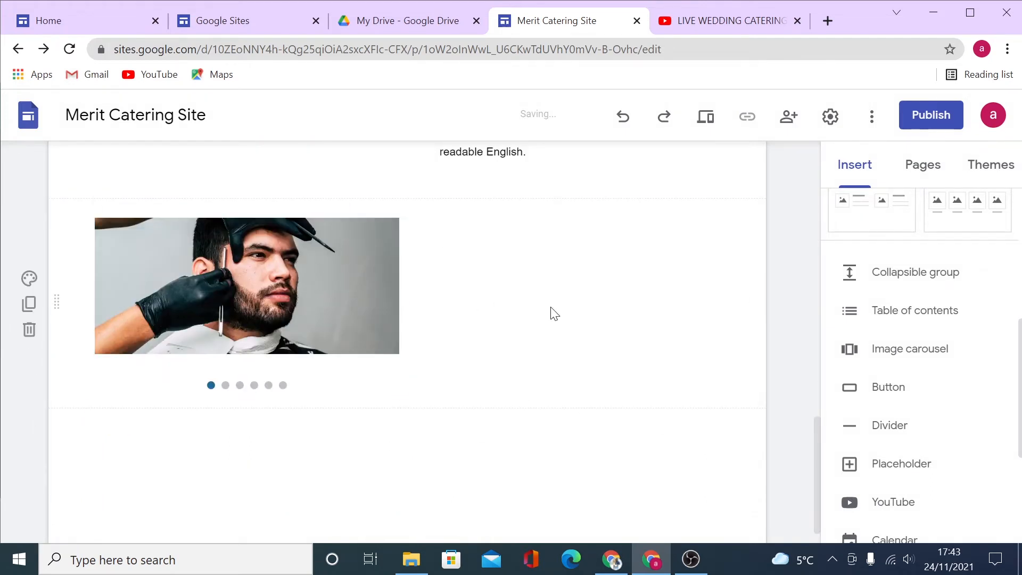
click(308, 303)
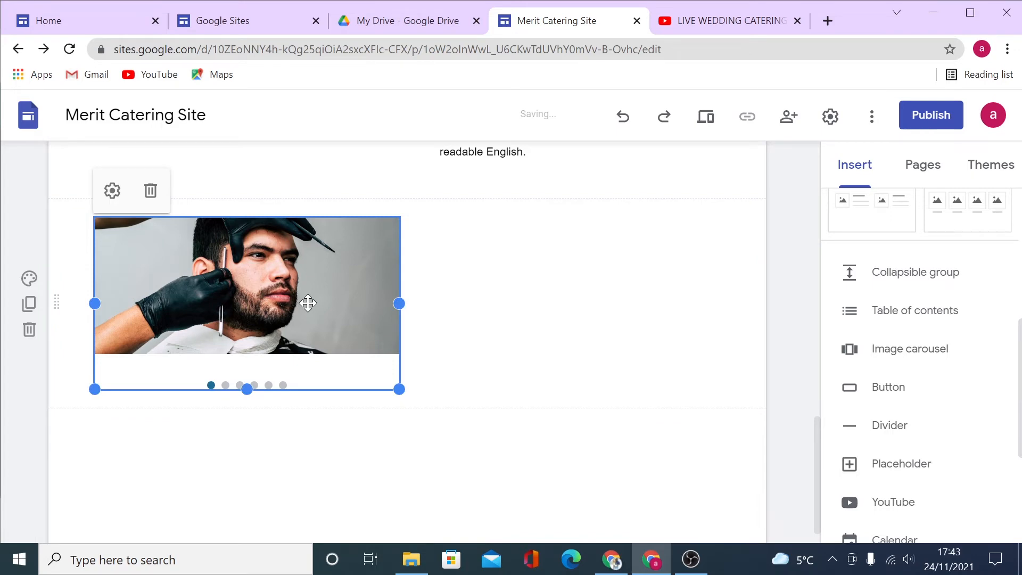
click(112, 190)
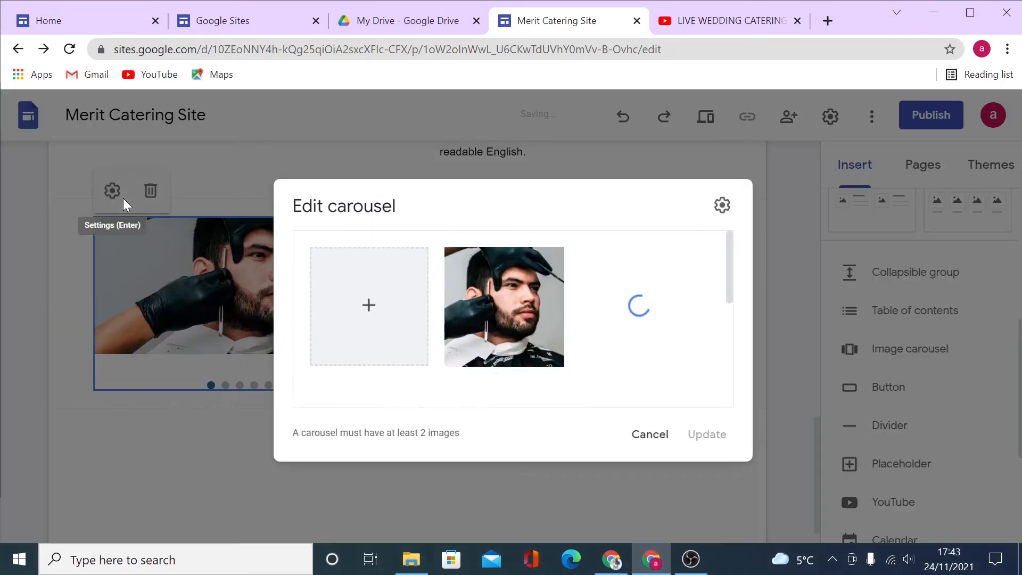
scroll(584, 333, down, 6)
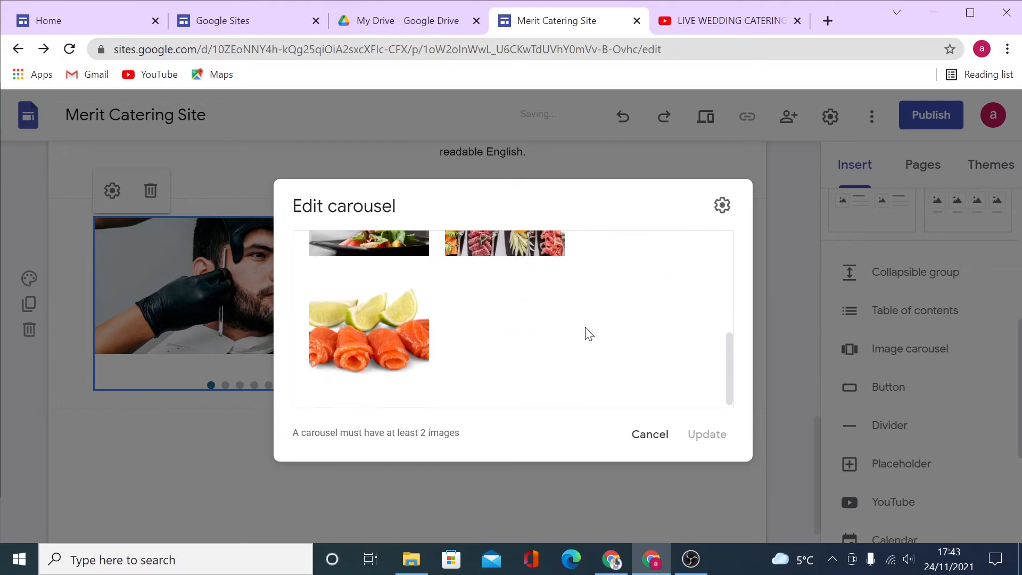
click(644, 443)
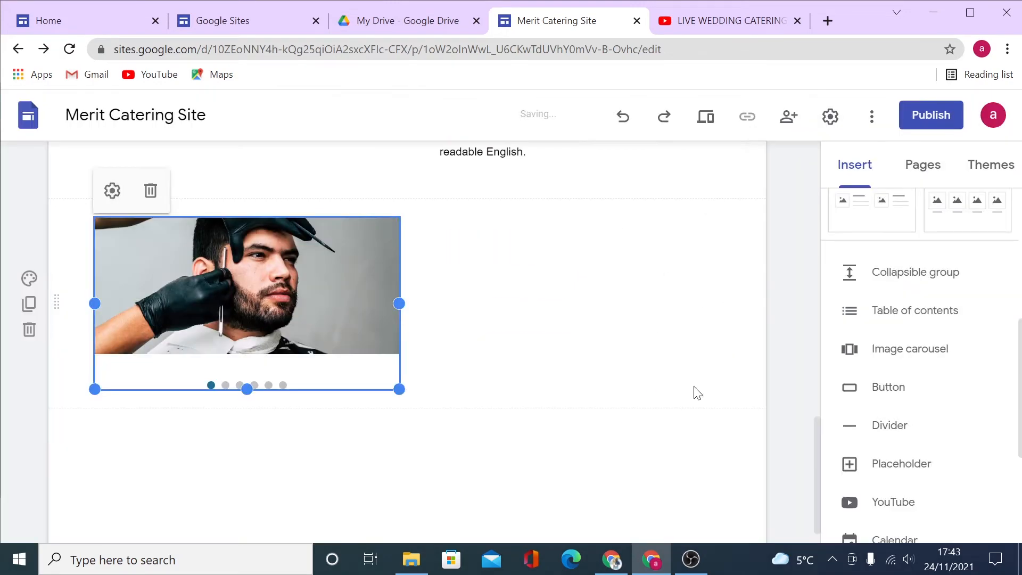
click(28, 330)
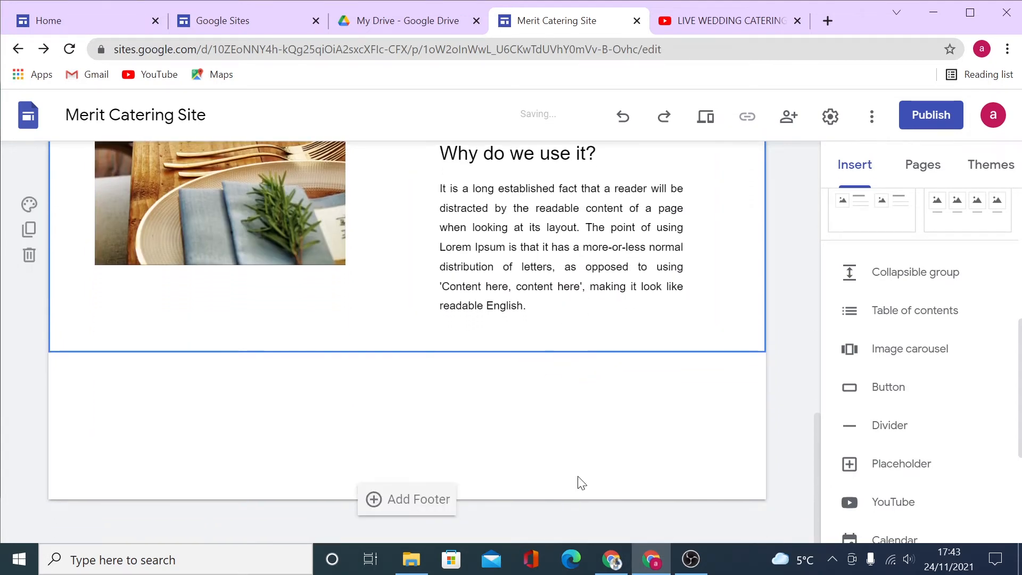
Insert an ORDER NOW button linked to the Contact Us page.
click(903, 392)
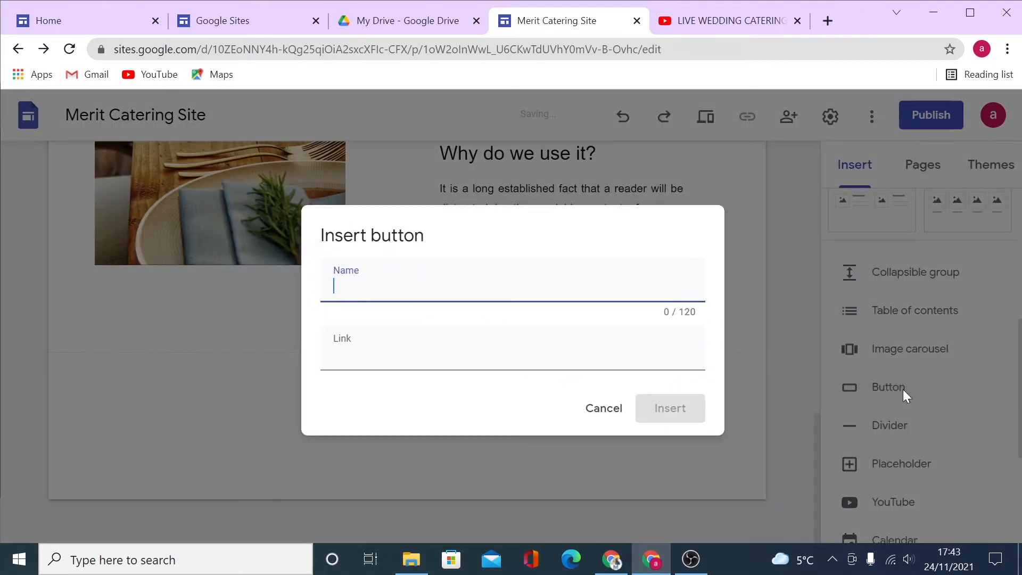
key(Return)
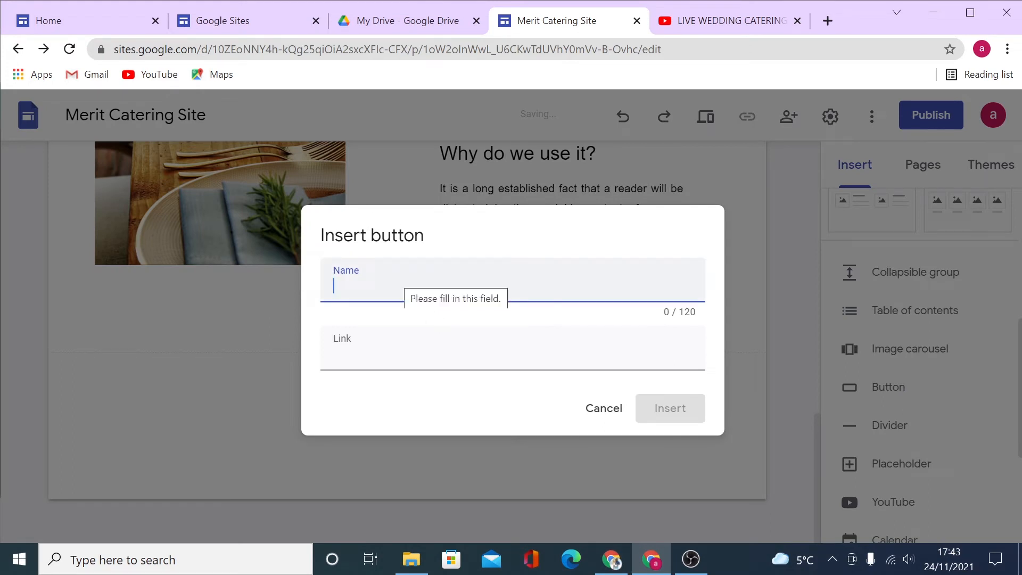
text(ORDER NOW)
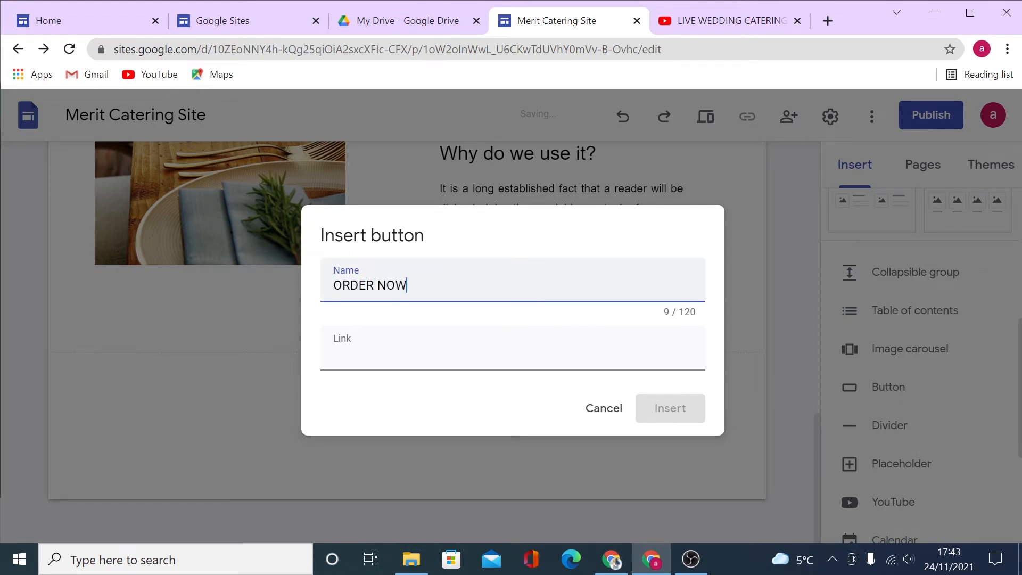
key(Tab)
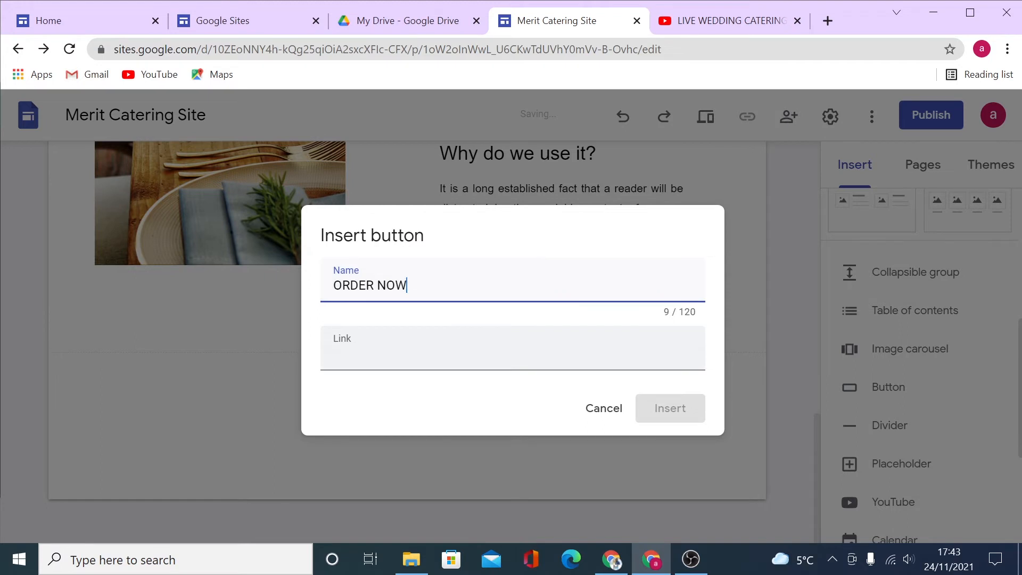
key(Tab)
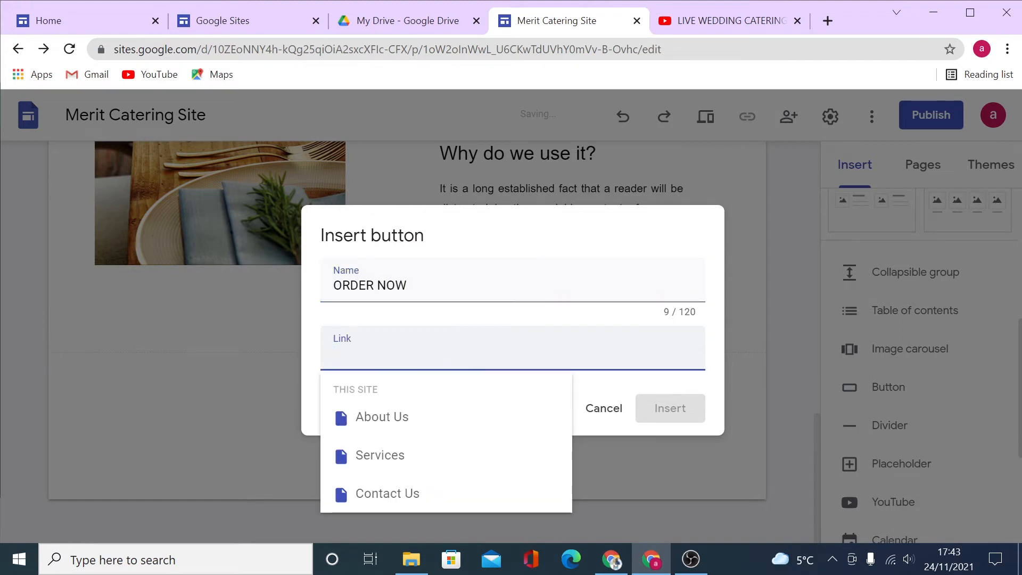
click(415, 497)
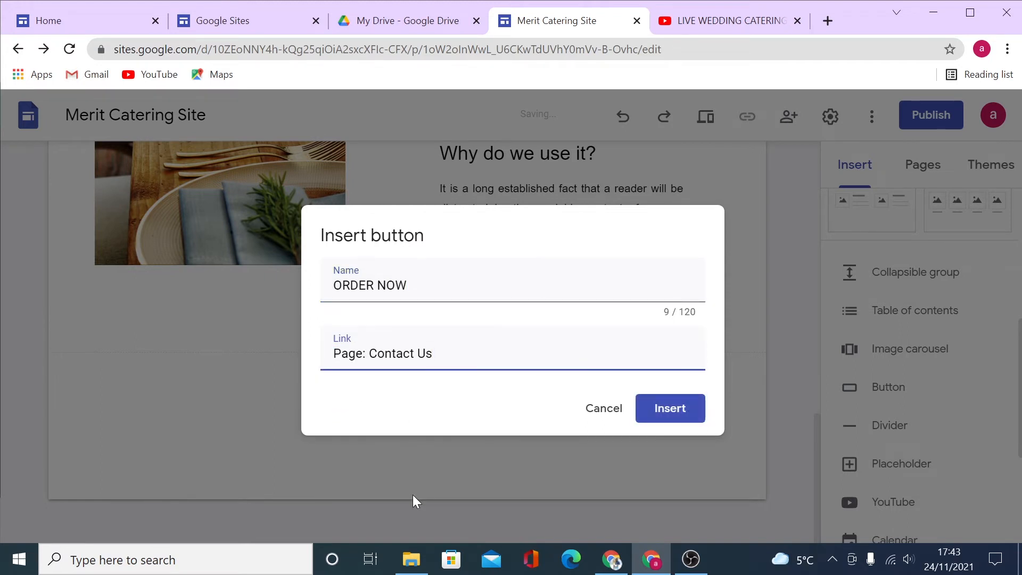
click(669, 415)
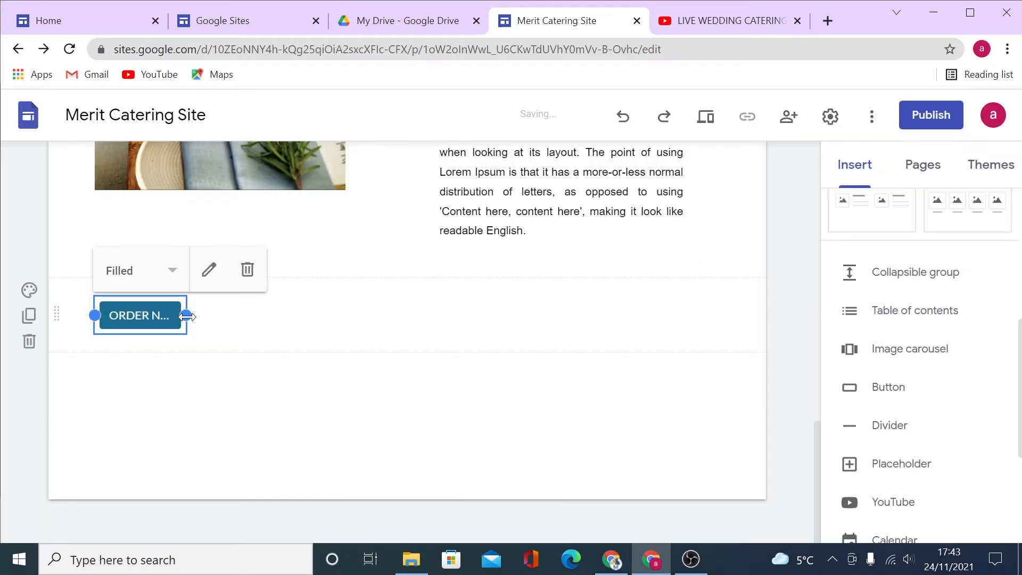
Widen the ORDER NOW button across the section.
drag(187, 316, 557, 317)
drag(320, 317, 384, 304)
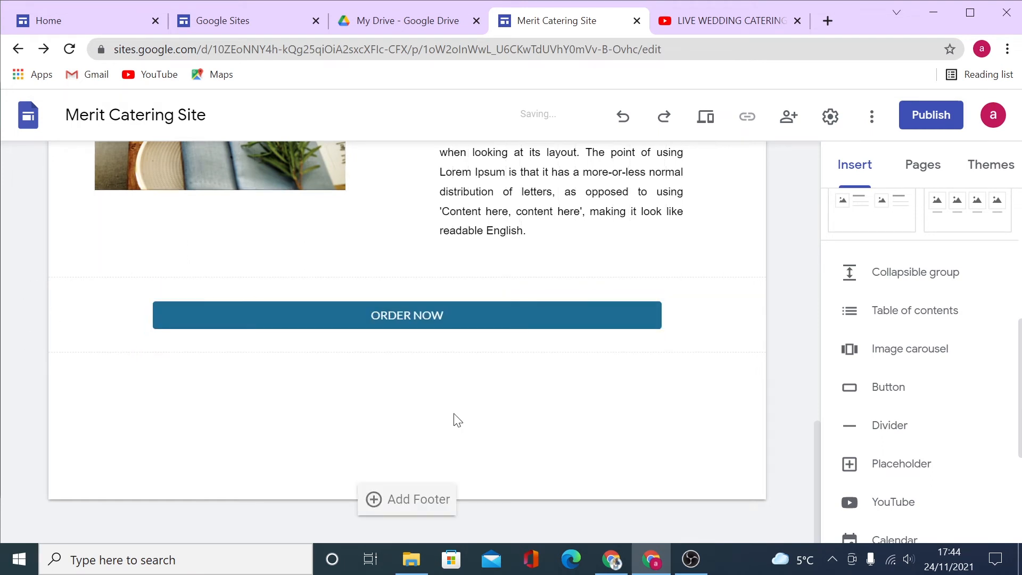
click(392, 317)
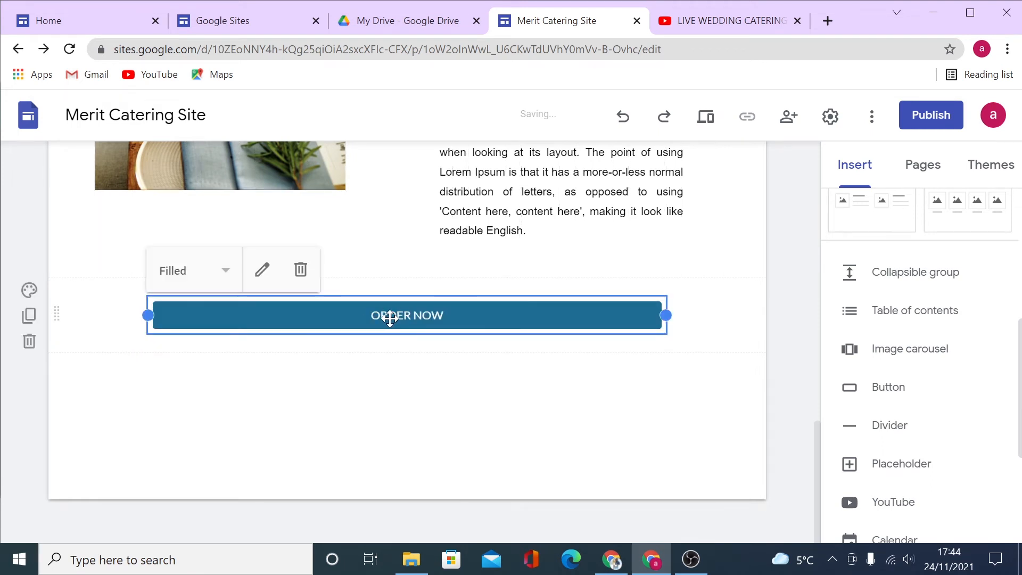
Switch the Simple theme to custom red #e90b0b and add a divider below ORDER NOW.
click(1002, 174)
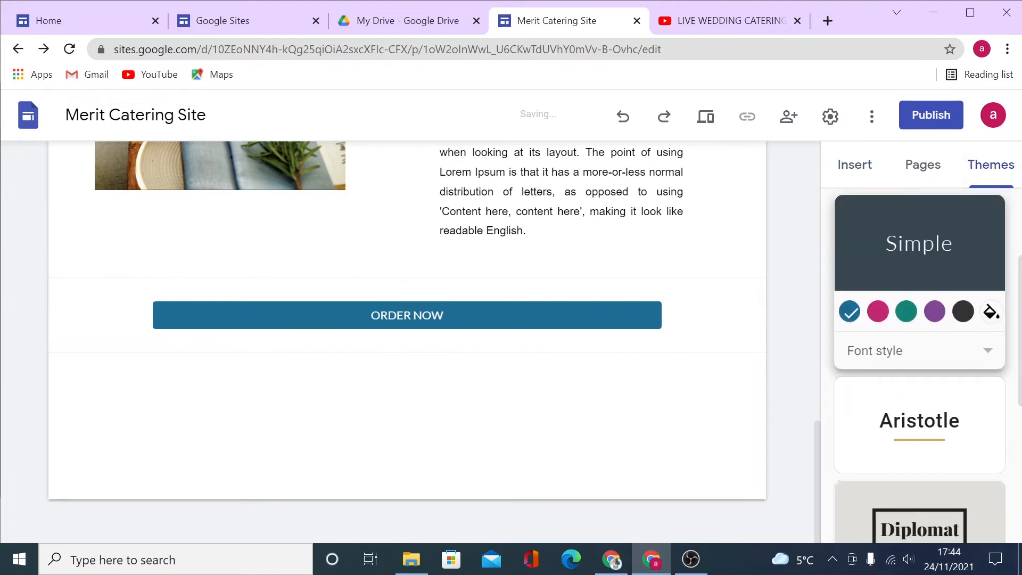
click(991, 311)
click(983, 344)
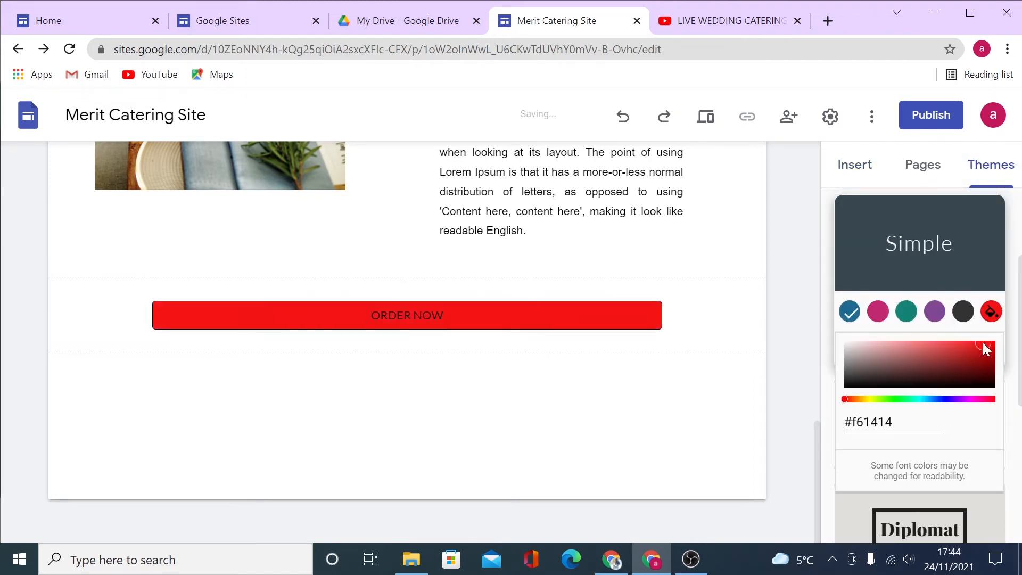
click(937, 359)
click(880, 373)
click(893, 399)
click(959, 361)
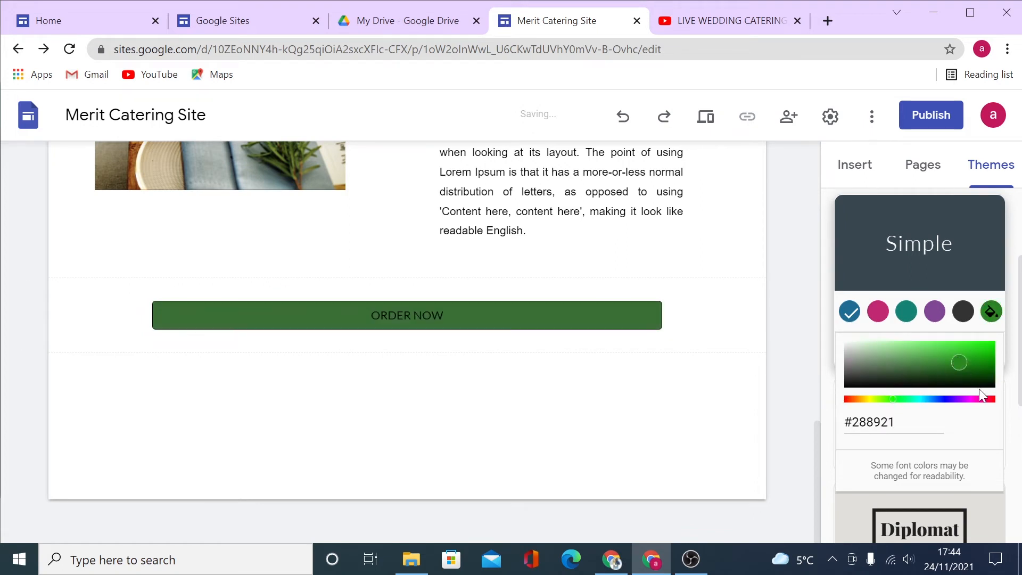
click(983, 399)
click(989, 347)
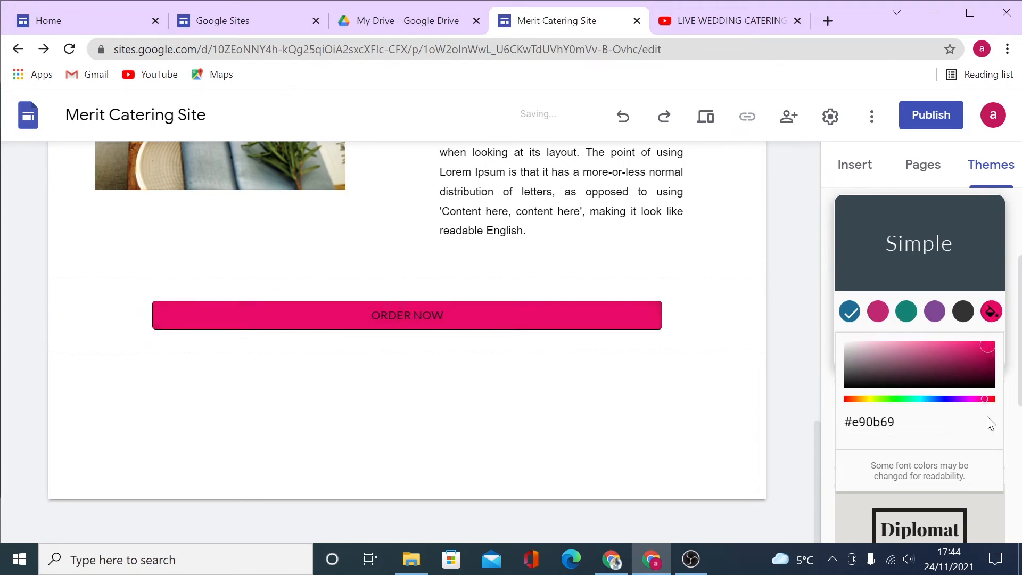
drag(985, 399, 995, 399)
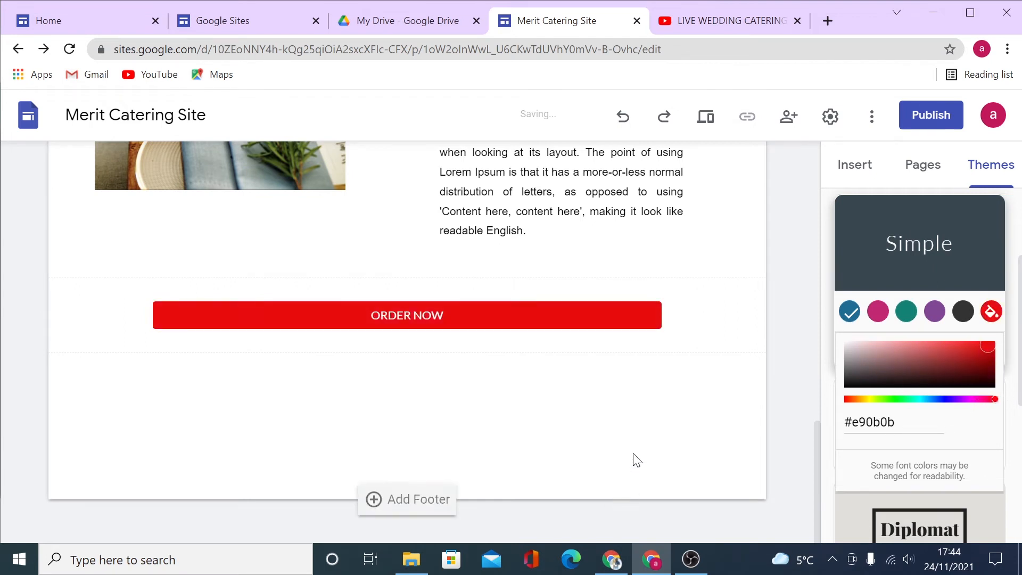
click(637, 410)
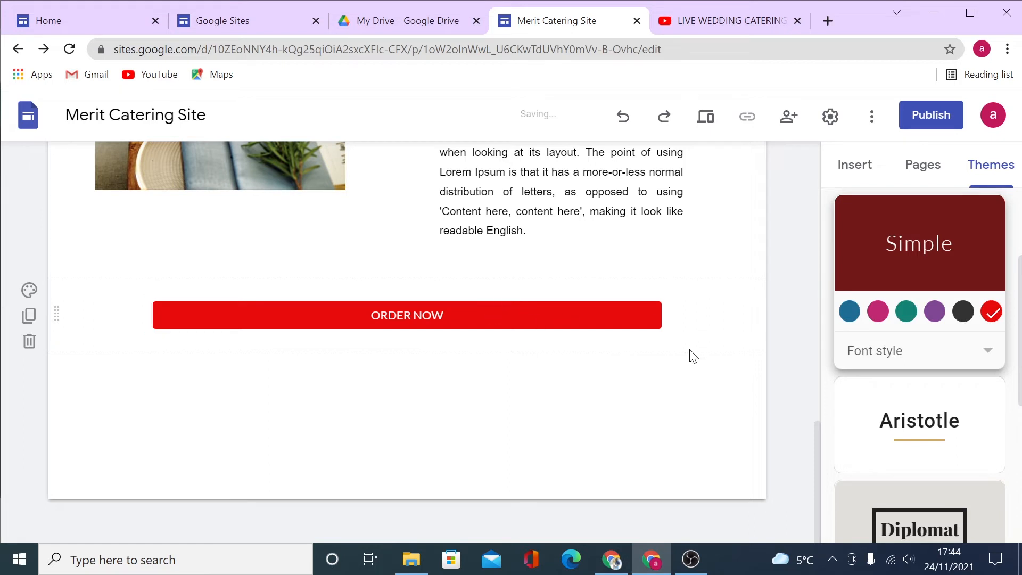
click(855, 164)
click(892, 267)
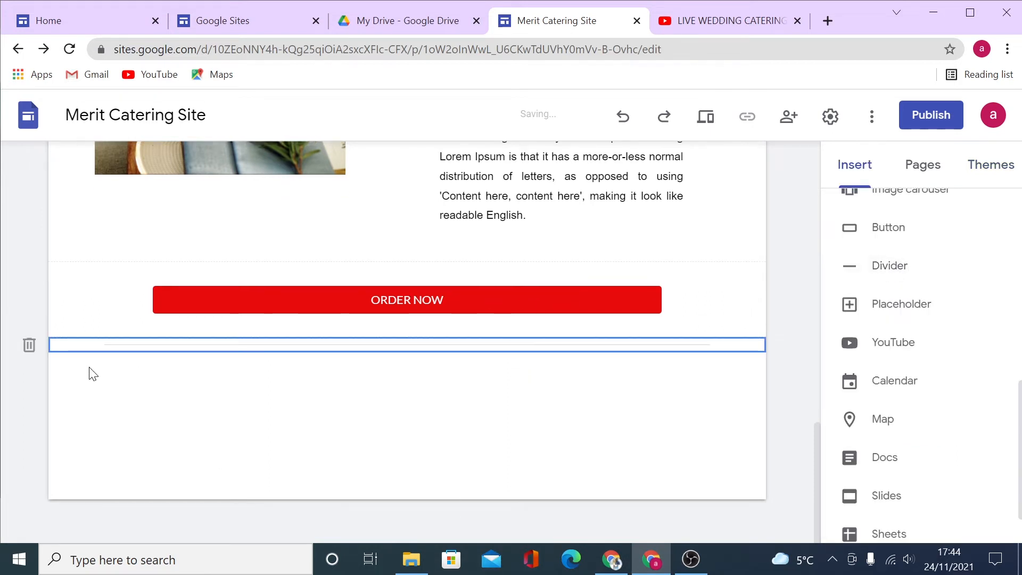
Delete the divider and add a placeholder block below ORDER NOW.
click(219, 370)
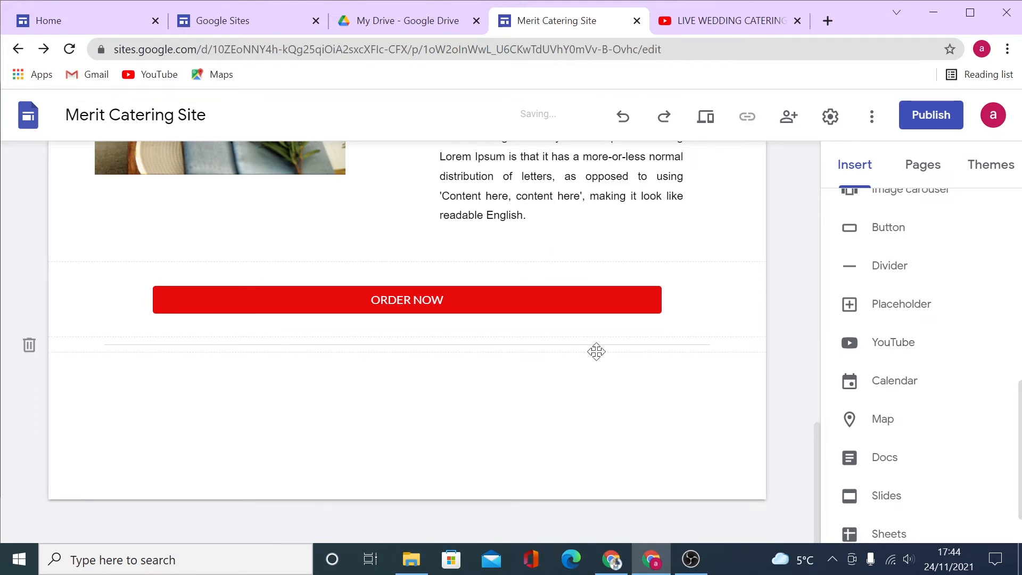
click(29, 345)
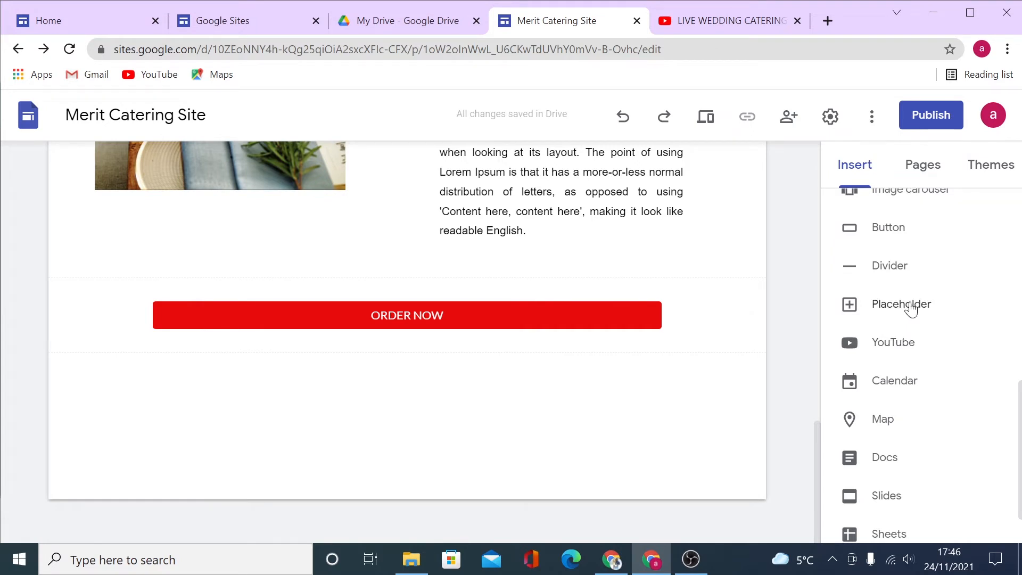
click(912, 309)
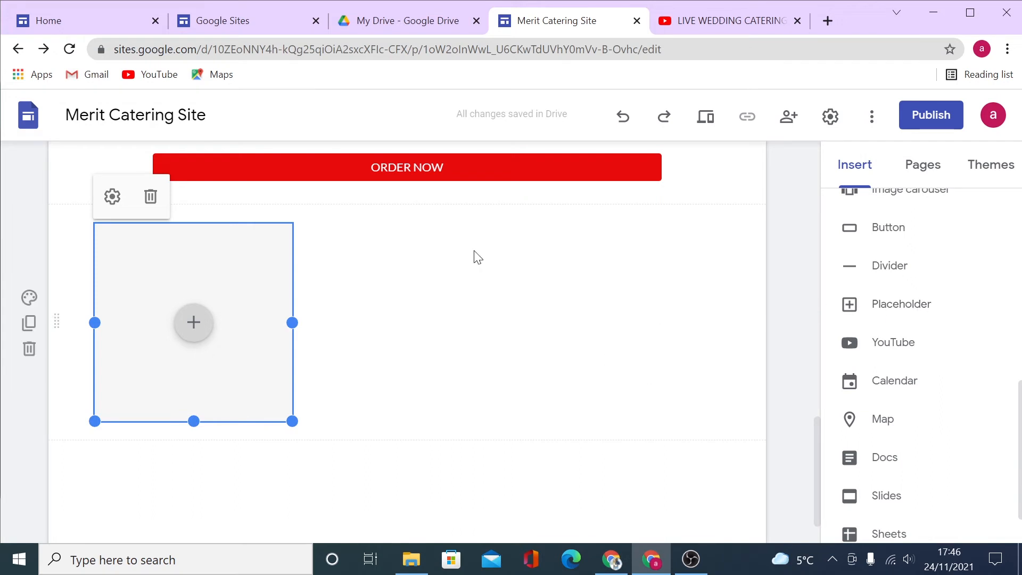
click(110, 203)
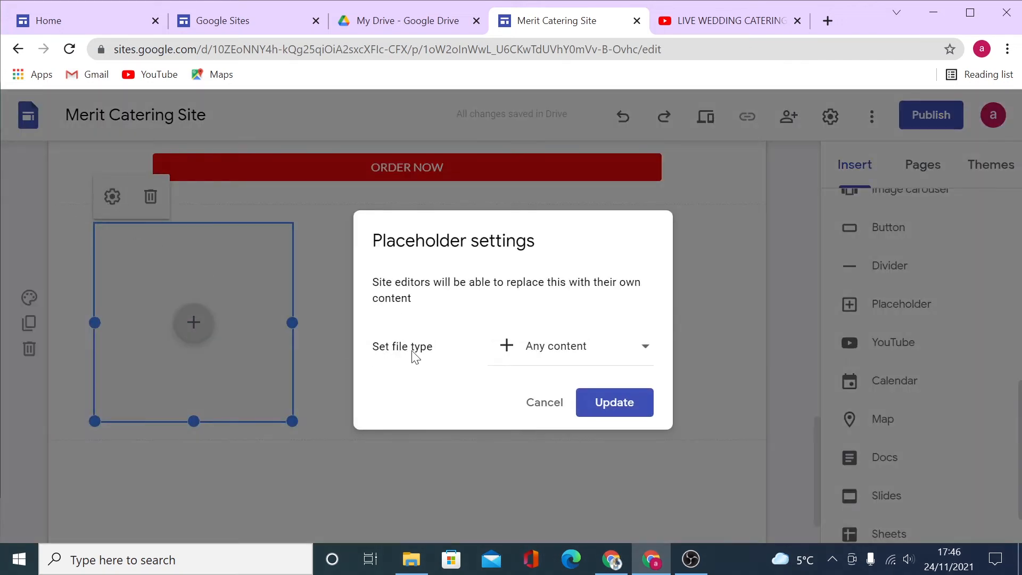
Try the Image file type in the placeholder's settings, cancel, and add a second placeholder.
click(641, 347)
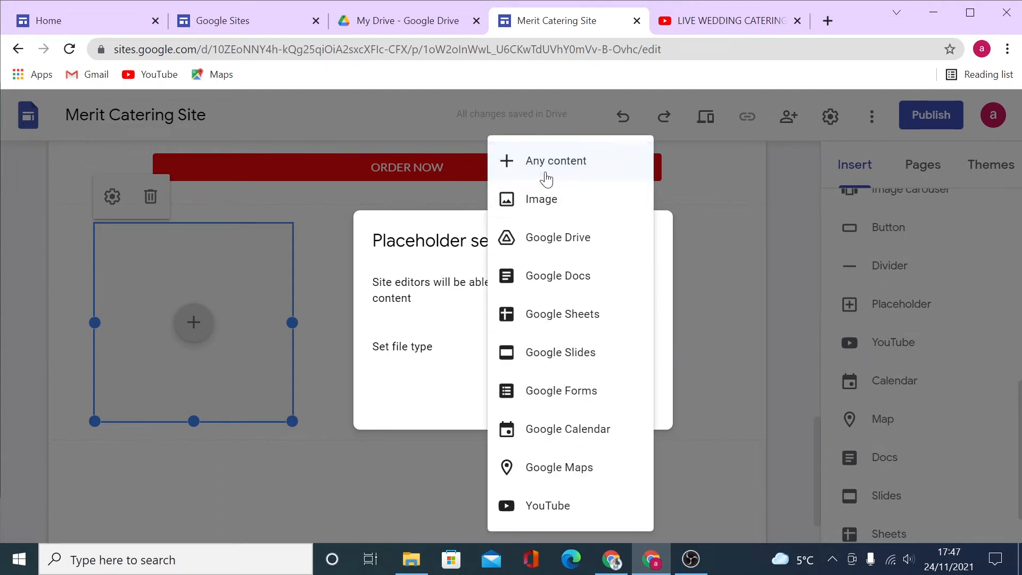
click(533, 200)
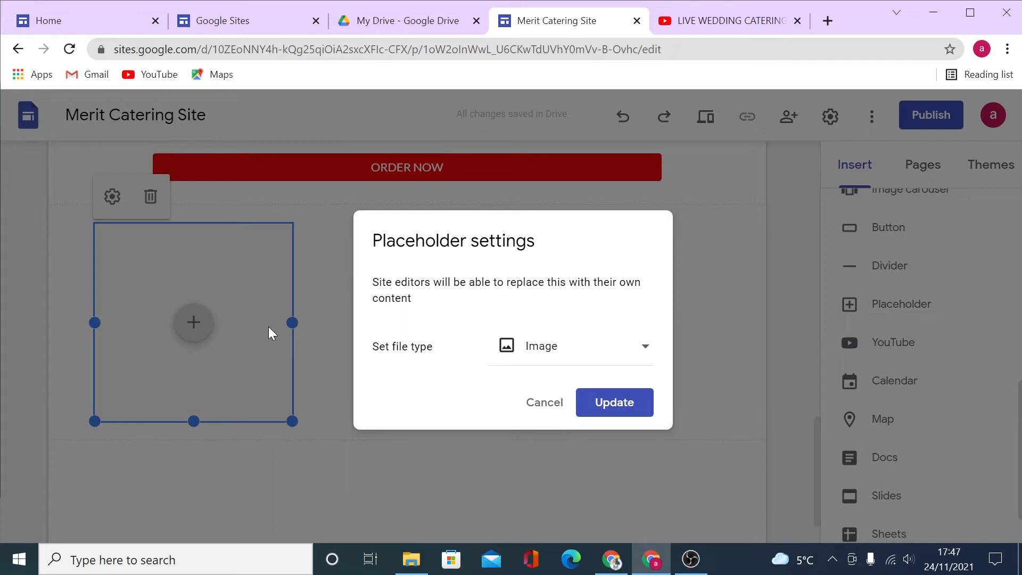
click(544, 403)
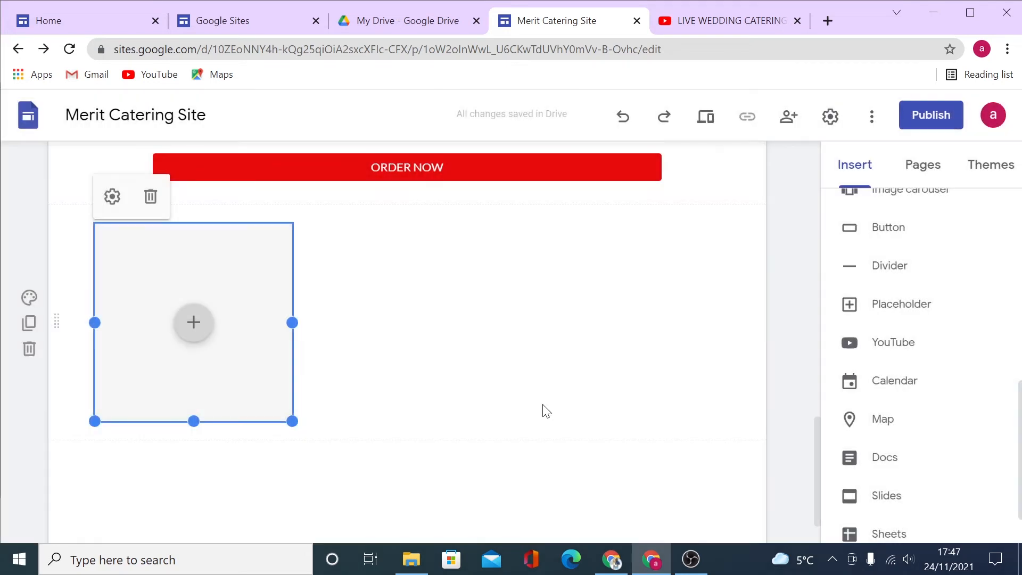
click(897, 309)
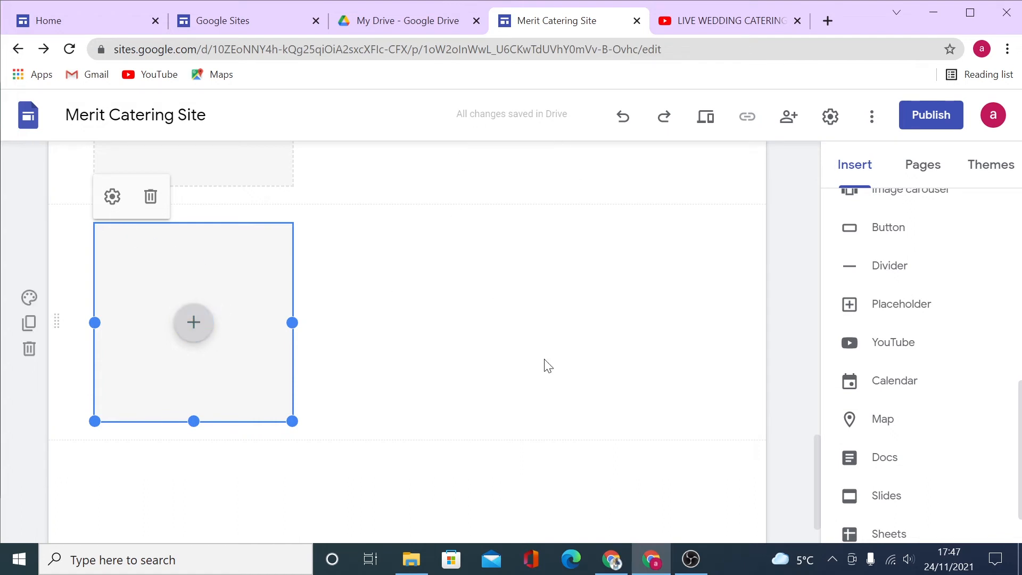
Move the second placeholder beside the first as a column.
scroll(463, 453, down, 2)
scroll(469, 442, up, 2)
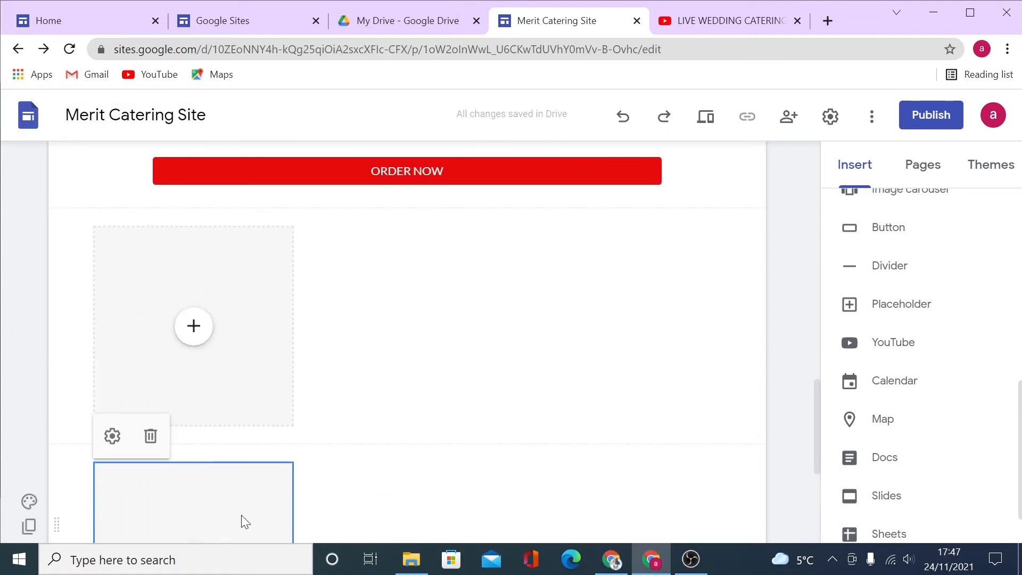
drag(240, 521, 410, 280)
scroll(540, 368, down, 1)
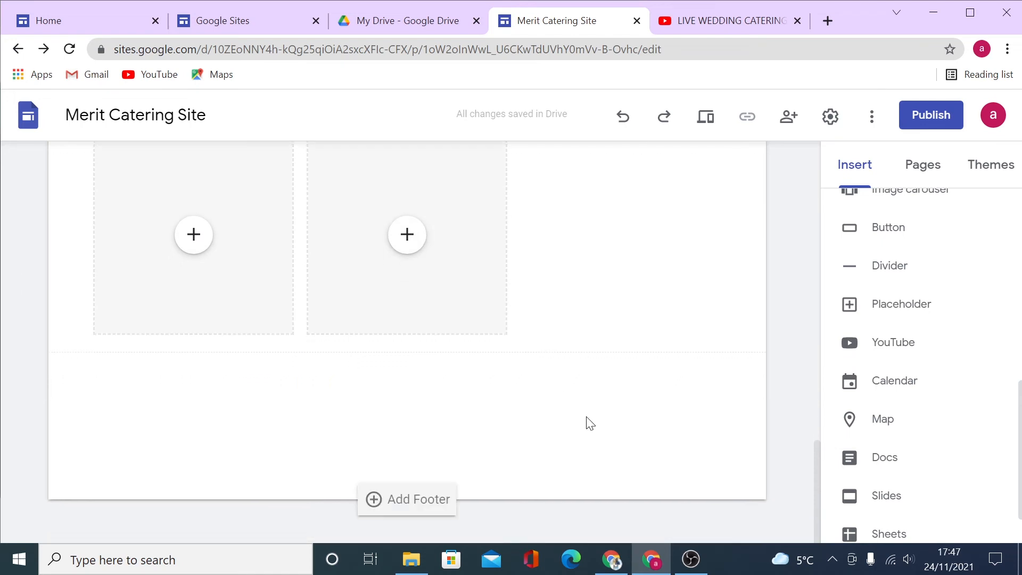
scroll(585, 420, up, 3)
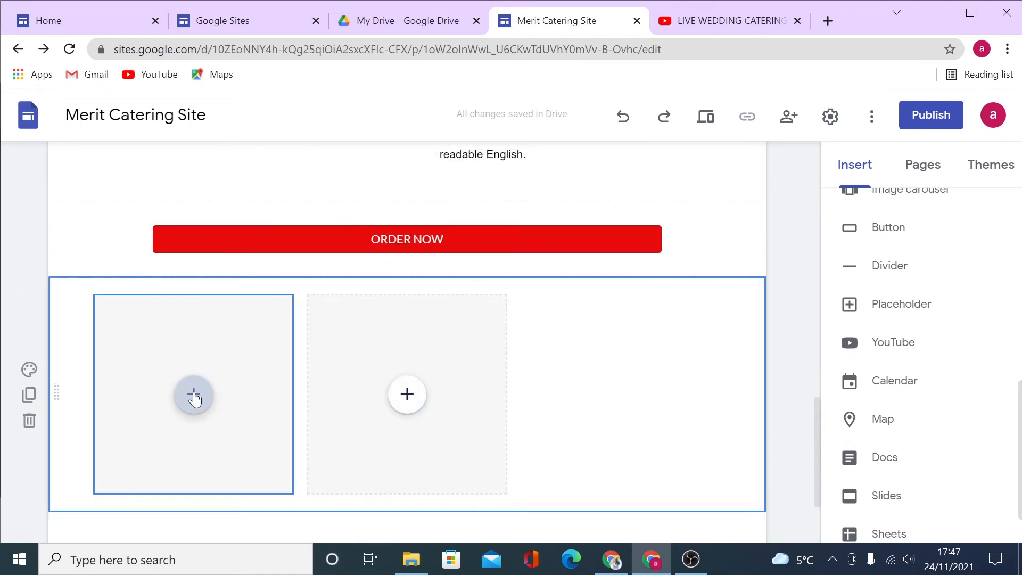
Delete the empty placeholder section and start a YouTube video embed.
click(417, 416)
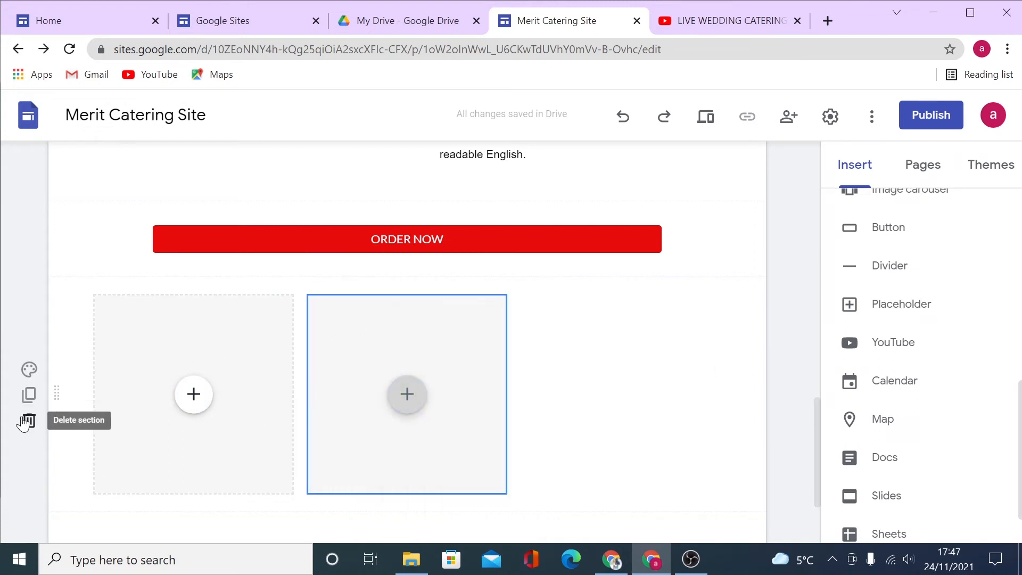
click(27, 421)
click(898, 344)
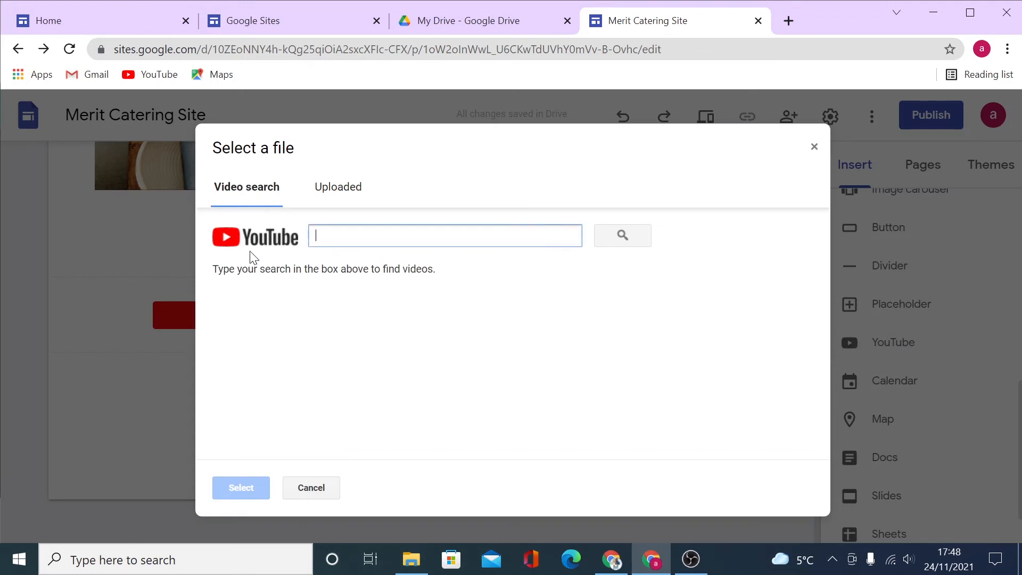
Cancel the YouTube picker, check Calendar embeds, and start inserting a map instead.
click(345, 184)
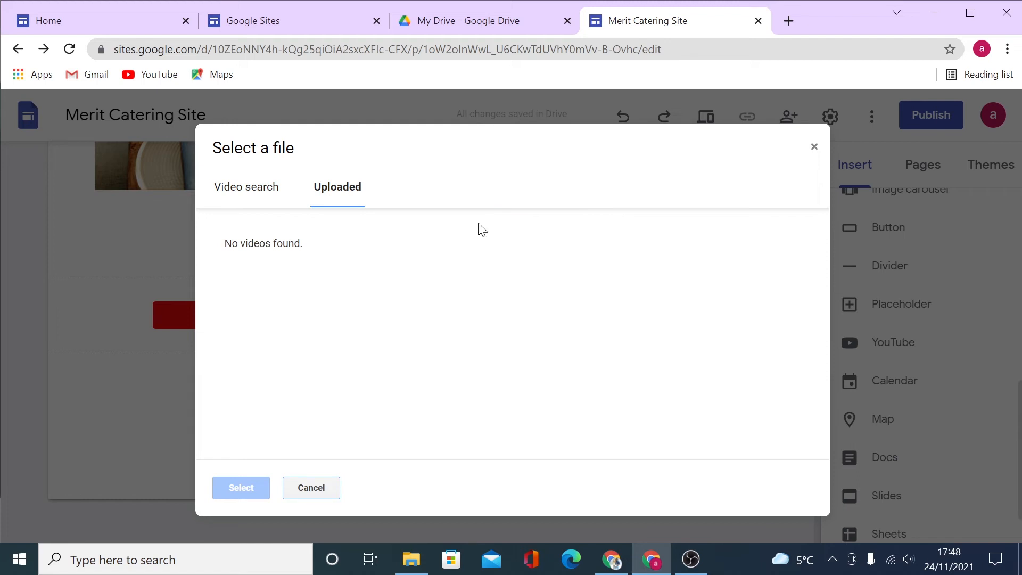
click(311, 488)
click(897, 380)
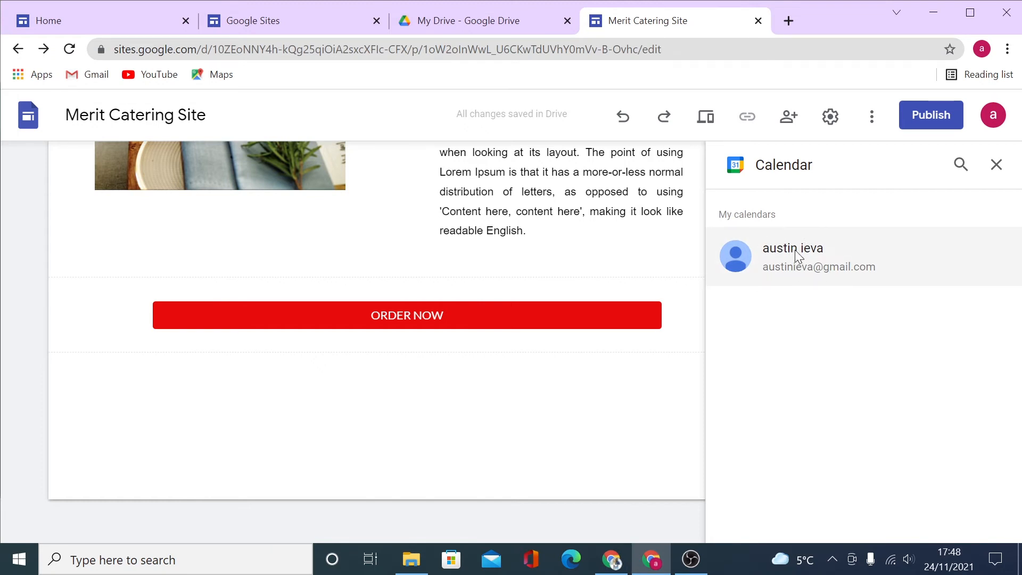
click(998, 169)
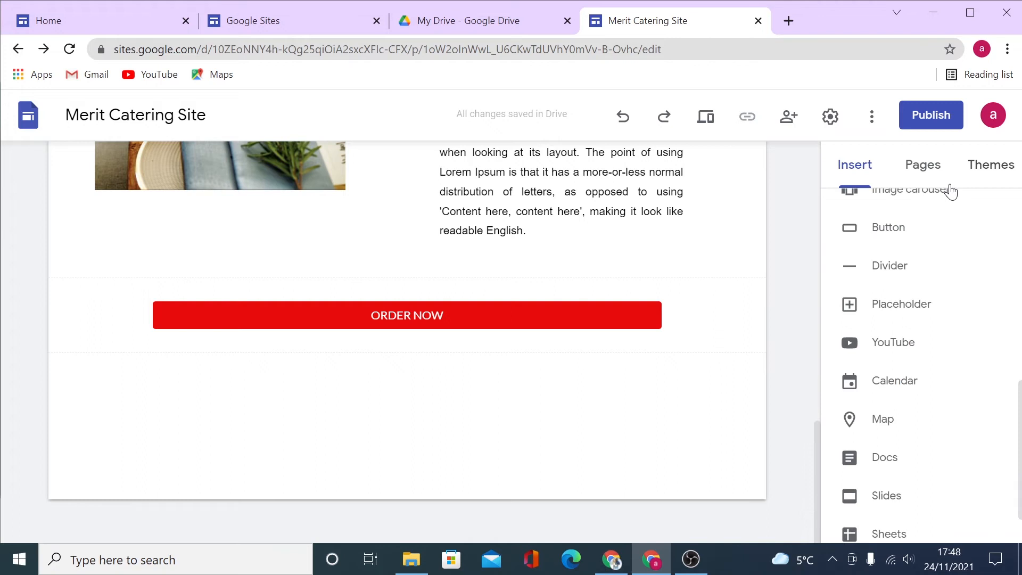
click(905, 419)
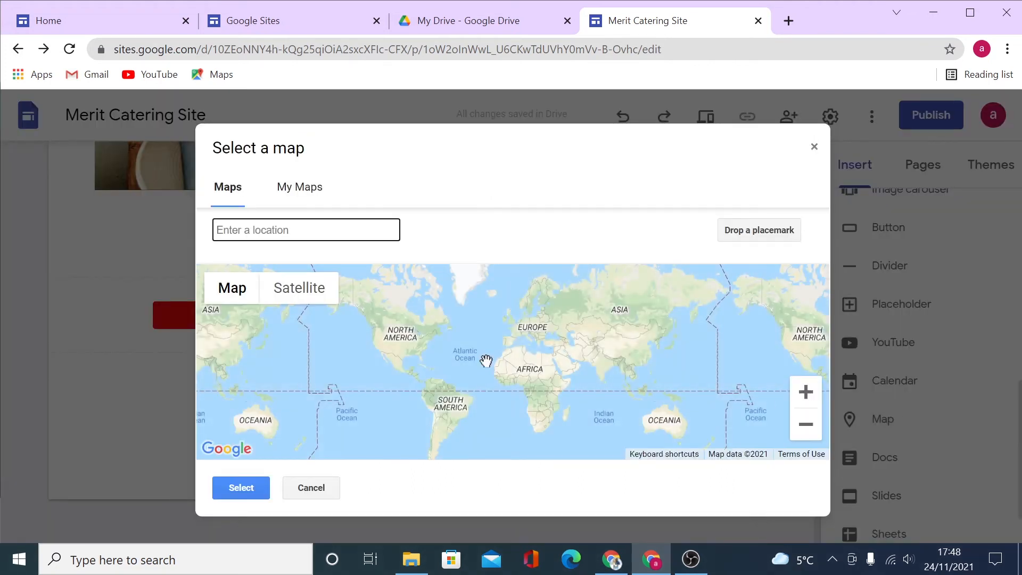
Embed a London, UK map below ORDER NOW, widen it, then delete the map section.
mouse_move(233, 290)
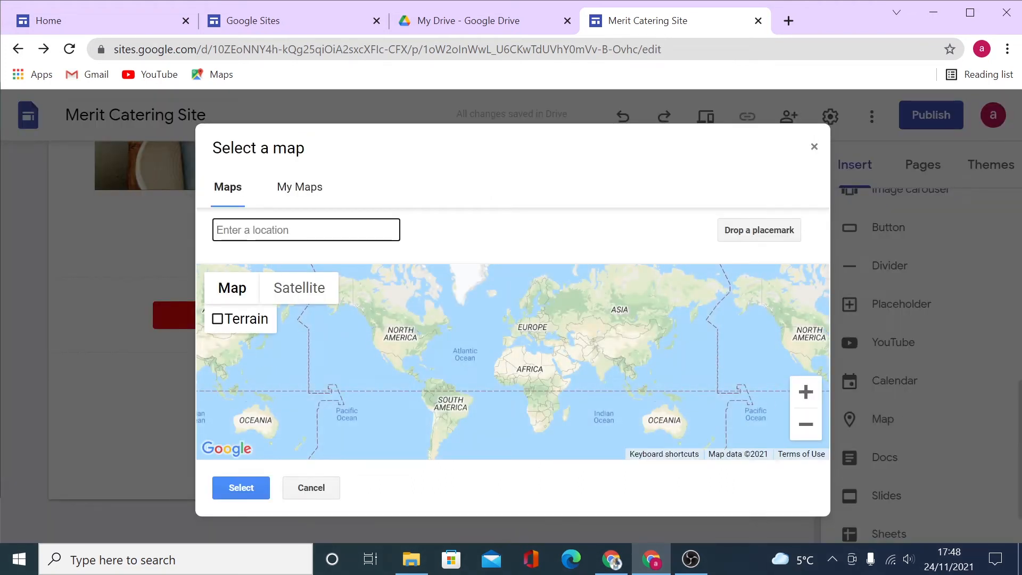
text(lond)
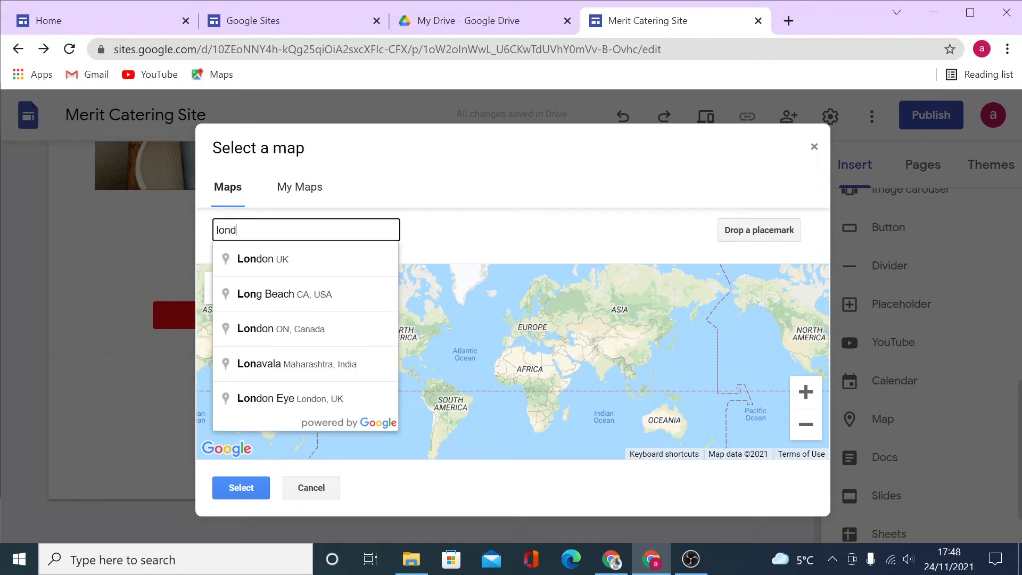
text(on)
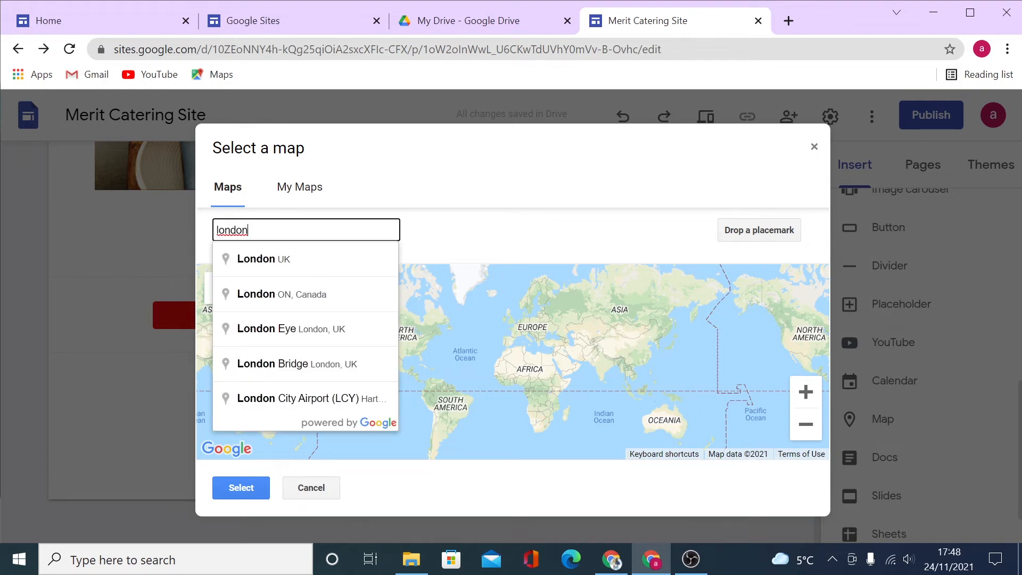
click(268, 257)
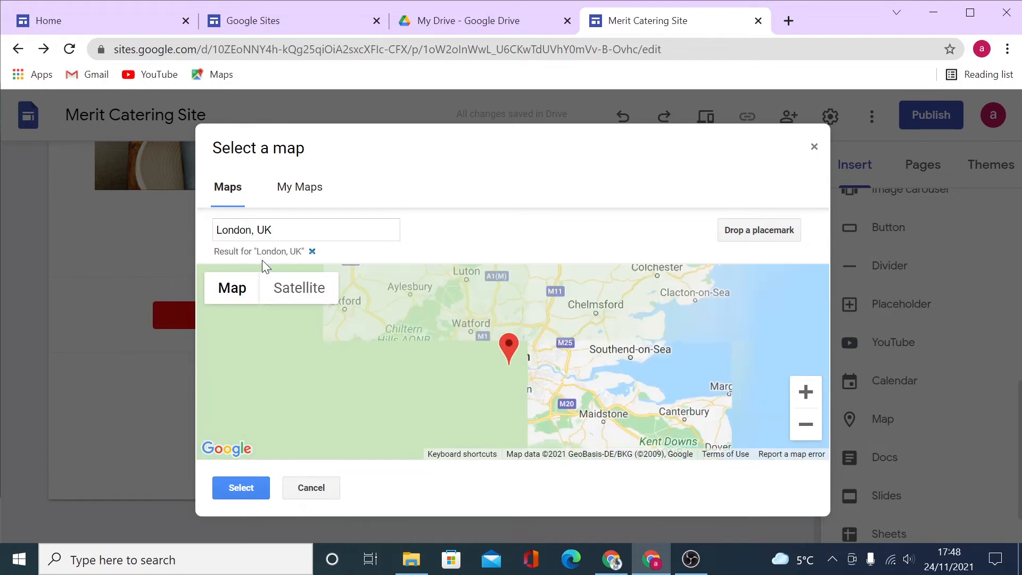
click(240, 488)
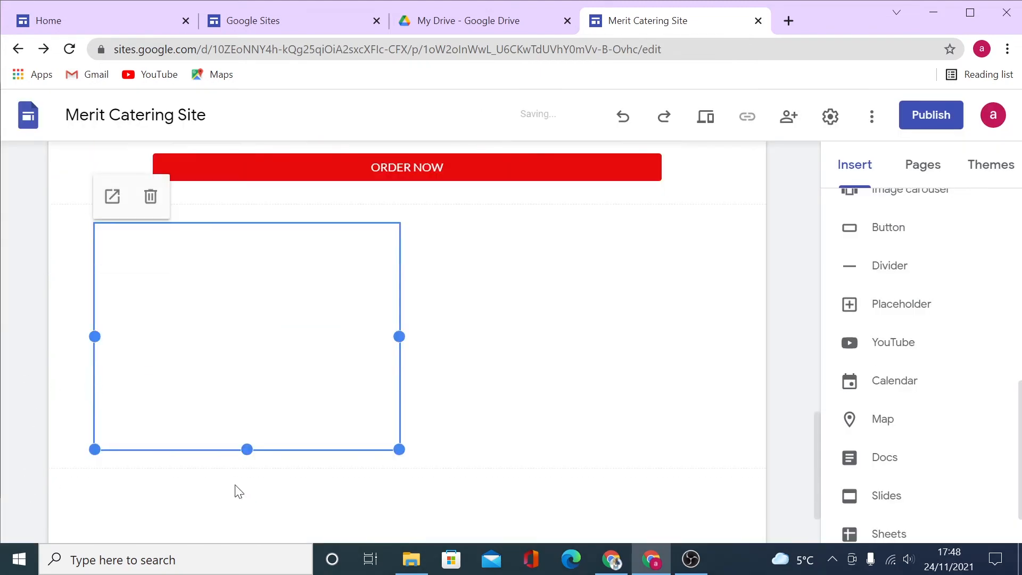
drag(399, 336, 746, 326)
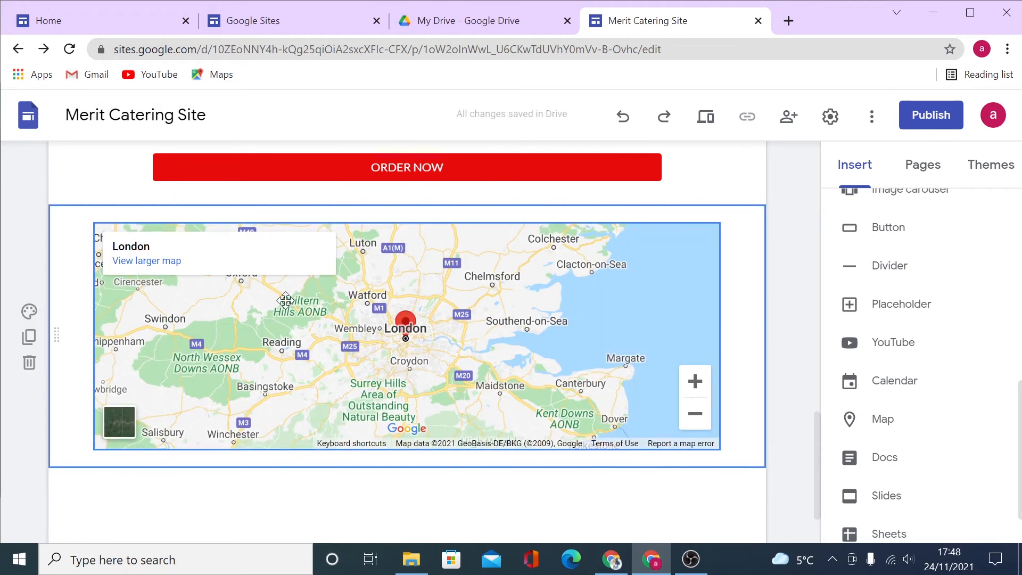
click(29, 363)
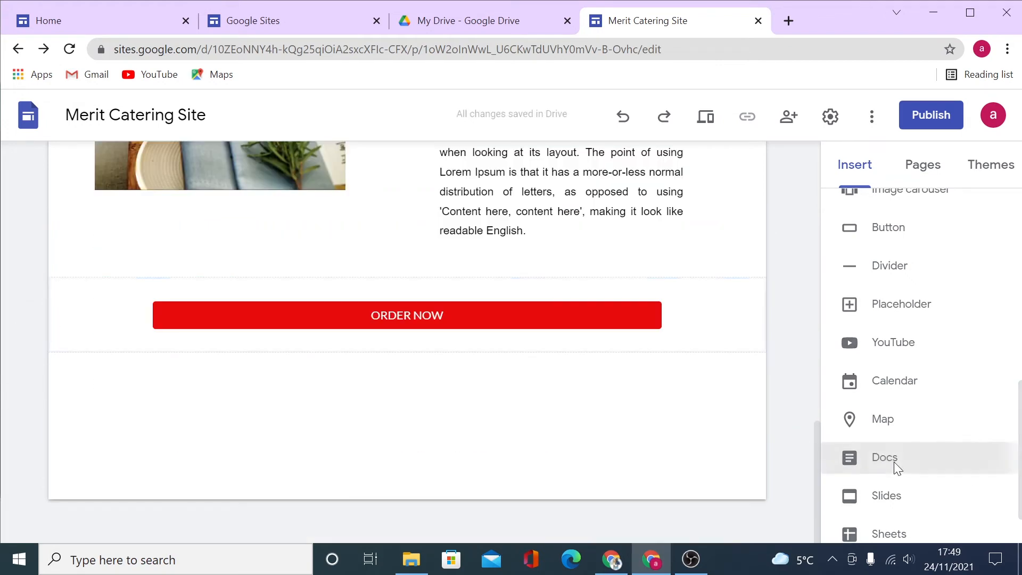
click(892, 460)
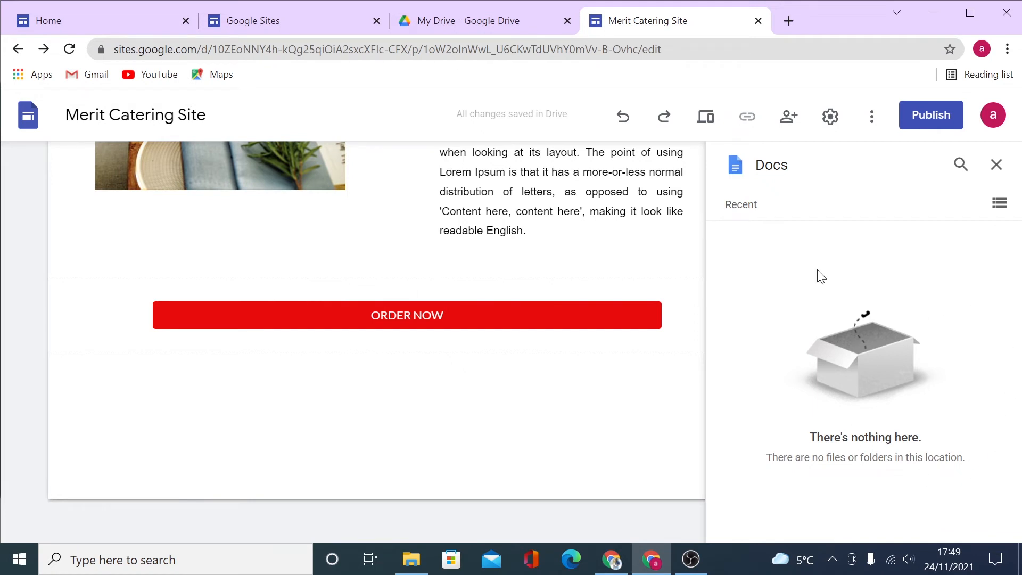
mouse_move(513, 401)
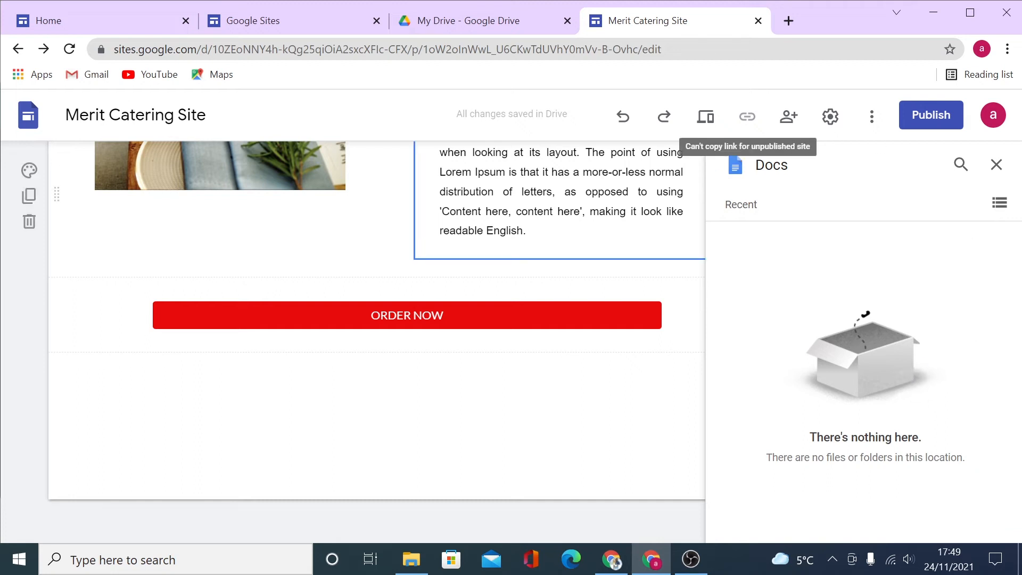
mouse_move(454, 393)
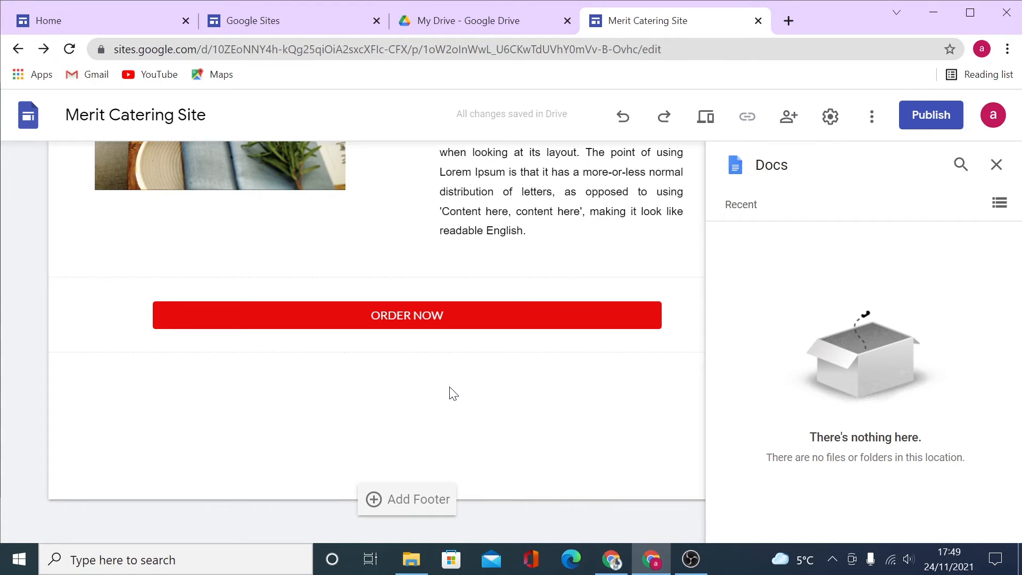
click(996, 165)
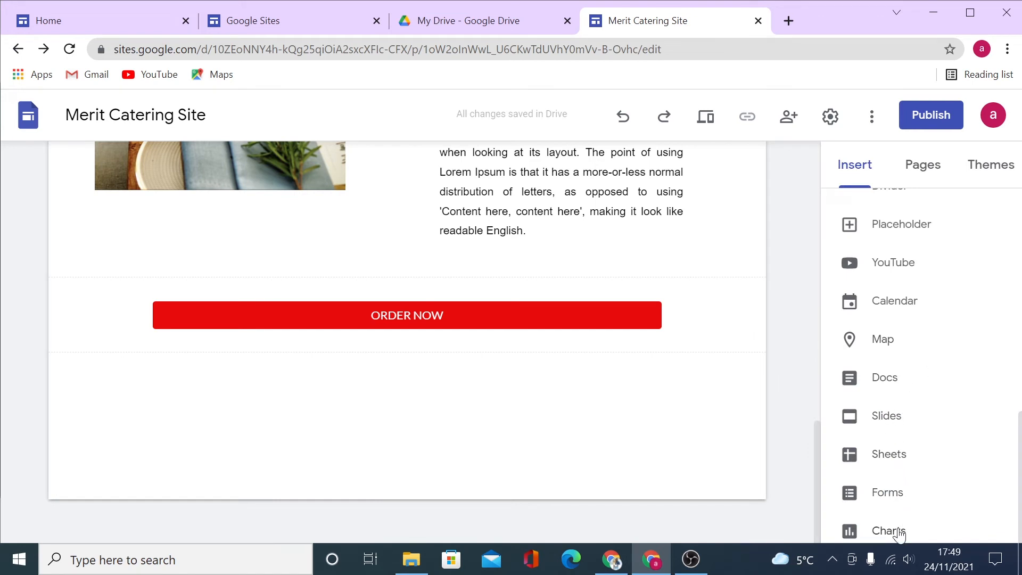
click(880, 424)
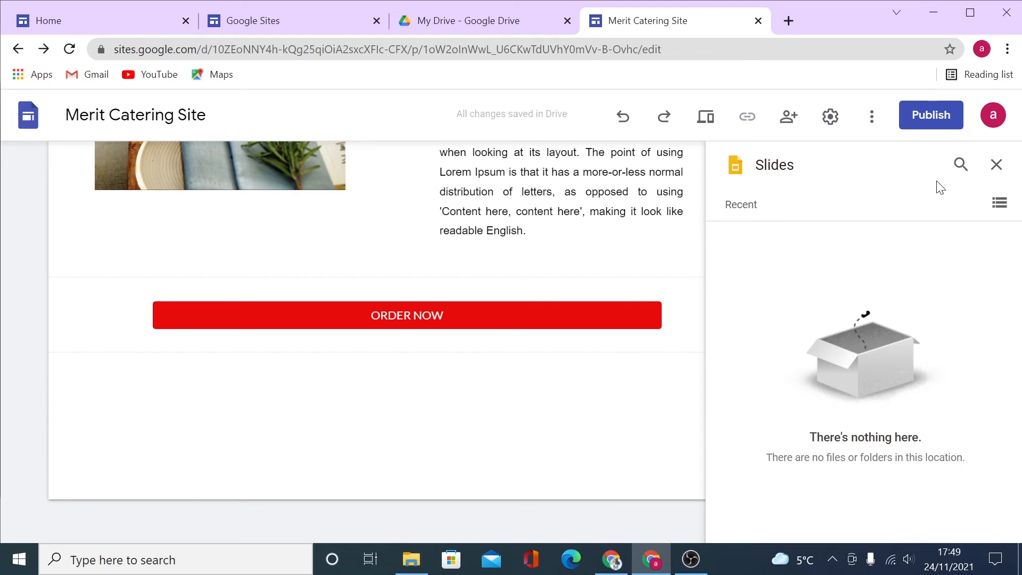
click(996, 165)
click(914, 462)
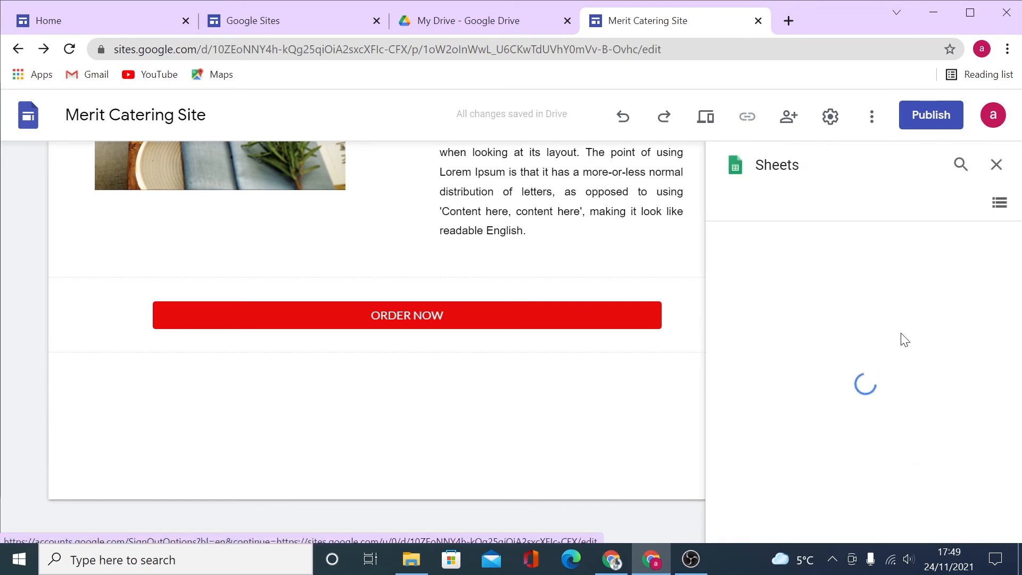
click(996, 168)
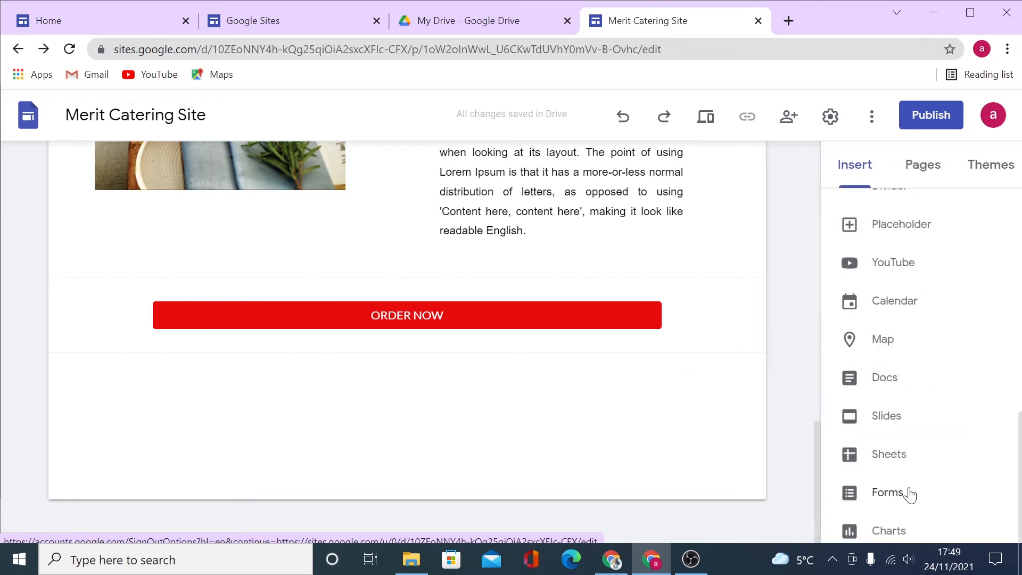
click(909, 488)
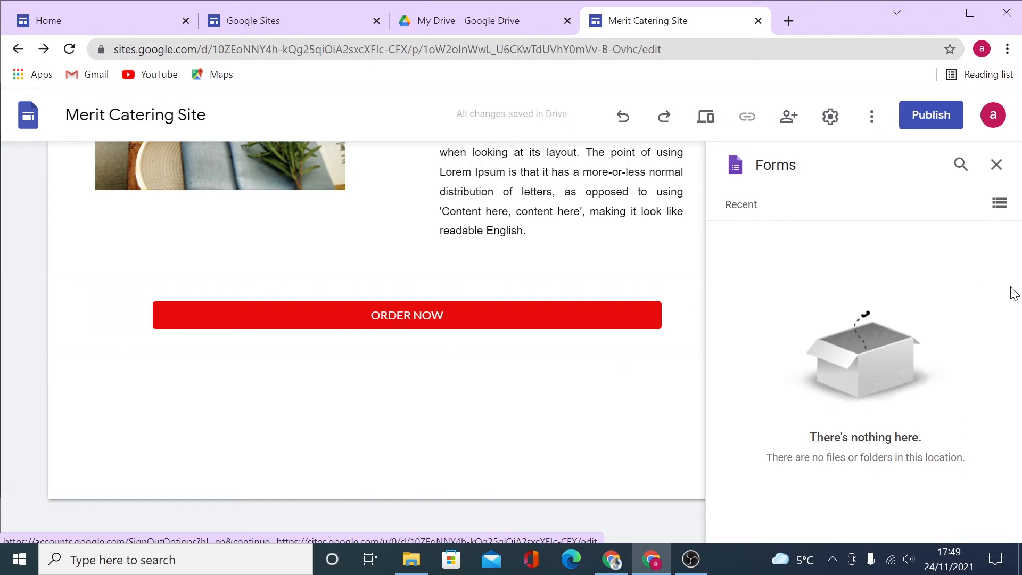
click(996, 164)
click(900, 530)
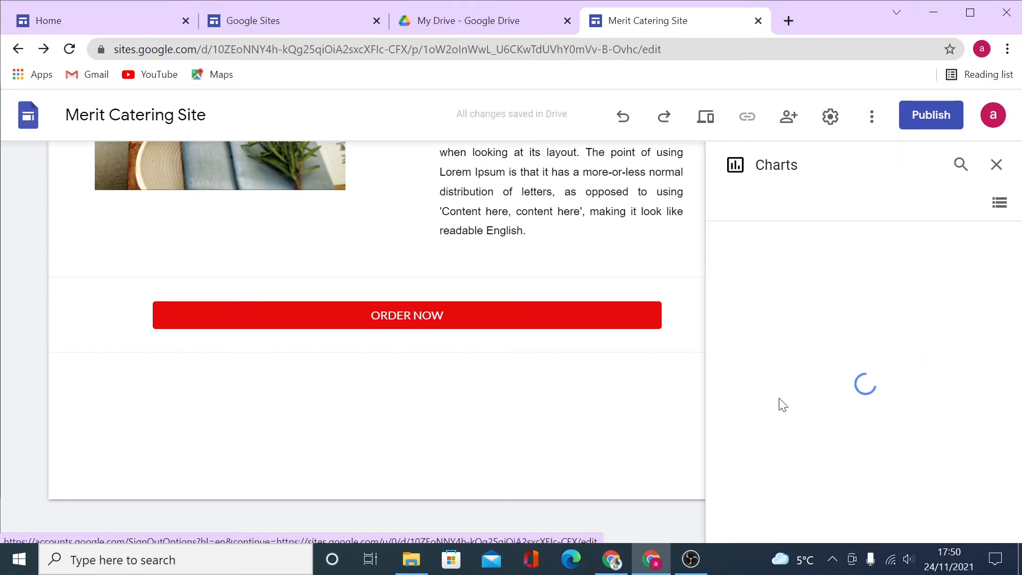
click(1006, 165)
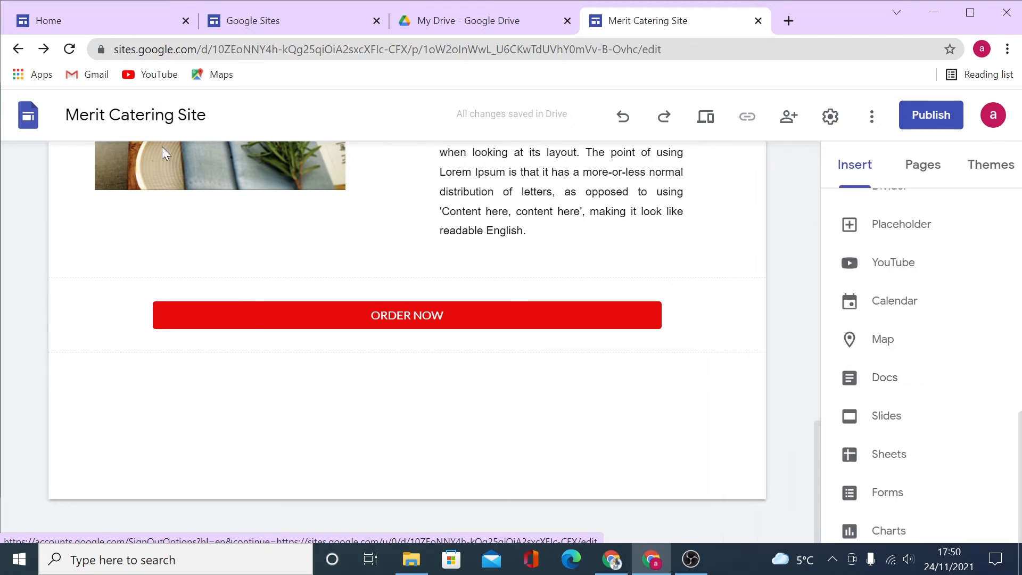
Upload the 'store (5)' photo as a full-width banner below ORDER NOW and add a footer.
double_click(207, 423)
click(247, 414)
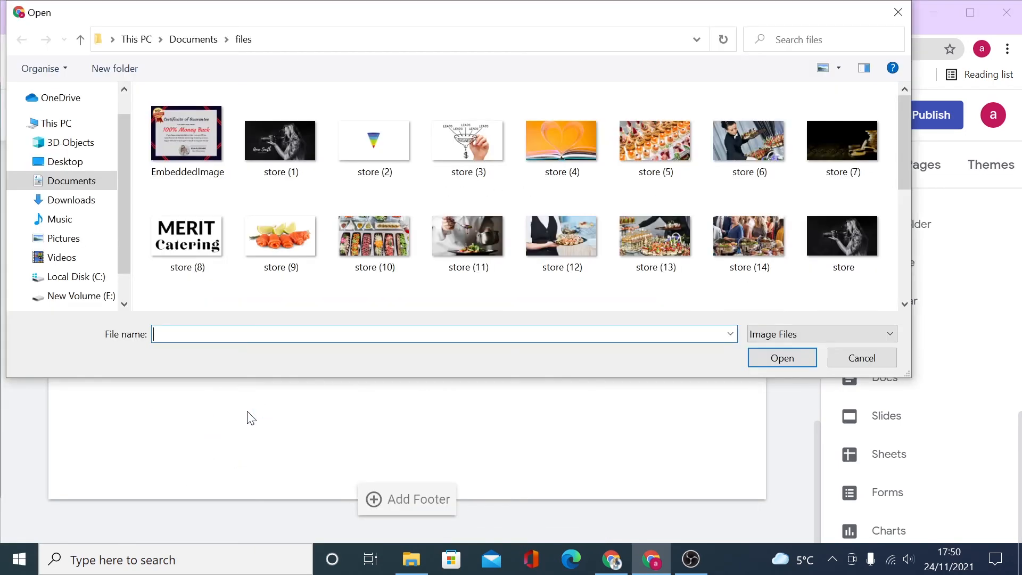
click(638, 139)
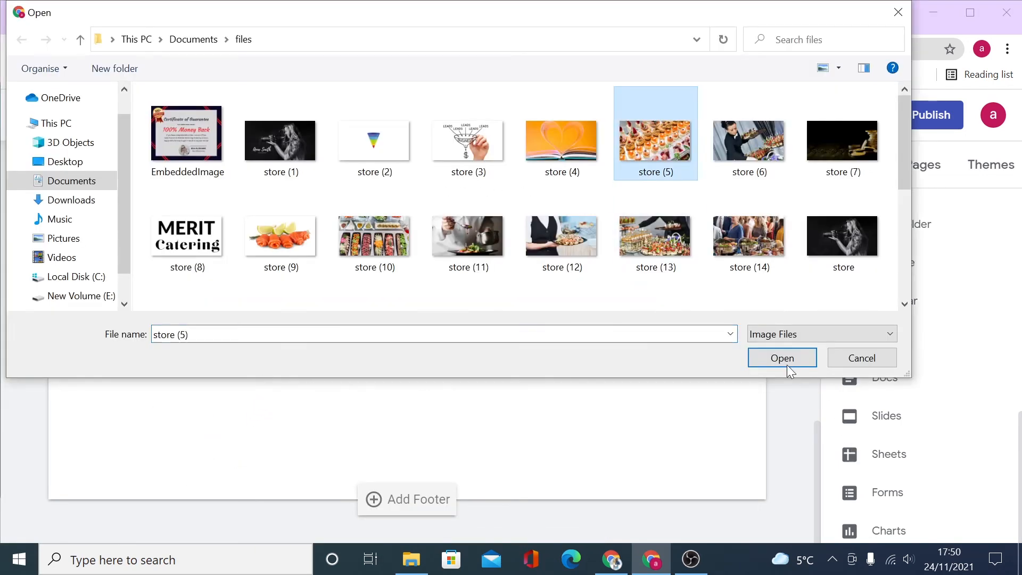
click(783, 360)
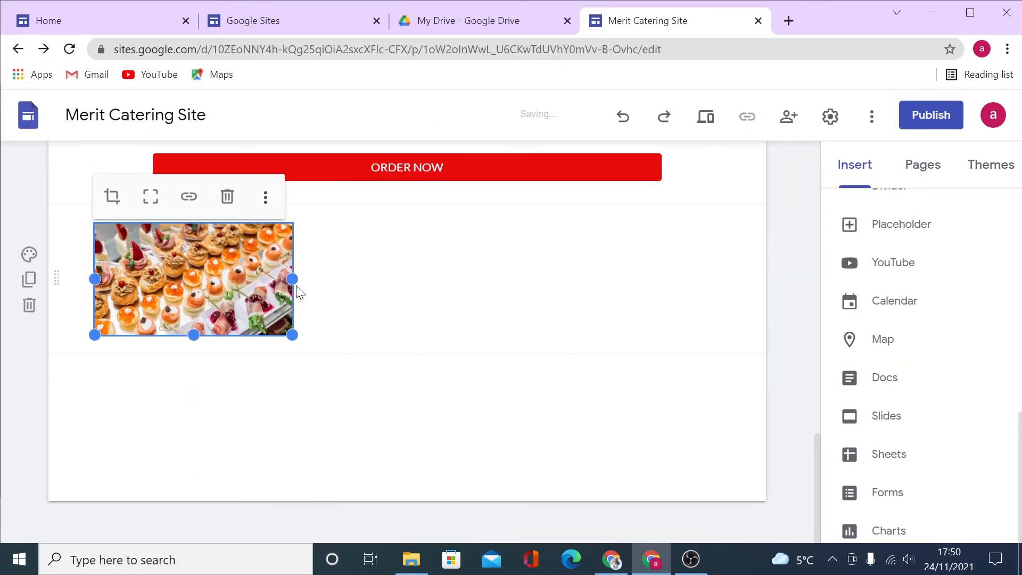
drag(293, 278, 756, 286)
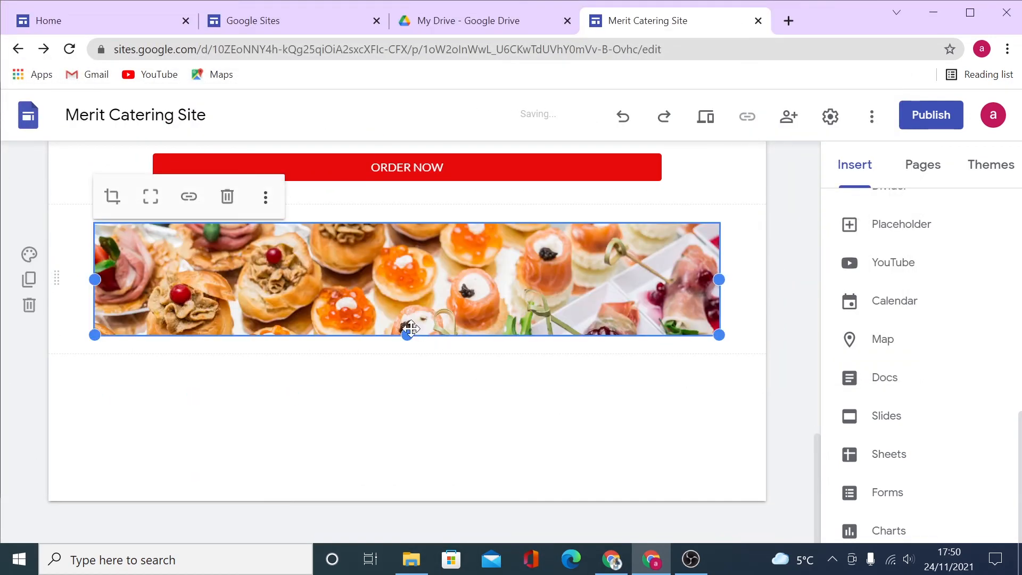
drag(408, 329, 407, 441)
scroll(577, 470, down, 1)
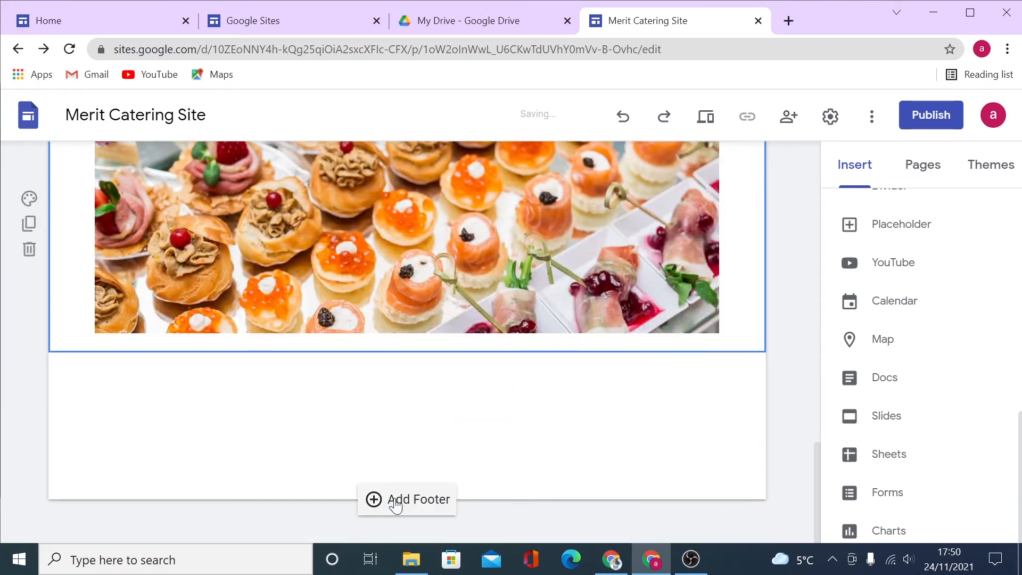
click(424, 500)
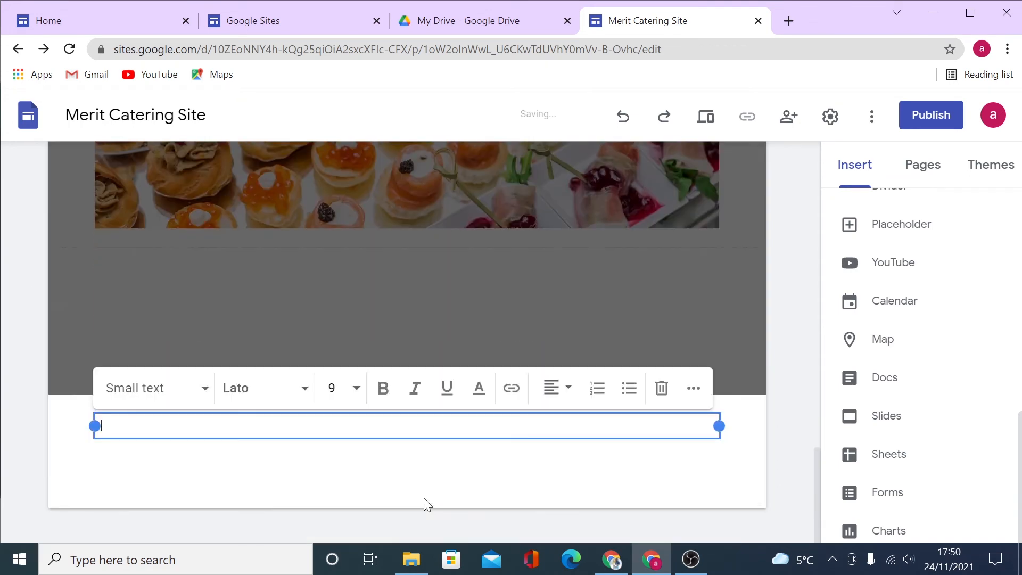
Copy the '© 2021 MeritMastering, Inc. All Rights Reserved. Terms | Policy' text from the live site.
click(87, 21)
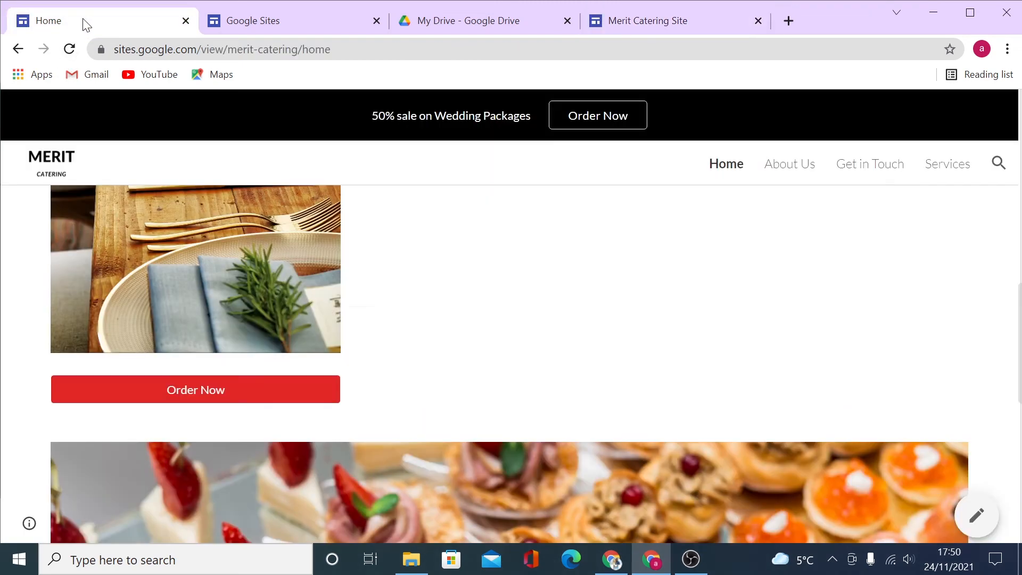
scroll(742, 337, down, 5)
drag(467, 458, 738, 503)
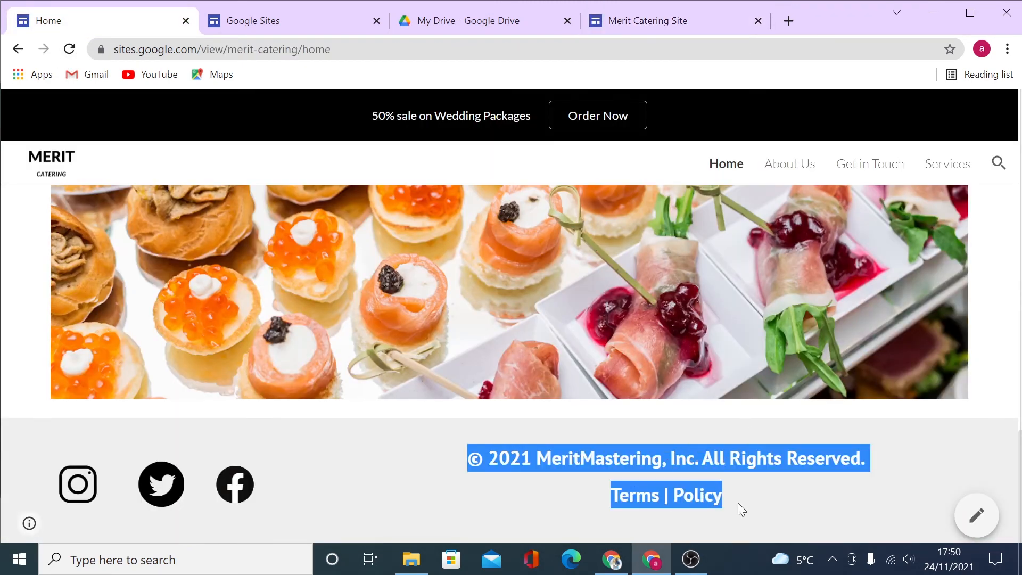
right_click(641, 462)
click(688, 370)
Paste the copyright text into the editor's footer text box and narrow the box.
click(639, 20)
right_click(508, 426)
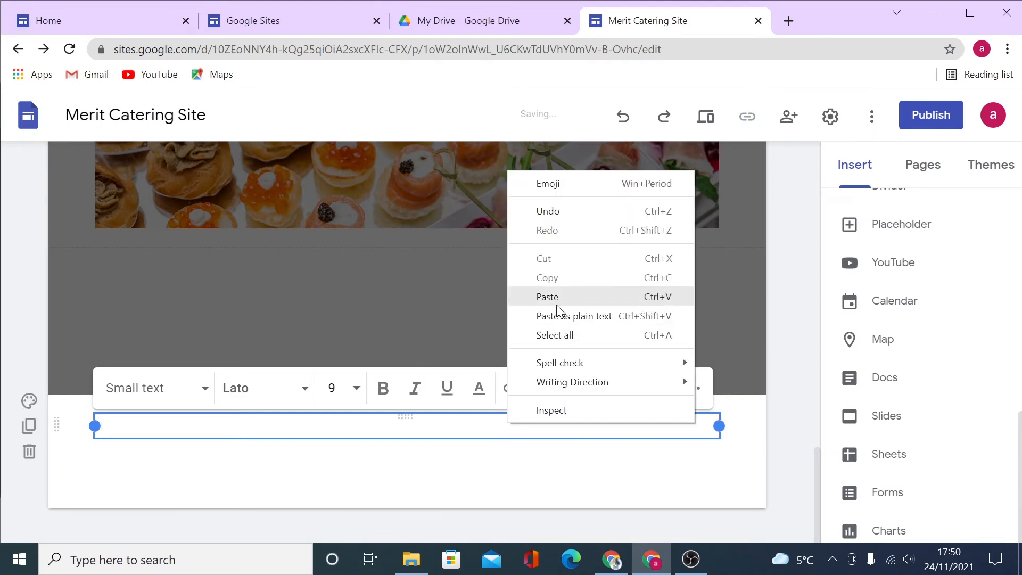
click(556, 297)
drag(95, 464, 353, 455)
click(770, 477)
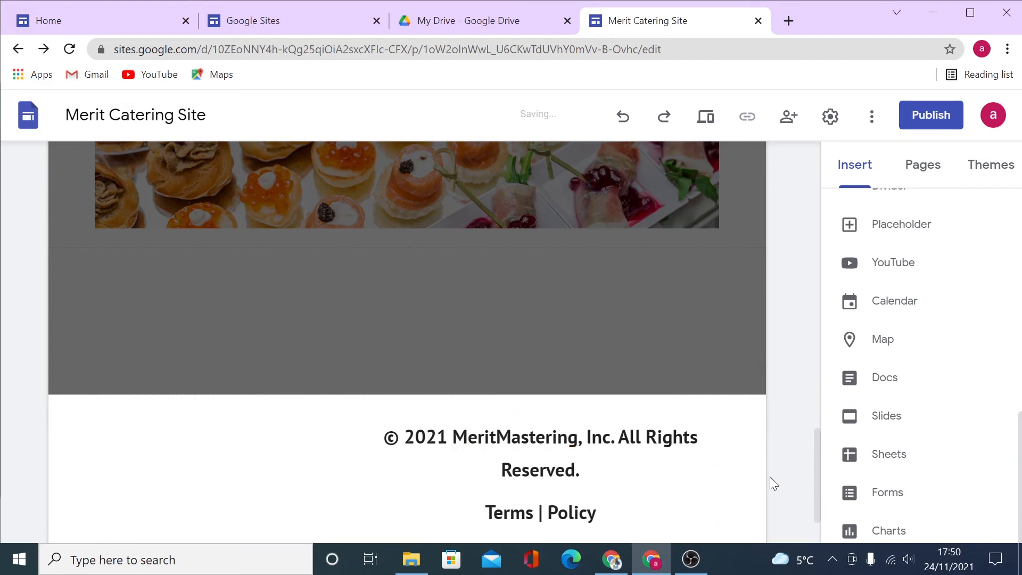
Start an image upload from the empty footer section.
scroll(770, 477, down, 2)
click(106, 385)
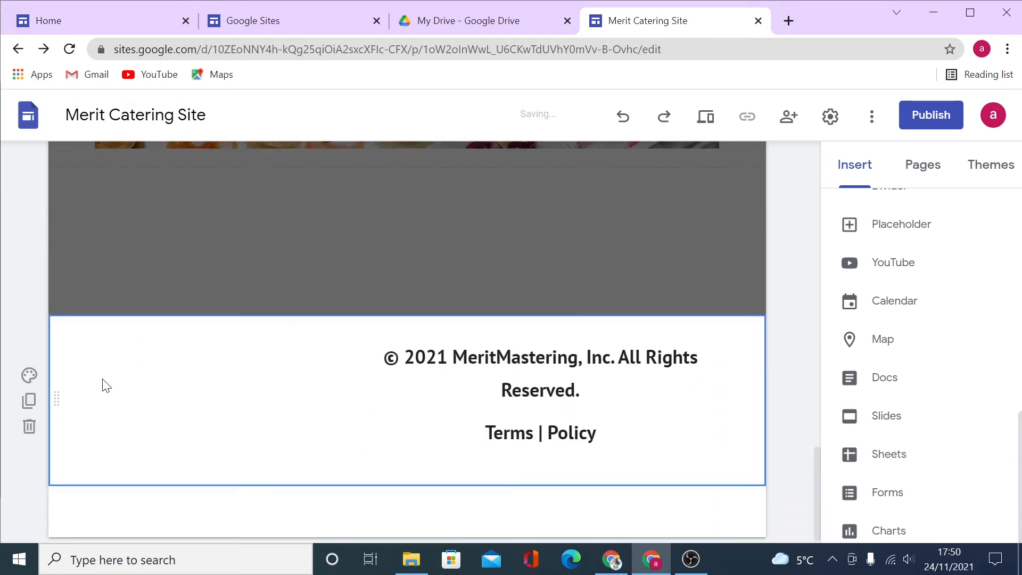
double_click(104, 387)
click(150, 378)
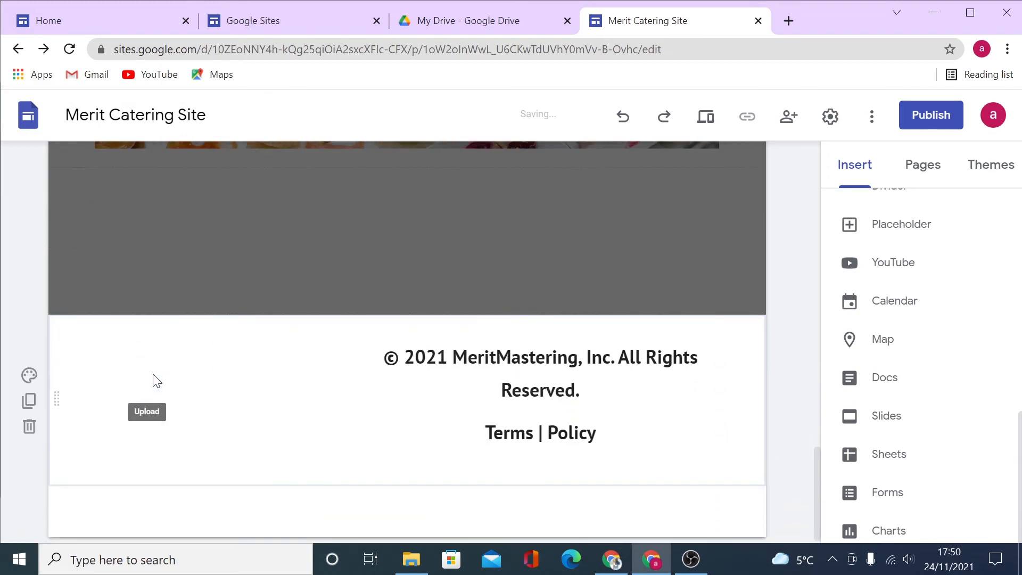
scroll(391, 226, down, 3)
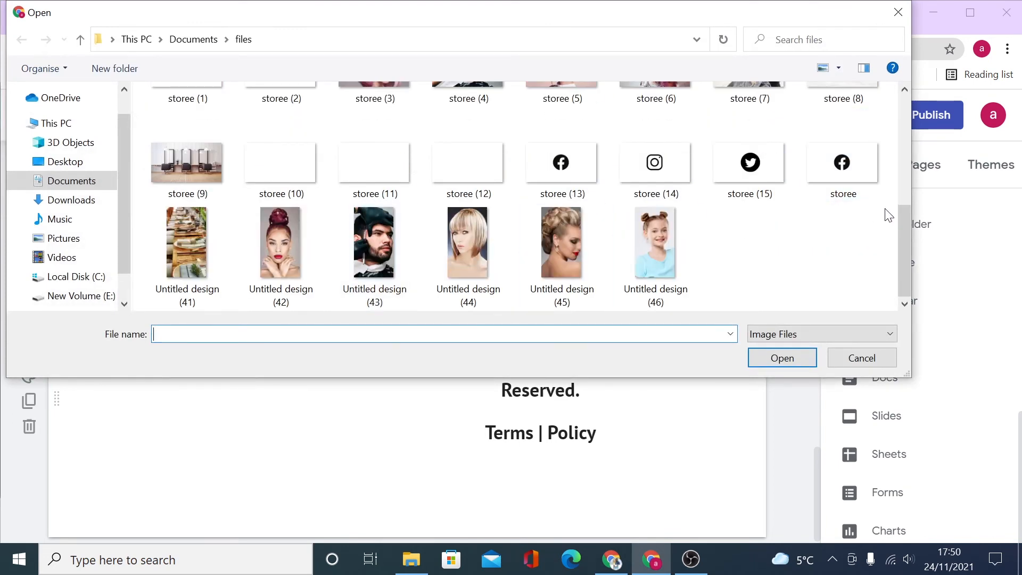
Upload the three social icon images storee (14), storee (15) and storee.
drag(889, 214, 682, 181)
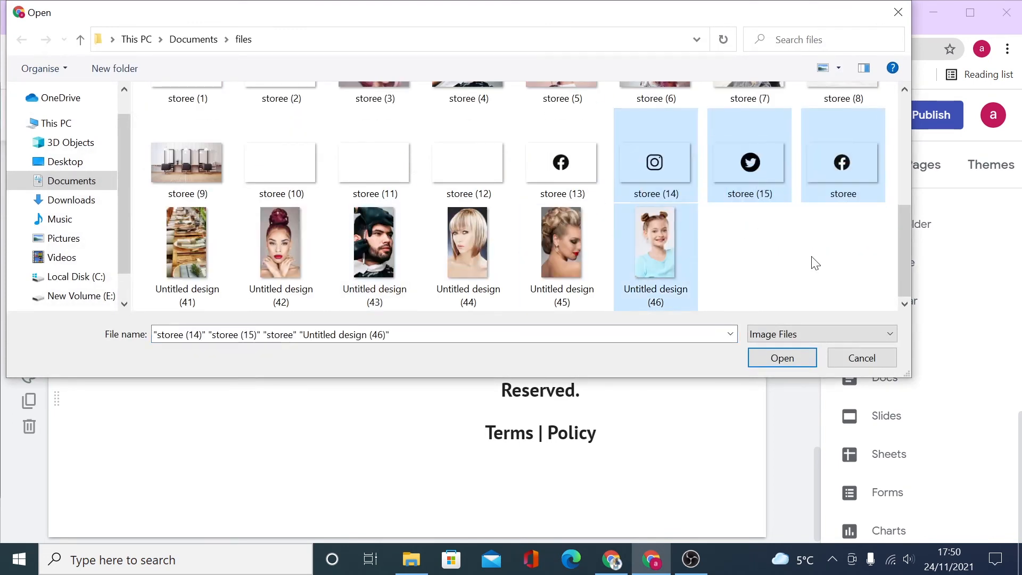
click(815, 263)
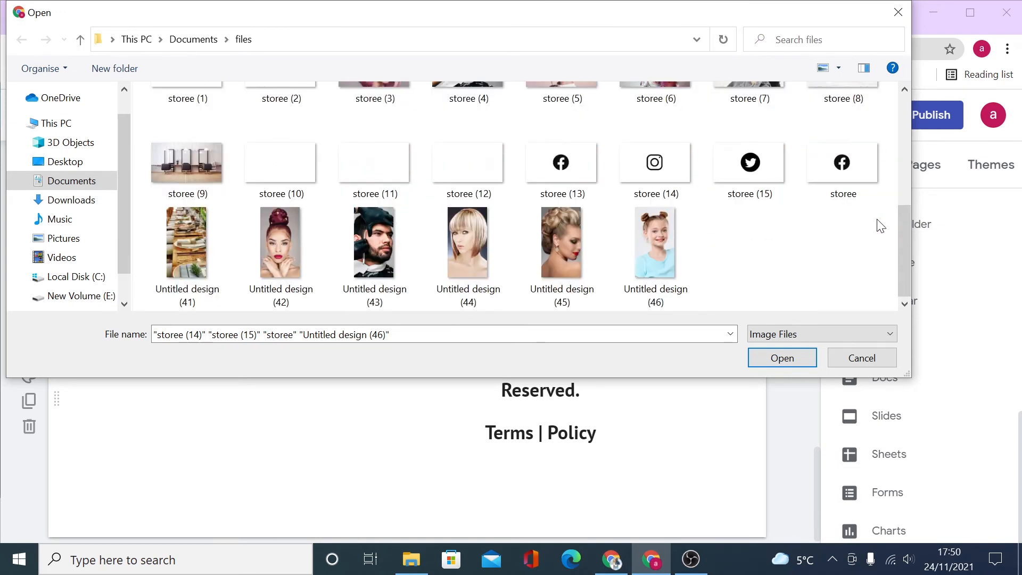
drag(891, 163, 675, 184)
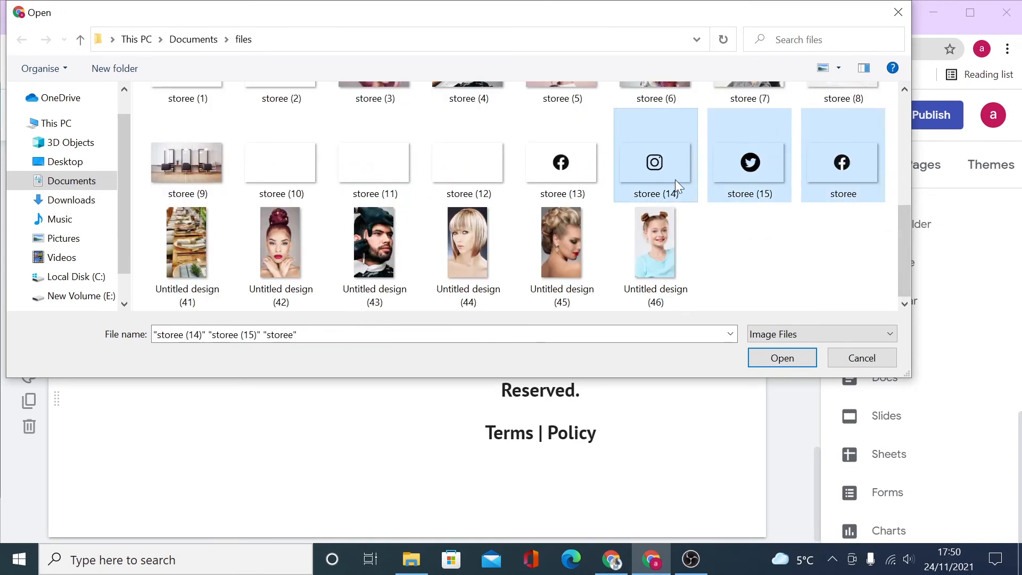
click(782, 358)
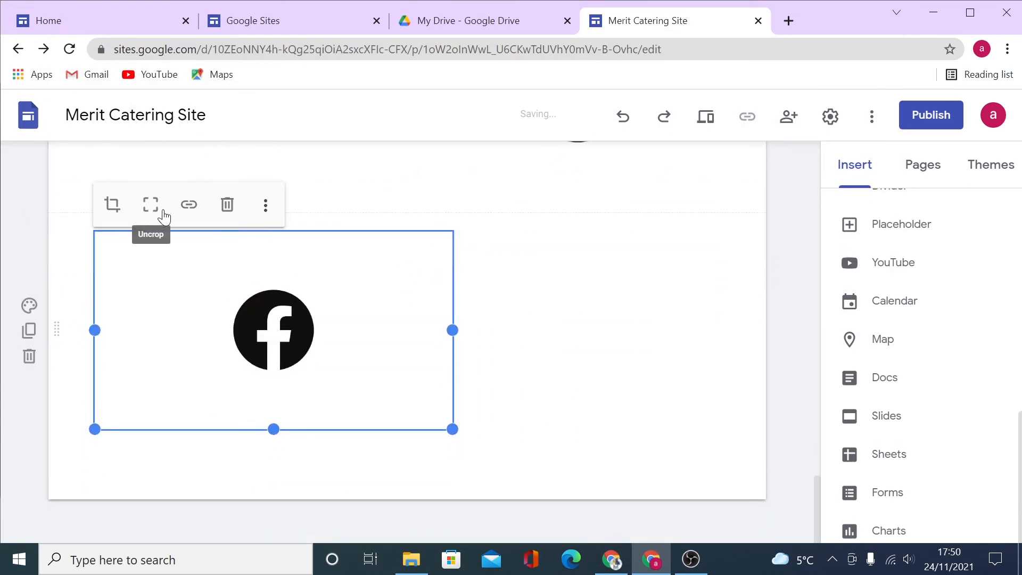
Line up the Instagram, Twitter and Facebook icons in the footer row beside the copyright text.
click(190, 206)
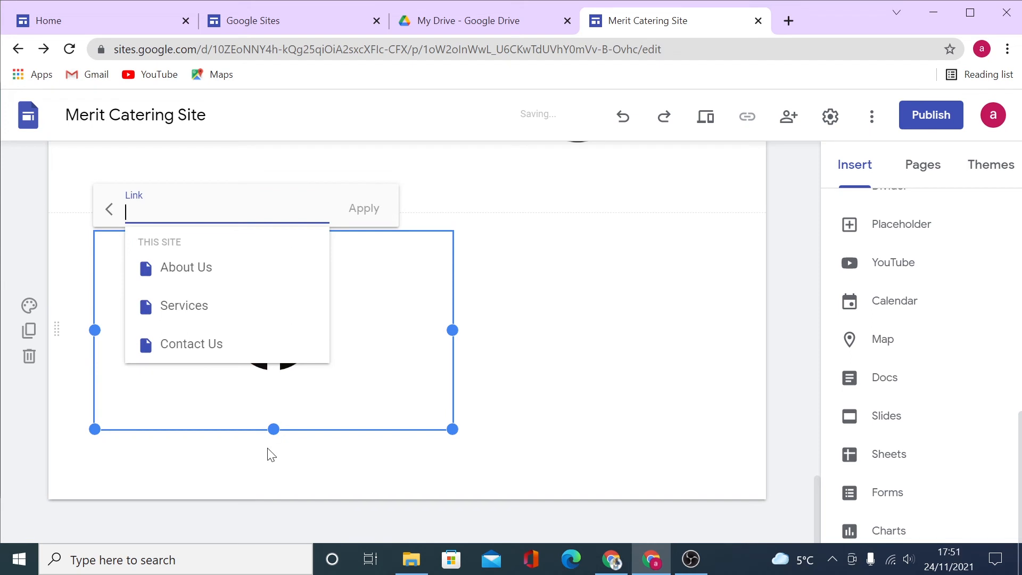
click(591, 378)
scroll(692, 379, up, 3)
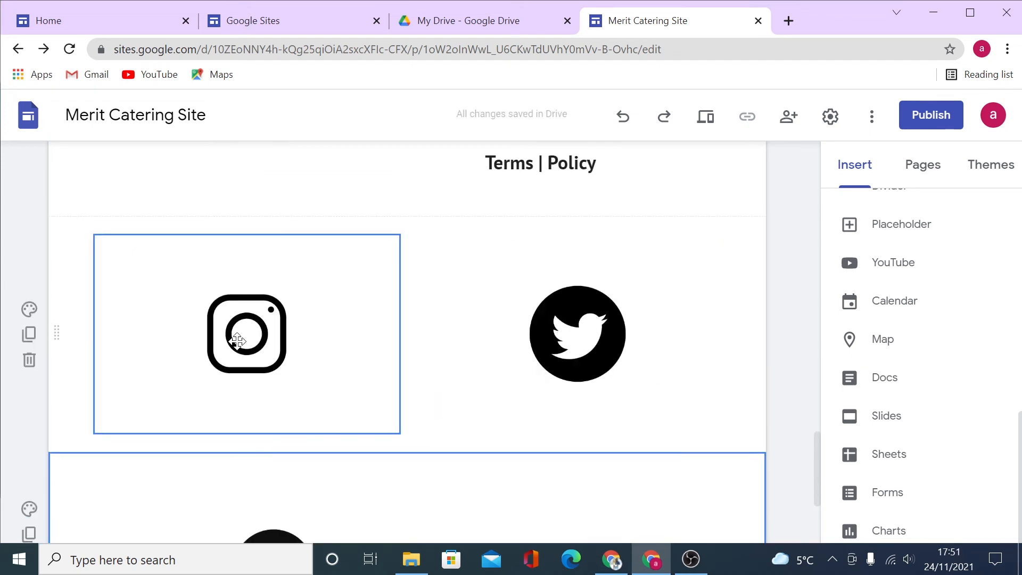
drag(237, 341, 4, 263)
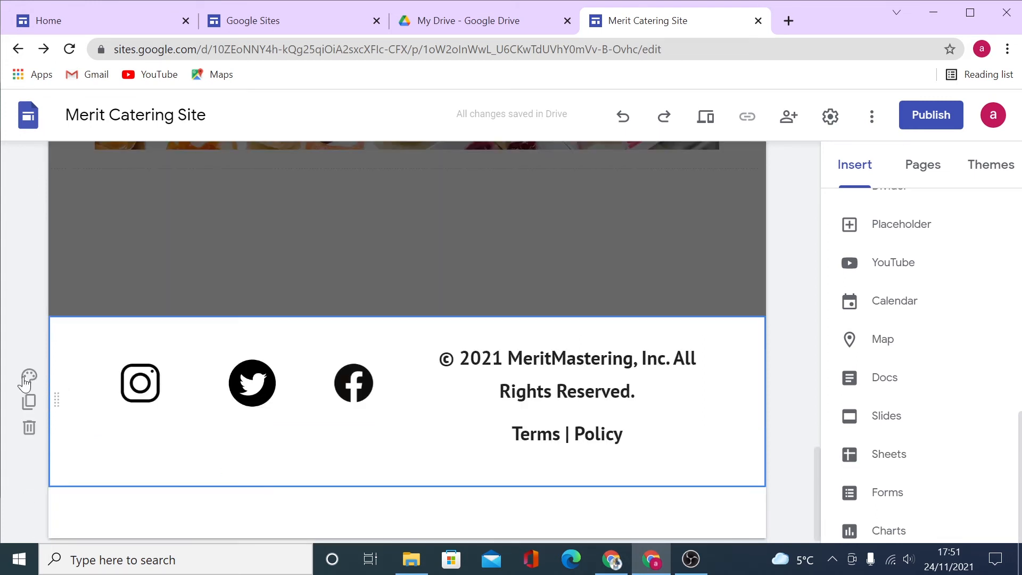
Try light grey and then red colour styles on the footer section.
click(29, 378)
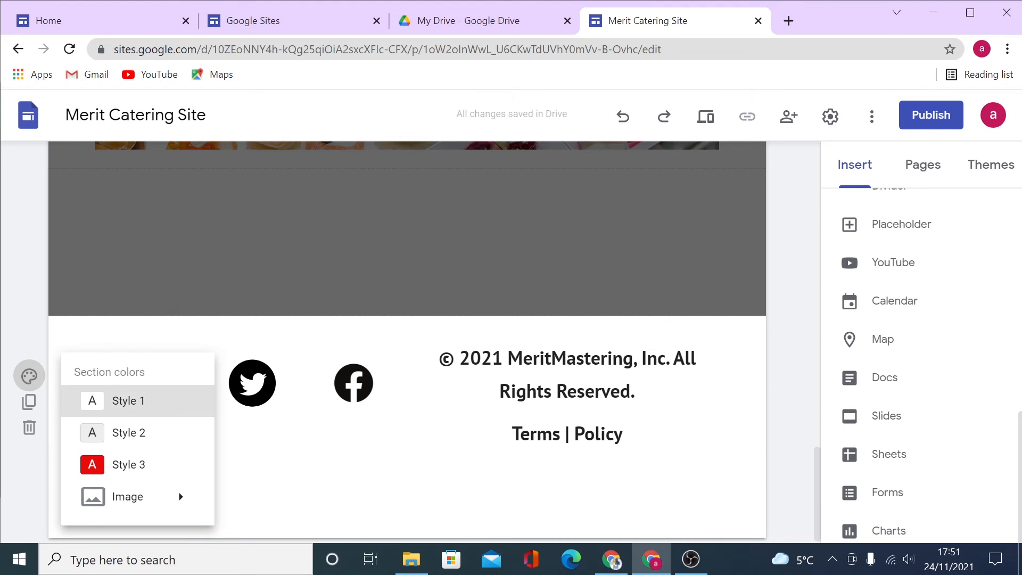
drag(130, 414, 138, 445)
click(139, 451)
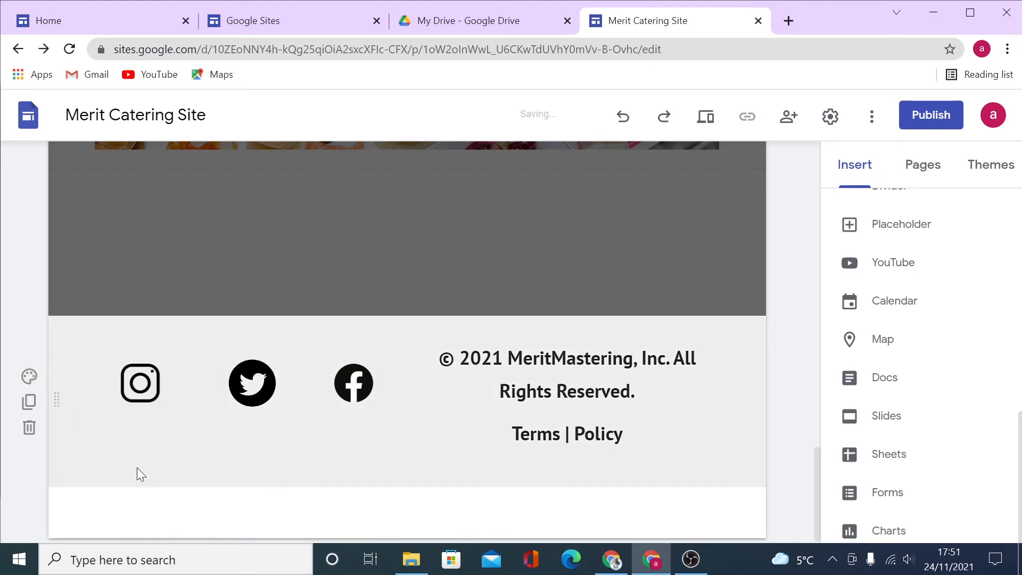
click(30, 376)
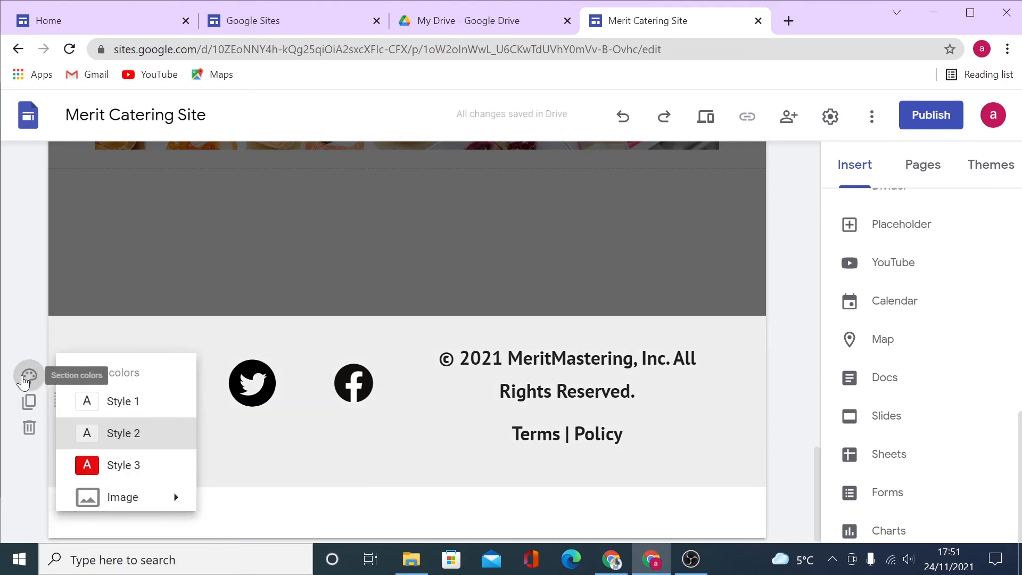
click(144, 461)
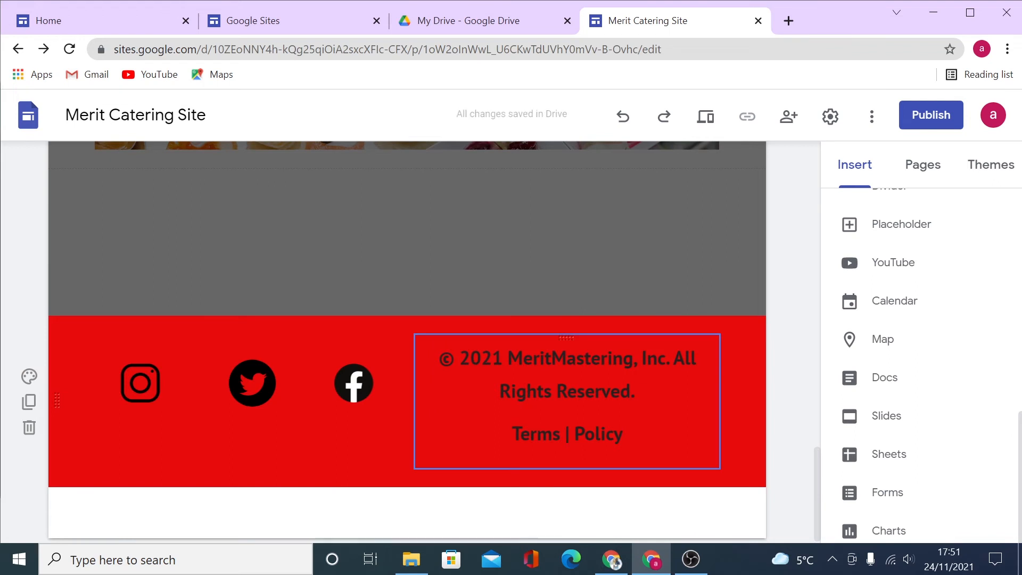
Set a grey gradient image from a 'grey' web search as the footer background.
click(29, 376)
mouse_move(177, 497)
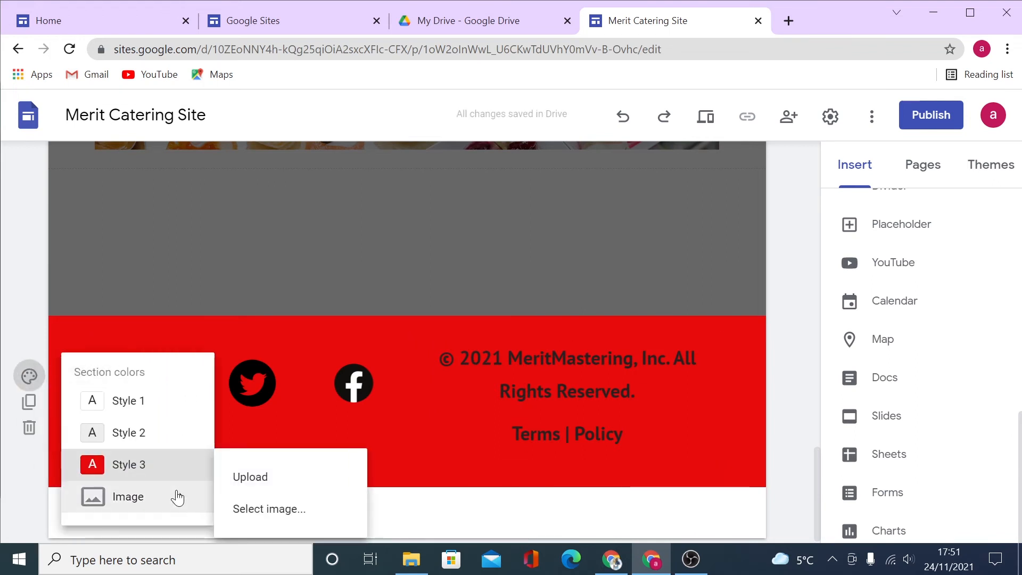
click(298, 509)
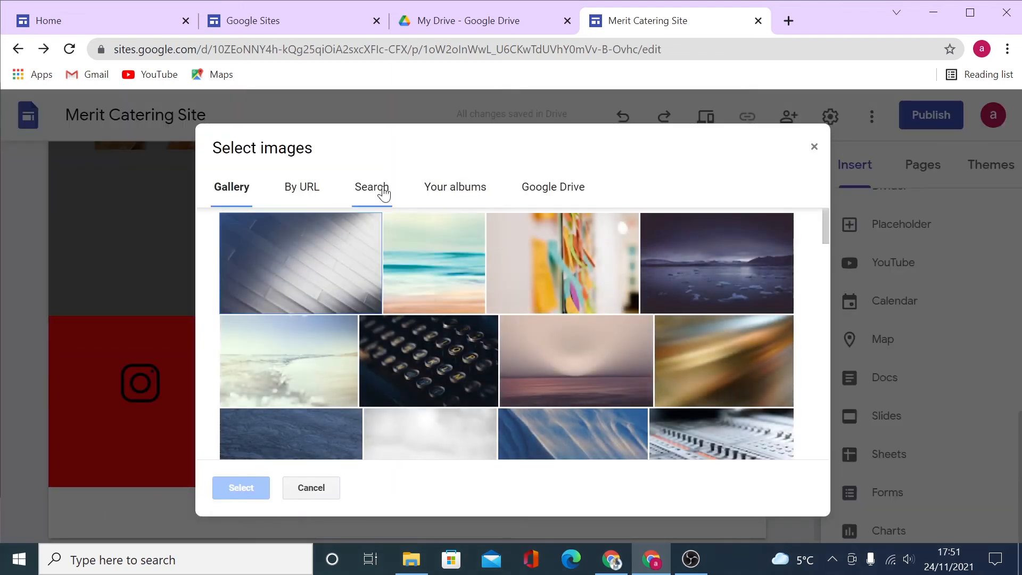
click(382, 192)
text(g)
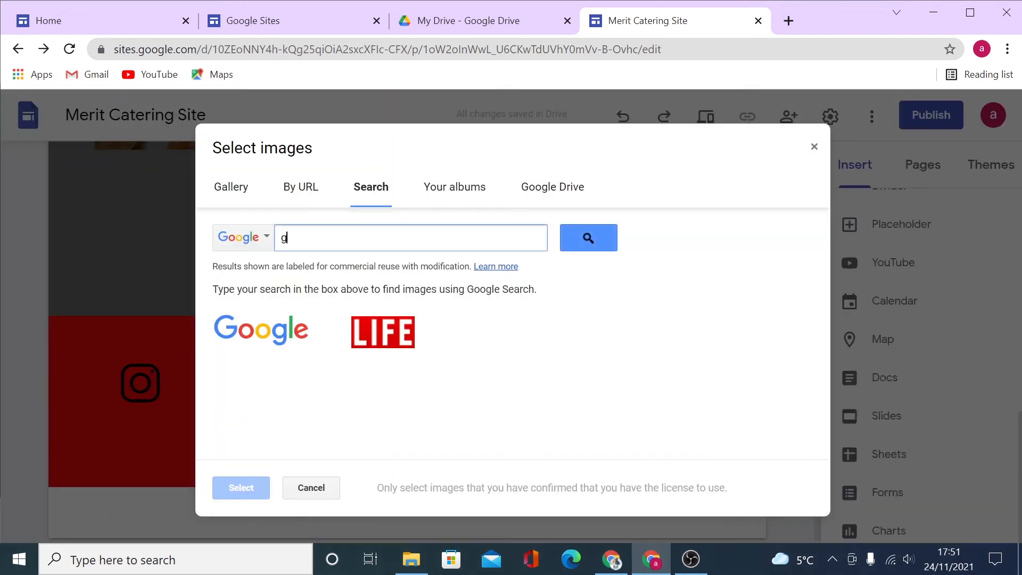
text(rey)
key(Return)
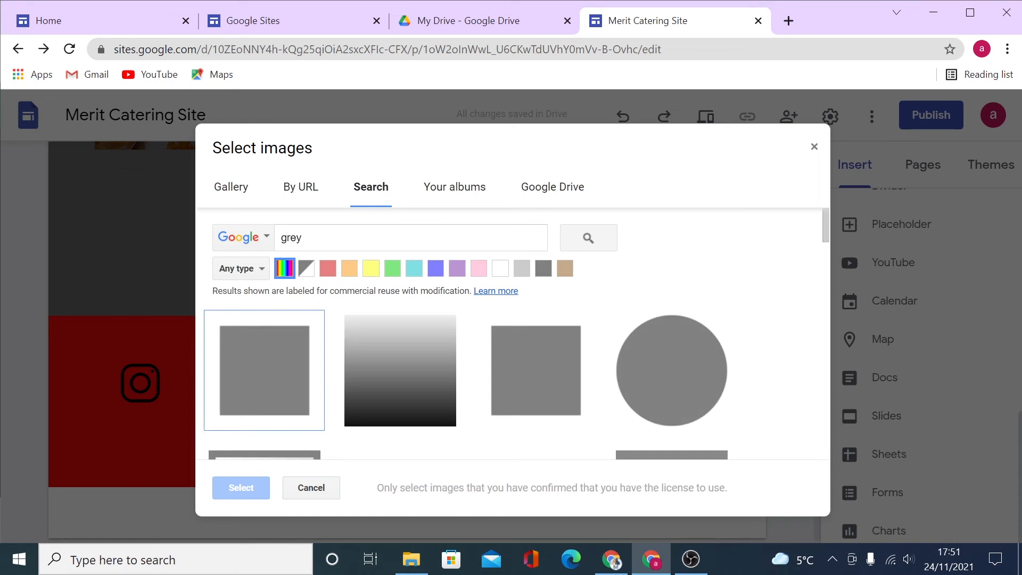
click(413, 394)
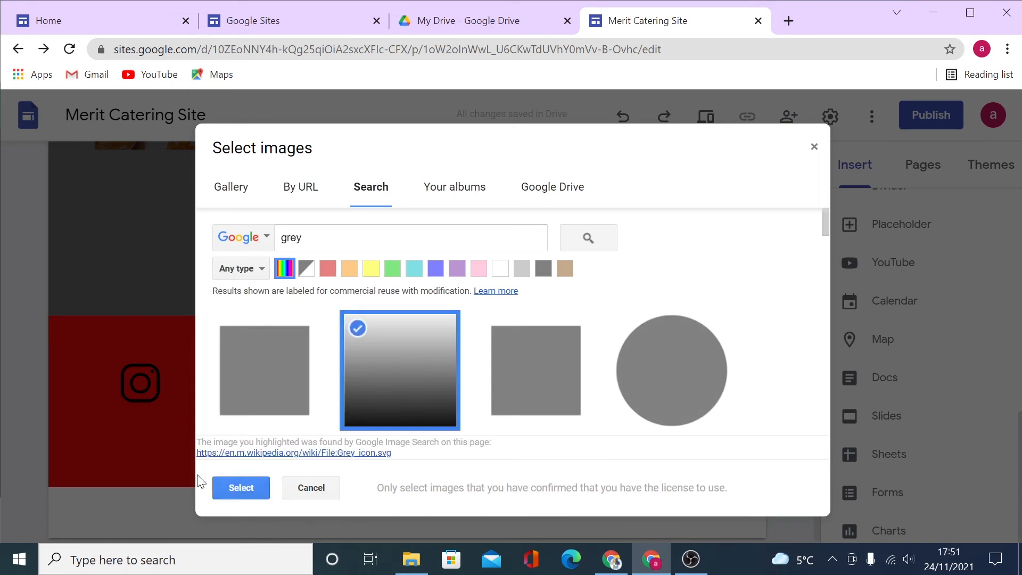
click(235, 486)
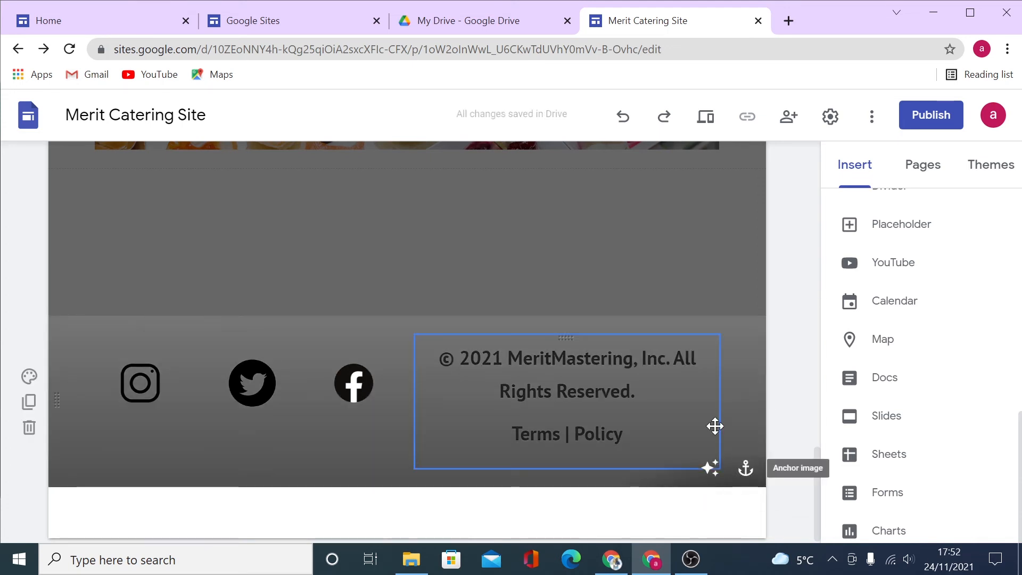
Return the footer to plain light grey Style 2 and show the site's pages.
click(30, 378)
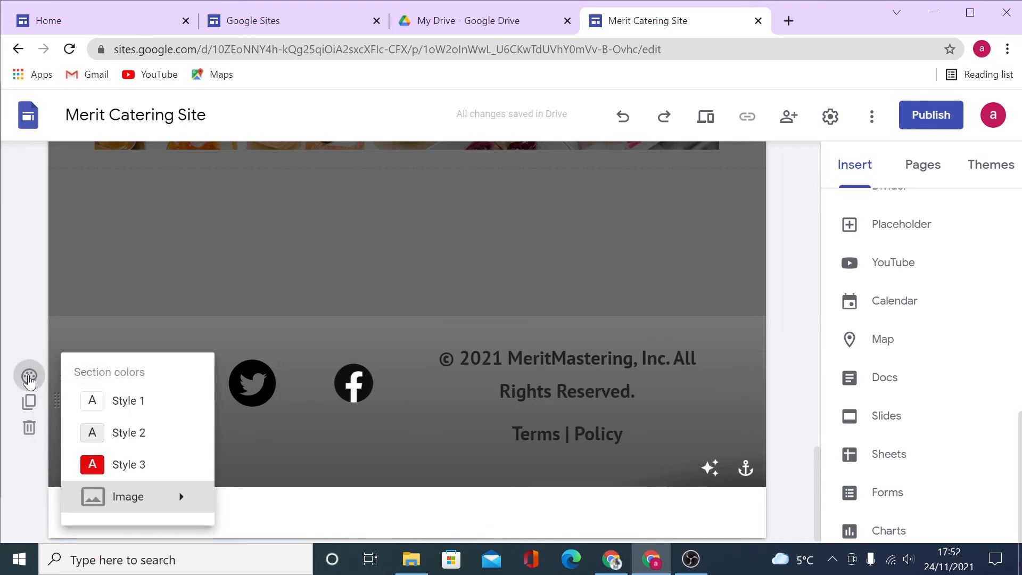
click(129, 427)
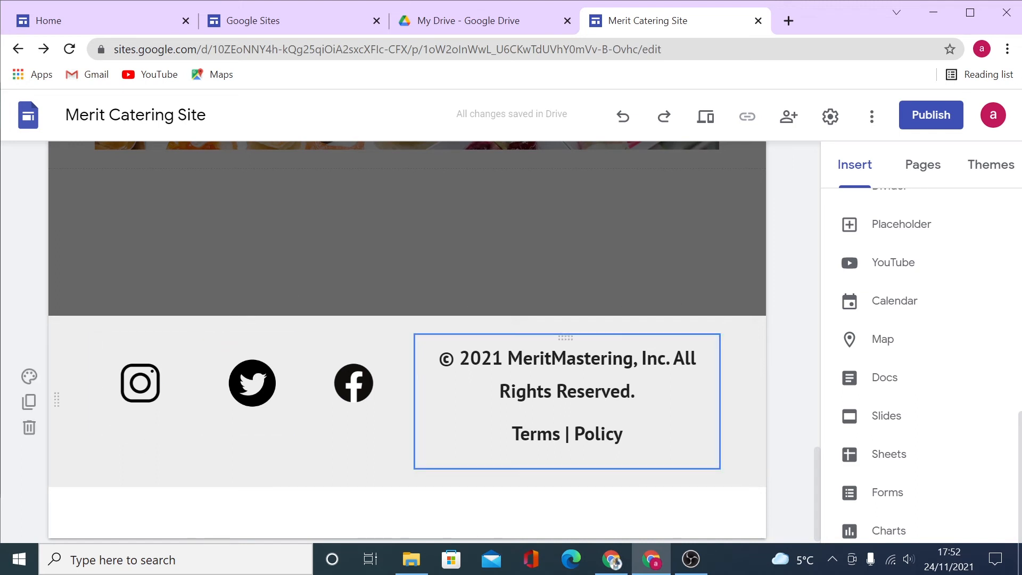
click(910, 170)
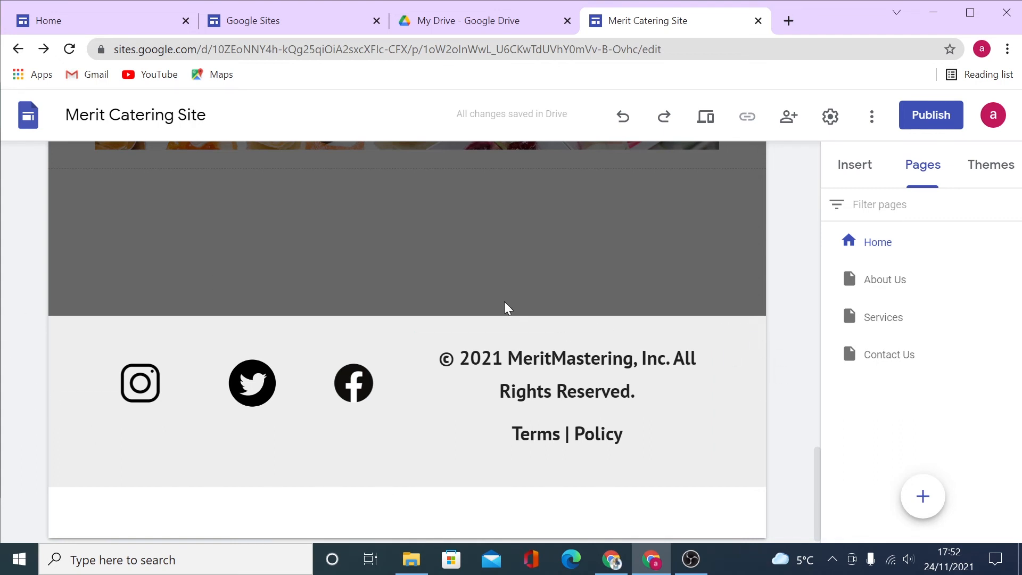
Hide and then restore the footer on the About Us page.
scroll(507, 308, up, 2)
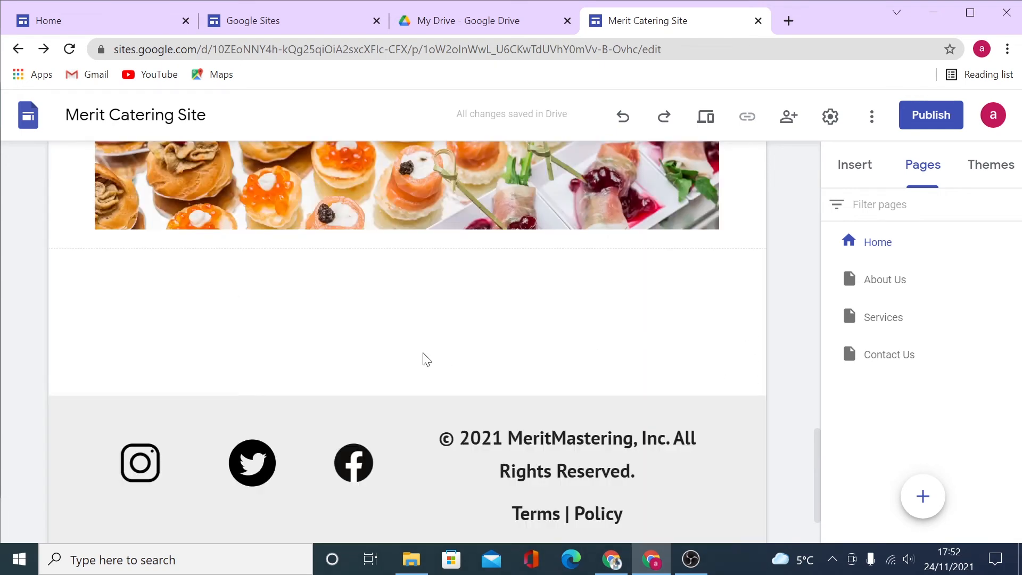
scroll(429, 426, down, 2)
scroll(373, 298, up, 3)
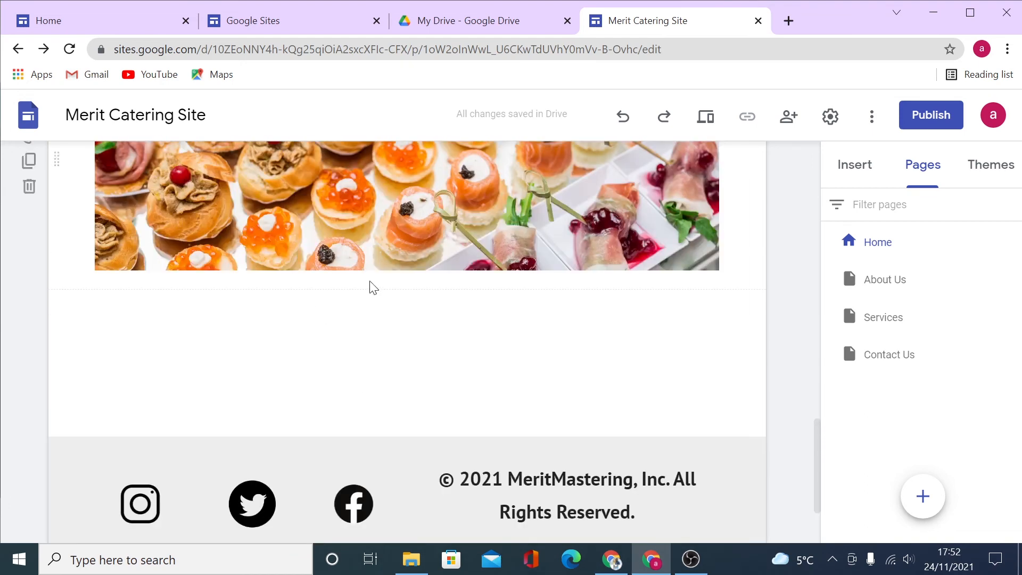
click(895, 286)
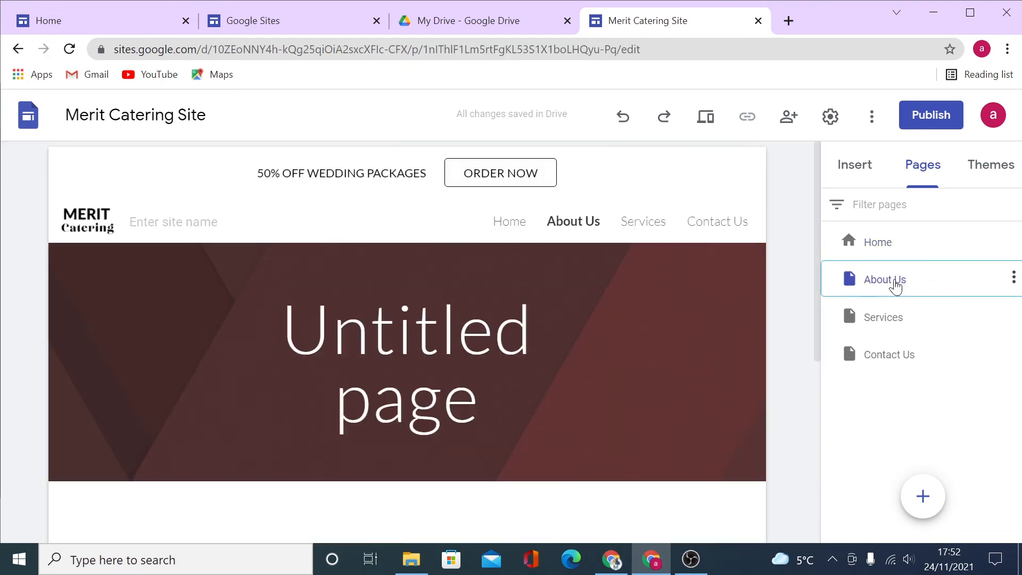
scroll(379, 350, down, 5)
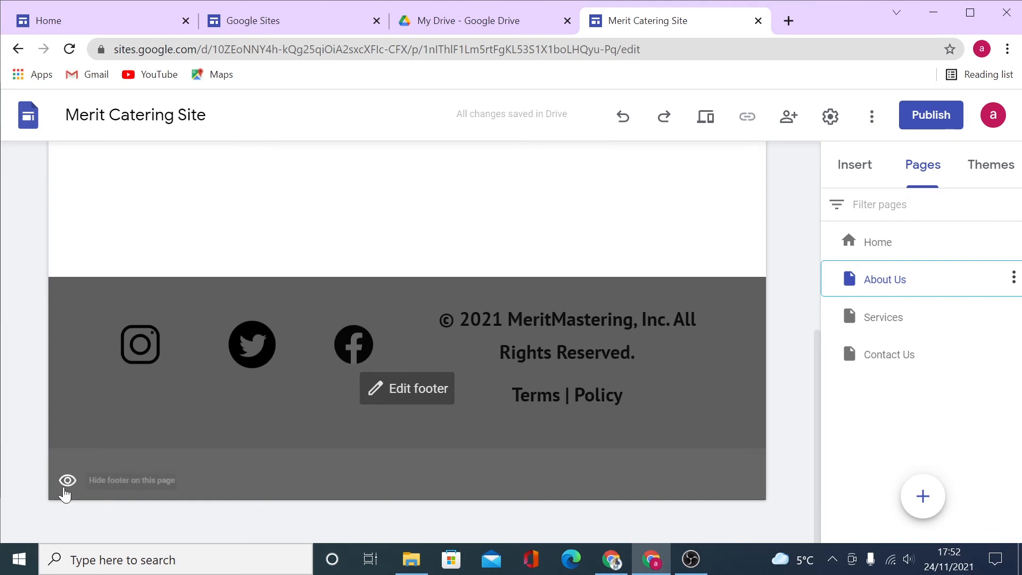
click(66, 482)
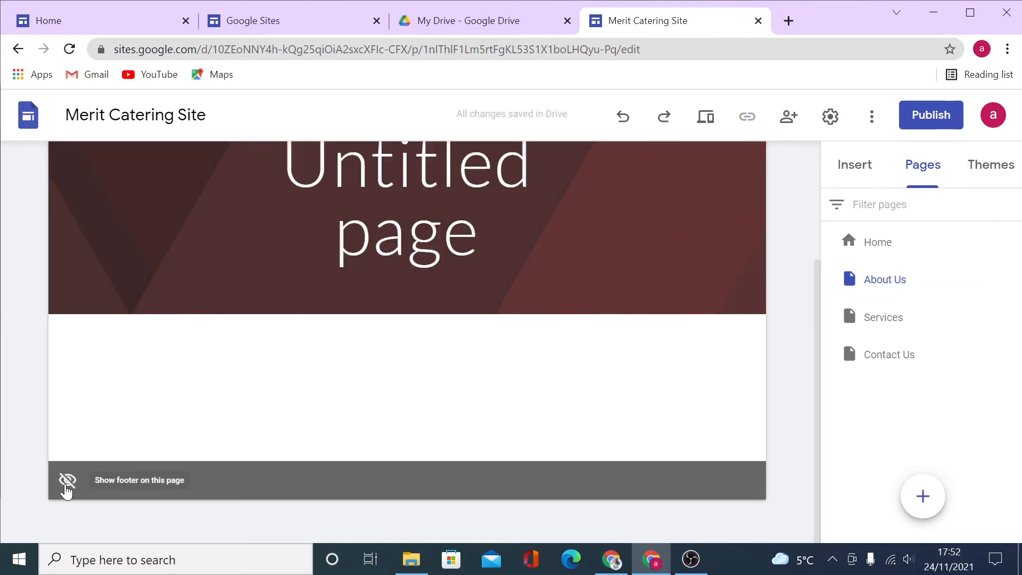
click(66, 485)
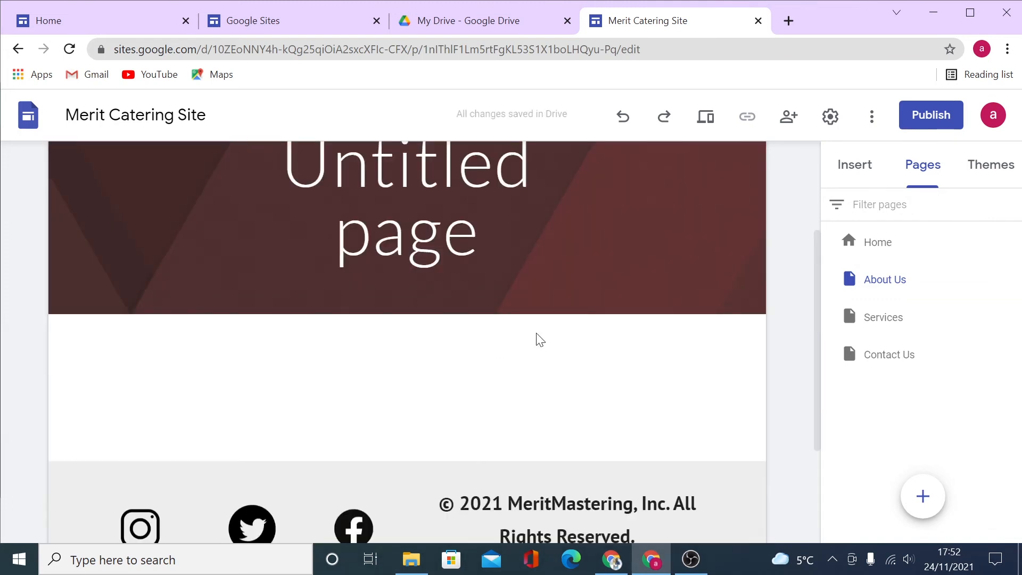
Hide the footer on the Contact Us page.
click(910, 356)
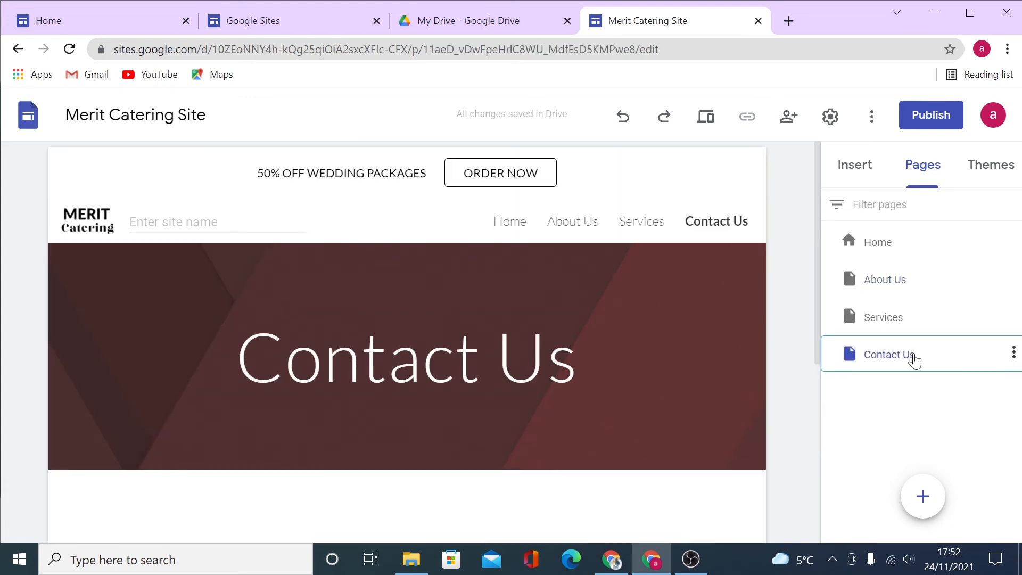
scroll(721, 320, down, 10)
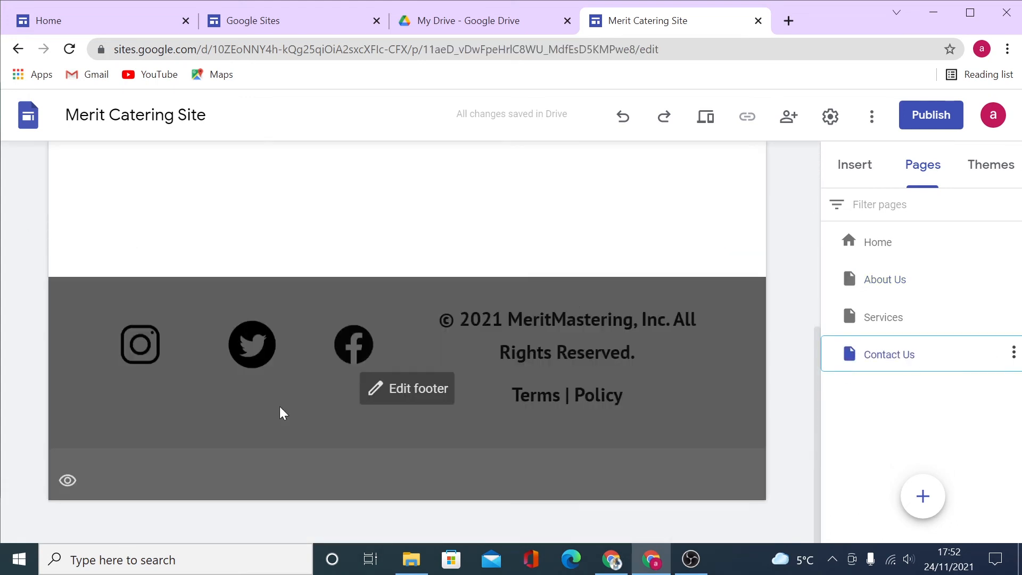
click(65, 483)
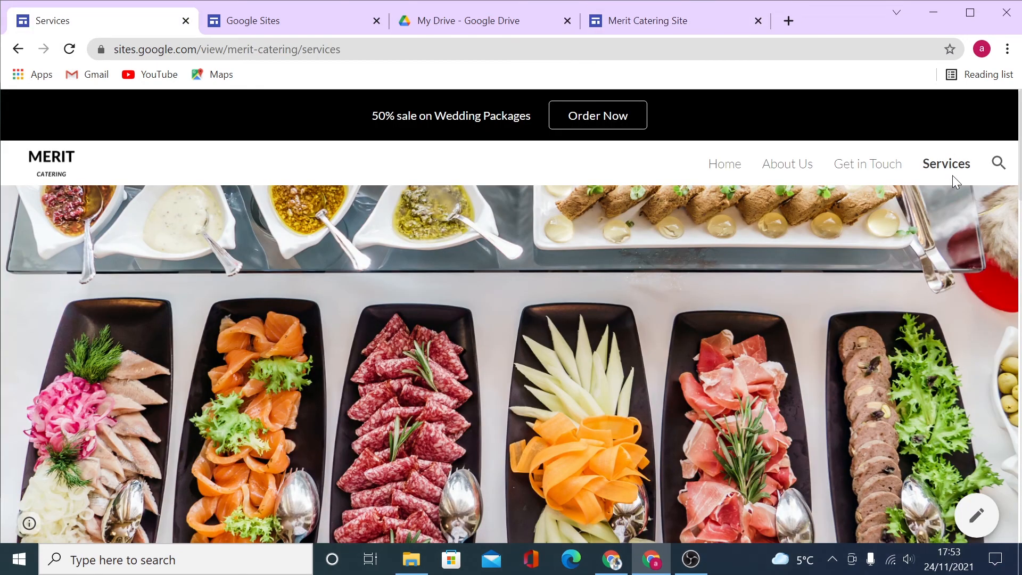
Scroll down the live Services page, then open the Home page in the site editor.
scroll(749, 274, down, 3)
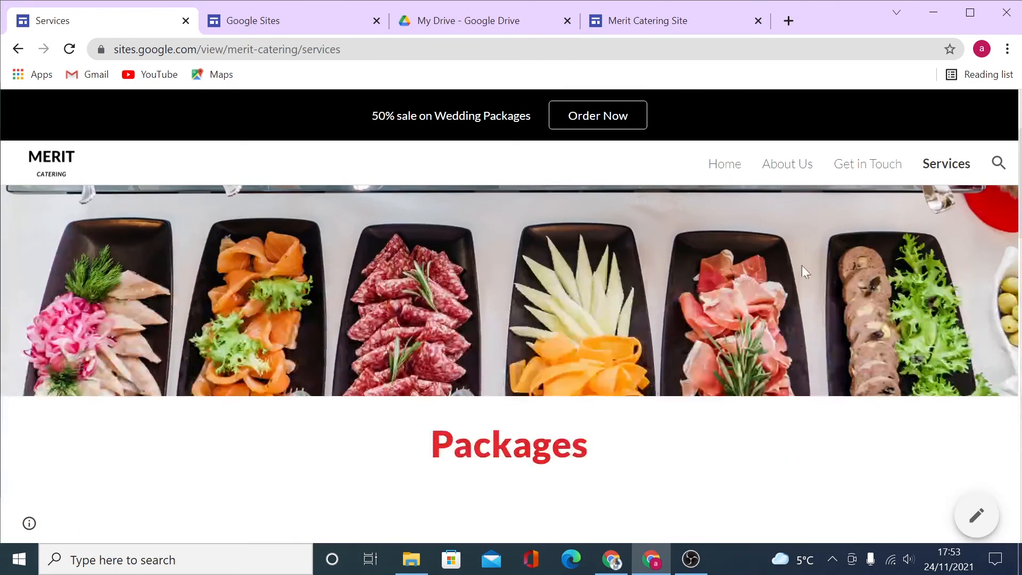
scroll(713, 293, down, 3)
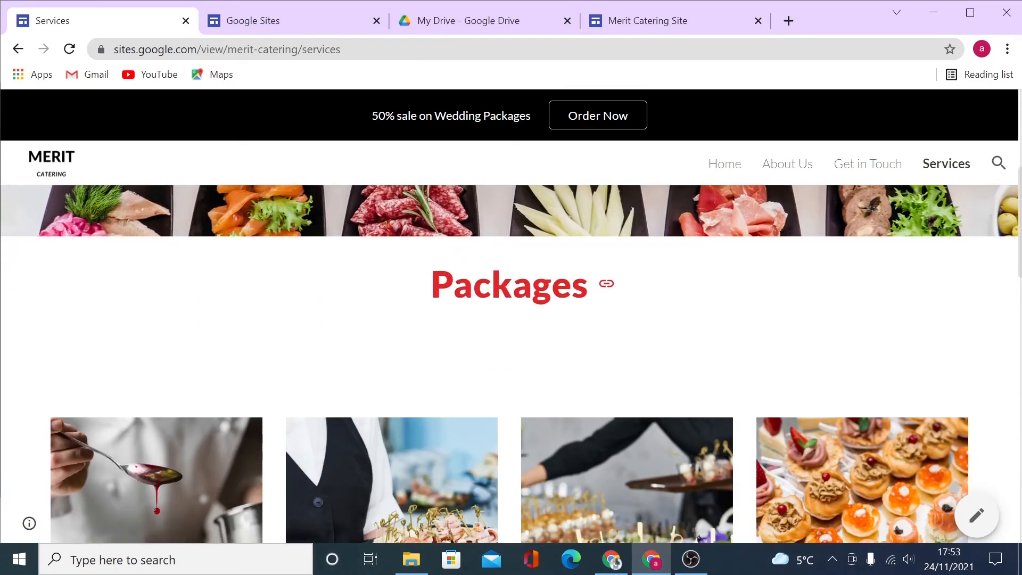
scroll(725, 296, down, 3)
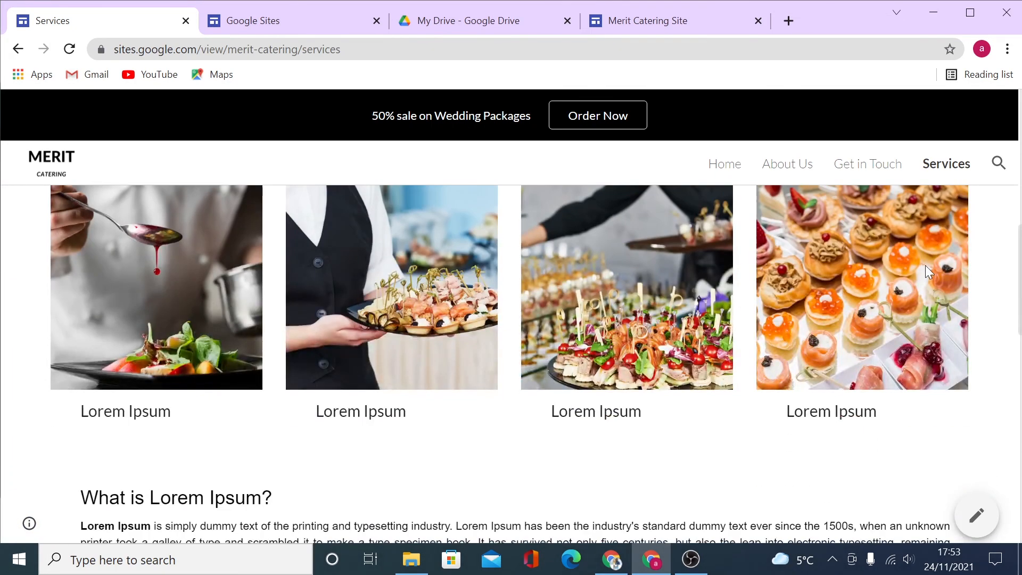
scroll(364, 347, down, 6)
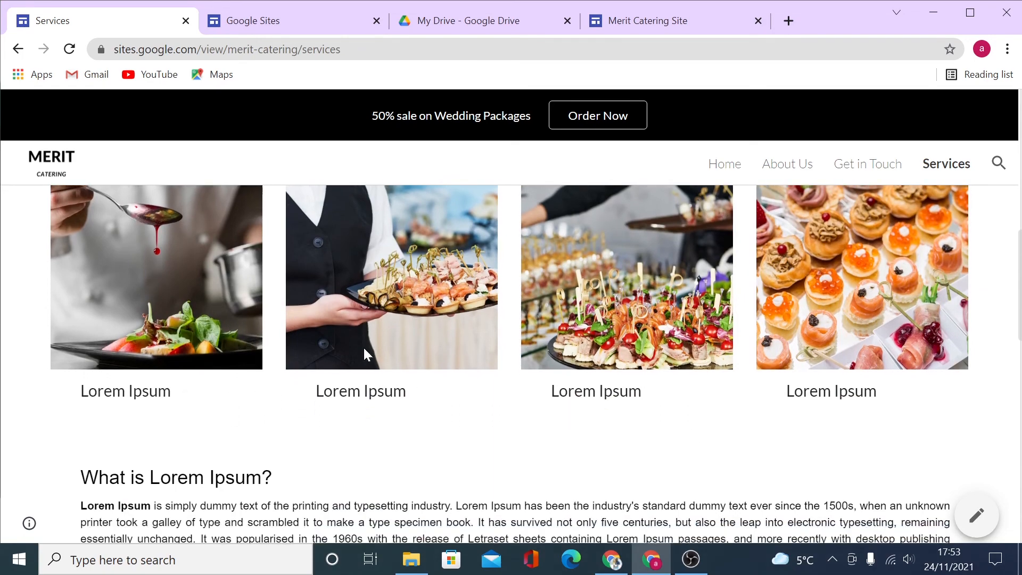
scroll(528, 379, down, 8)
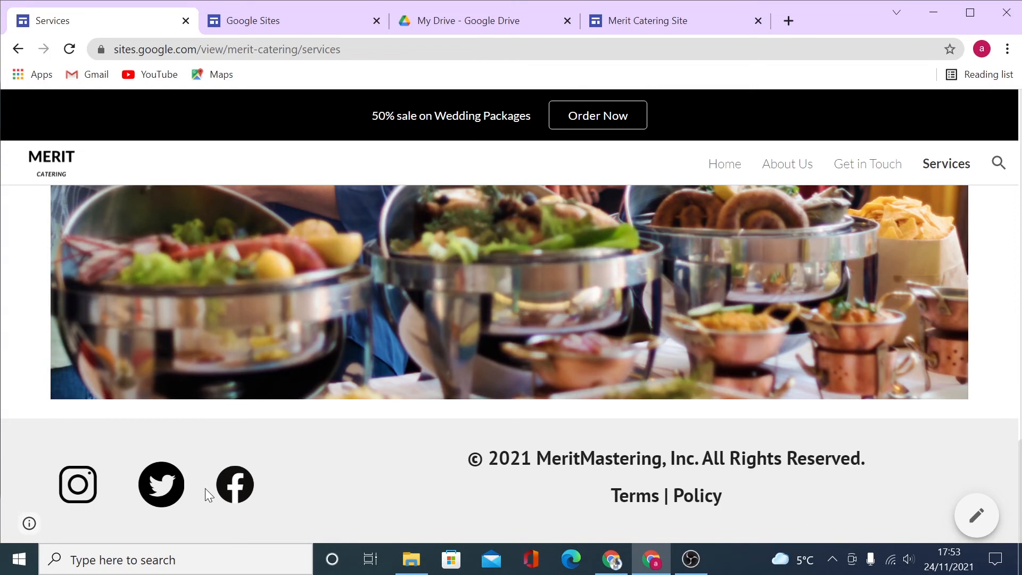
click(648, 20)
click(888, 251)
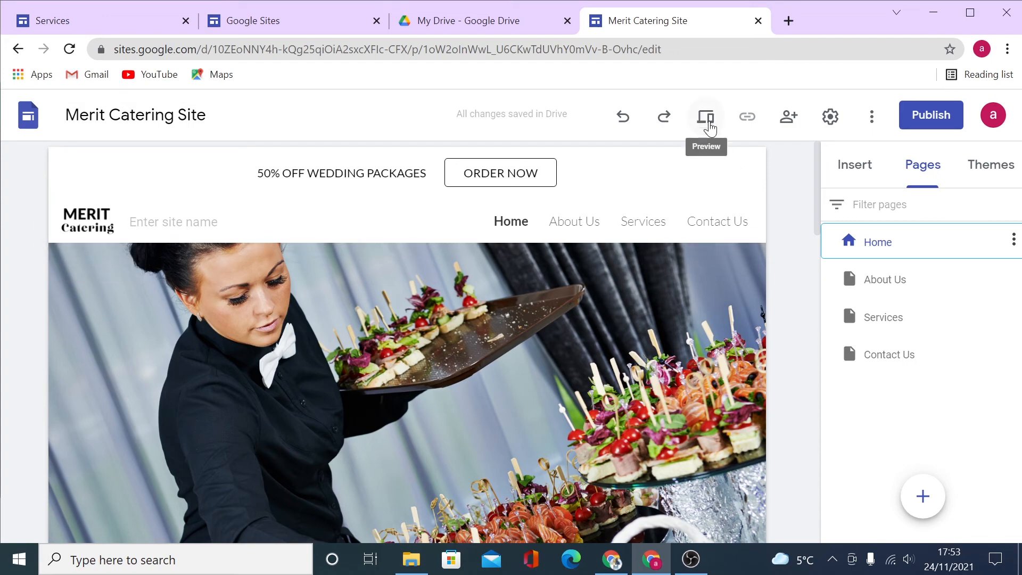
click(708, 119)
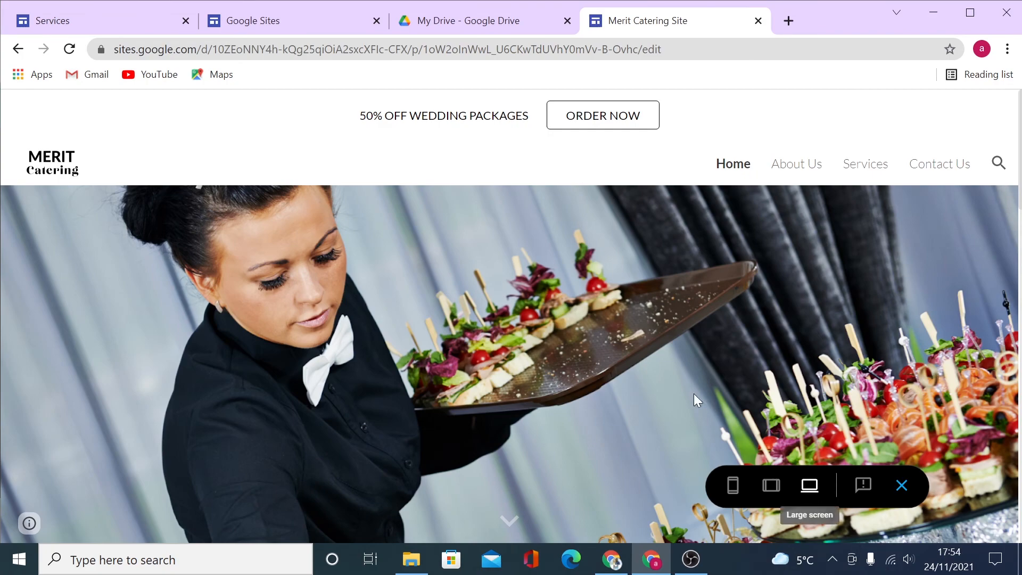
scroll(676, 394, down, 20)
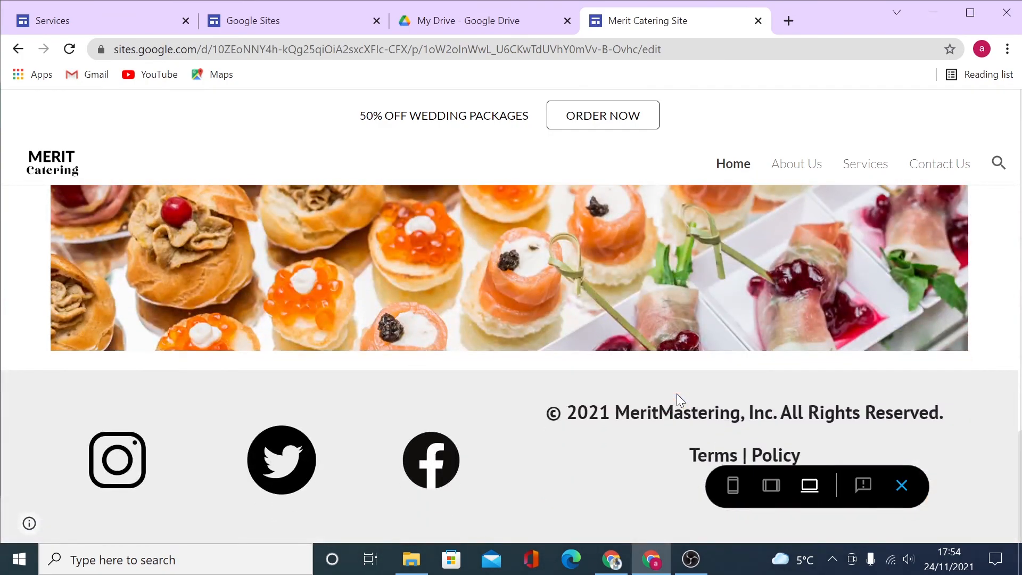
scroll(676, 394, up, 20)
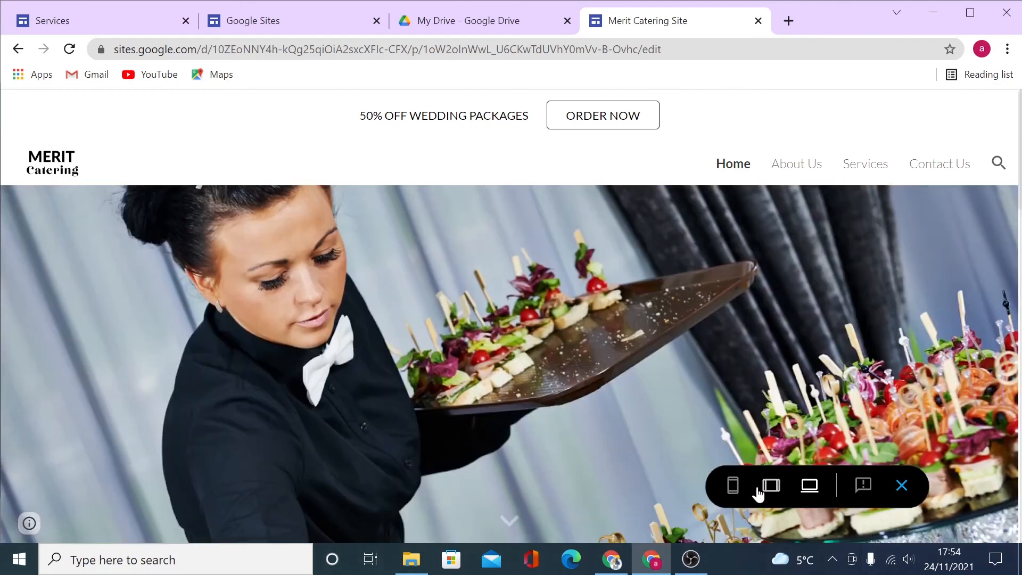
click(766, 487)
scroll(595, 394, down, 20)
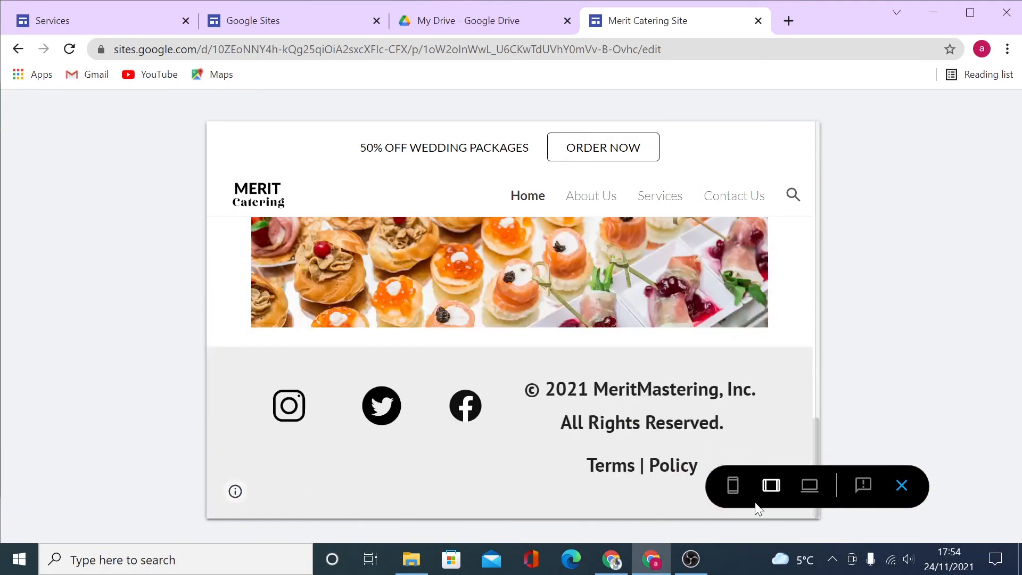
click(733, 485)
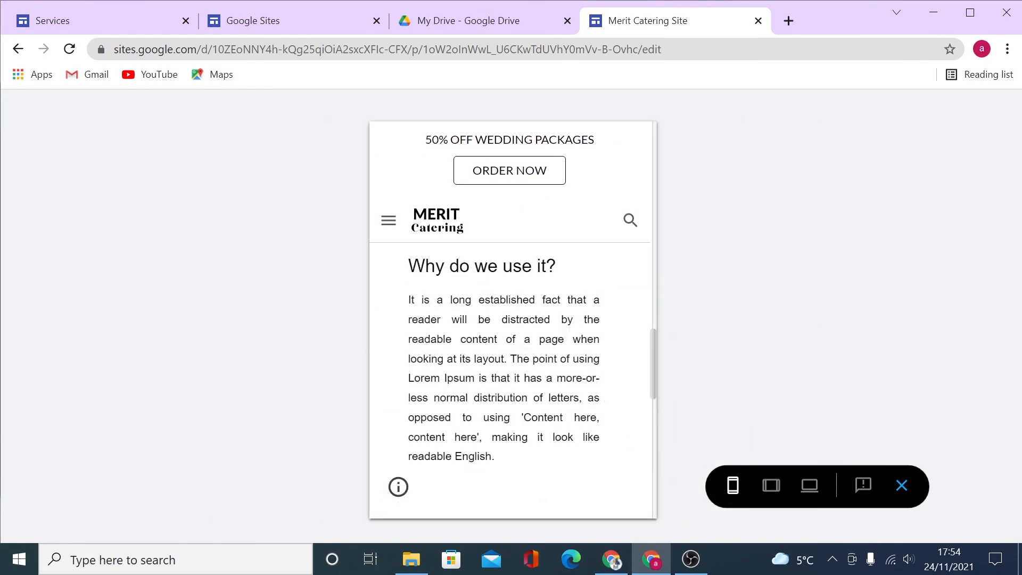
scroll(564, 417, up, 10)
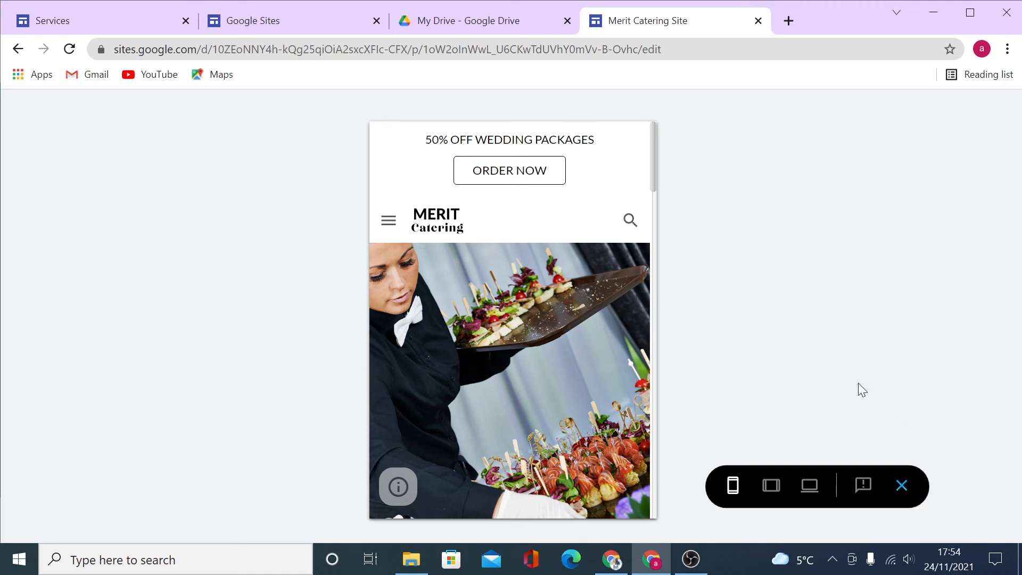
click(902, 490)
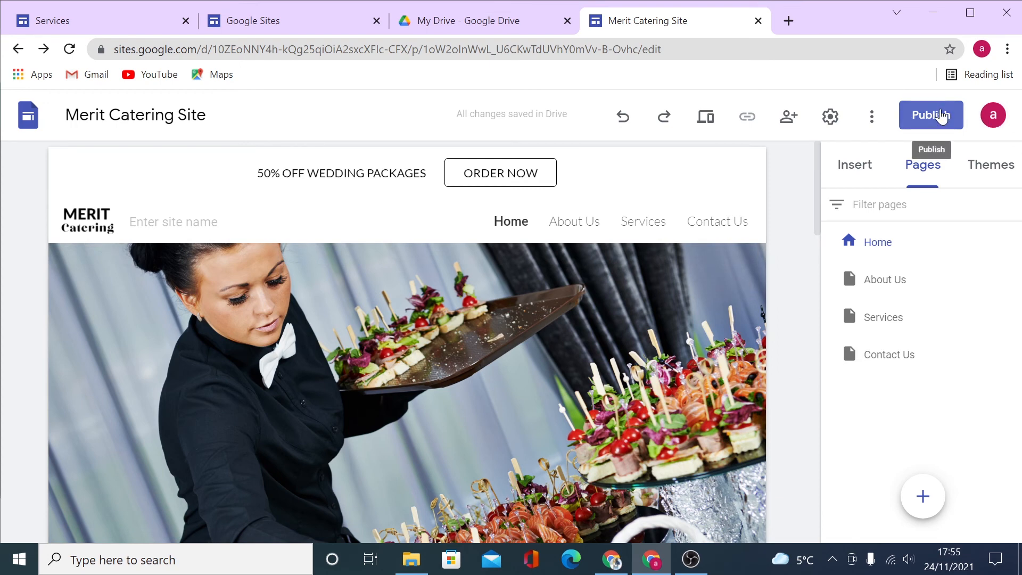
In the Publish dialog, change the web address to meritcateringsites.
click(941, 116)
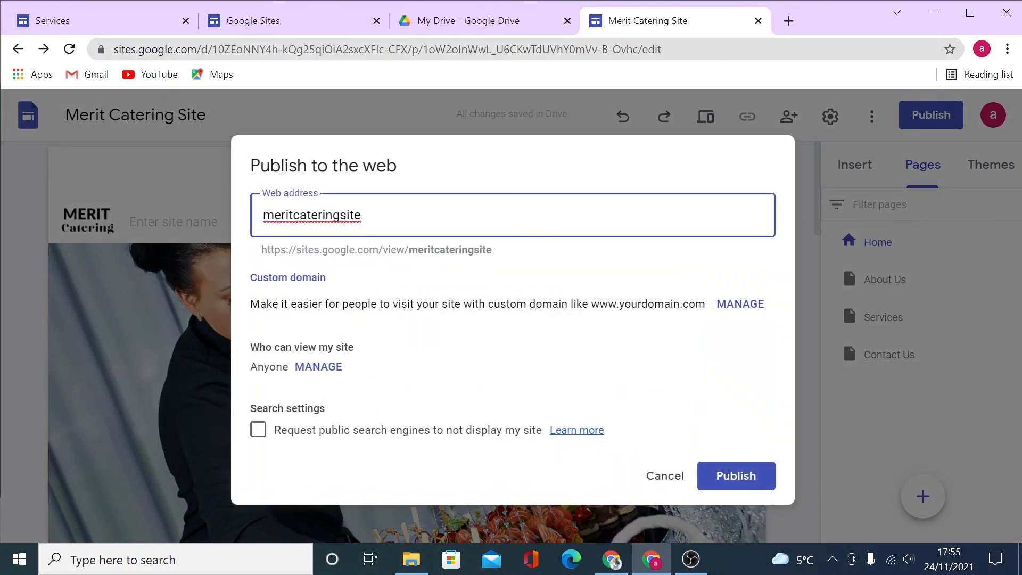
click(515, 254)
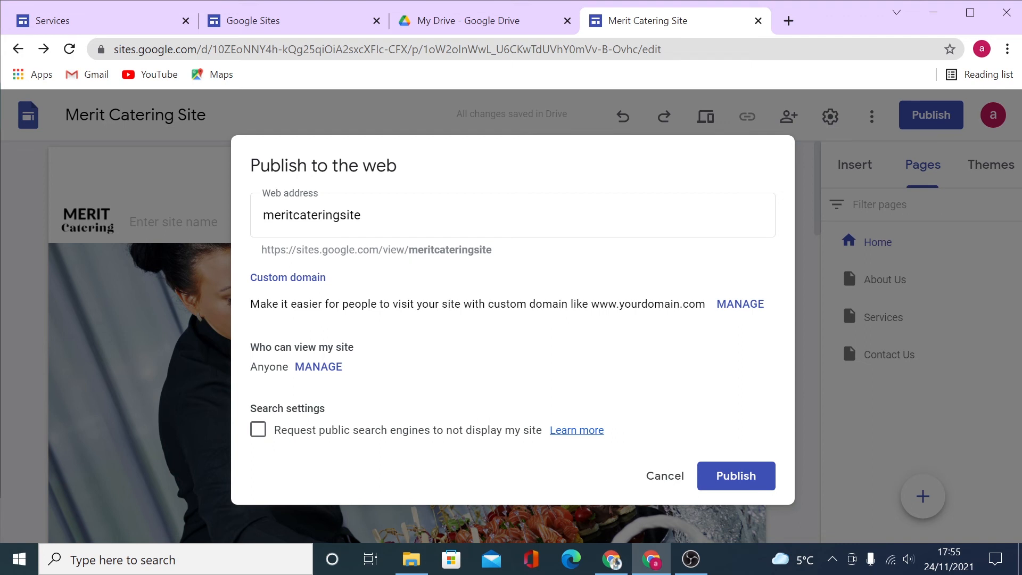
drag(409, 250, 447, 250)
click(363, 215)
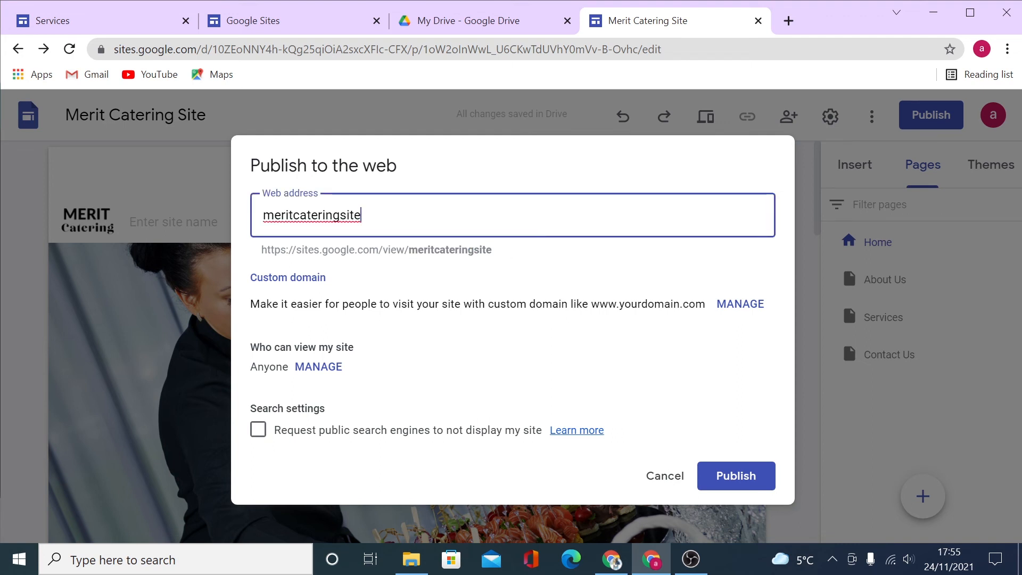
click(655, 277)
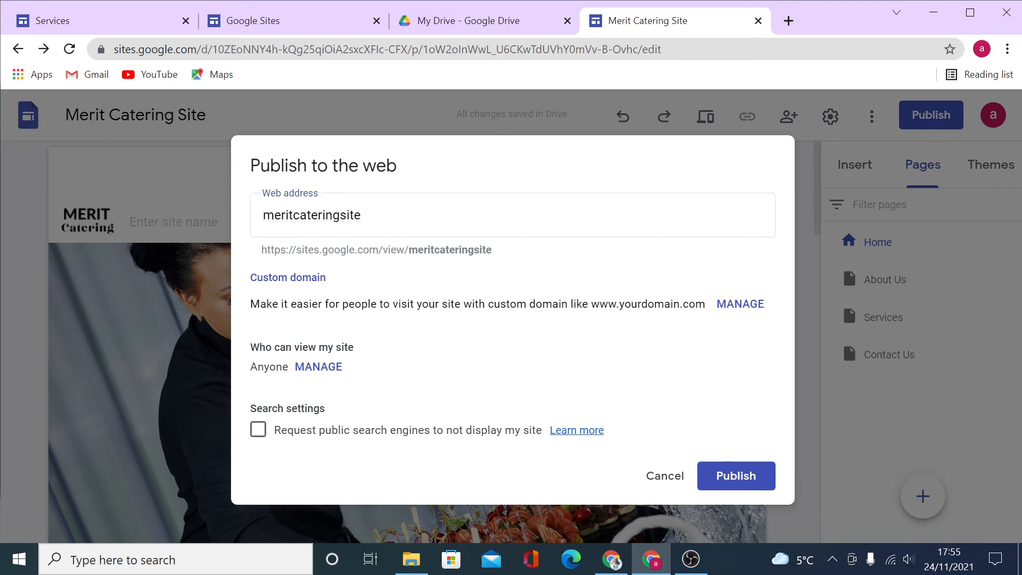
click(361, 215)
text(-)
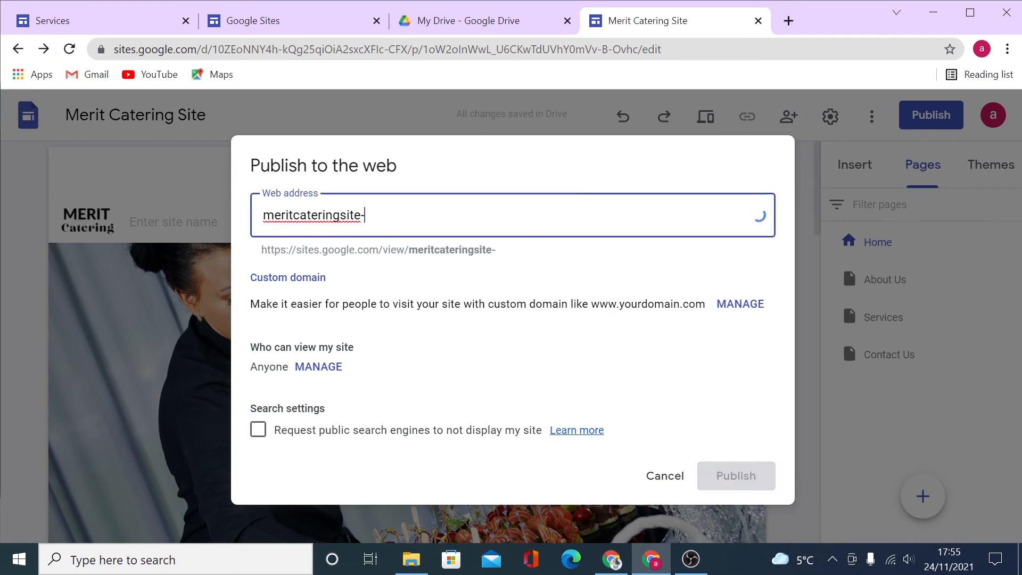
key(BackSpace)
text(s)
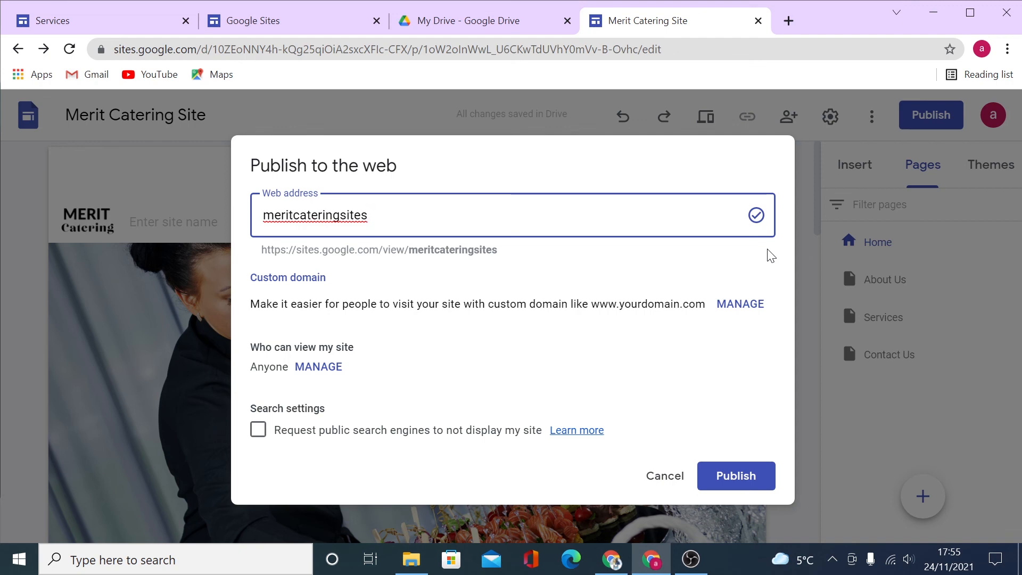
Confirm that anyone can view the site, then publish it.
click(312, 373)
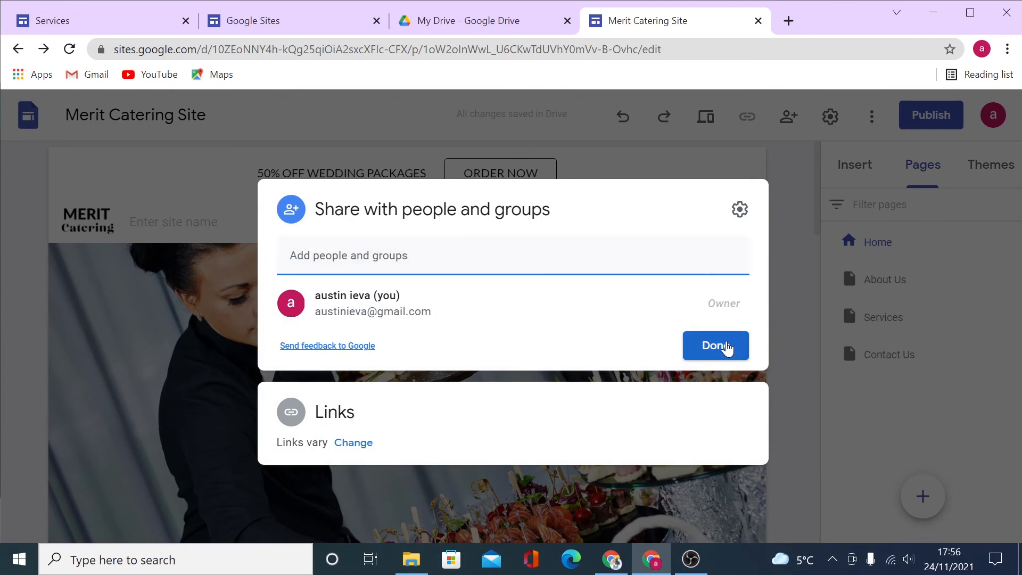
click(725, 347)
click(730, 475)
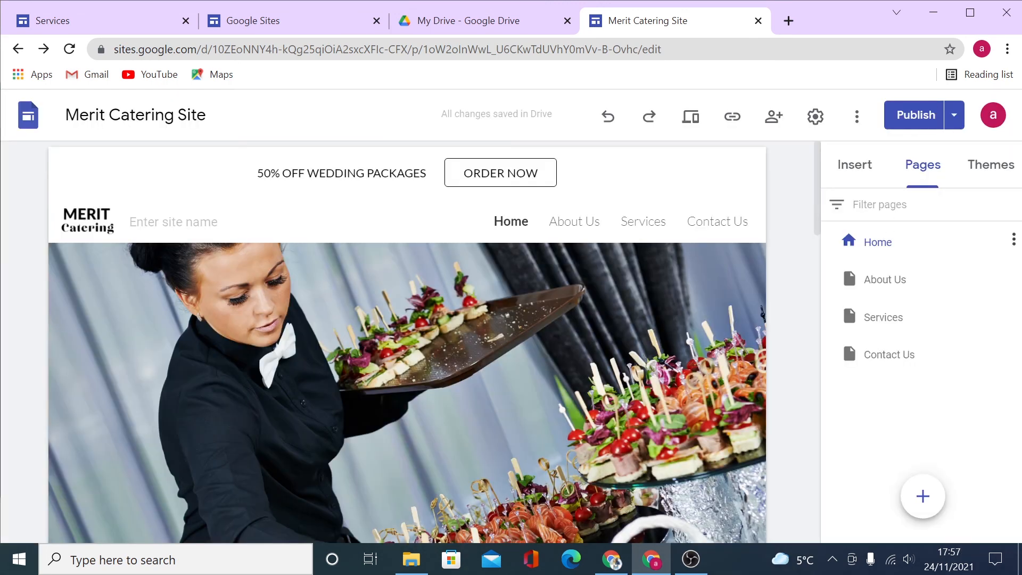
View the live meritcateringsites site in its own tab and scroll it, then open a blank tab.
click(955, 116)
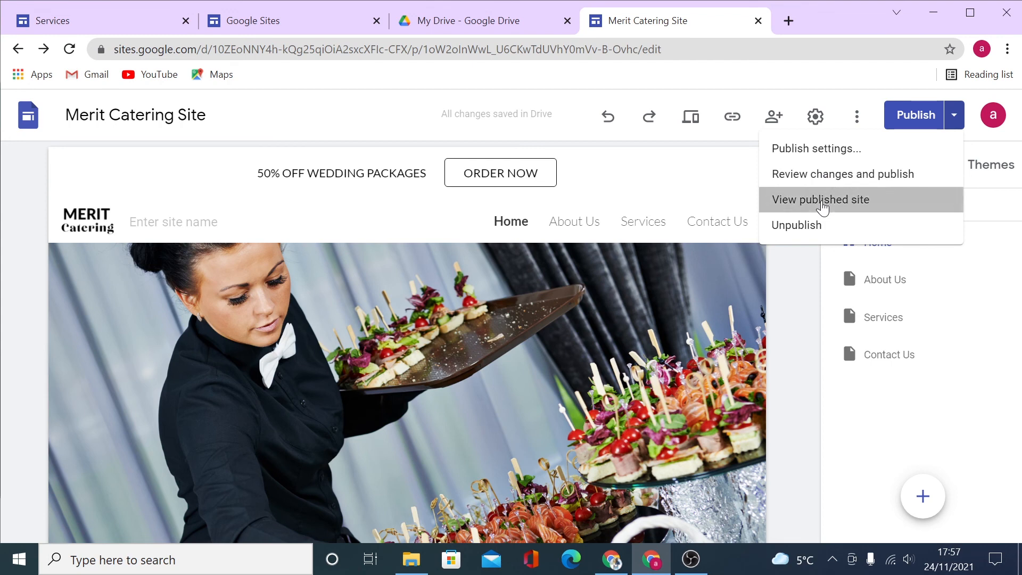
click(822, 205)
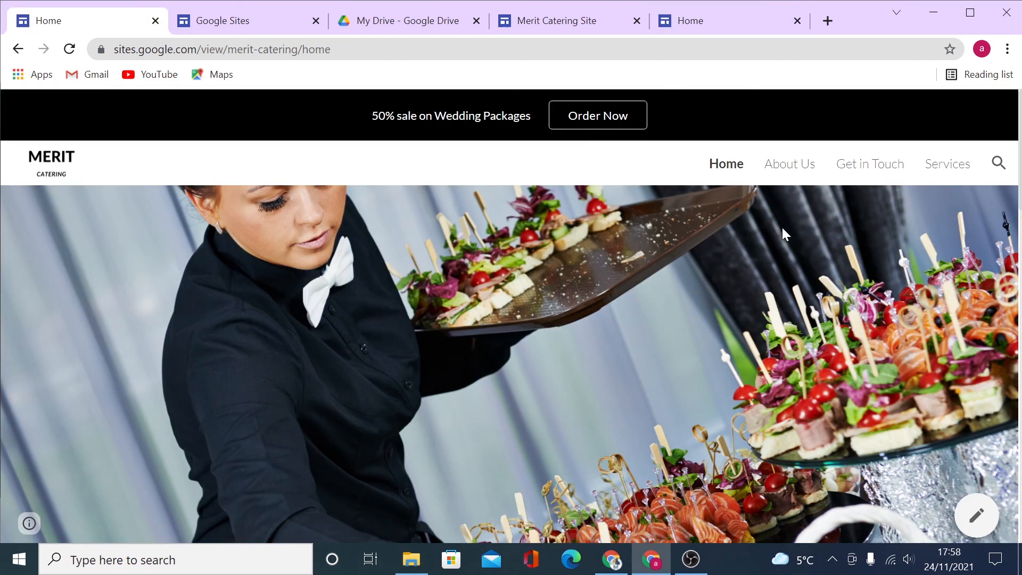
scroll(832, 329, down, 10)
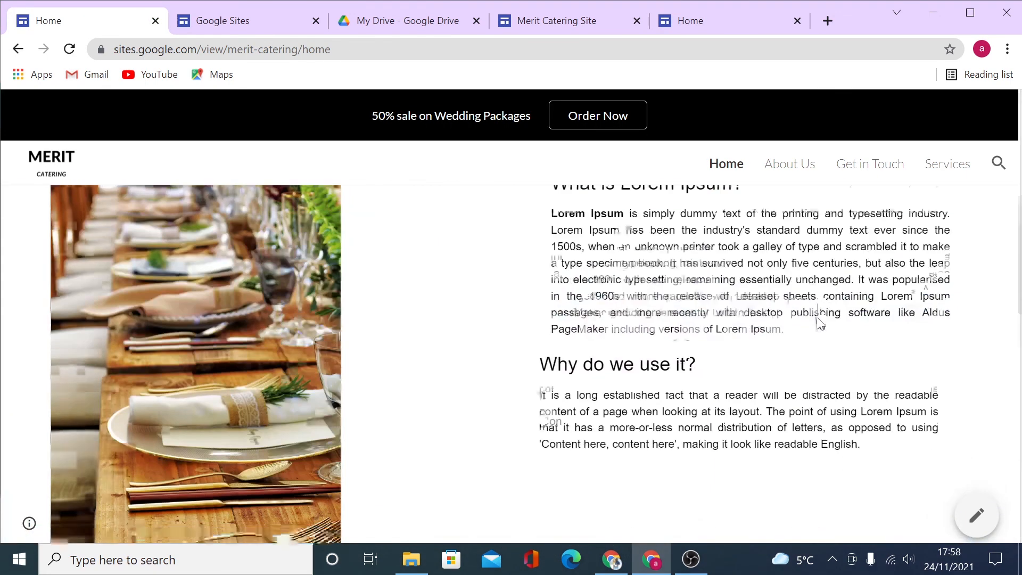
scroll(814, 325, down, 15)
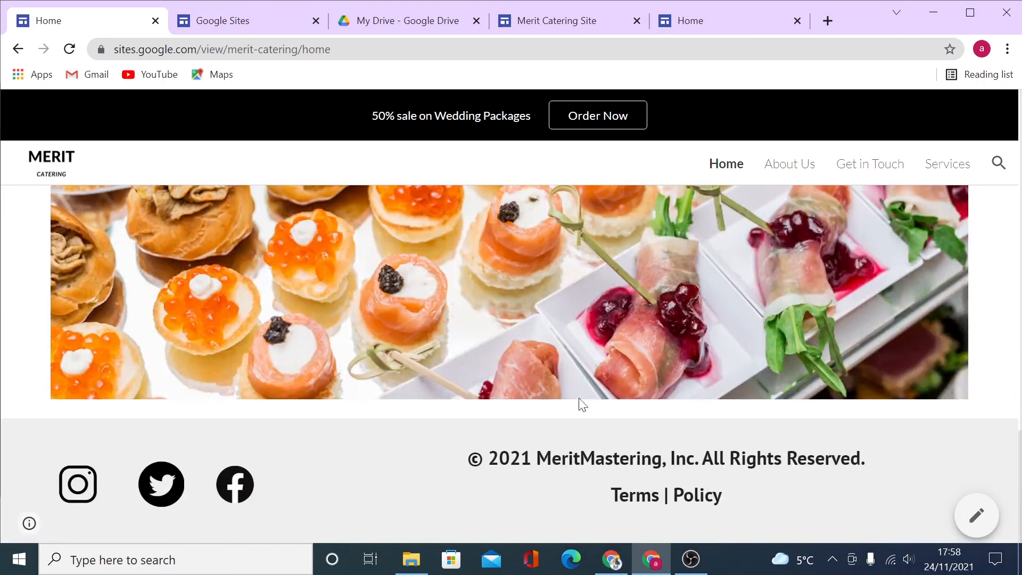
scroll(867, 313, up, 13)
scroll(864, 306, up, 10)
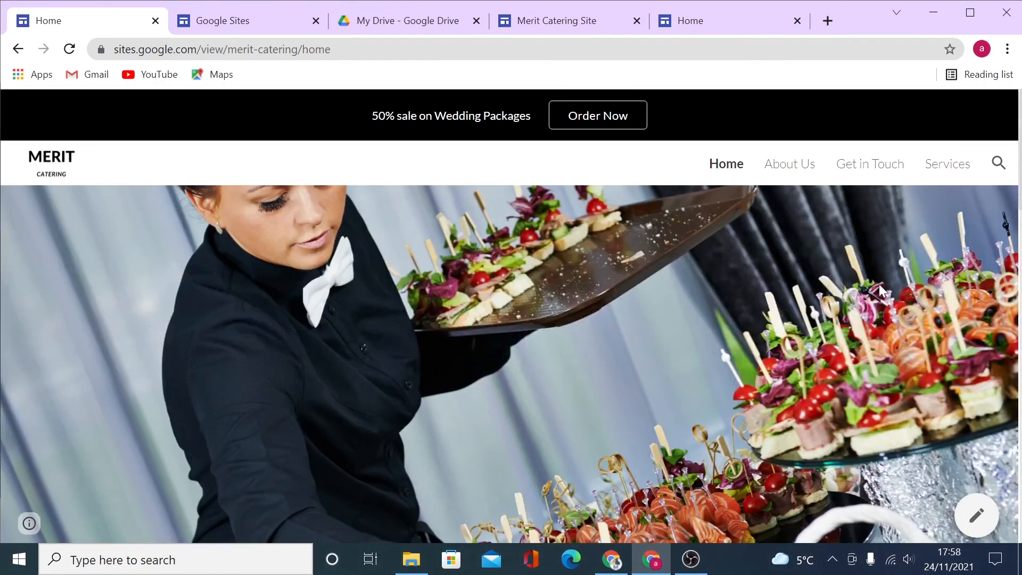
click(828, 20)
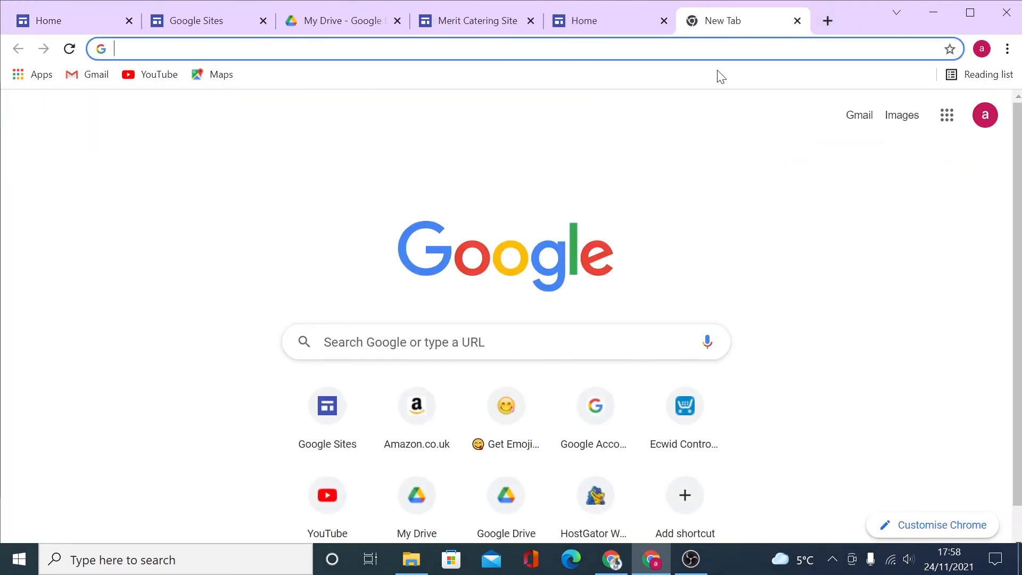
Load canva.com, dismiss the Sign in with Google popup, and scroll the homepage.
text(canva.com)
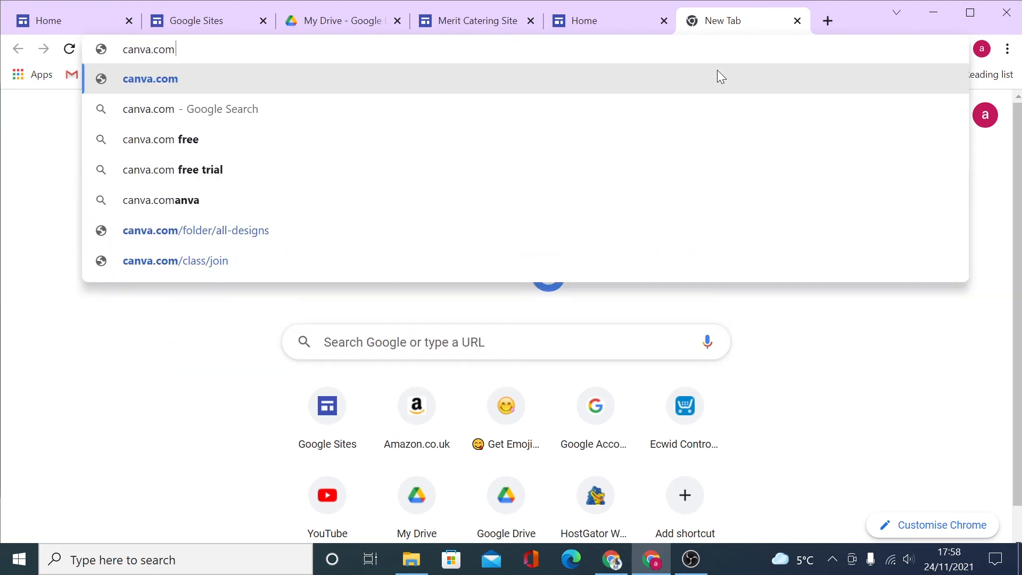
key(Return)
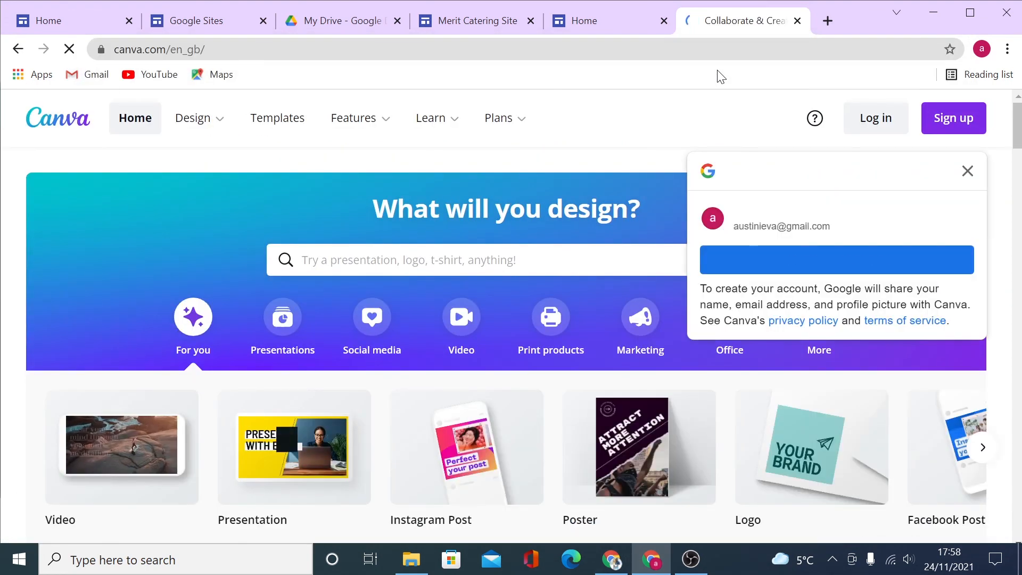
click(969, 174)
scroll(857, 309, down, 3)
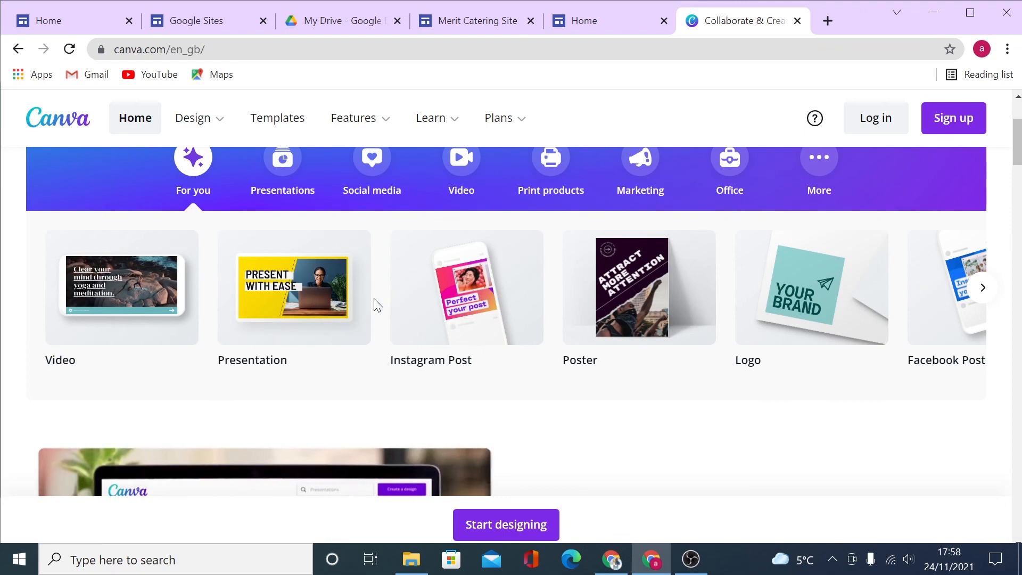
scroll(367, 330, down, 1)
scroll(364, 344, down, 15)
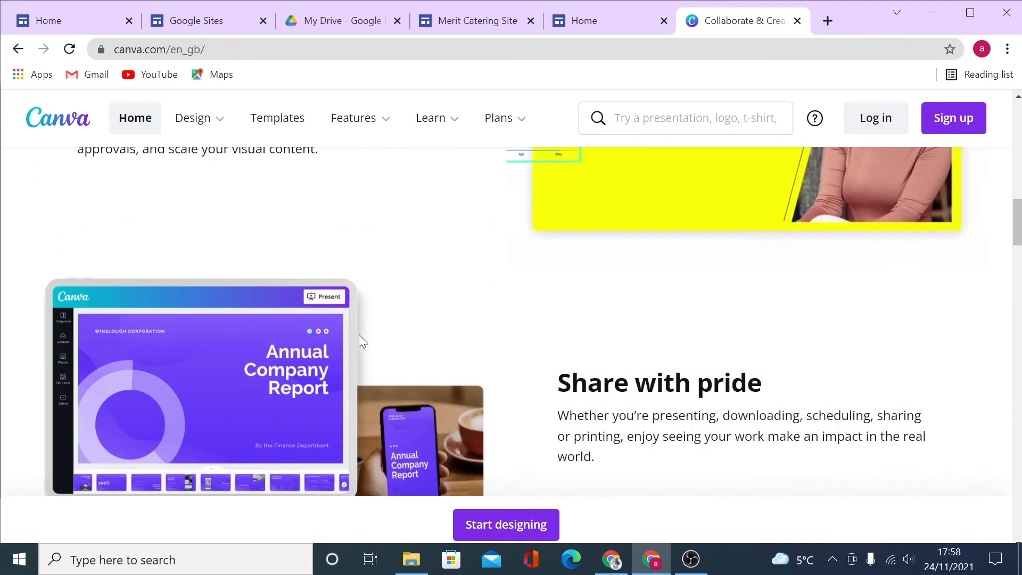
scroll(360, 340, down, 12)
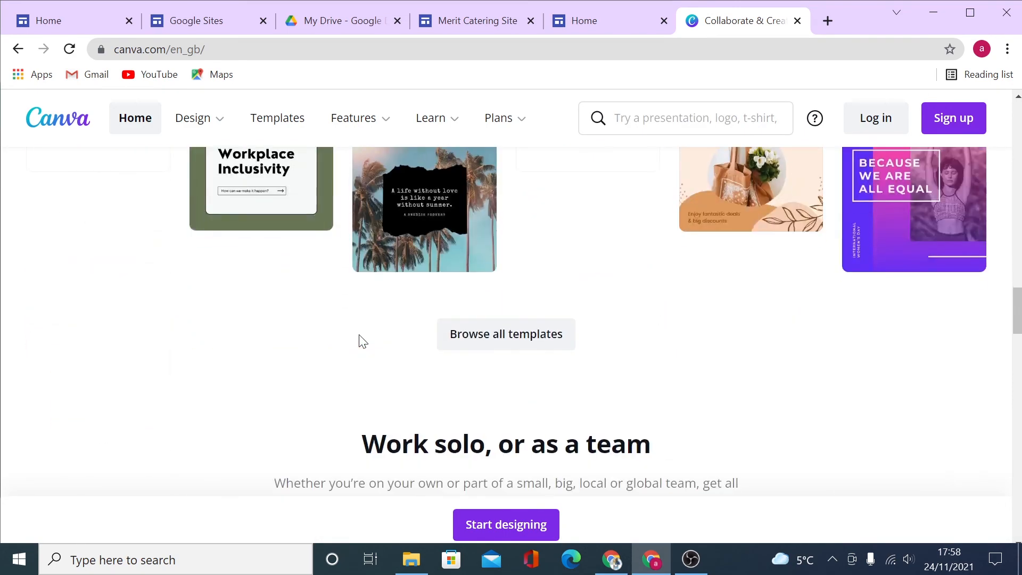
scroll(362, 340, down, 6)
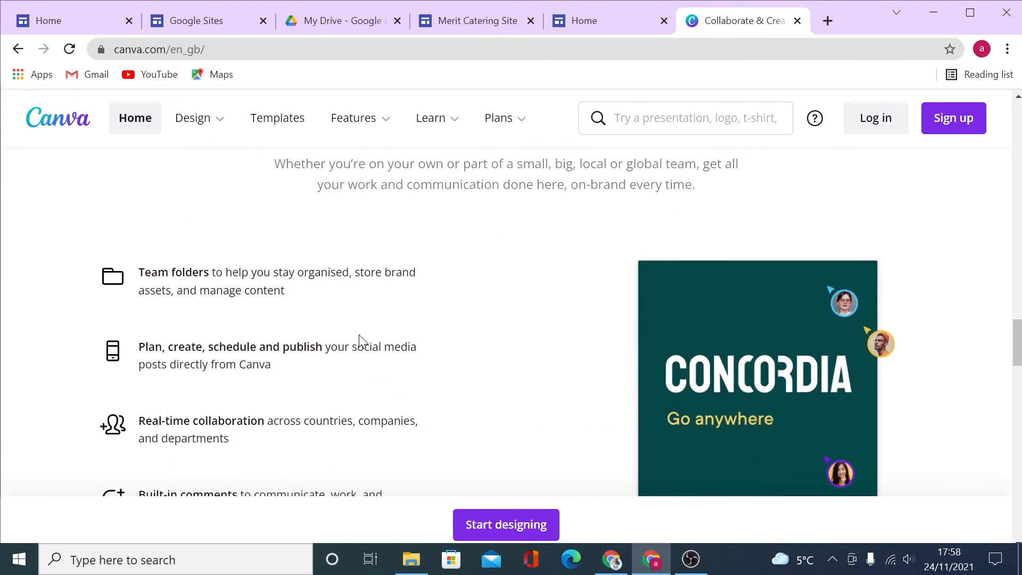
scroll(362, 341, down, 3)
scroll(362, 341, down, 10)
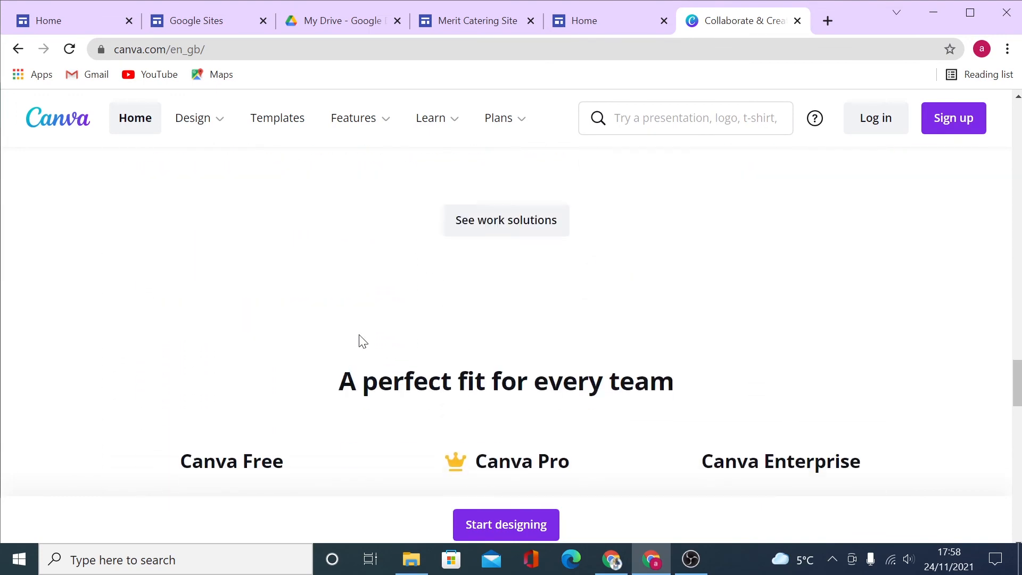
scroll(362, 340, up, 2)
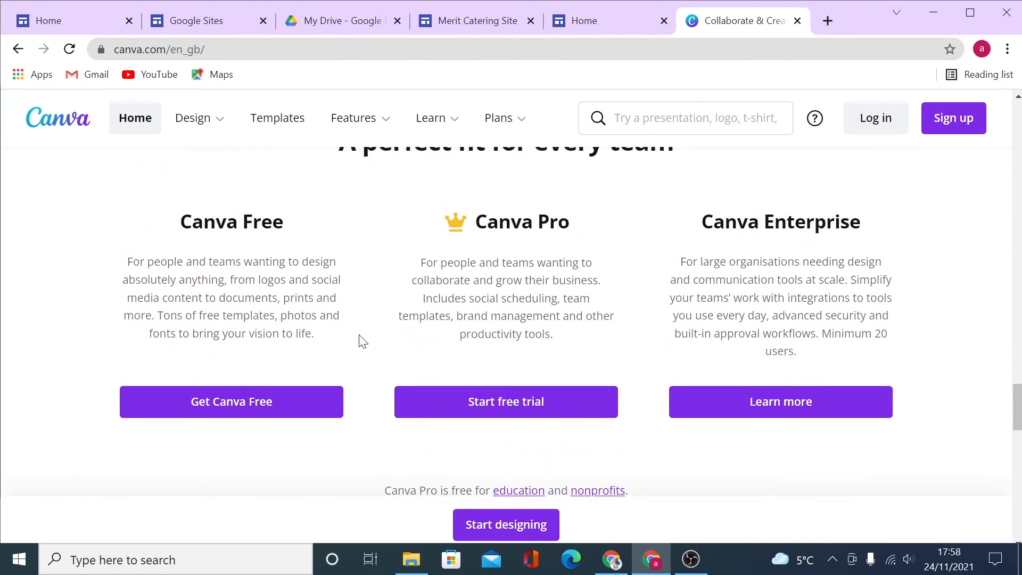
Glance over the published Merit Catering page, then return to the Canva tab.
click(612, 23)
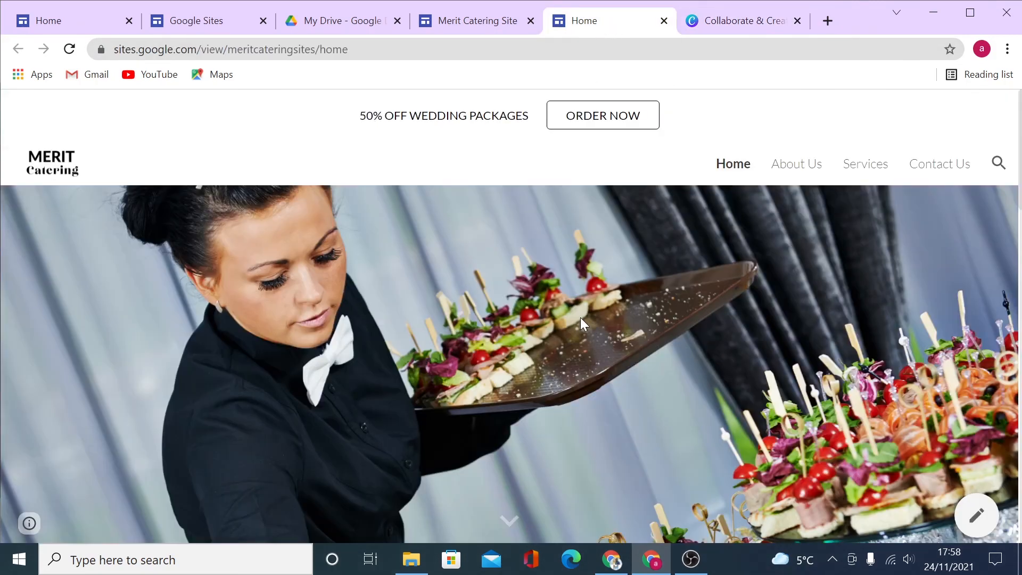
scroll(581, 317, down, 10)
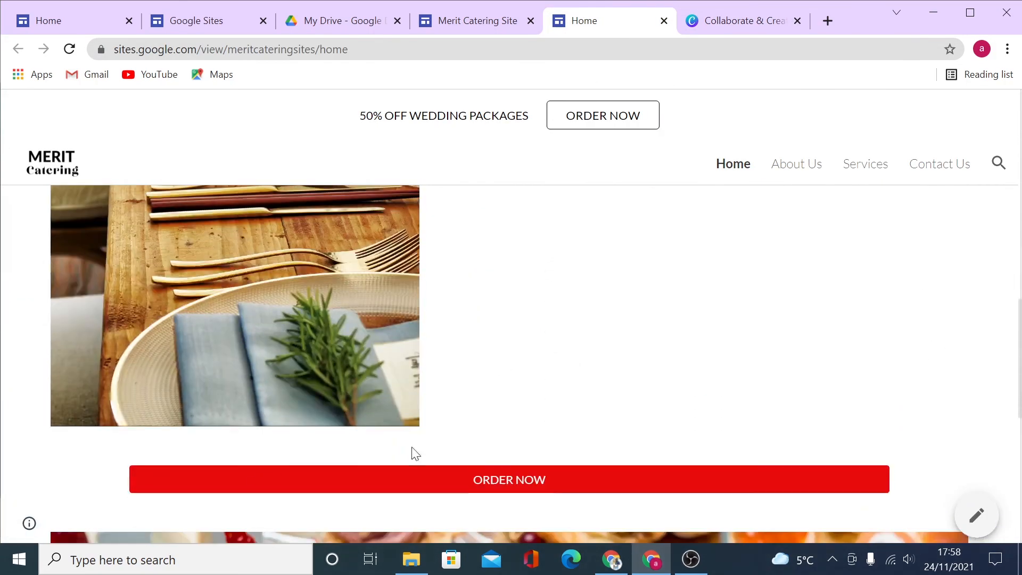
scroll(416, 453, down, 8)
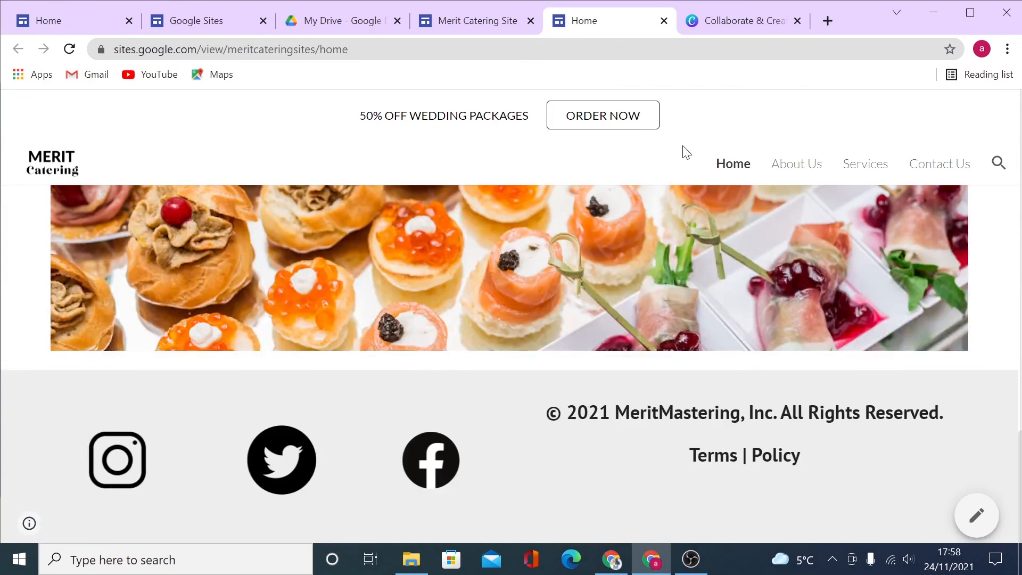
click(733, 21)
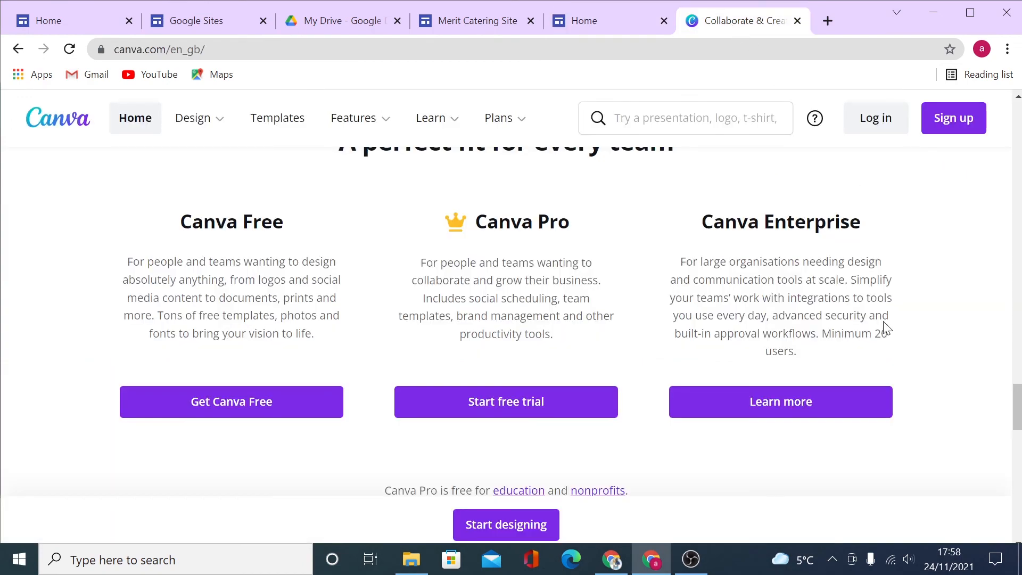
Scroll the Canva home page down through its plans and footer, then back up.
scroll(885, 328, down, 9)
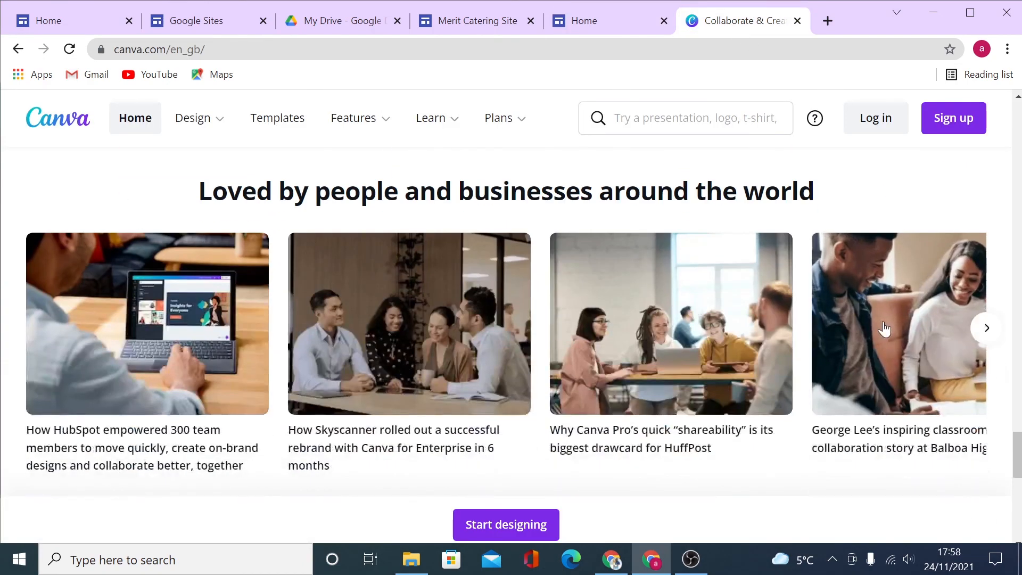
scroll(885, 328, up, 10)
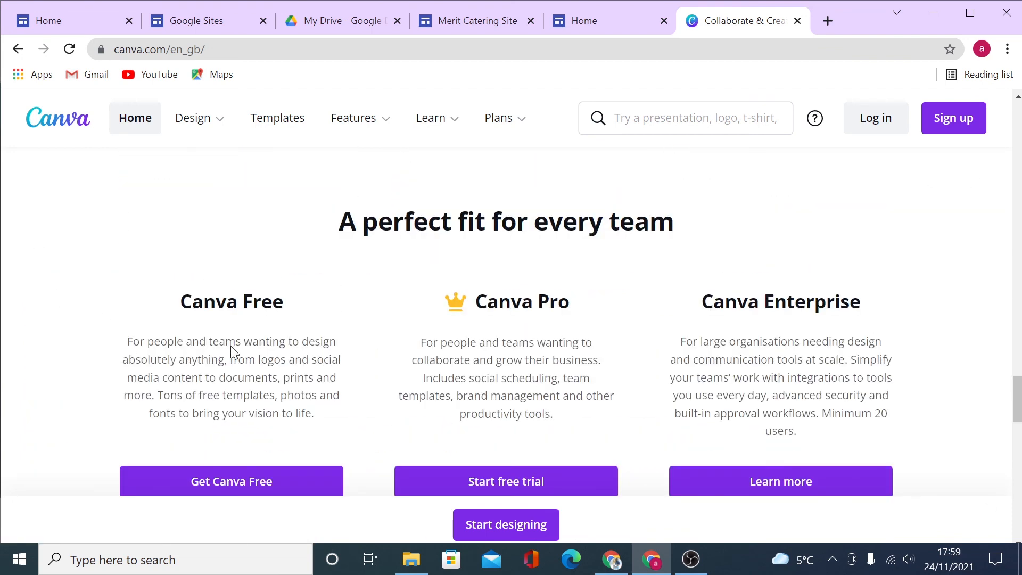
scroll(238, 348, down, 2)
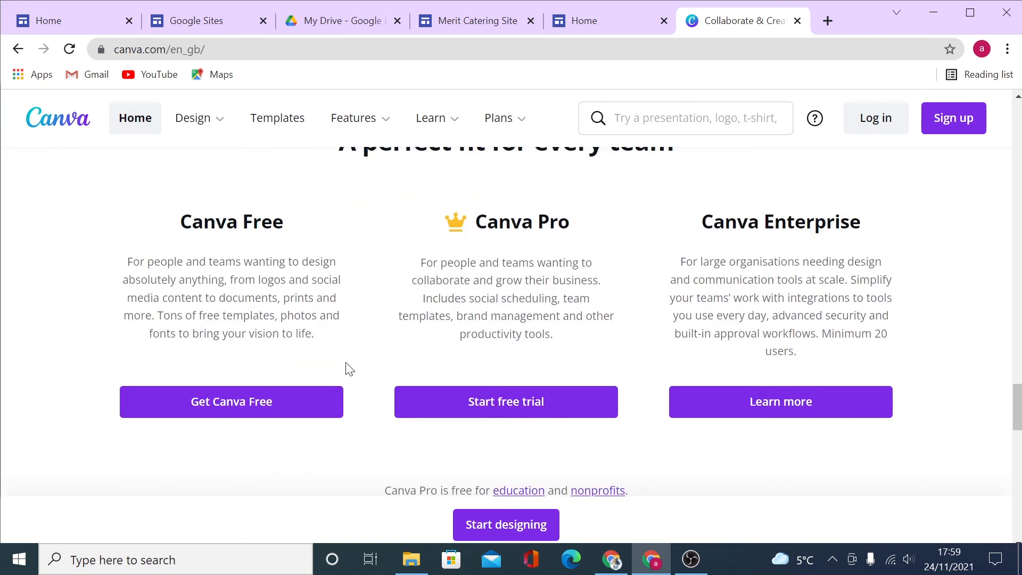
scroll(834, 429, down, 10)
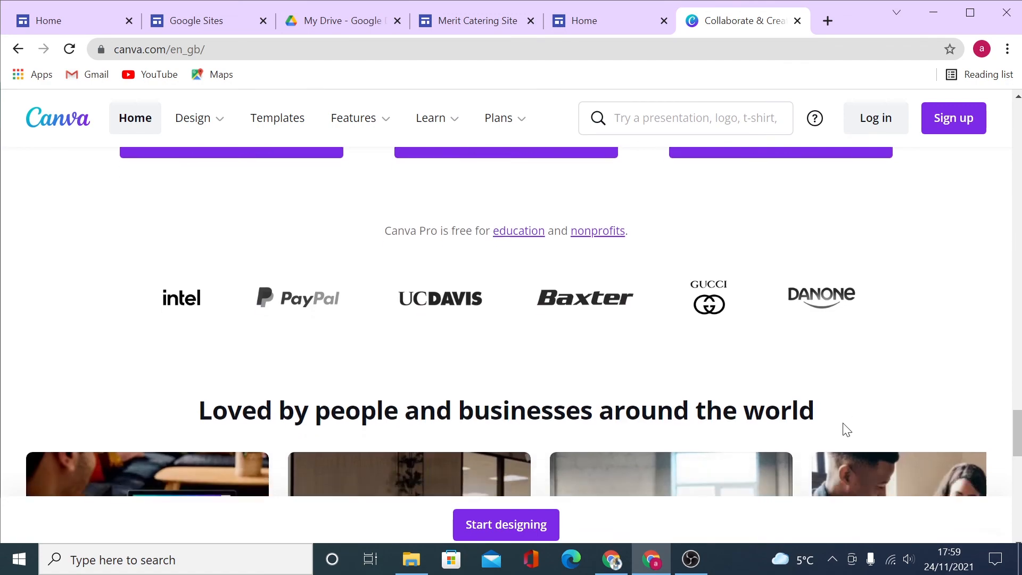
scroll(847, 424, down, 8)
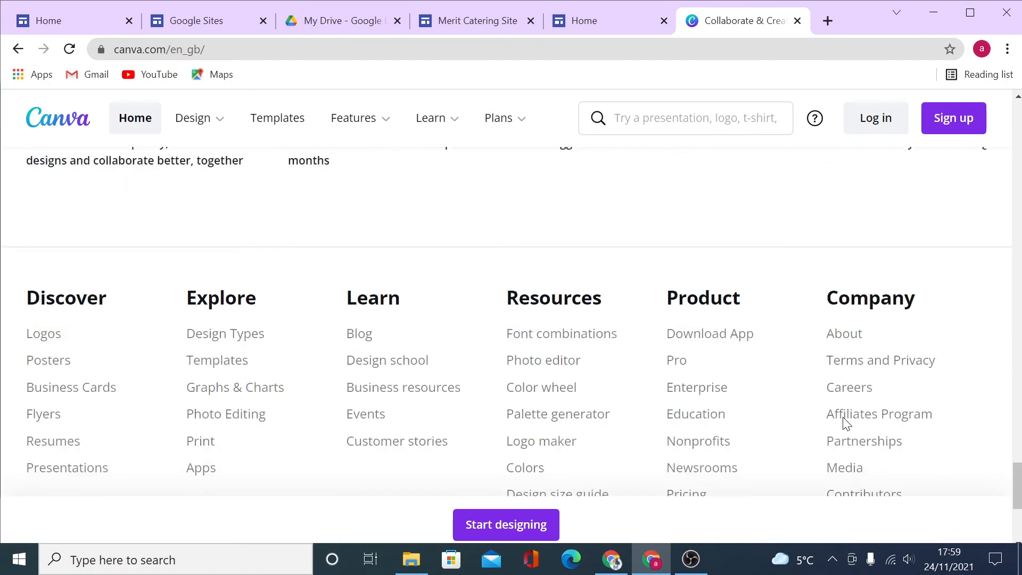
scroll(843, 422, up, 10)
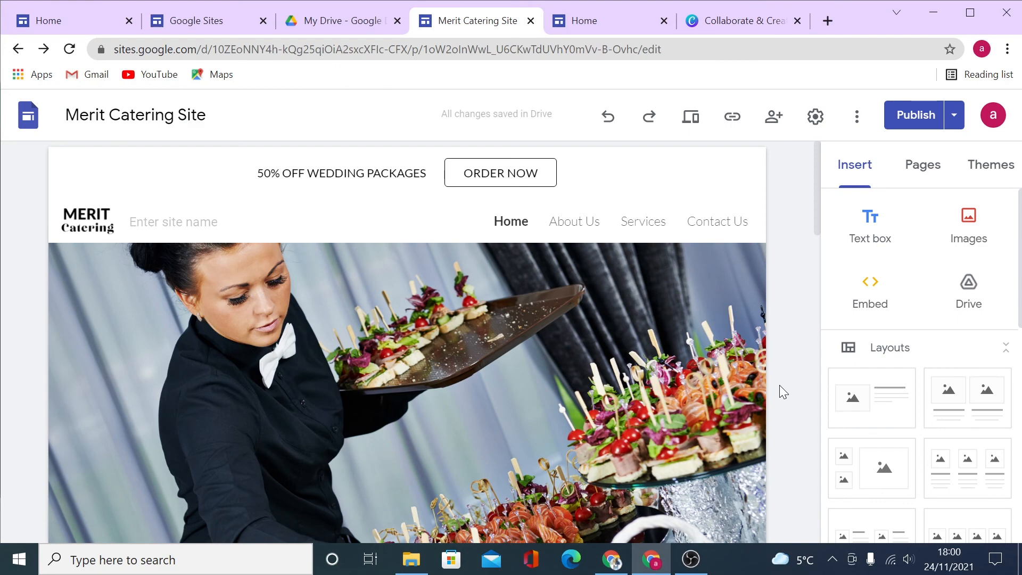
scroll(779, 386, down, 15)
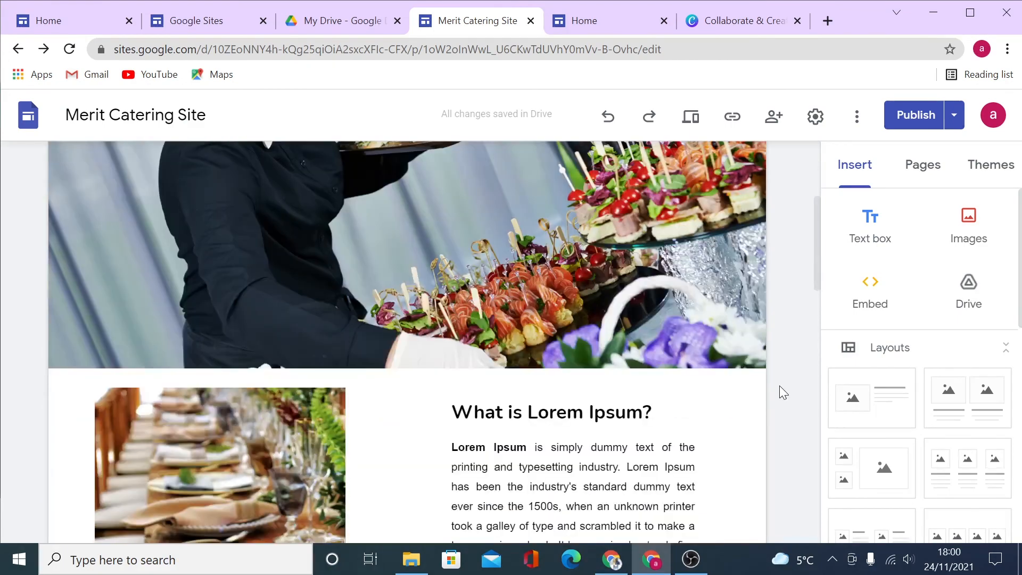
scroll(779, 390, down, 10)
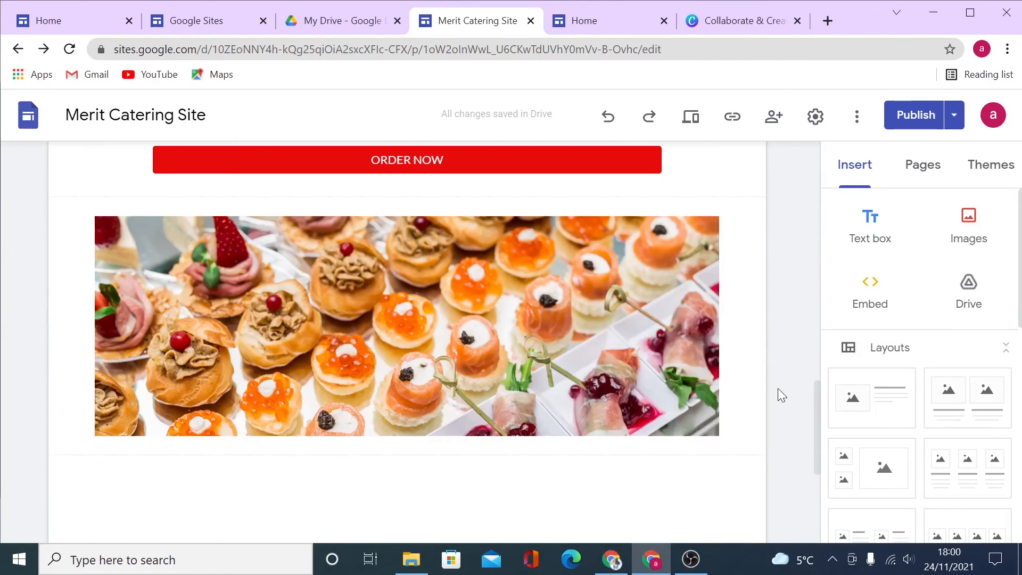
scroll(778, 388, up, 15)
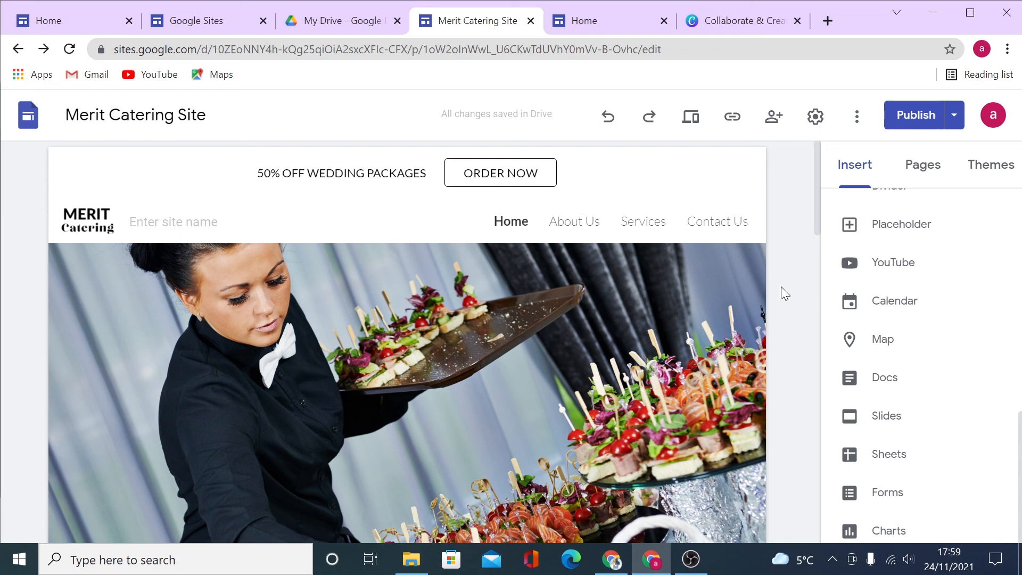
scroll(924, 410, up, 10)
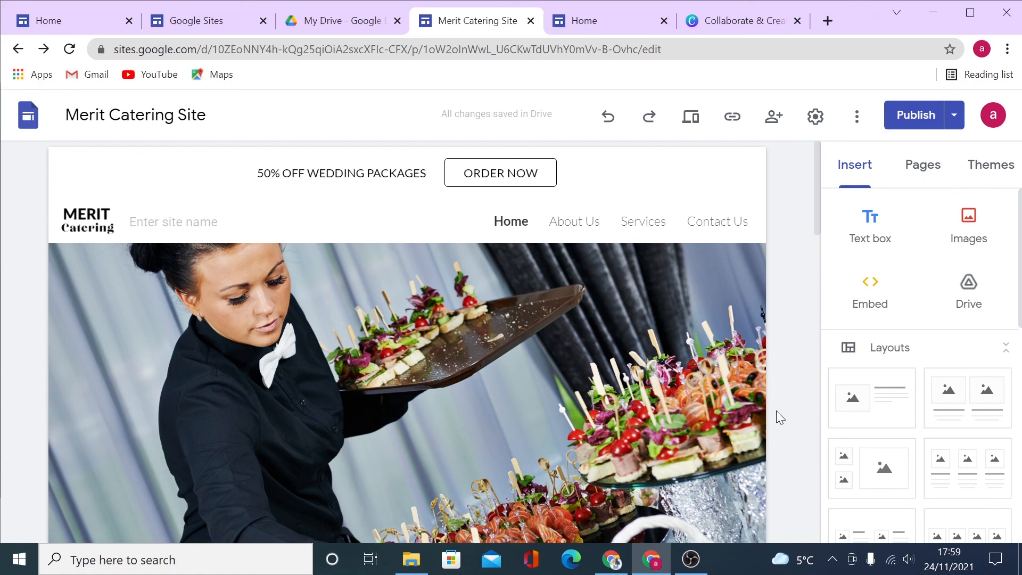
scroll(775, 421, down, 15)
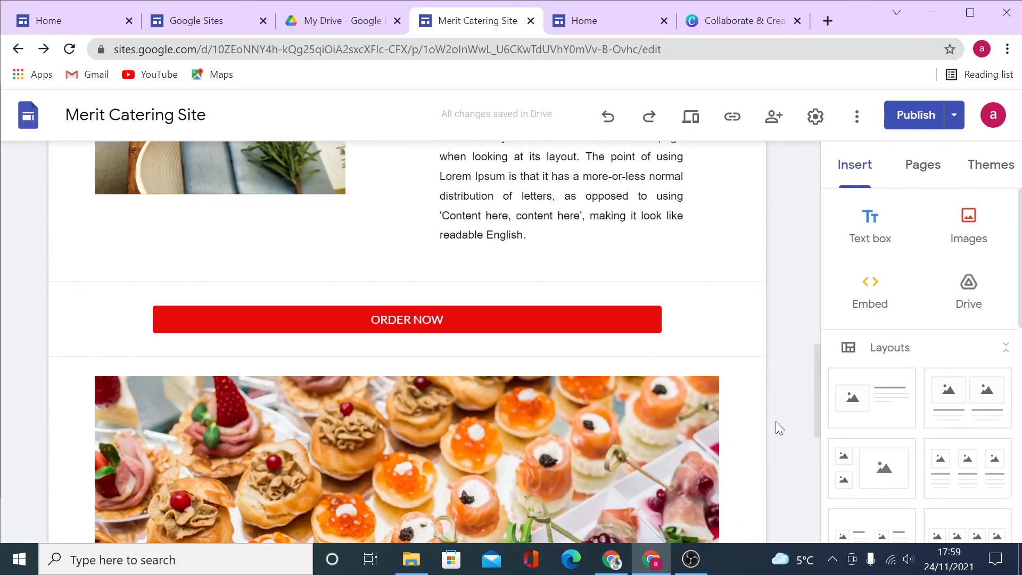
scroll(771, 424, down, 8)
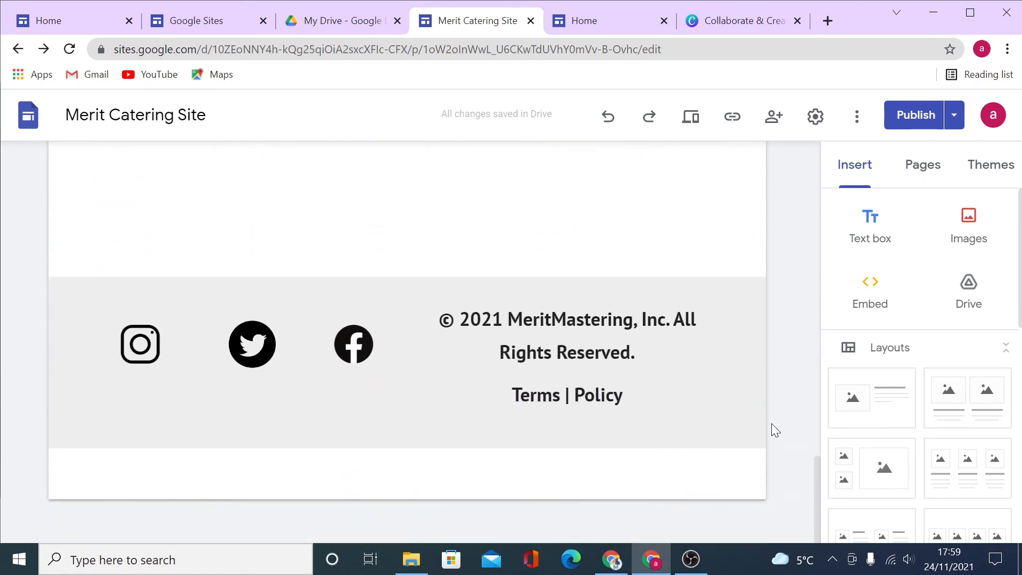
scroll(772, 423, up, 20)
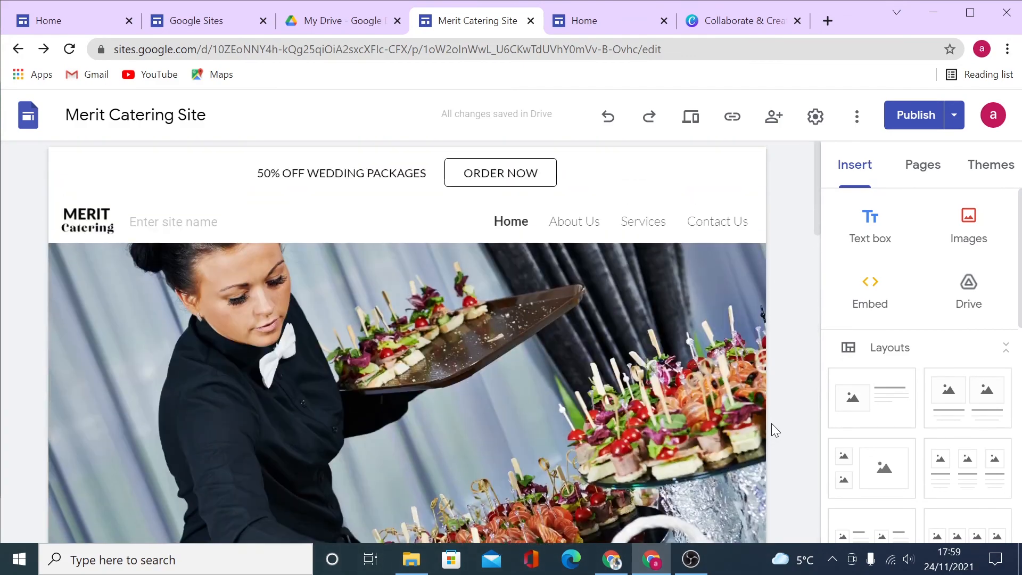